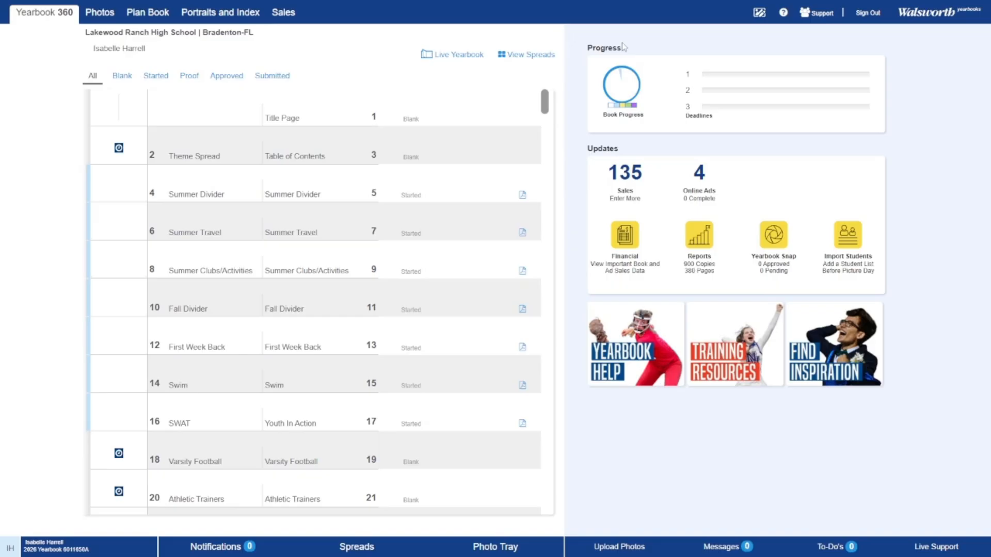
Review the Book Progress breakdown, check the deadlines and skim the full page list.
{"action": "left_click", "coordinate": [621, 81]}
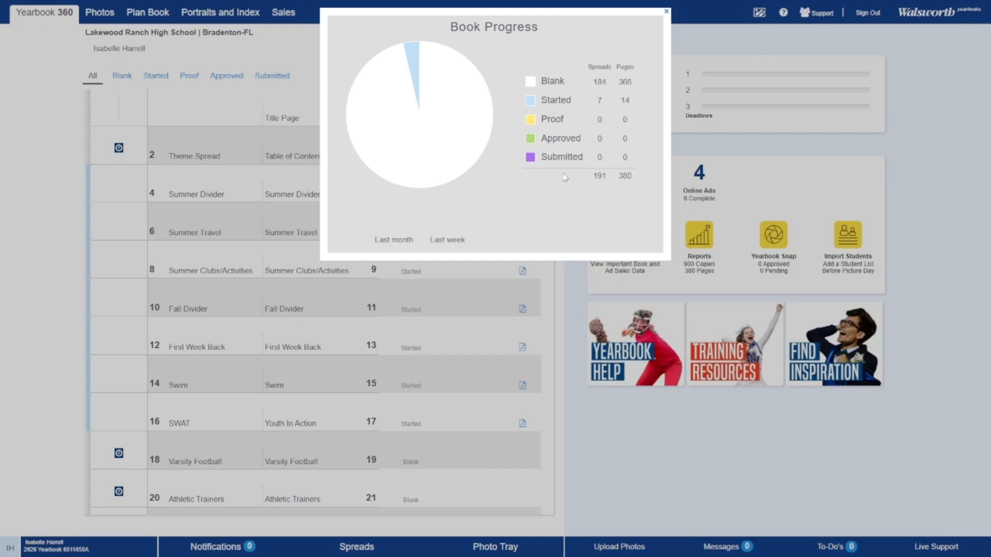
{"action": "left_click", "coordinate": [666, 12]}
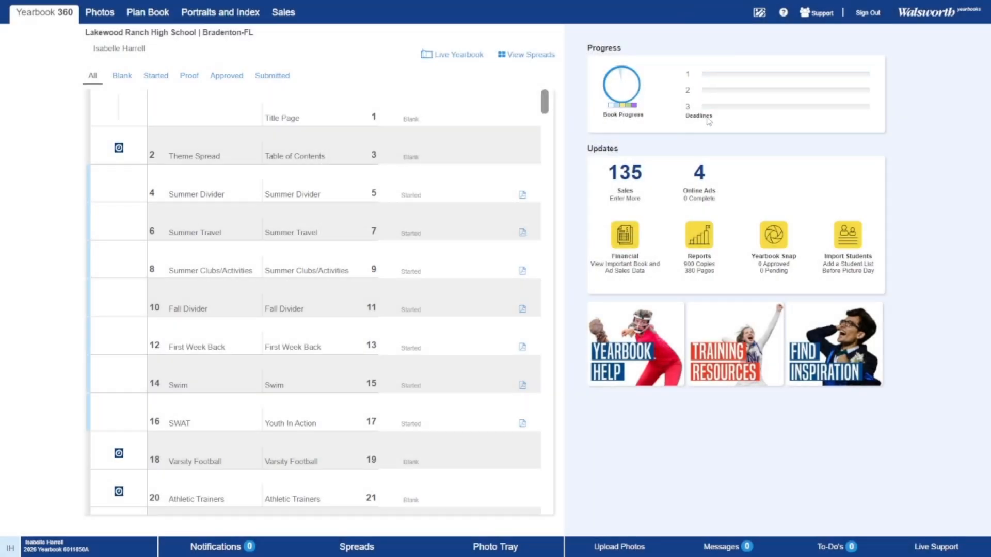
{"action": "left_click", "coordinate": [711, 78]}
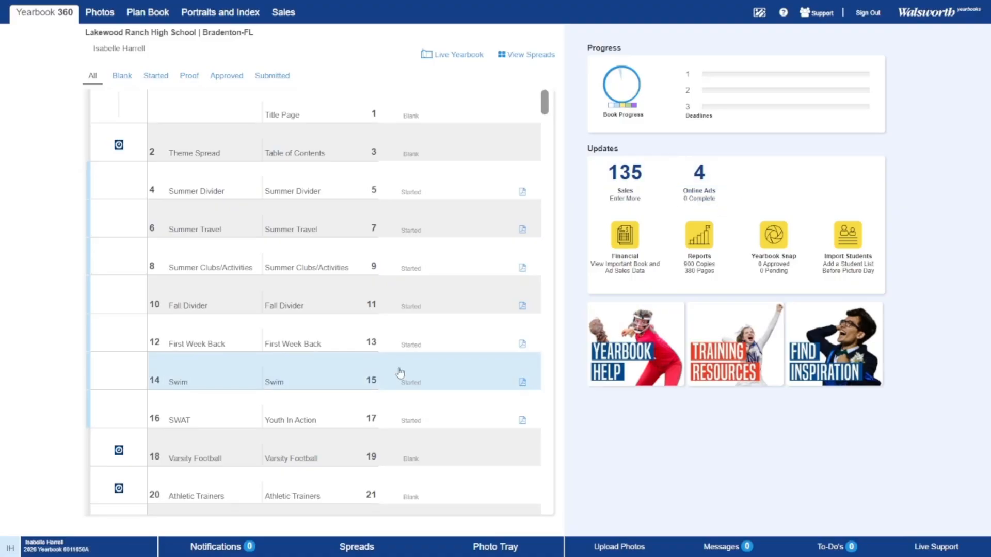
{"action": "scroll", "coordinate": [463, 228], "scroll_direction": "down", "scroll_amount": 10}
{"action": "scroll", "coordinate": [545, 129], "scroll_direction": "up", "scroll_amount": 10}
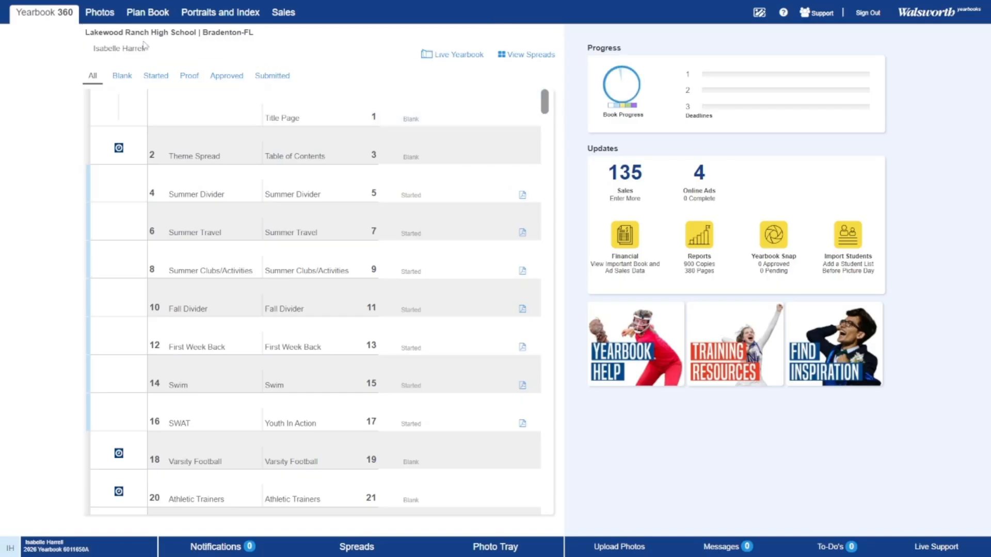
Preview the book in Live Yearbook, flipping forward from the front cover to pages 8–9, and close the preview.
{"action": "left_click", "coordinate": [438, 56]}
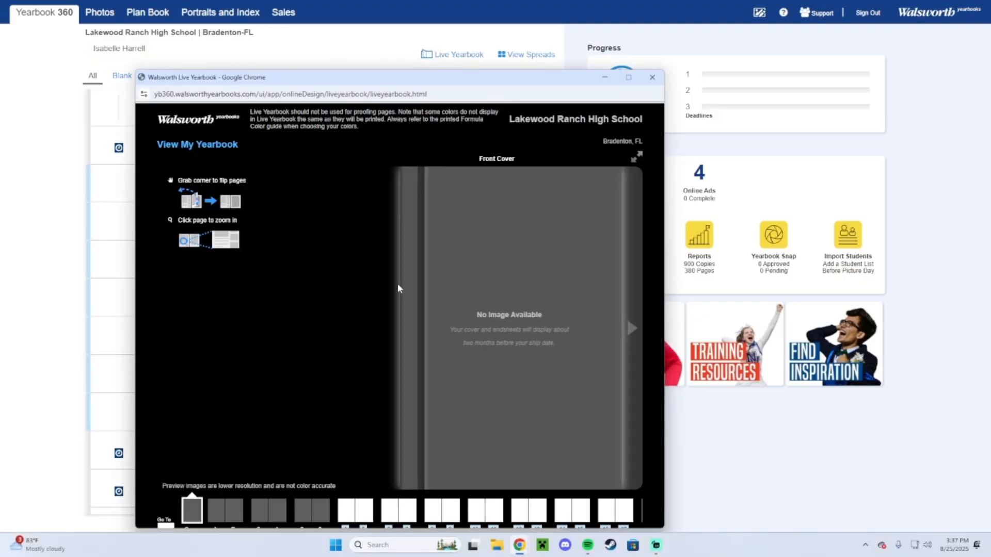
{"action": "left_click", "coordinate": [633, 327]}
{"action": "left_click", "coordinate": [633, 327]}
{"action": "left_click", "coordinate": [635, 327]}
{"action": "left_click", "coordinate": [634, 327]}
{"action": "left_click", "coordinate": [634, 328]}
{"action": "left_click", "coordinate": [634, 327]}
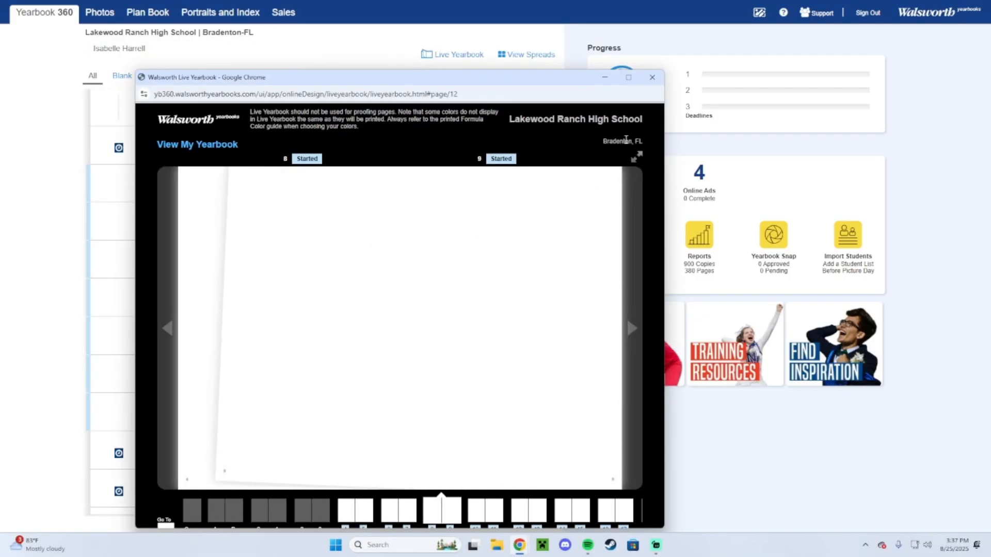
{"action": "left_click", "coordinate": [651, 78]}
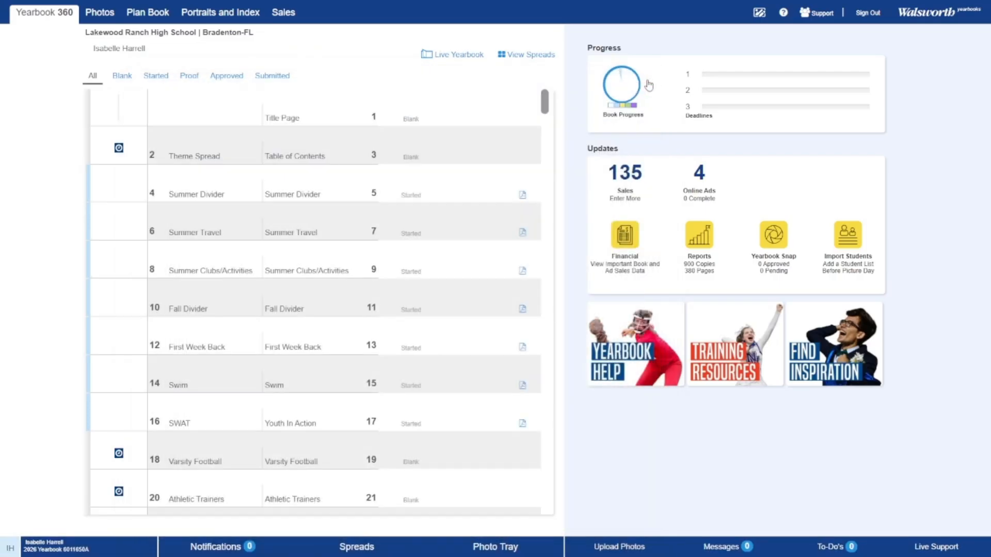
Browse the thumbnail overview of all spreads, return to its beginning and close it.
{"action": "left_click", "coordinate": [532, 54]}
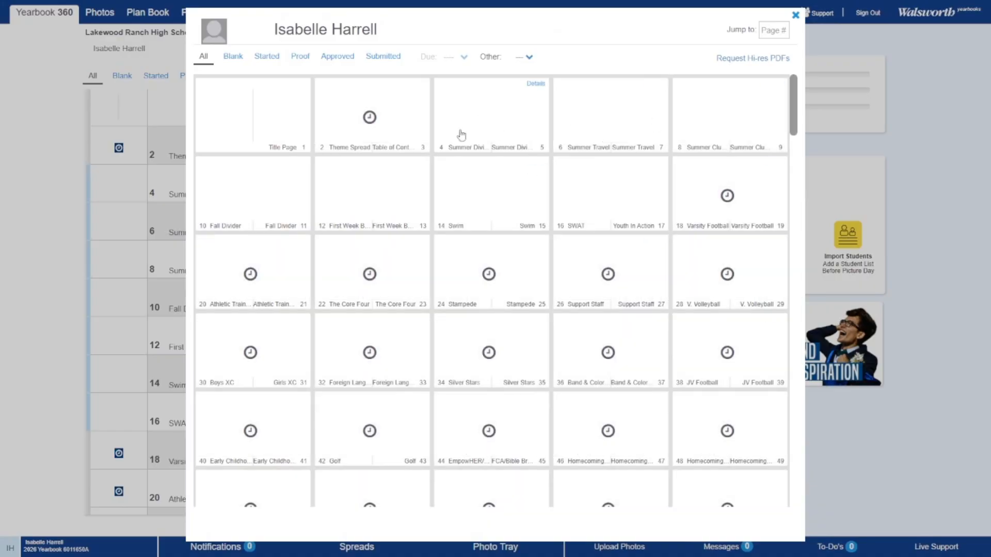
{"action": "scroll", "coordinate": [692, 289], "scroll_direction": "down", "scroll_amount": 10}
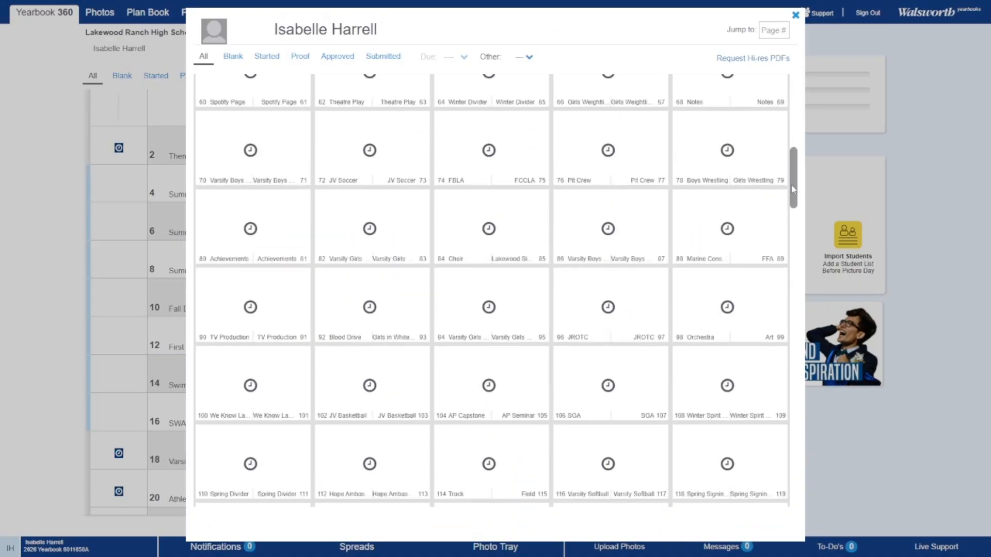
{"action": "left_click_drag", "start_coordinate": [794, 189], "coordinate": [770, 93]}
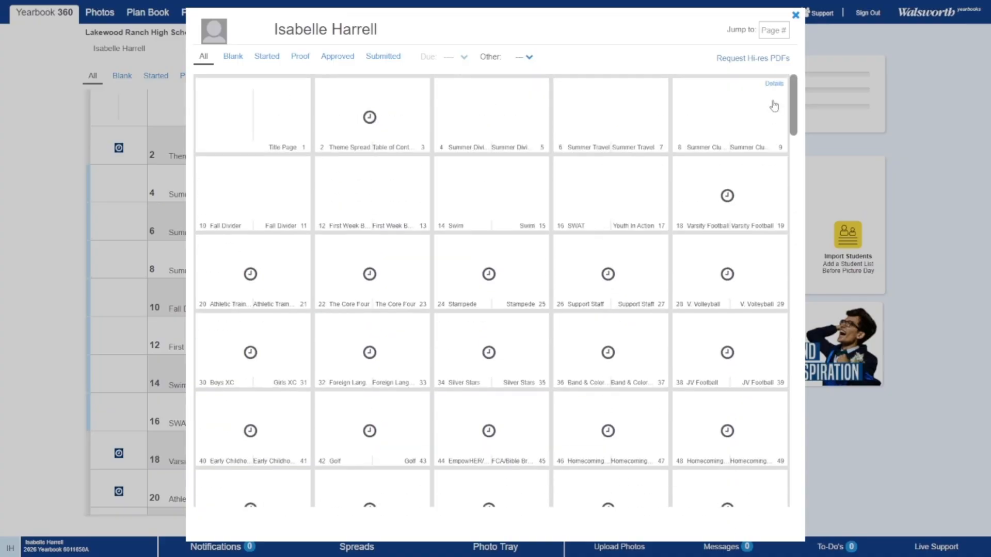
{"action": "left_click", "coordinate": [796, 16]}
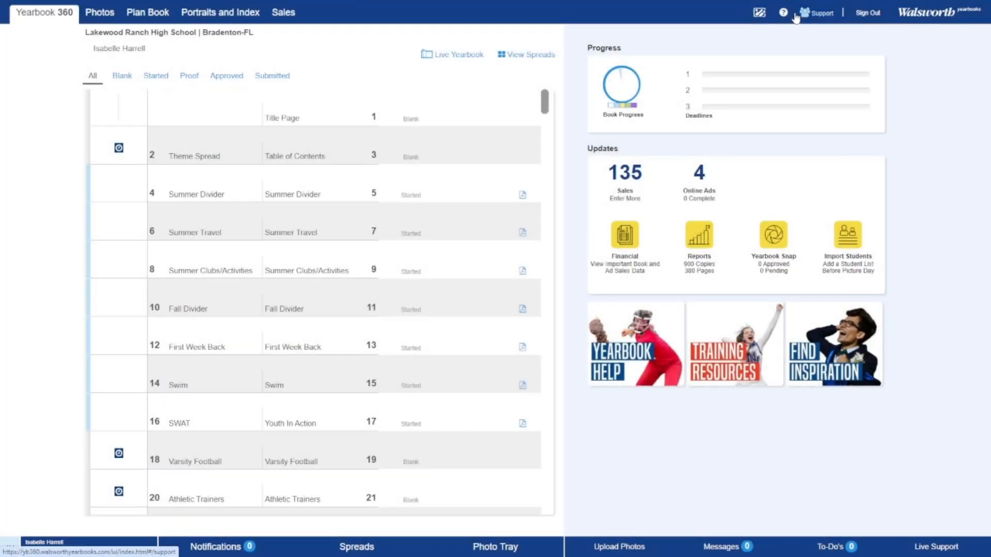
Filter the page list by Blank, Started, Proof, Approved and Submitted status in turn, and show all pages again.
{"action": "left_click", "coordinate": [124, 77]}
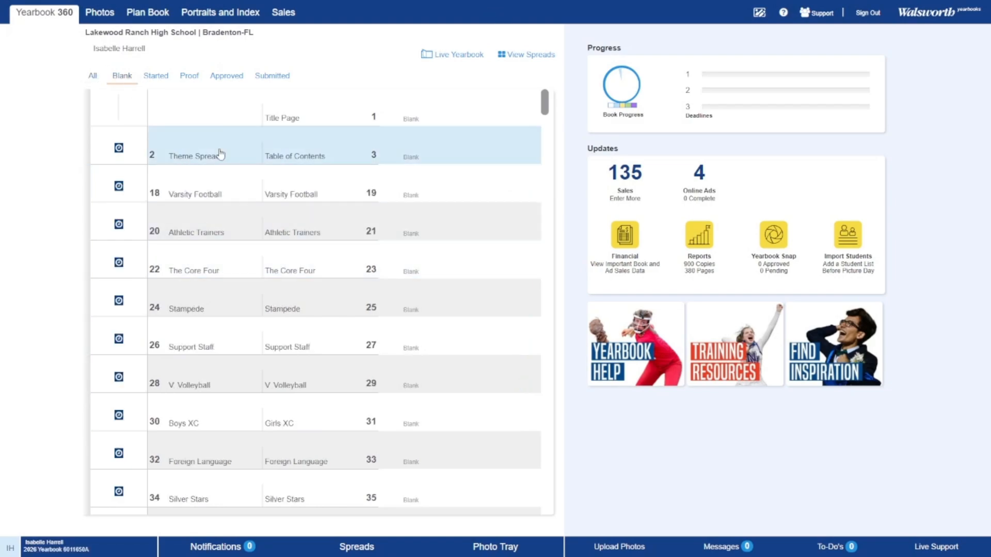
{"action": "left_click", "coordinate": [154, 78]}
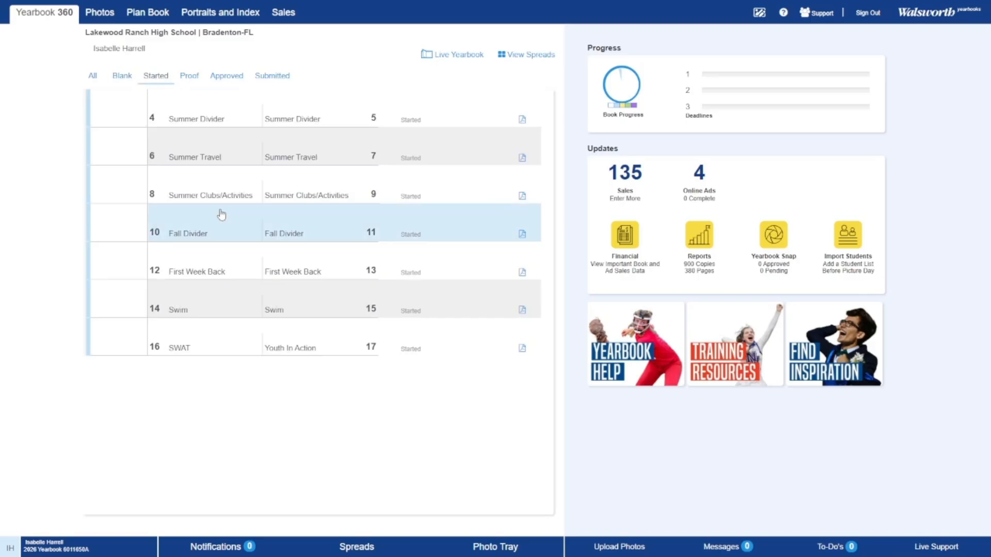
{"action": "left_click", "coordinate": [195, 78]}
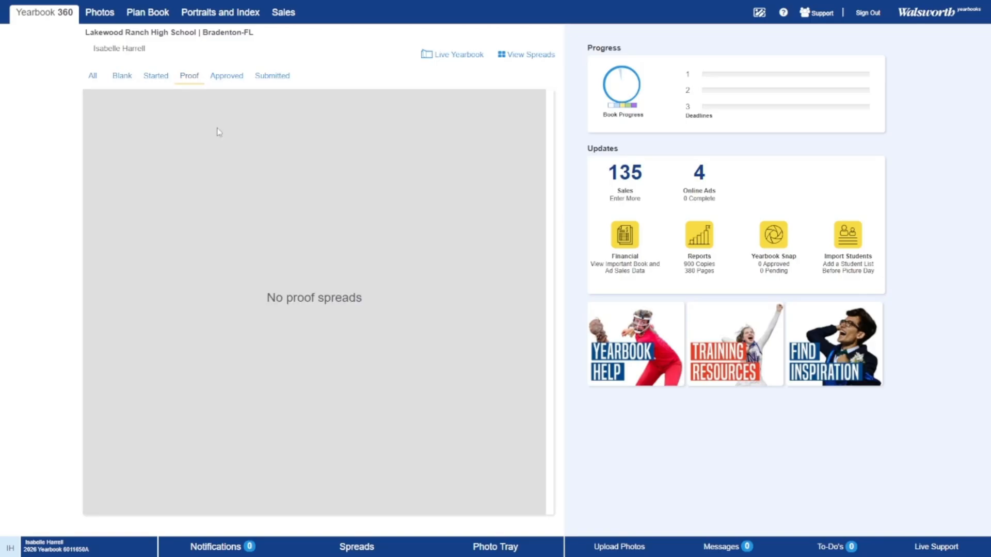
{"action": "left_click", "coordinate": [243, 78]}
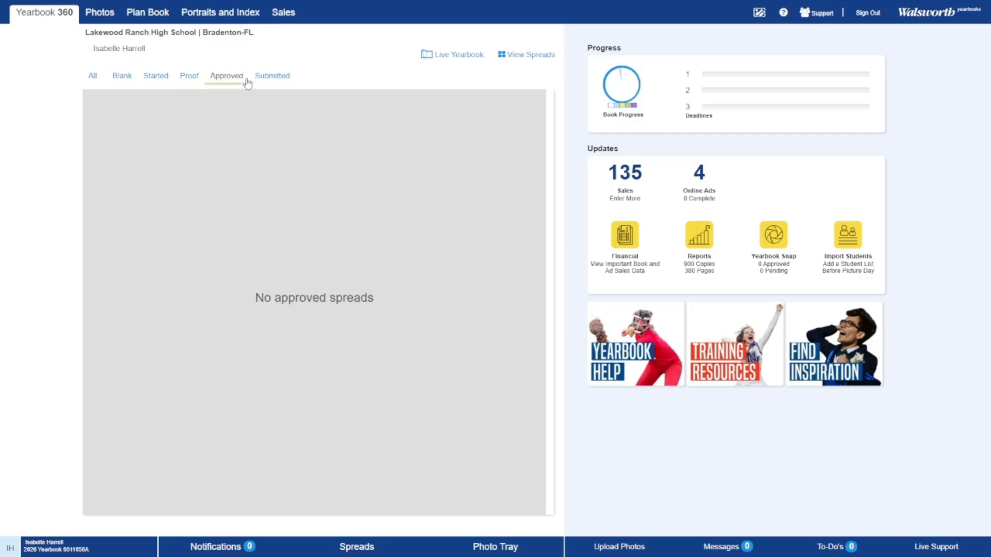
{"action": "left_click", "coordinate": [272, 77]}
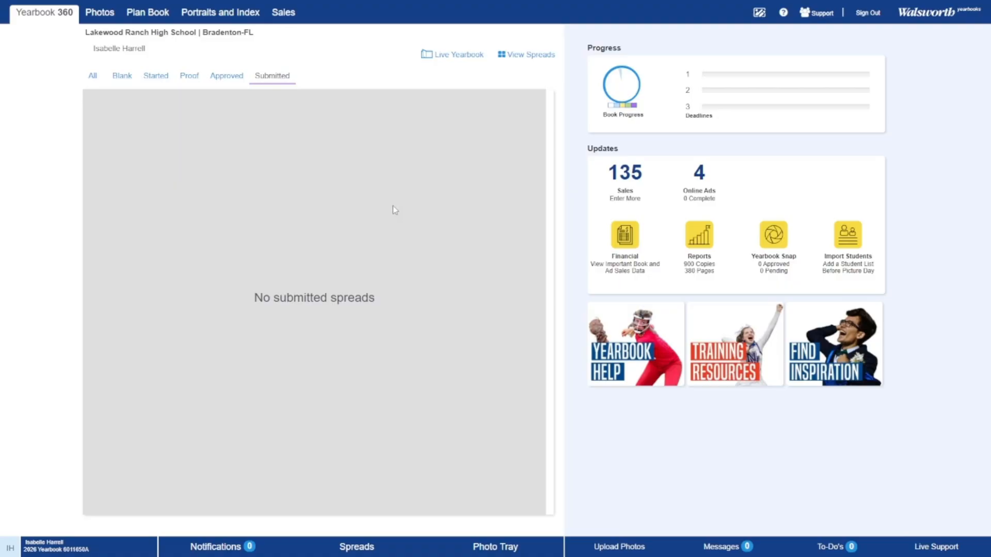
{"action": "left_click", "coordinate": [191, 79]}
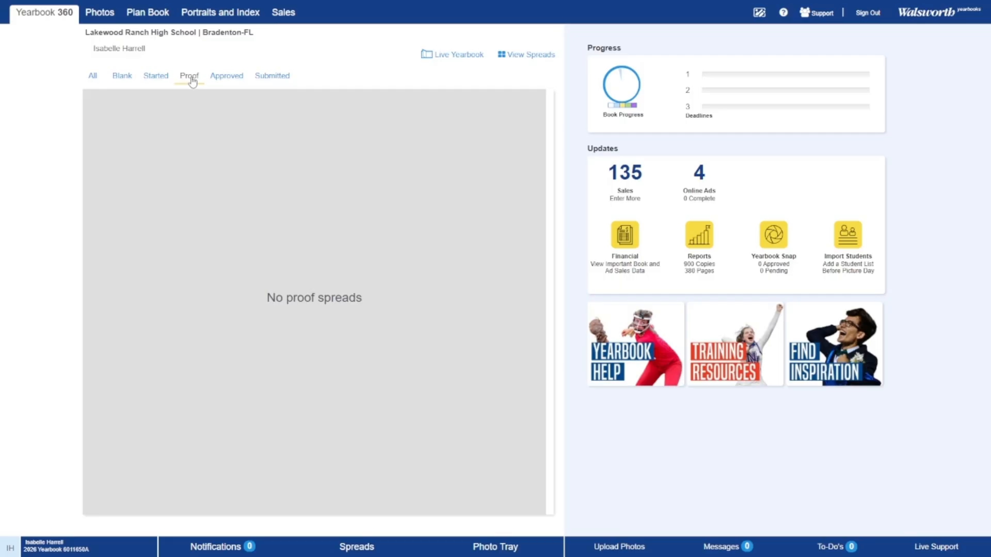
{"action": "left_click", "coordinate": [106, 81]}
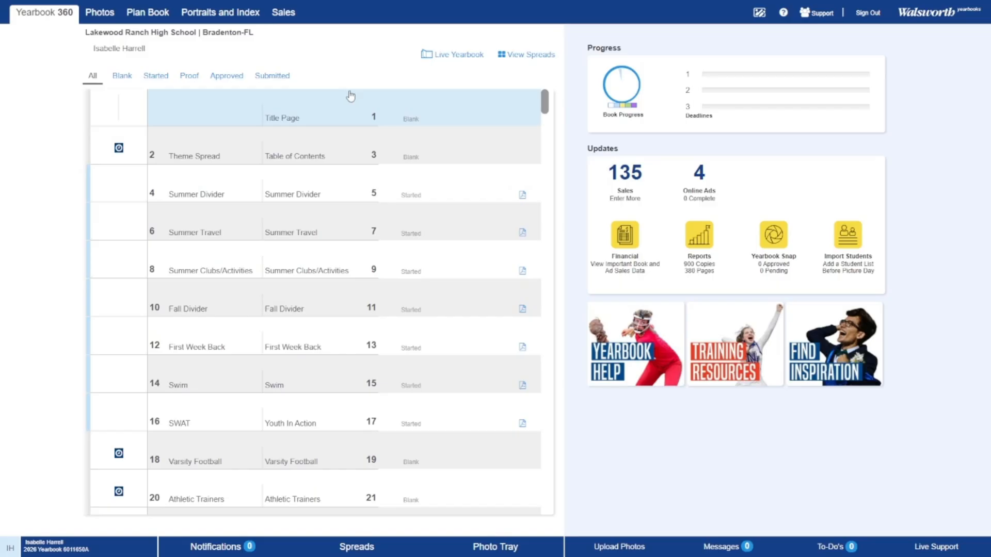
Look at the spreads overview, check the Proof, Approved and Submitted page lists, and restore the All view.
{"action": "left_click", "coordinate": [524, 58]}
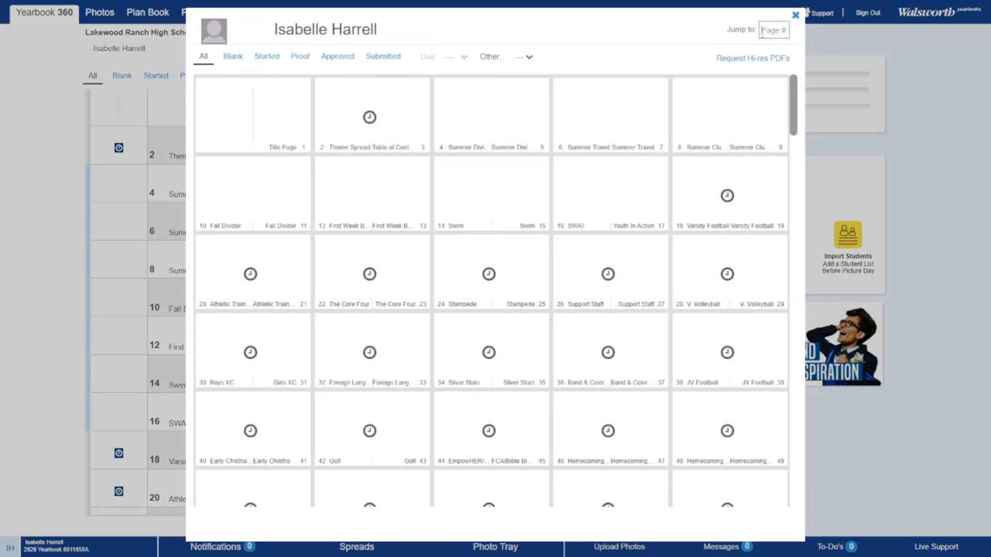
{"action": "left_click", "coordinate": [795, 15]}
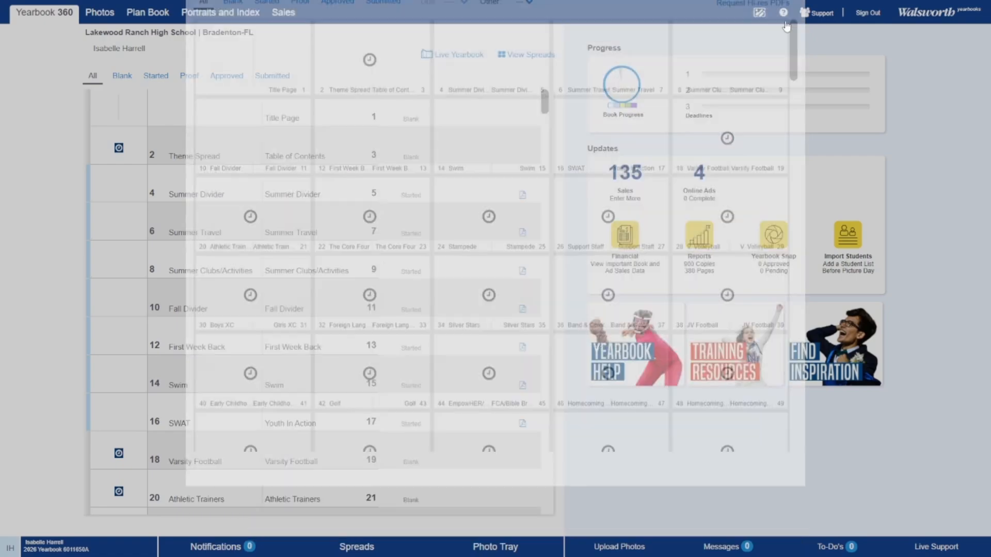
{"action": "left_click", "coordinate": [188, 76]}
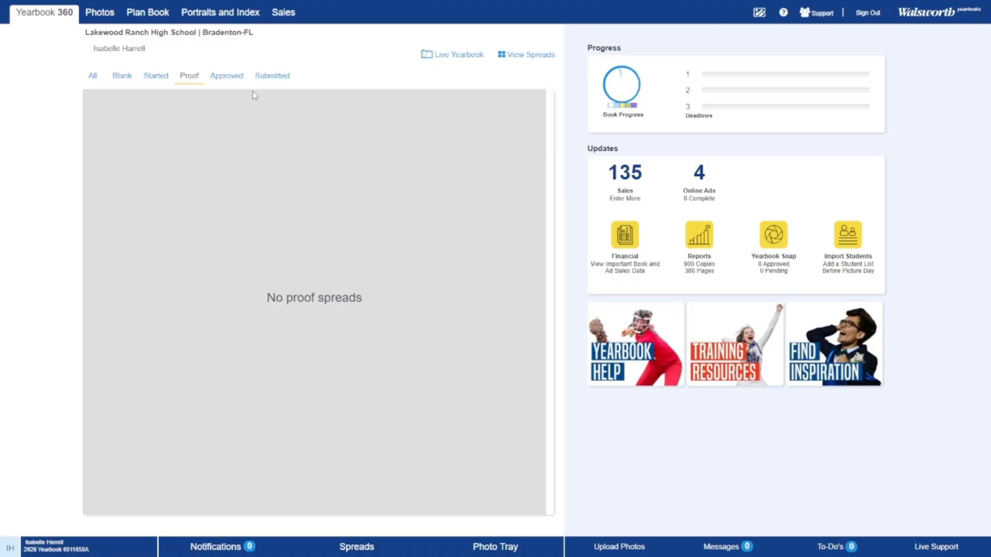
{"action": "left_click", "coordinate": [224, 77]}
{"action": "left_click", "coordinate": [276, 77]}
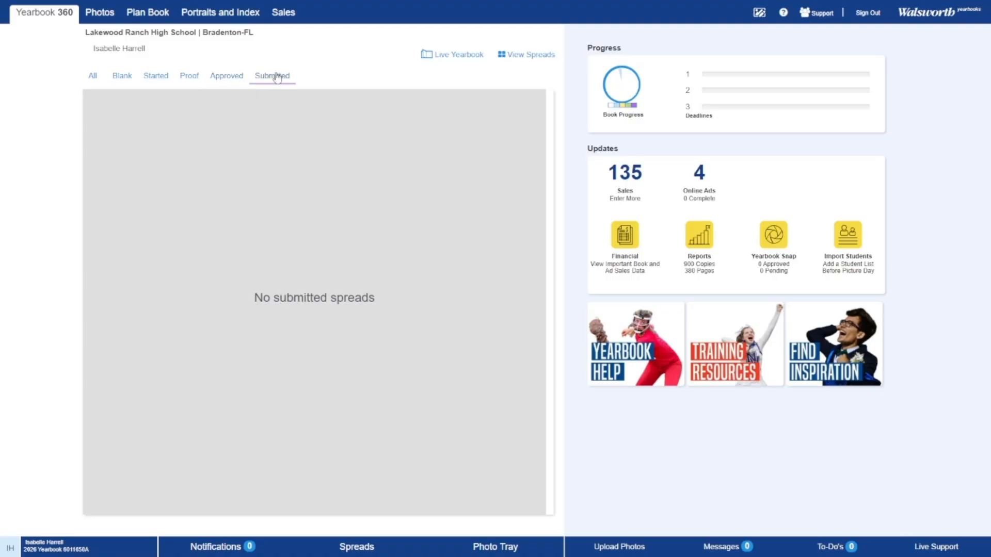
{"action": "left_click", "coordinate": [93, 76]}
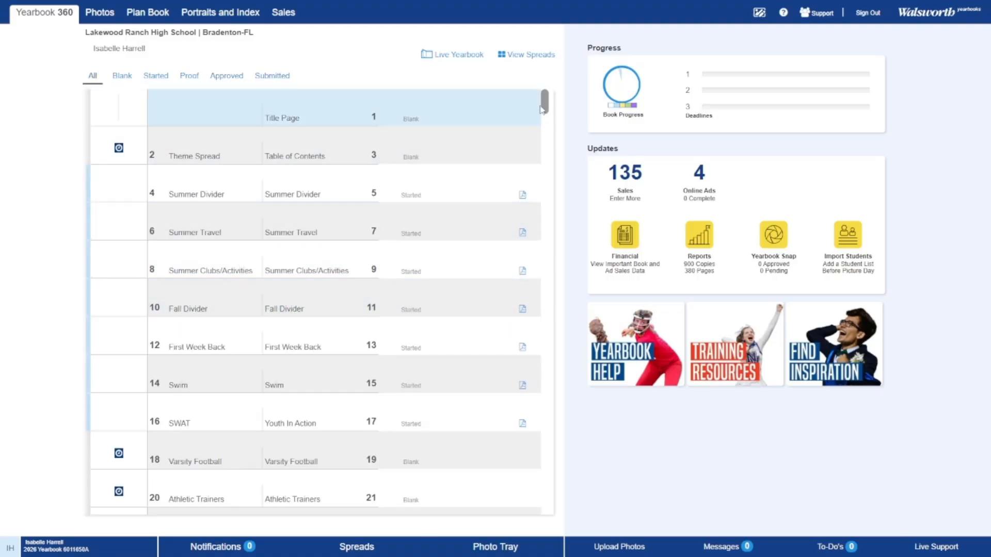
Read through the page list from the title page to the spreads around pages 38–59.
{"action": "scroll", "coordinate": [534, 178], "scroll_direction": "down", "scroll_amount": 15}
{"action": "left_click_drag", "start_coordinate": [533, 175], "coordinate": [547, 32]}
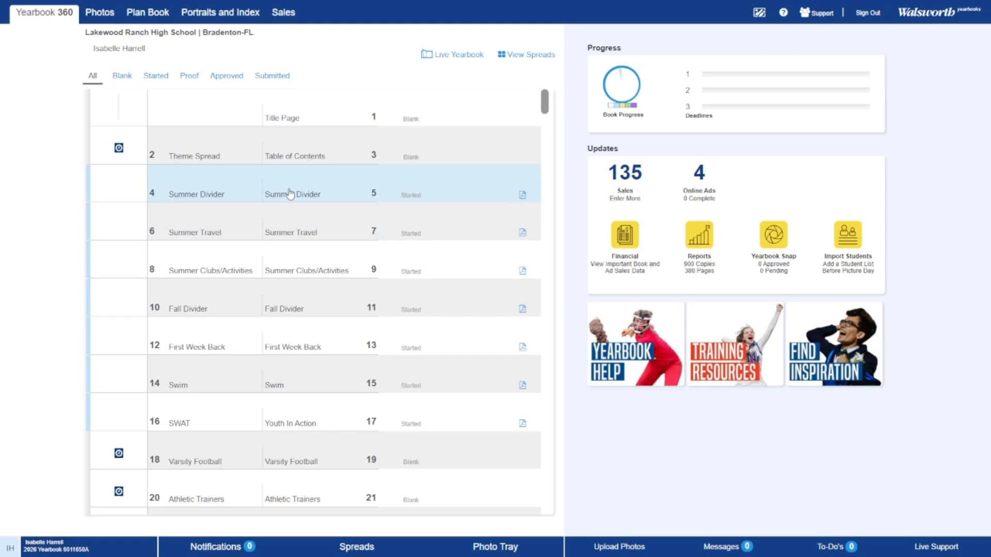
{"action": "scroll", "coordinate": [217, 345], "scroll_direction": "down", "scroll_amount": 3}
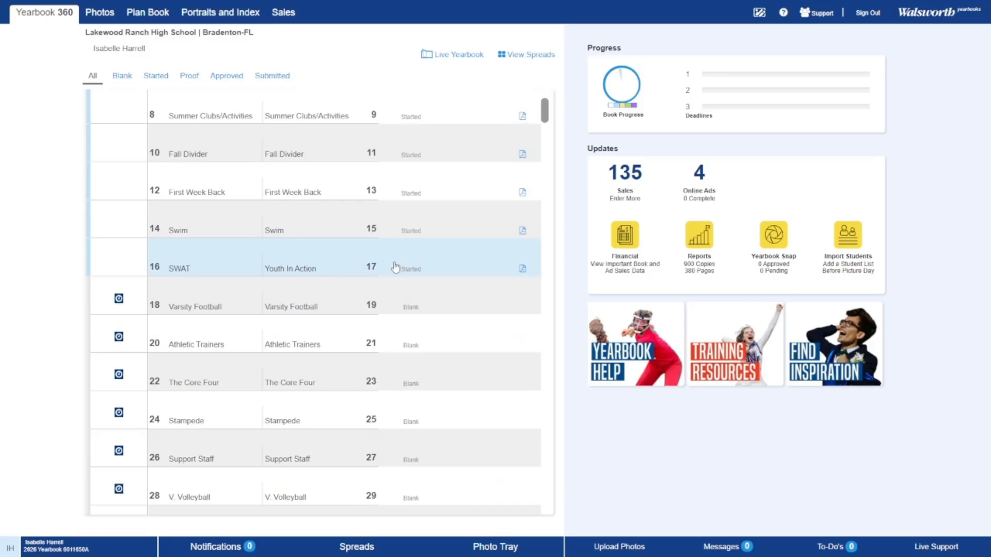
{"action": "scroll", "coordinate": [388, 268], "scroll_direction": "down", "scroll_amount": 5}
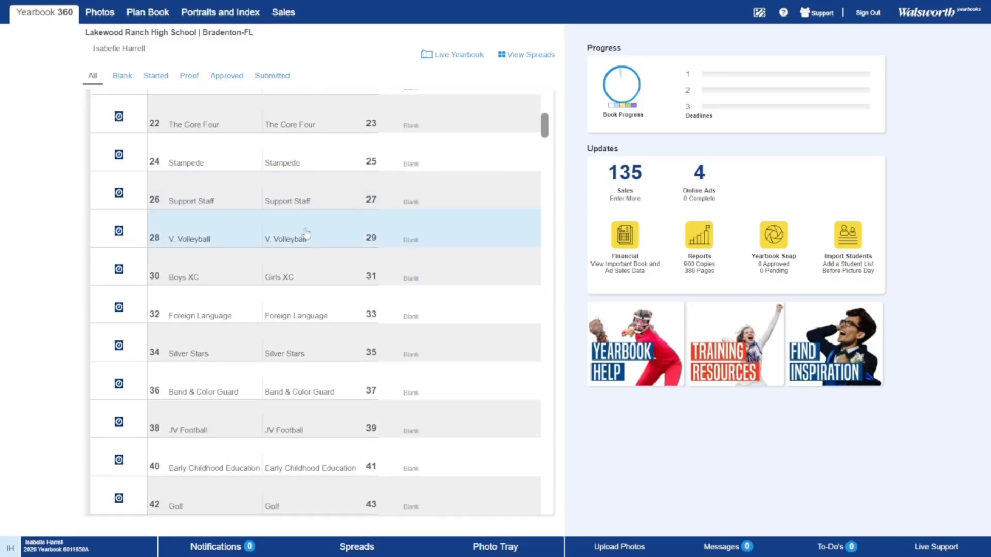
{"action": "scroll", "coordinate": [416, 317], "scroll_direction": "down", "scroll_amount": 5}
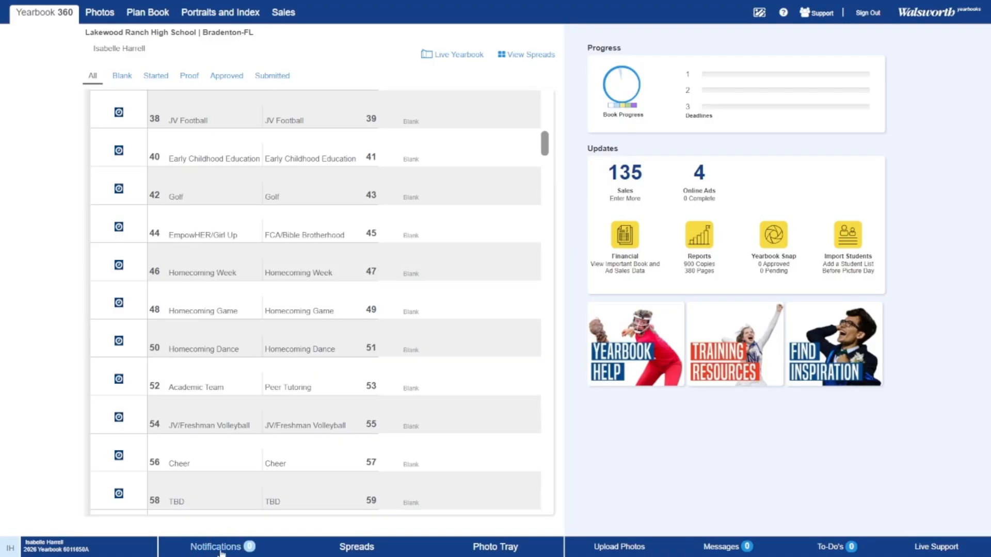
Show the Spreads thumbnail strip, close it and return toward the first pages of the list.
{"action": "left_click", "coordinate": [356, 547]}
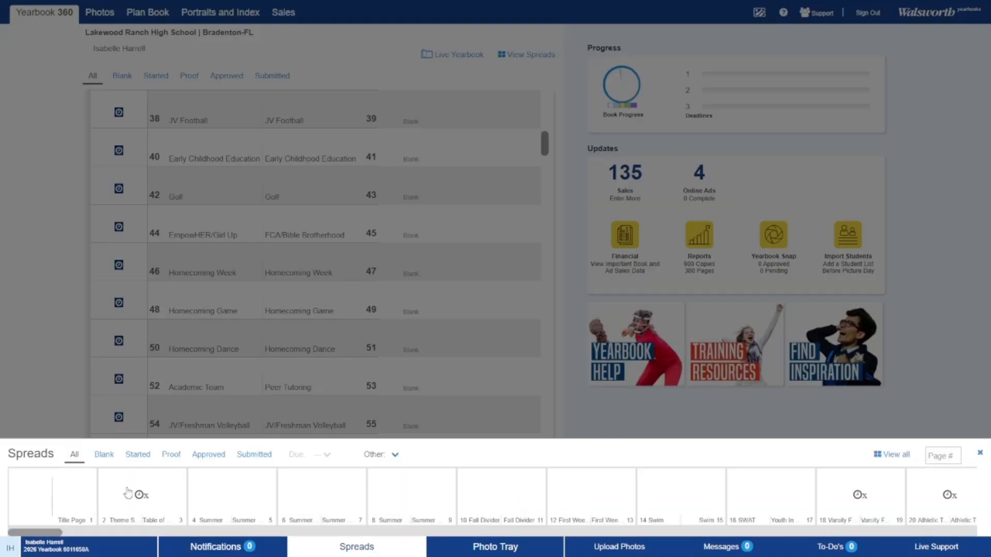
{"action": "left_click", "coordinate": [980, 453]}
{"action": "scroll", "coordinate": [312, 137], "scroll_direction": "up", "scroll_amount": 10}
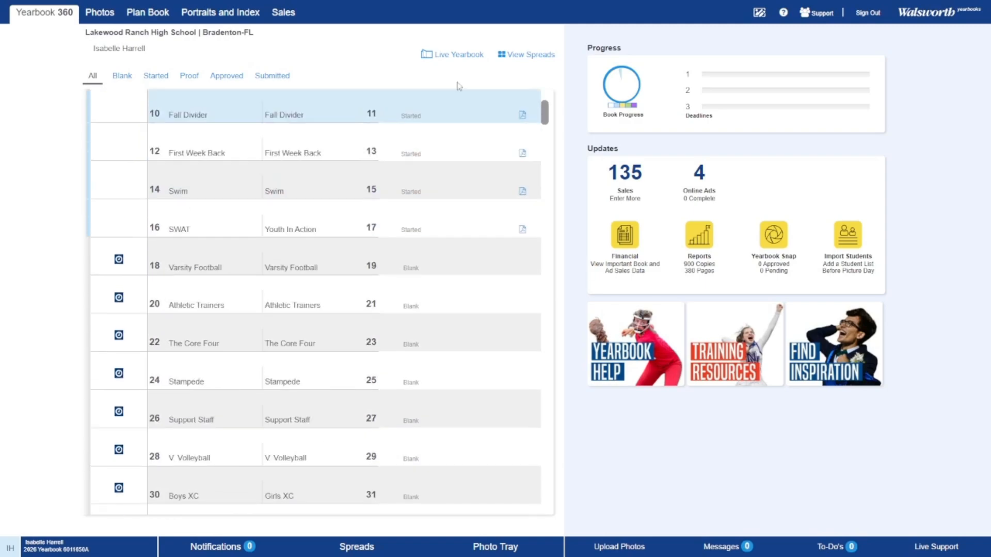
Open the Photo Tray, look over its album choices including Other Albums, and display the Recommended for me photos.
{"action": "left_click", "coordinate": [511, 547]}
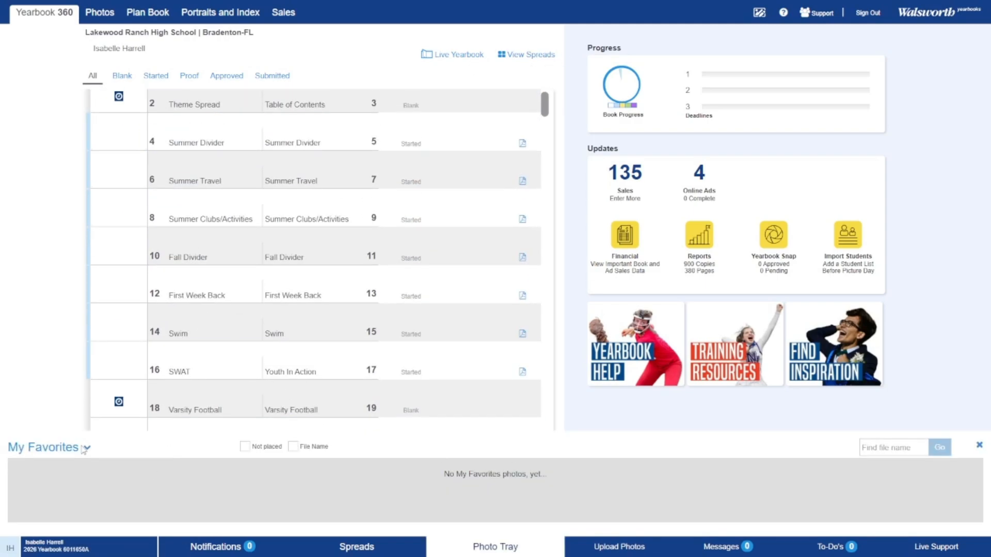
{"action": "left_click", "coordinate": [85, 448]}
{"action": "mouse_move", "coordinate": [129, 427]}
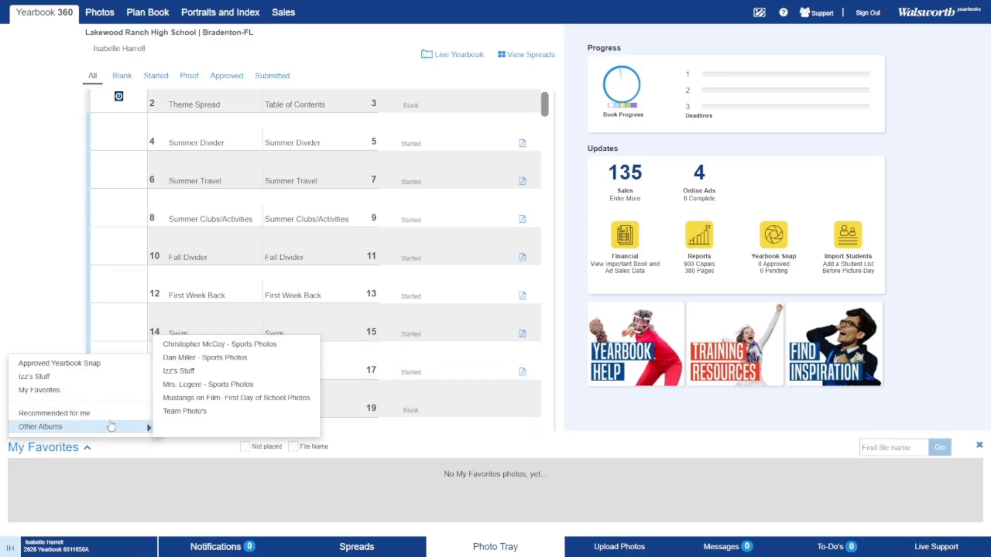
{"action": "left_click", "coordinate": [33, 416]}
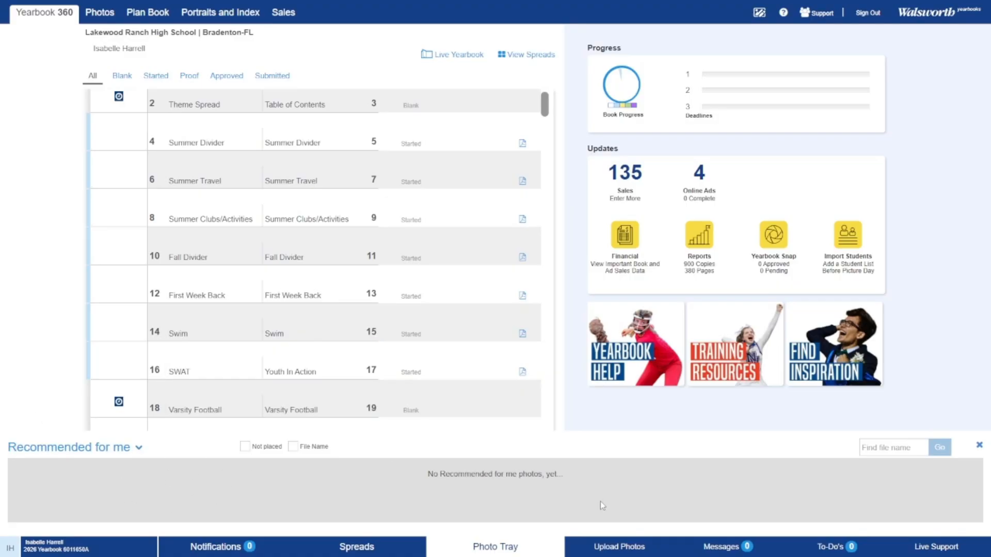
Open the photo upload dialog to view its upload options, cancel it and bring it up again.
{"action": "left_click", "coordinate": [624, 554]}
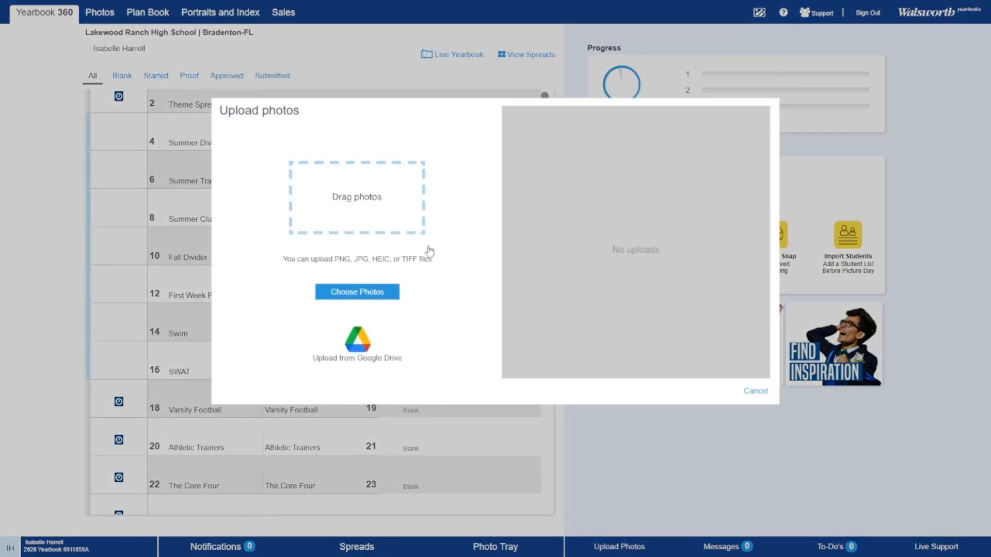
{"action": "left_click", "coordinate": [757, 392]}
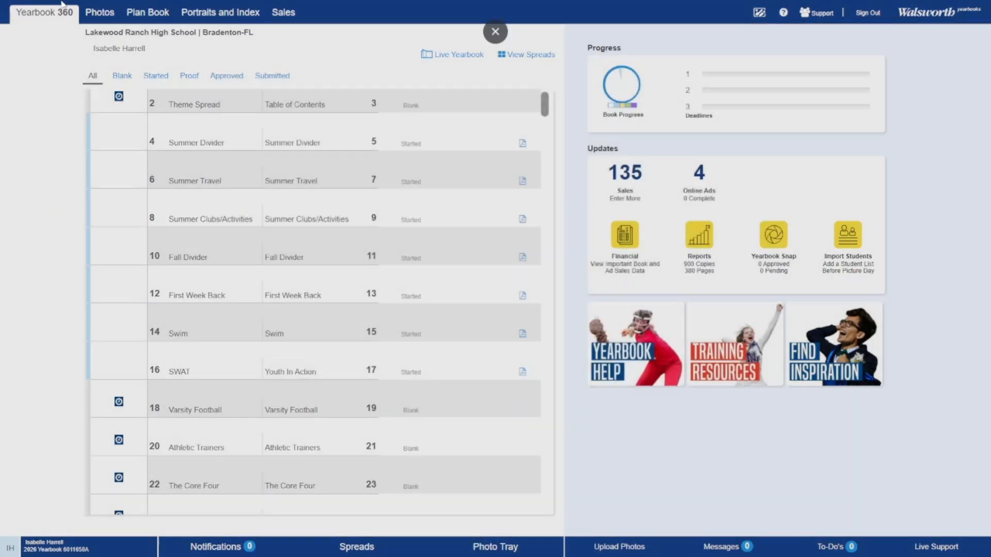
{"action": "left_click", "coordinate": [639, 554]}
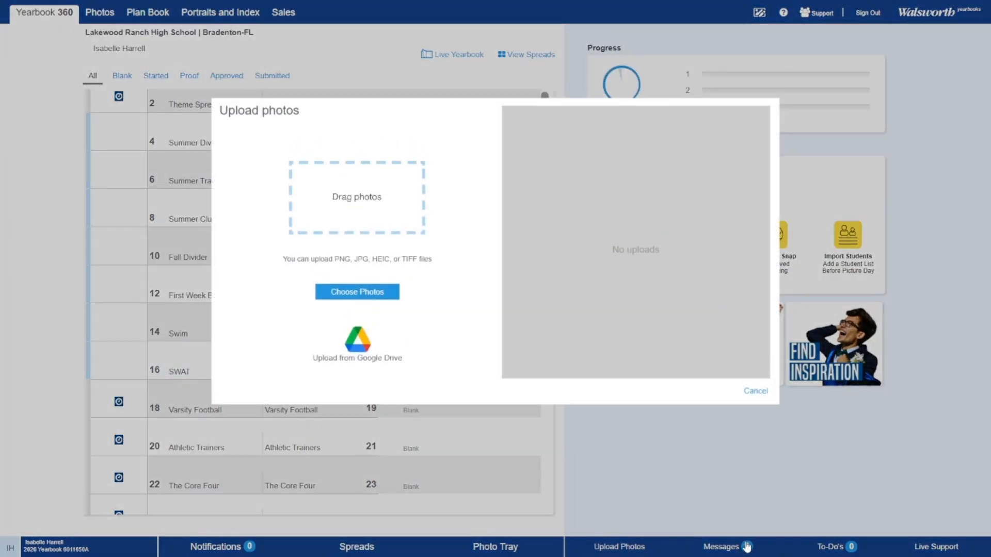
Cancel the photo upload dialog, look over the staff message list and close it.
{"action": "left_click", "coordinate": [755, 390]}
{"action": "left_click", "coordinate": [743, 546]}
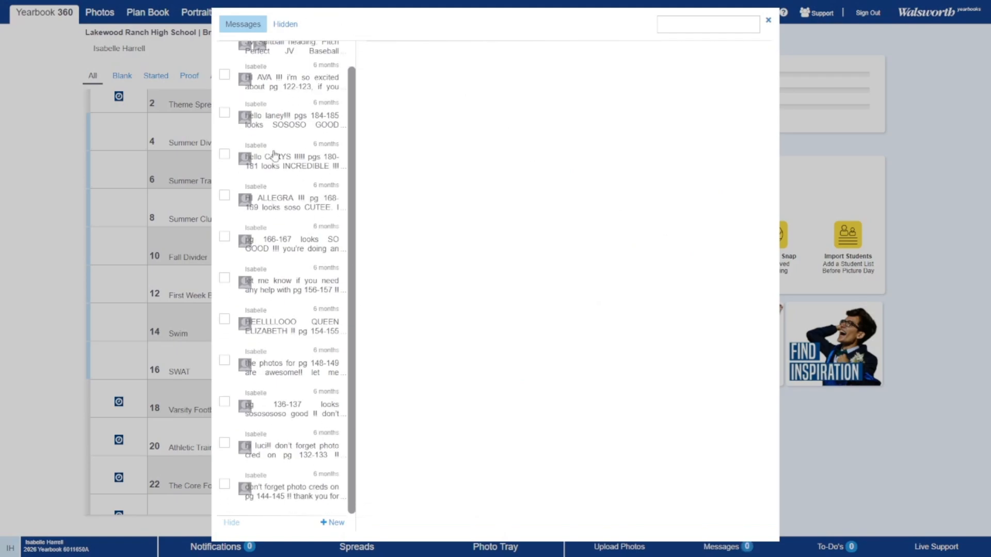
{"action": "left_click", "coordinate": [769, 22]}
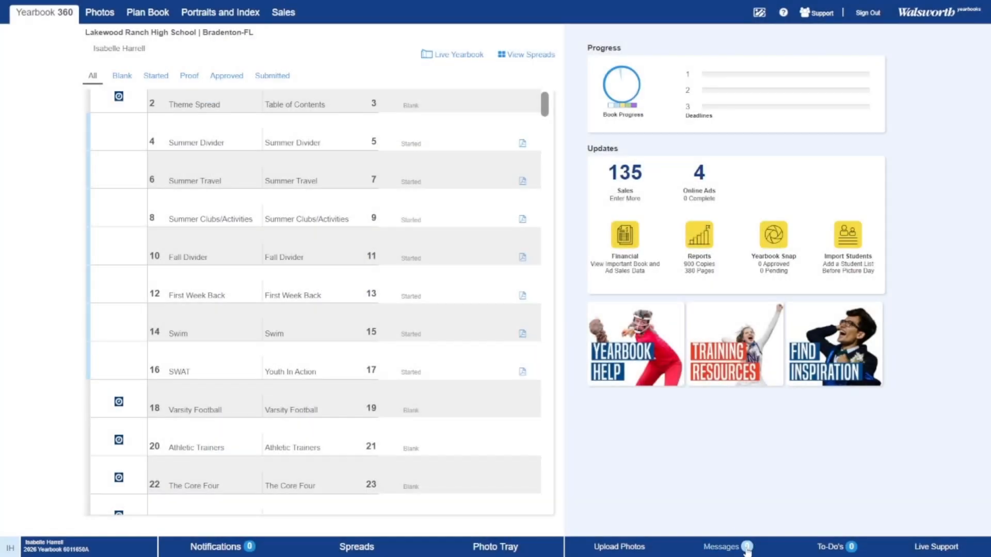
Start a new to-do assigned to your own account in the staff list, with the text "Make templates".
{"action": "left_click", "coordinate": [828, 547]}
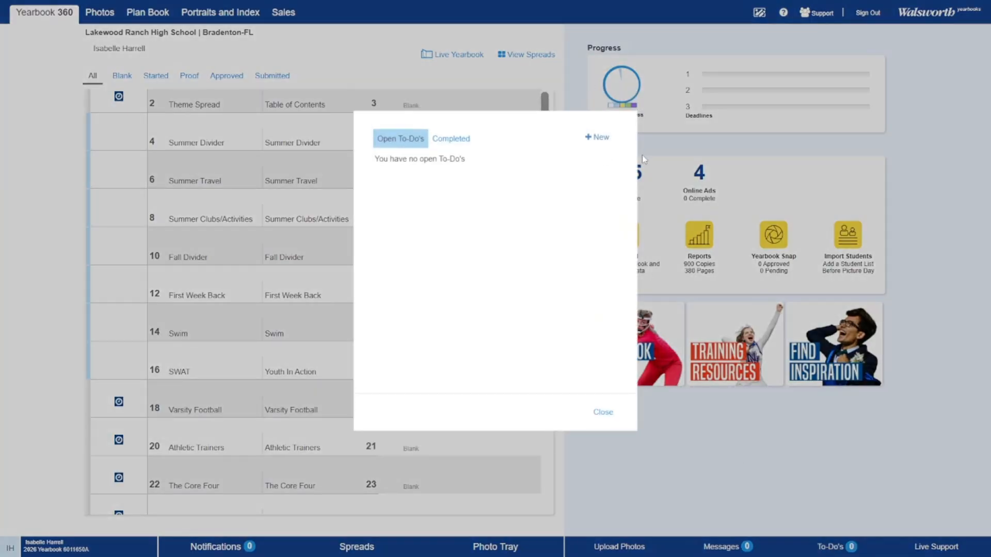
{"action": "left_click", "coordinate": [603, 138]}
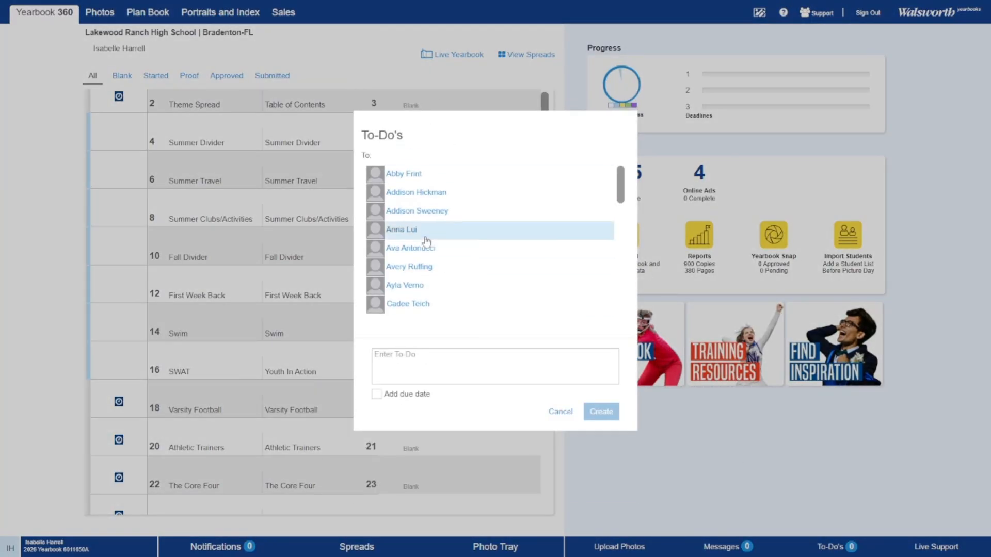
{"action": "scroll", "coordinate": [429, 240], "scroll_direction": "down", "scroll_amount": 5}
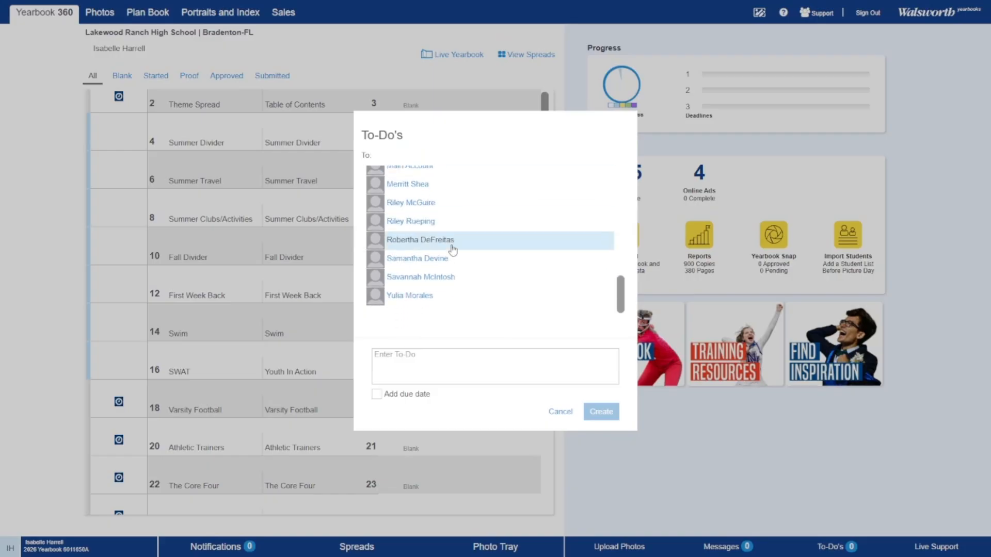
{"action": "scroll", "coordinate": [404, 252], "scroll_direction": "up", "scroll_amount": 3}
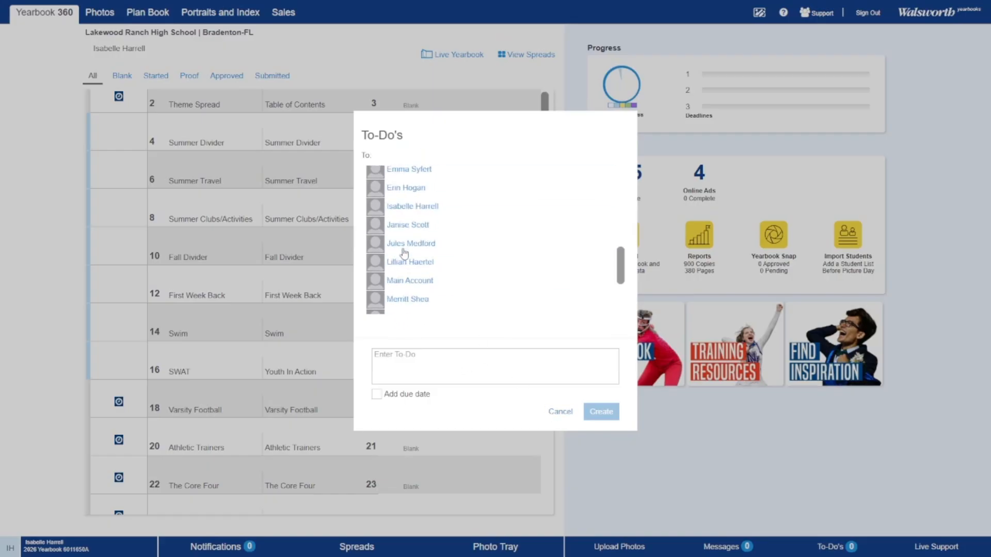
{"action": "scroll", "coordinate": [404, 253], "scroll_direction": "up", "scroll_amount": 2}
{"action": "left_click", "coordinate": [426, 296]}
{"action": "left_click", "coordinate": [447, 363]}
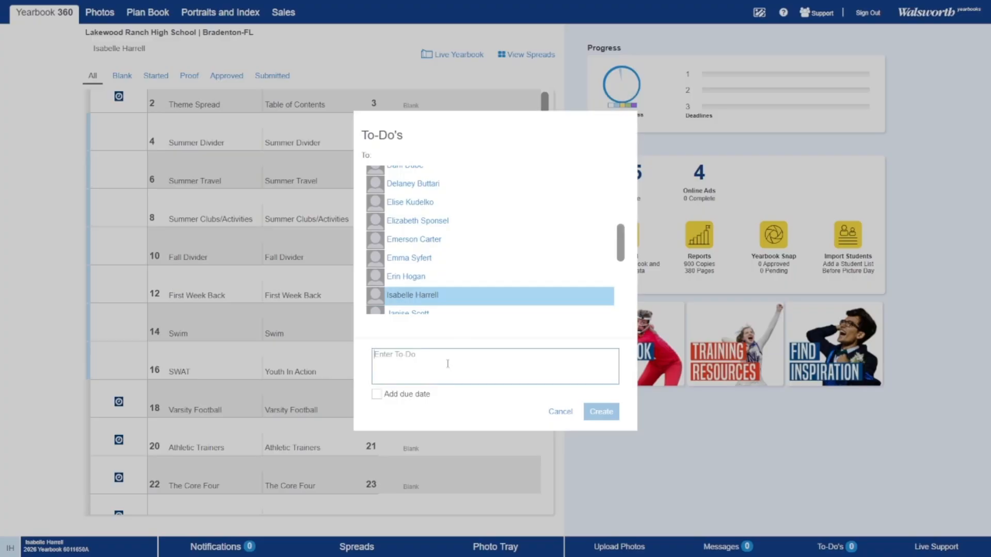
{"action": "type", "text": "Make templates"}
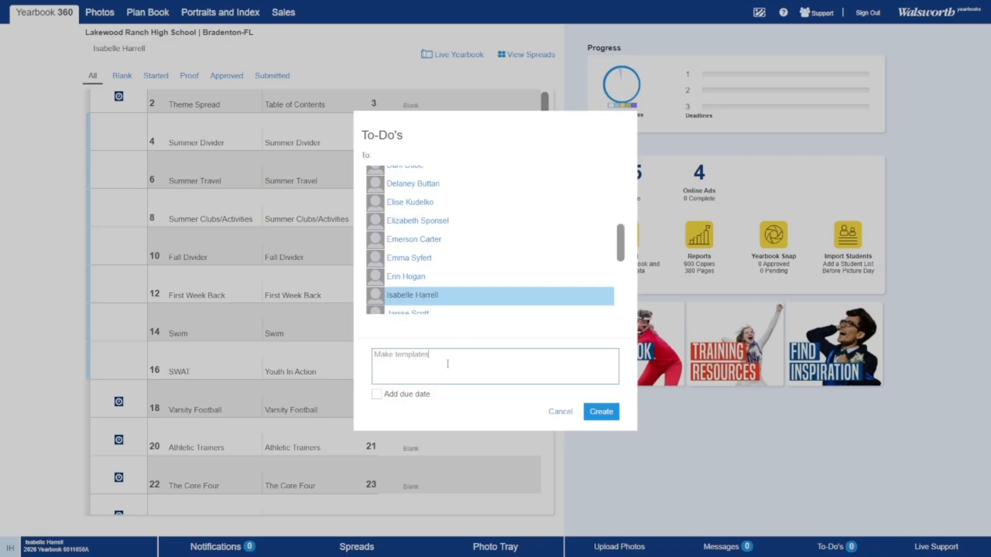
Add a due date of 08-29-25 to the to-do and create it.
{"action": "left_click", "coordinate": [405, 397]}
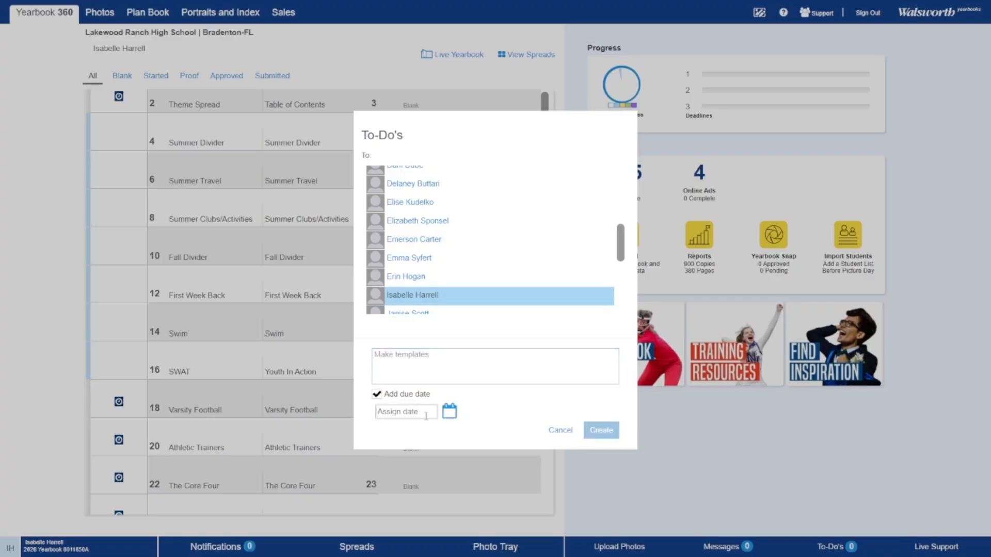
{"action": "left_click", "coordinate": [433, 412]}
{"action": "left_click", "coordinate": [449, 412]}
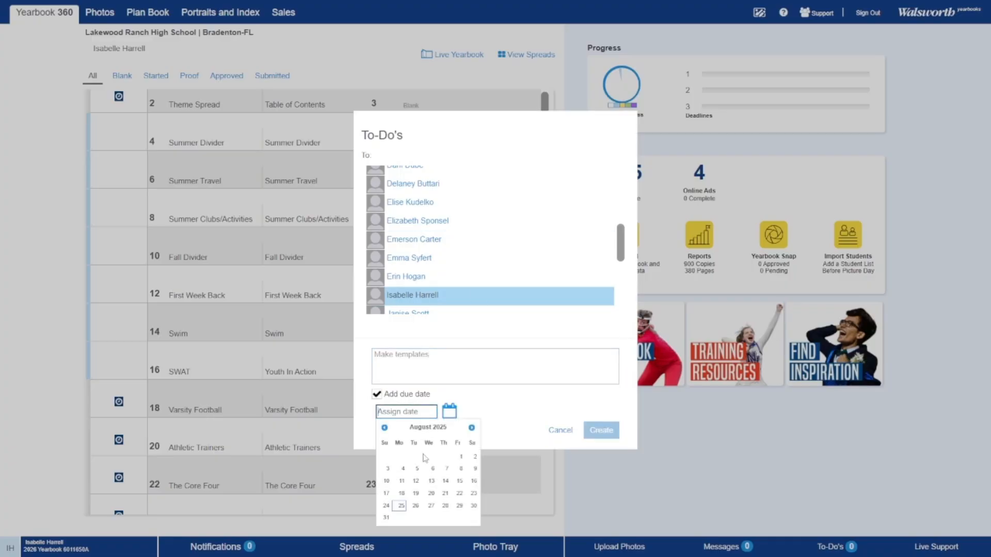
{"action": "left_click", "coordinate": [458, 511]}
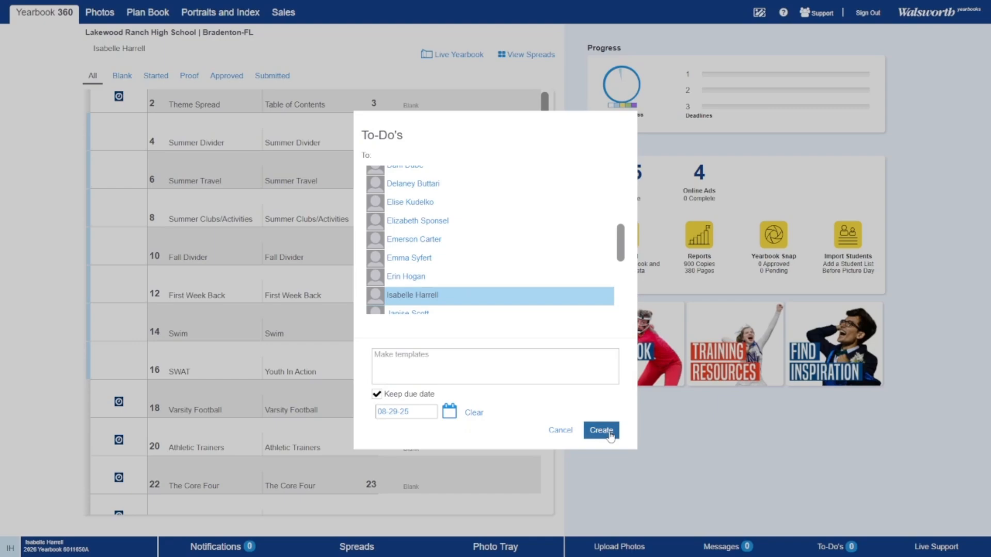
{"action": "left_click", "coordinate": [601, 430]}
Check the open and completed to-do lists, then close the To-Do's dialog.
{"action": "left_click", "coordinate": [417, 162]}
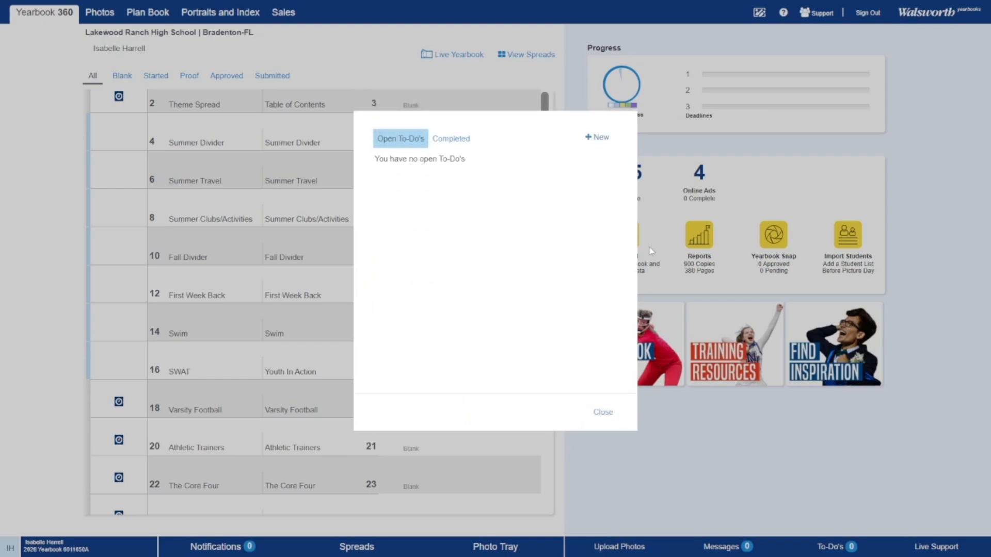
{"action": "left_click", "coordinate": [451, 138]}
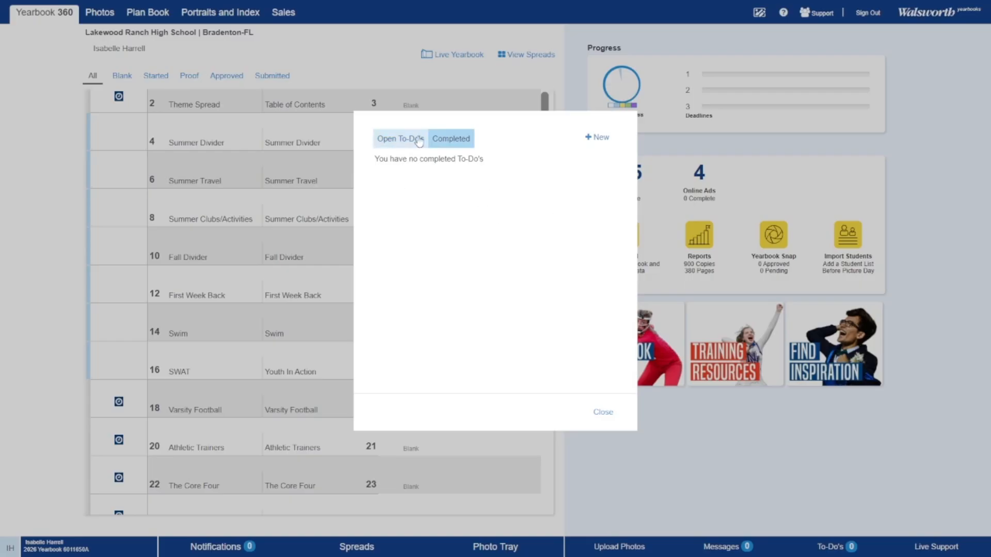
{"action": "left_click", "coordinate": [401, 138]}
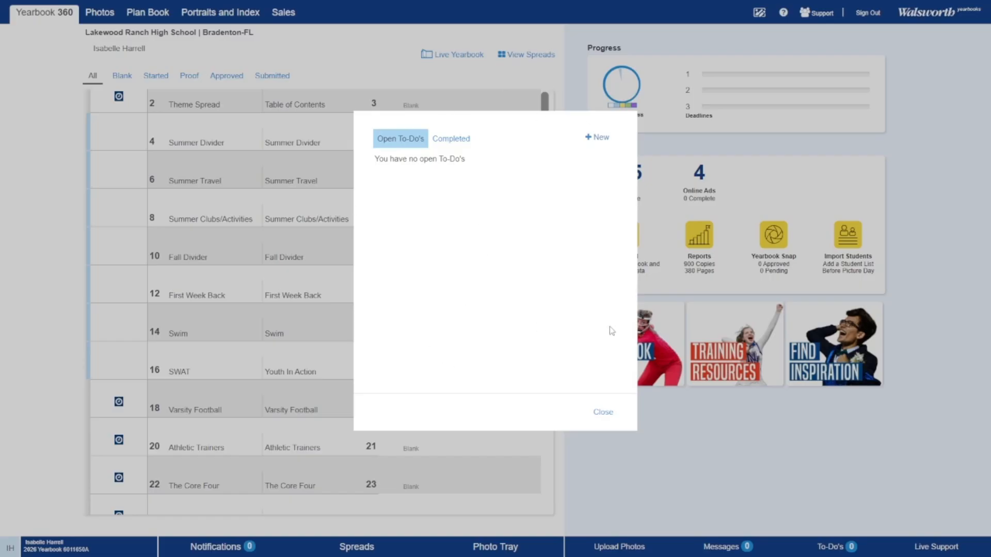
{"action": "left_click", "coordinate": [604, 412]}
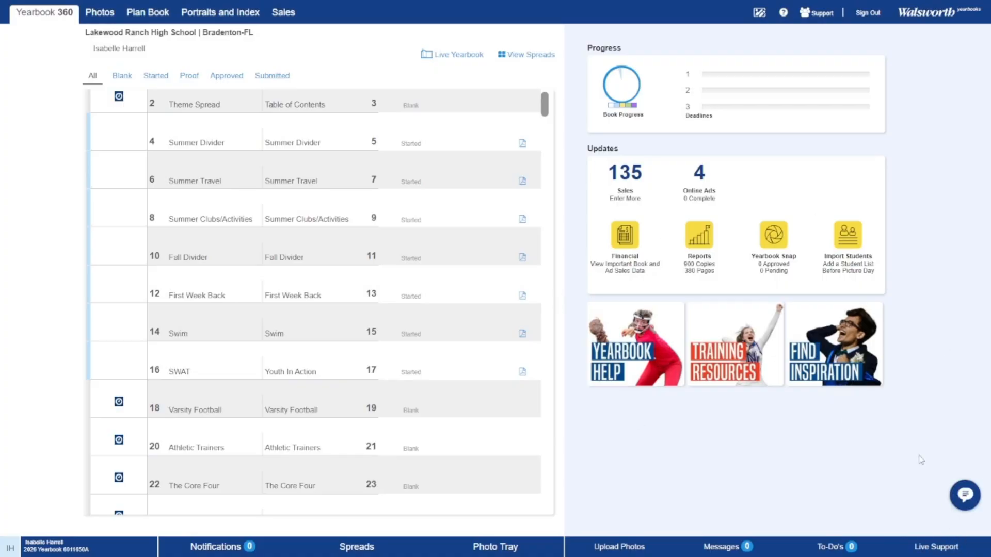
Show the Live Help chat and close it, then view the Photopea photo editor's start page and close it.
{"action": "left_click", "coordinate": [965, 495]}
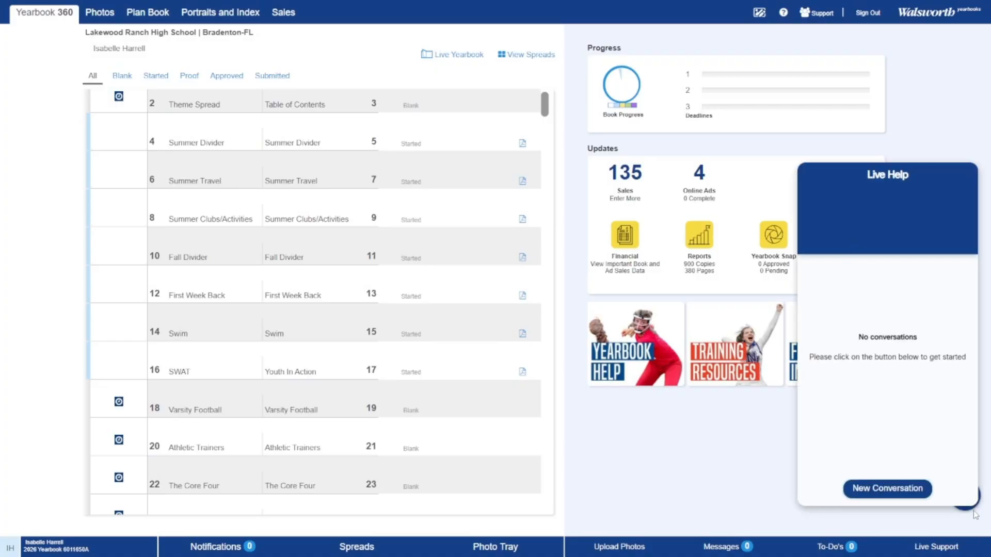
{"action": "left_click", "coordinate": [922, 548]}
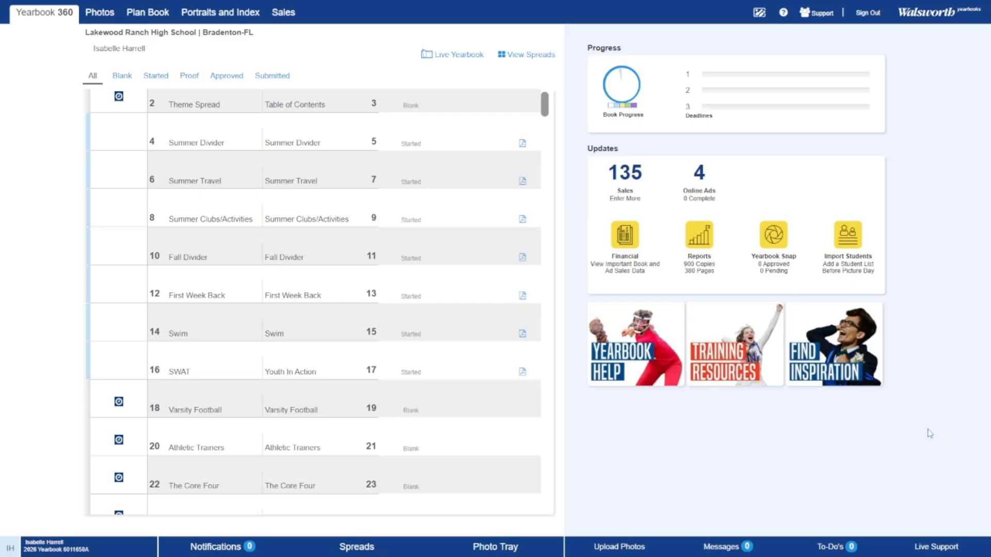
{"action": "left_click", "coordinate": [759, 15]}
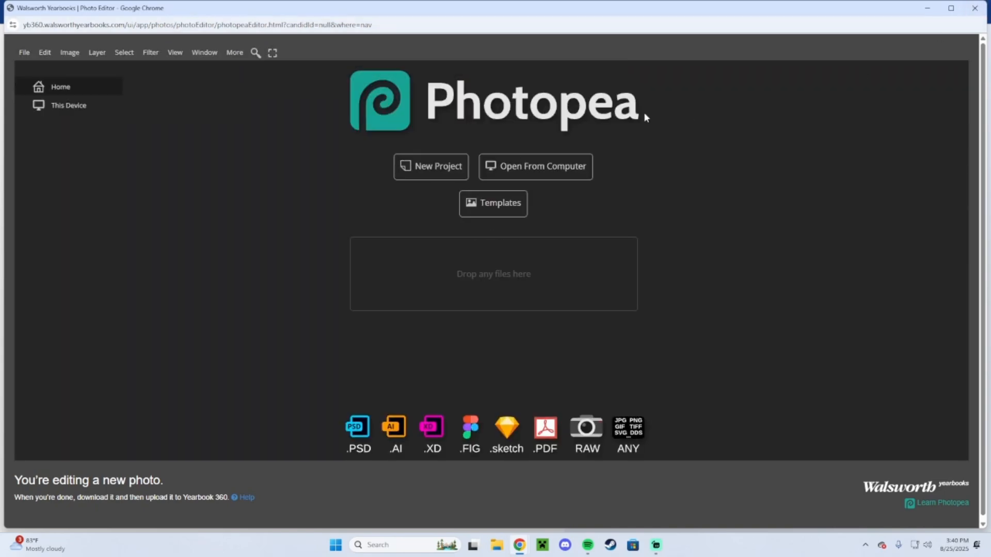
{"action": "left_click", "coordinate": [975, 8]}
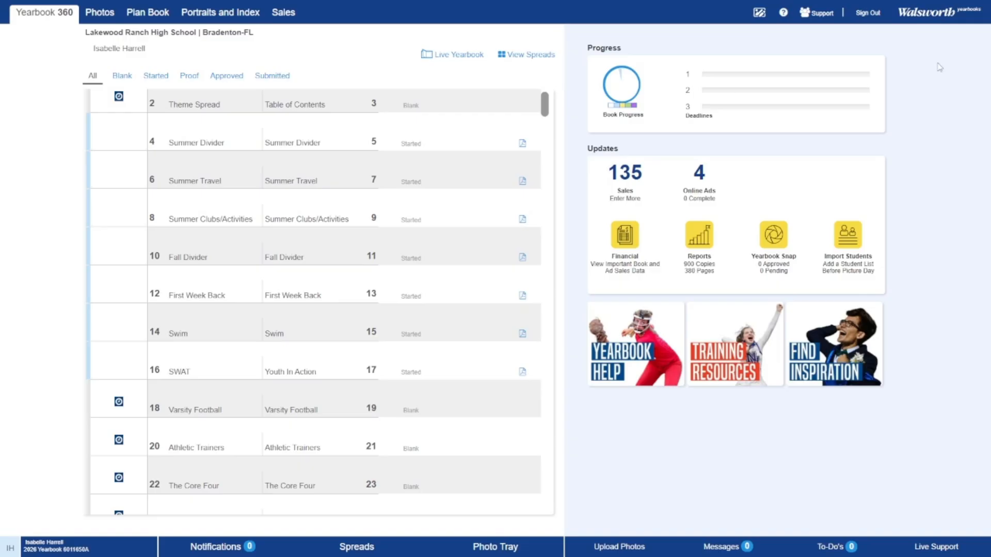
Show the account profile card and view the yearbook jobs available for it.
{"action": "left_click", "coordinate": [54, 550]}
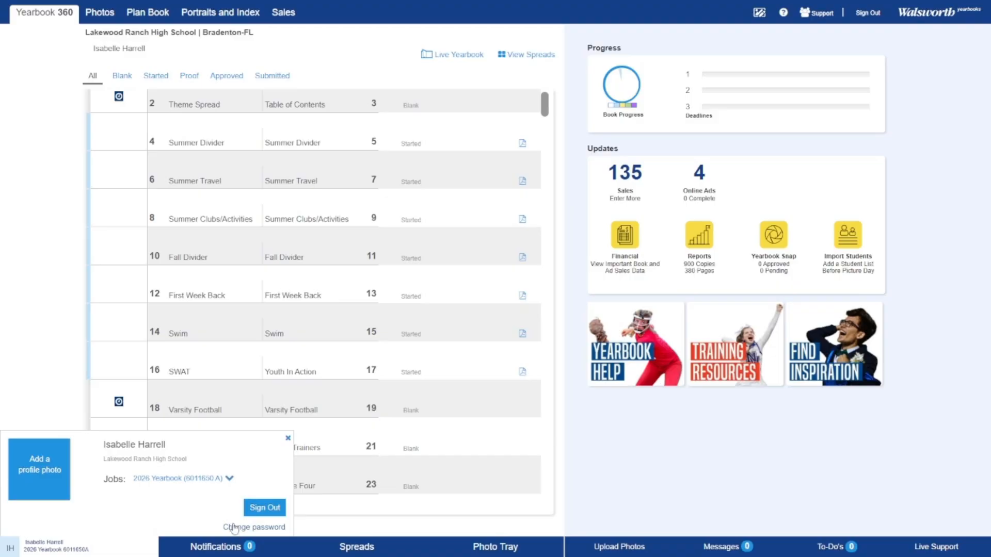
{"action": "left_click", "coordinate": [229, 478]}
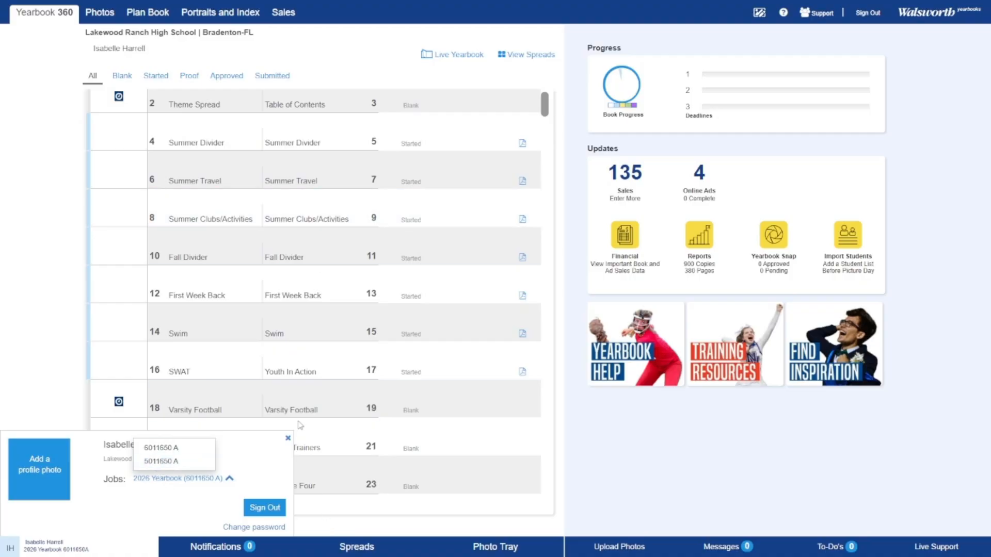
{"action": "left_click", "coordinate": [229, 478]}
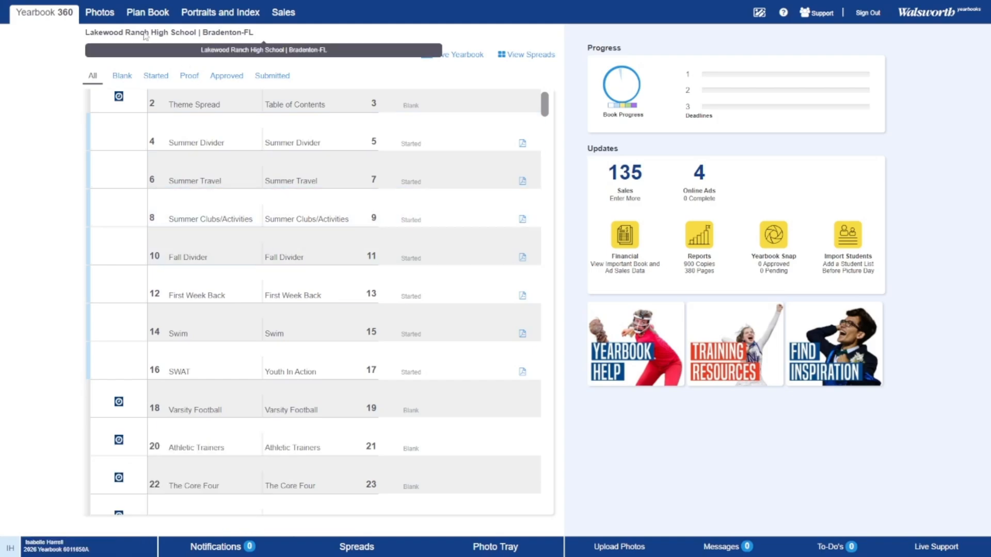
Go to the Photos section and look over the My Photos page with its favorites, recommended photos and albums.
{"action": "left_click", "coordinate": [101, 12]}
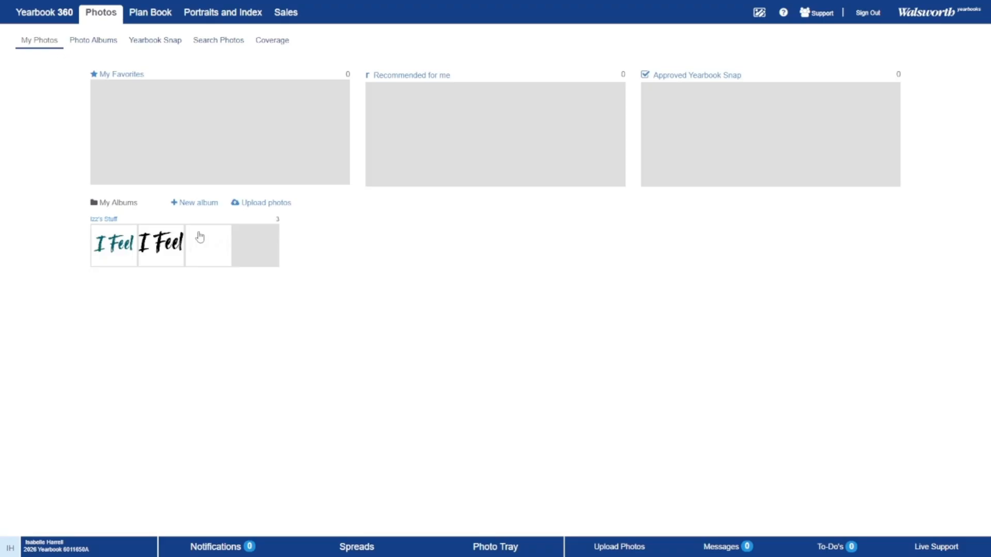
{"action": "left_click", "coordinate": [187, 207]}
{"action": "left_click", "coordinate": [587, 224]}
Show all photo albums and dismiss the tips about organizing albums and creating topics.
{"action": "left_click", "coordinate": [96, 43]}
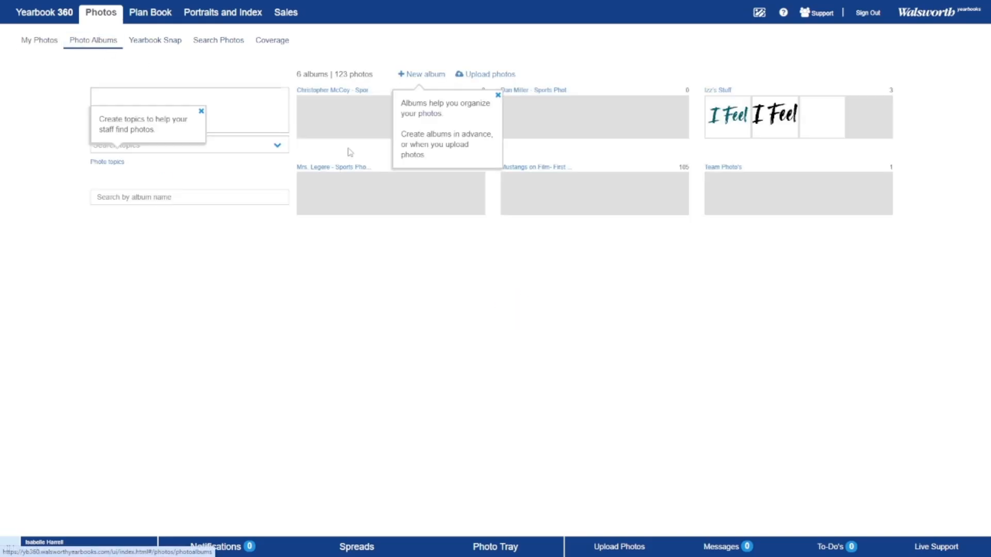
{"action": "left_click", "coordinate": [497, 97]}
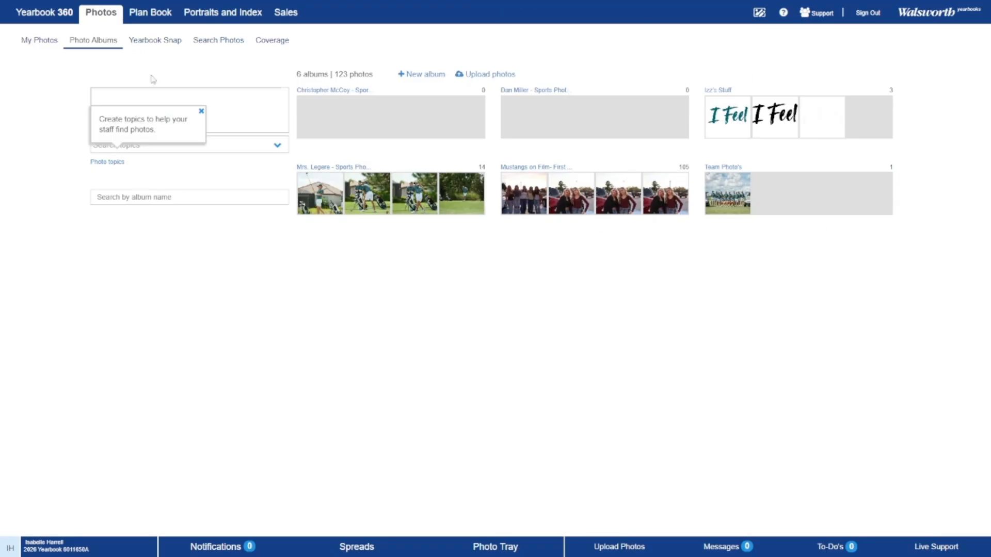
{"action": "left_click", "coordinate": [202, 112]}
Look through the album search's list of photo topics to its end and close the list.
{"action": "left_click", "coordinate": [277, 145]}
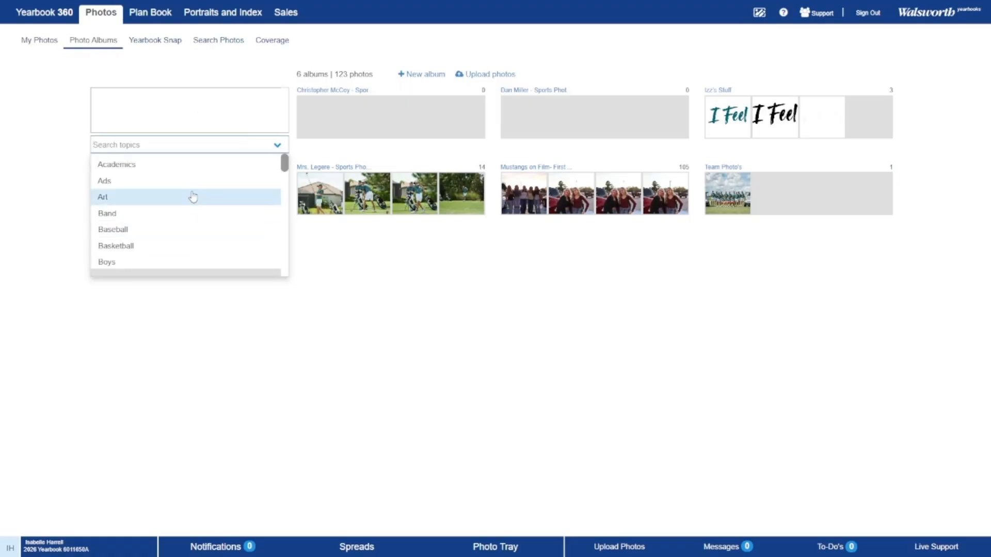
{"action": "scroll", "coordinate": [191, 197], "scroll_direction": "down", "scroll_amount": 5}
{"action": "scroll", "coordinate": [190, 217], "scroll_direction": "down", "scroll_amount": 3}
{"action": "left_click", "coordinate": [251, 353]}
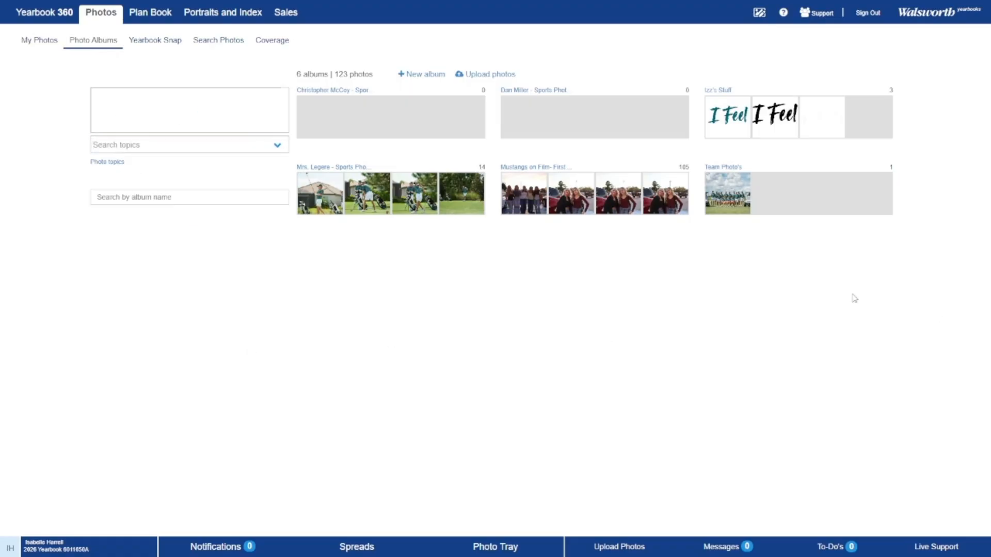
Filter the photo albums by the Band topic, then clear the filter.
{"action": "left_click", "coordinate": [273, 144]}
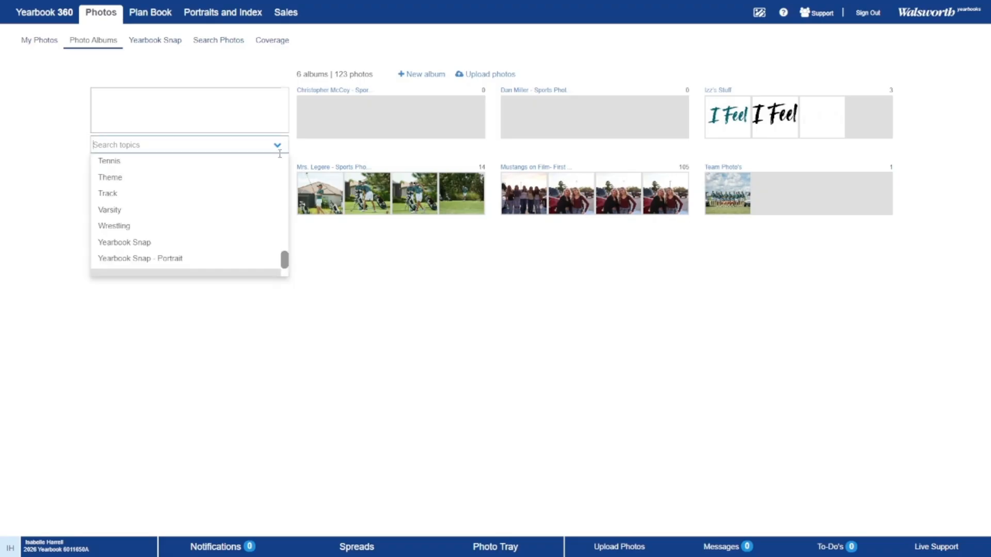
{"action": "scroll", "coordinate": [137, 211], "scroll_direction": "up", "scroll_amount": 4}
{"action": "scroll", "coordinate": [138, 212], "scroll_direction": "up", "scroll_amount": 6}
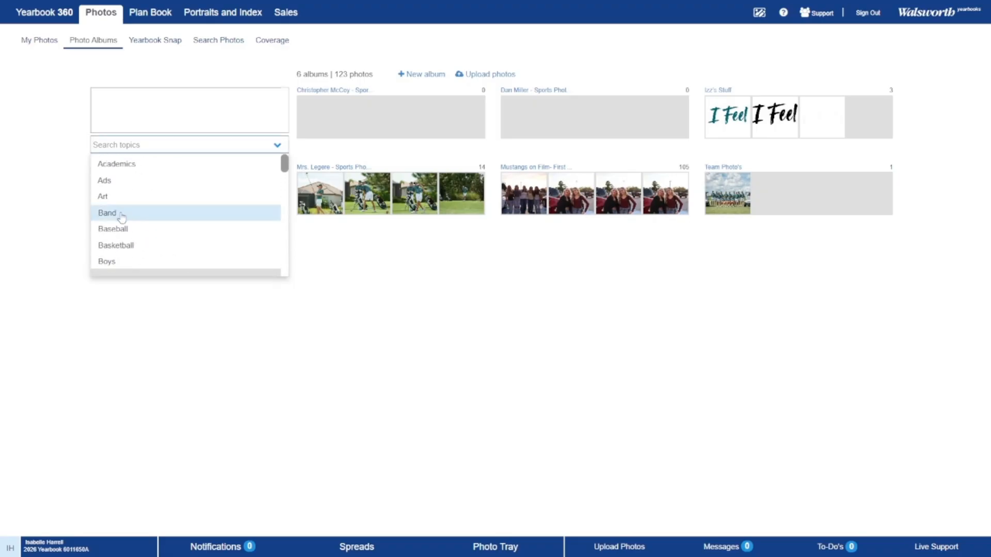
{"action": "left_click", "coordinate": [138, 211]}
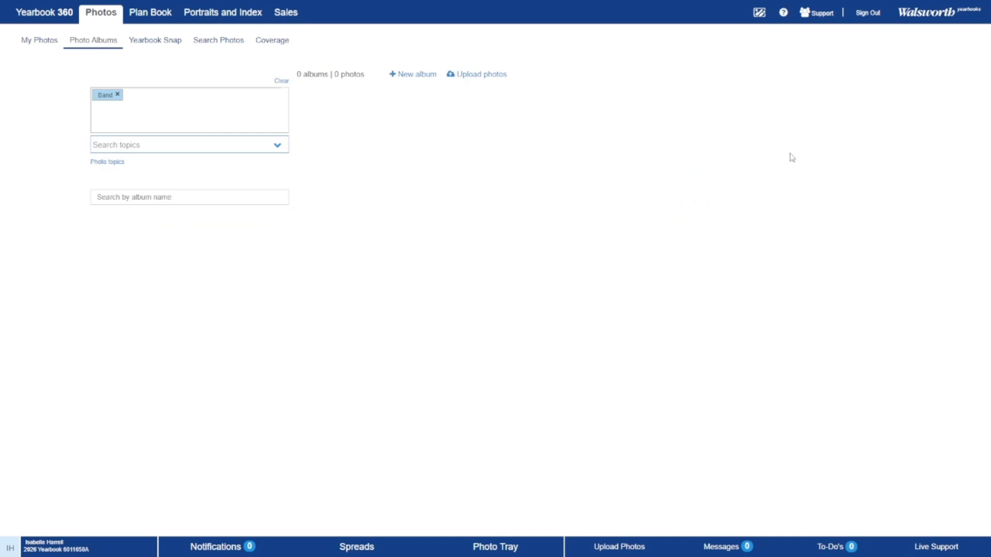
{"action": "left_click", "coordinate": [281, 81]}
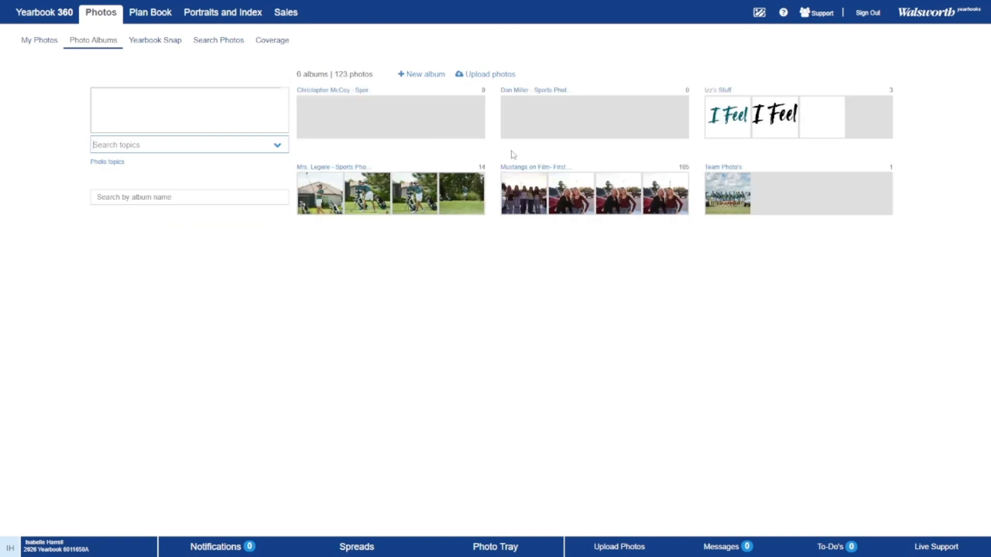
View the Yearbook Snap page, then examine the Search Photos page with its topic and file name search fields.
{"action": "left_click", "coordinate": [173, 46]}
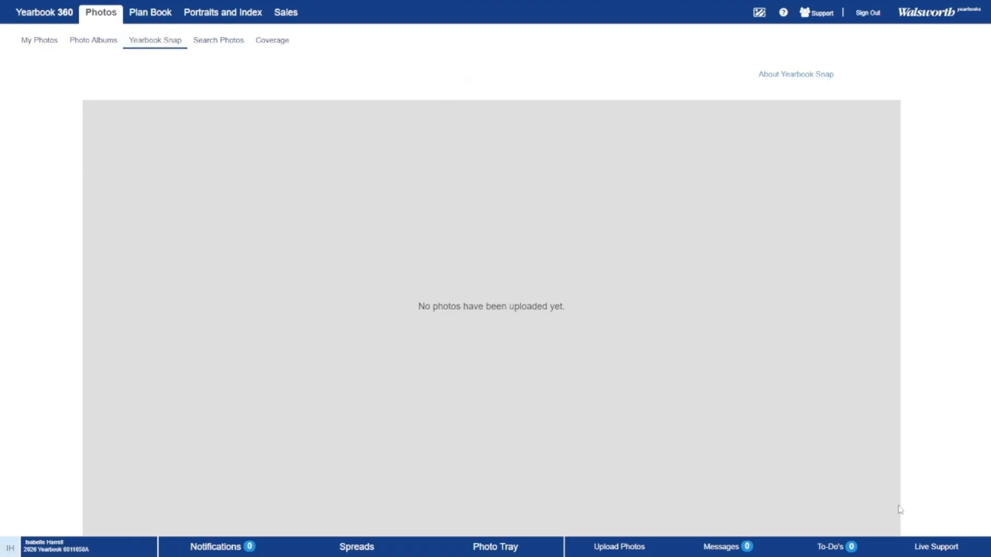
{"action": "left_click", "coordinate": [217, 44]}
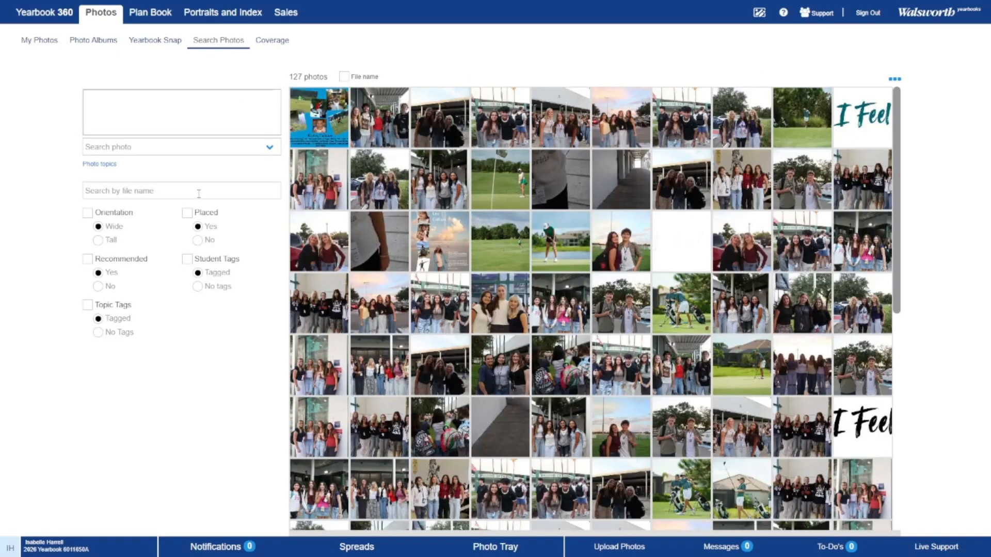
{"action": "left_click", "coordinate": [265, 143]}
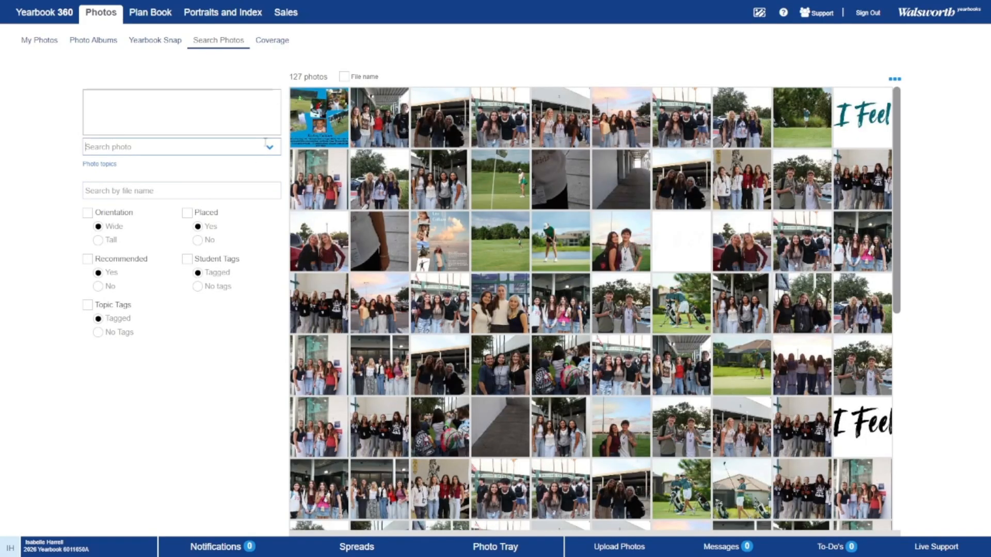
{"action": "left_click", "coordinate": [242, 191]}
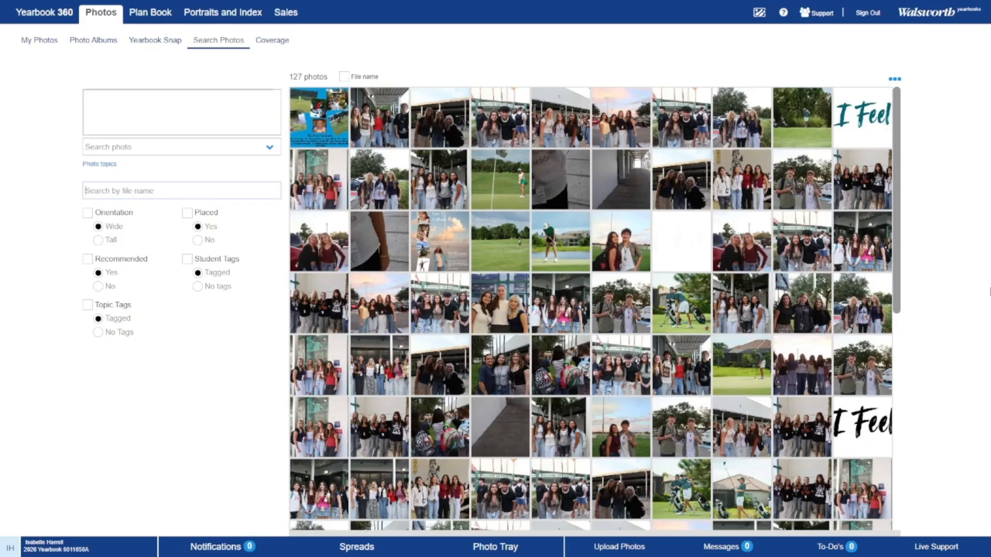
View the details of two photos from the Search Photos results, closing each preview.
{"action": "left_click", "coordinate": [465, 383]}
{"action": "left_click", "coordinate": [801, 15]}
{"action": "left_click", "coordinate": [761, 233]}
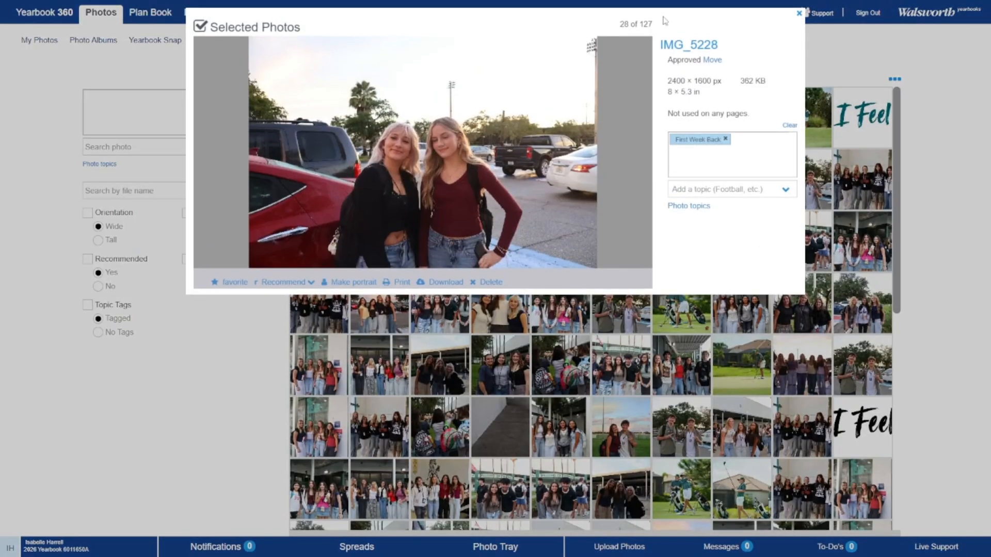
{"action": "left_click", "coordinate": [799, 12]}
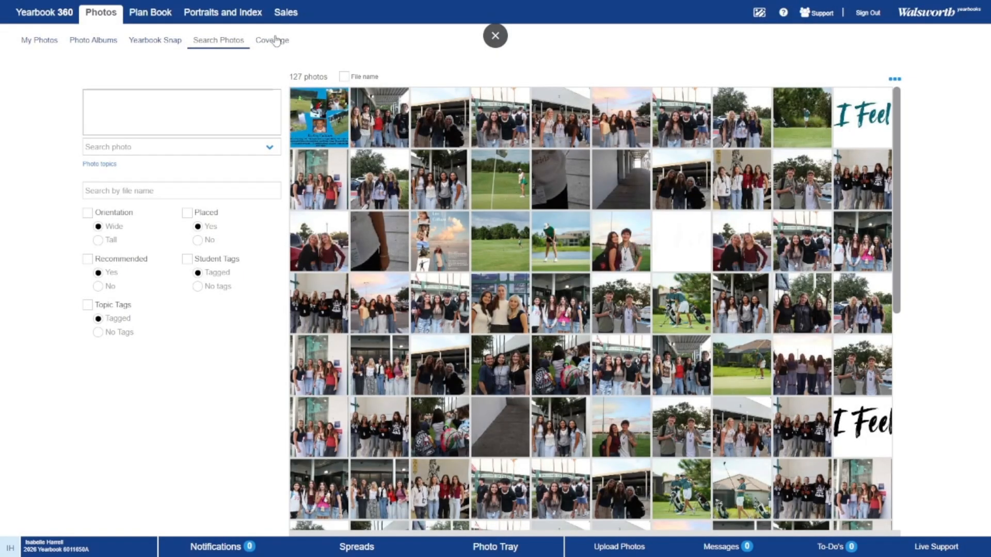
View the Coverage page and dismiss its student list tip, then look through the Plan Book ladder's spreads and staff assignments.
{"action": "left_click", "coordinate": [274, 40]}
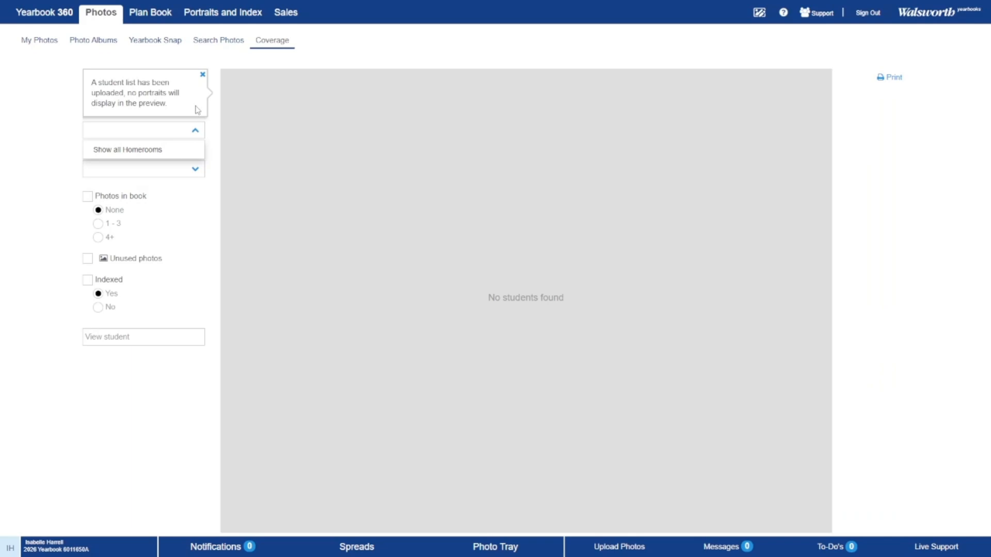
{"action": "left_click", "coordinate": [203, 76]}
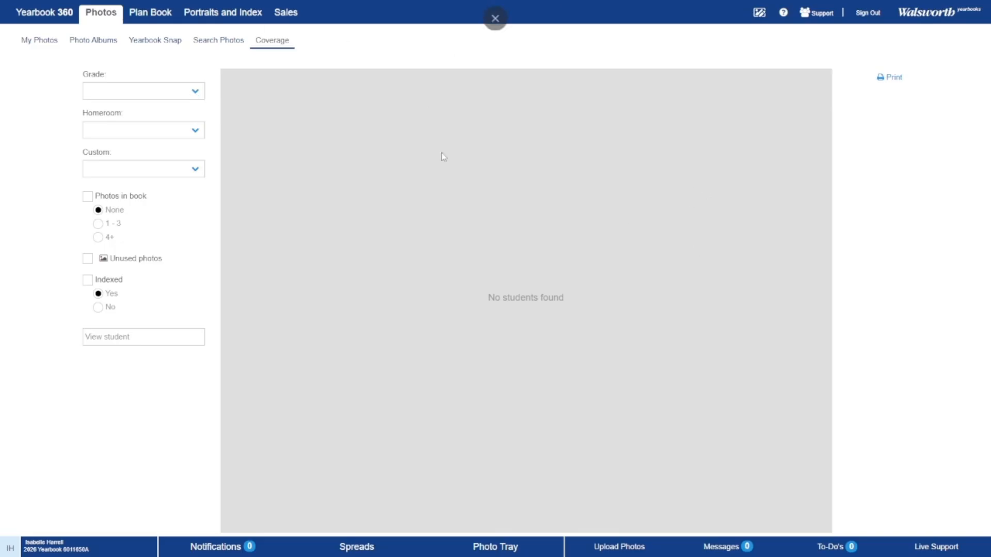
{"action": "left_click", "coordinate": [155, 19]}
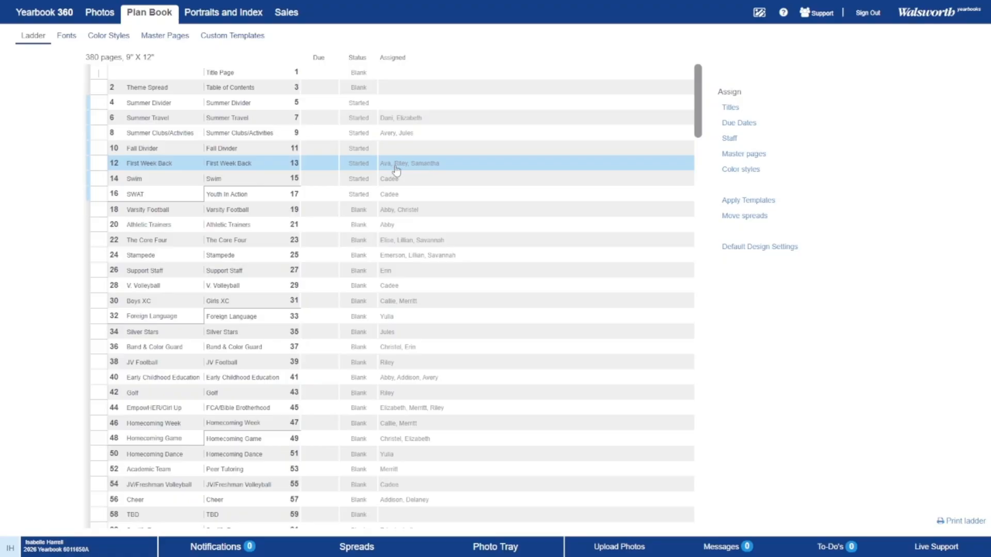
{"action": "scroll", "coordinate": [421, 362], "scroll_direction": "down", "scroll_amount": 4}
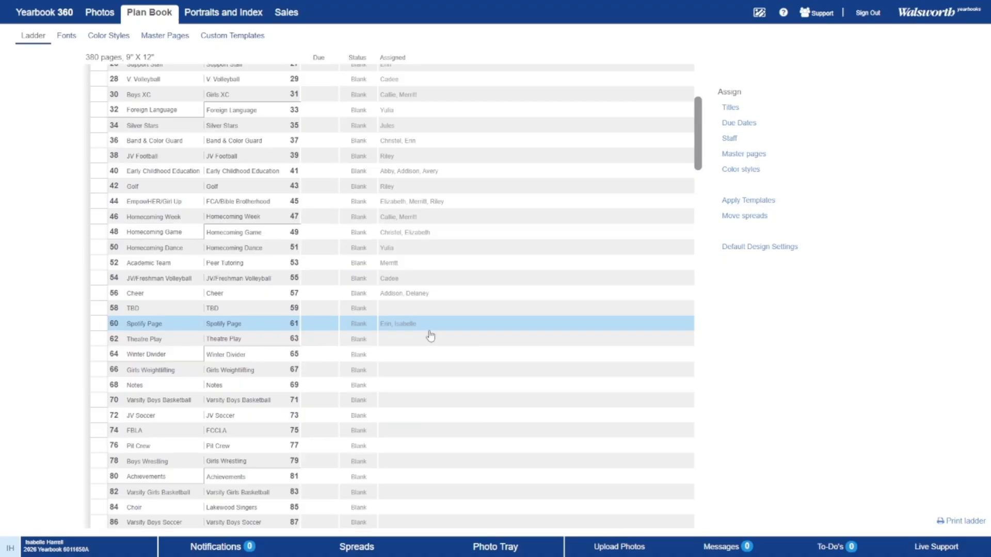
{"action": "scroll", "coordinate": [542, 236], "scroll_direction": "up", "scroll_amount": 4}
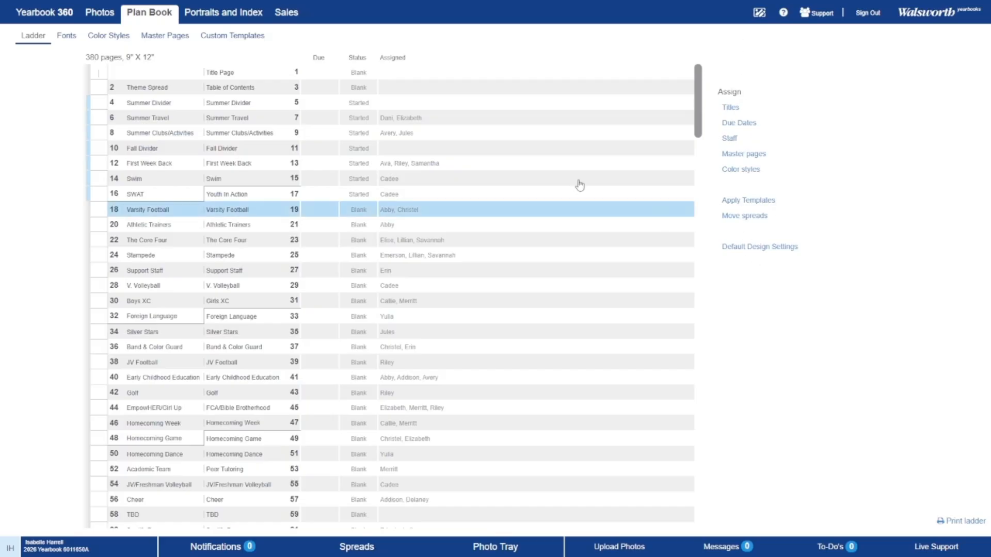
Remove the Scrubby font from the yearbook's chosen fonts.
{"action": "left_click", "coordinate": [68, 40]}
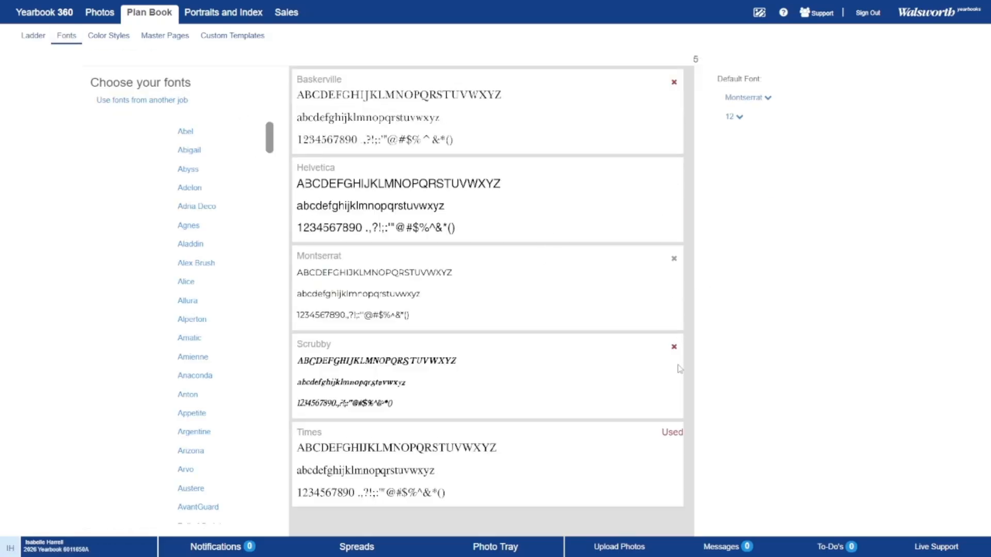
{"action": "left_click", "coordinate": [673, 347]}
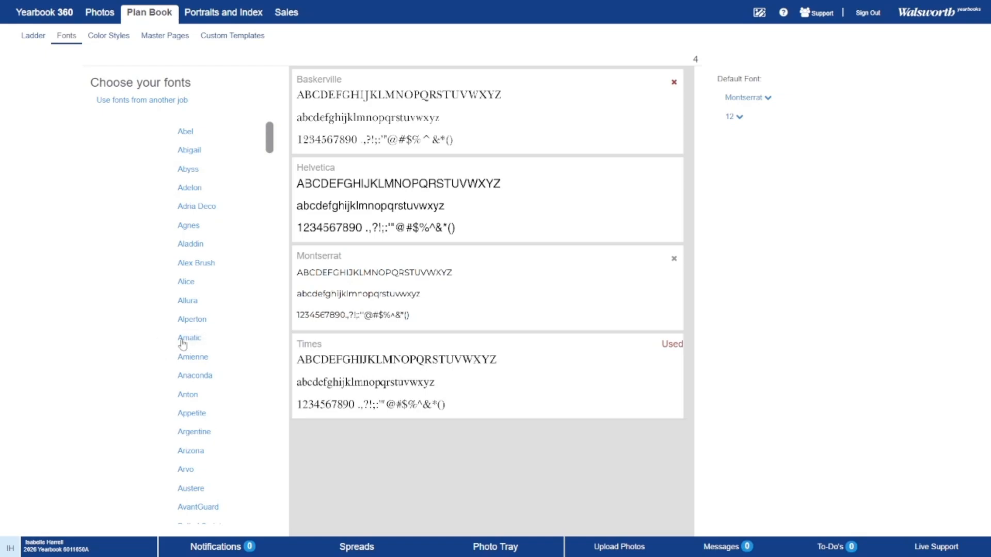
Add the Amienne font to the yearbook's chosen fonts, then remove it again.
{"action": "left_click", "coordinate": [209, 356]}
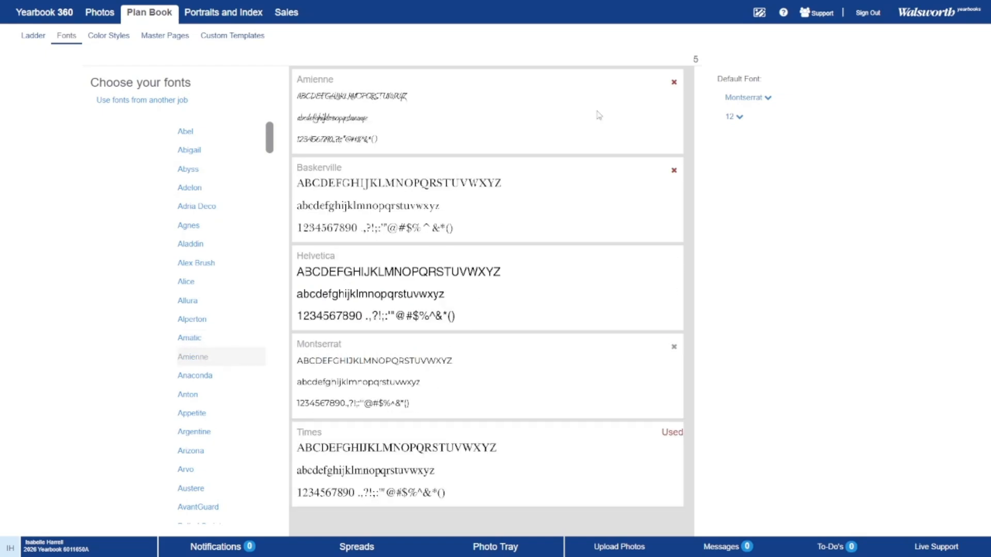
{"action": "left_click", "coordinate": [673, 82]}
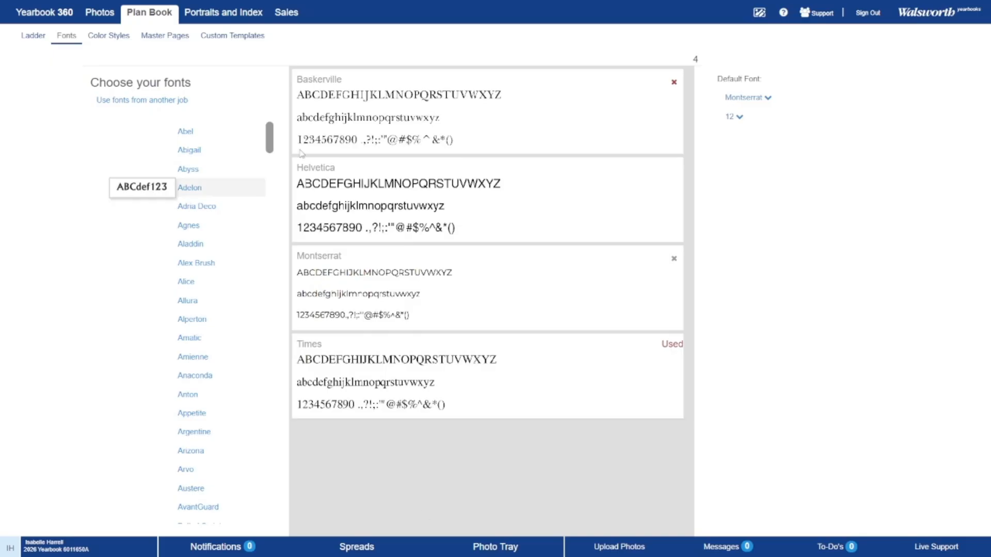
Look through the color swatches available for a new color style, then close without creating one.
{"action": "left_click", "coordinate": [115, 41]}
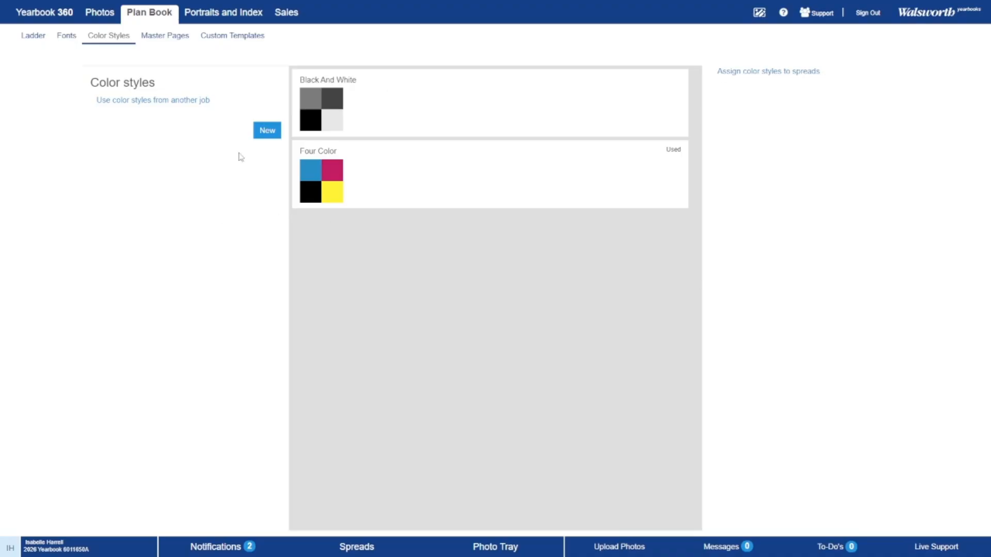
{"action": "left_click", "coordinate": [254, 128]}
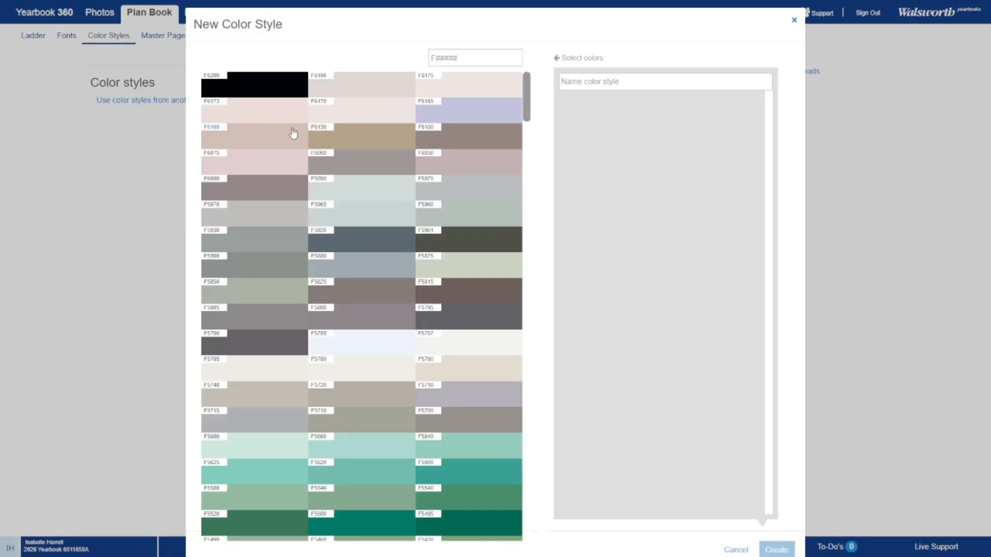
{"action": "scroll", "coordinate": [423, 188], "scroll_direction": "down", "scroll_amount": 5}
{"action": "scroll", "coordinate": [424, 188], "scroll_direction": "down", "scroll_amount": 15}
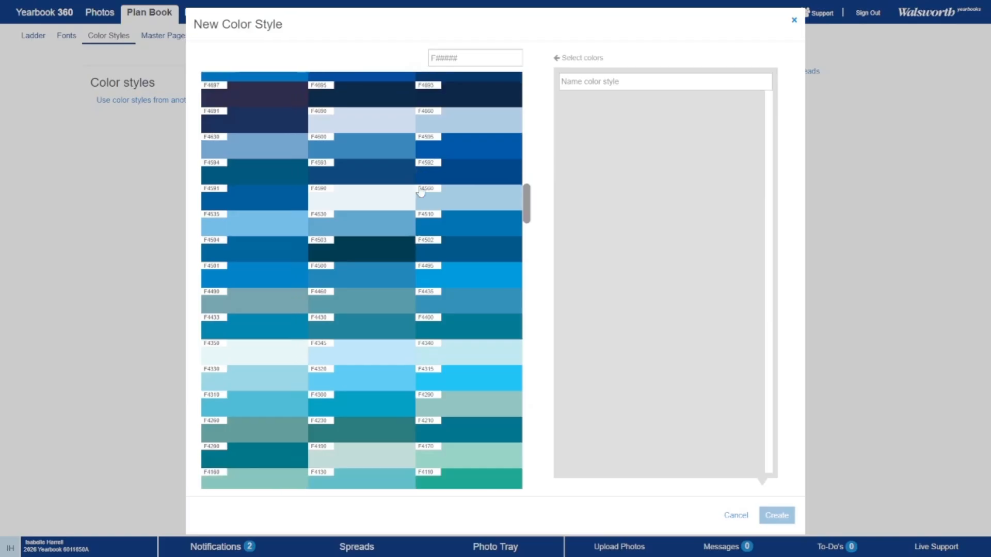
{"action": "scroll", "coordinate": [421, 191], "scroll_direction": "down", "scroll_amount": 15}
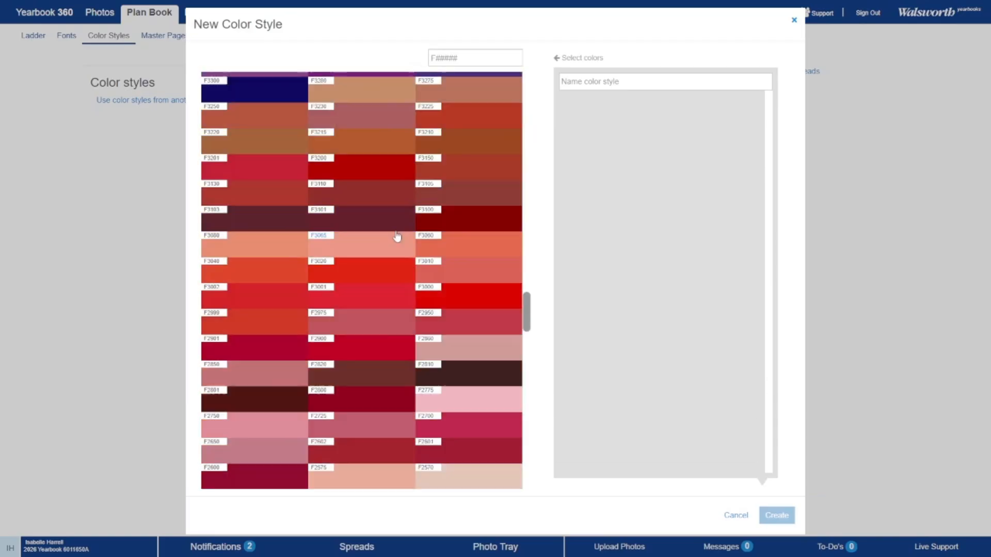
{"action": "left_click_drag", "start_coordinate": [528, 354], "coordinate": [539, 31]}
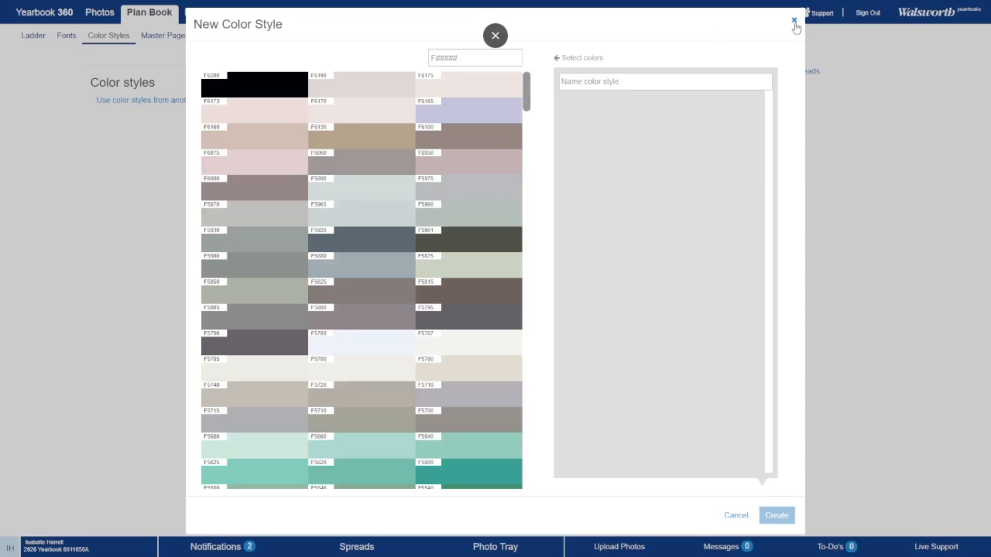
{"action": "left_click", "coordinate": [794, 21]}
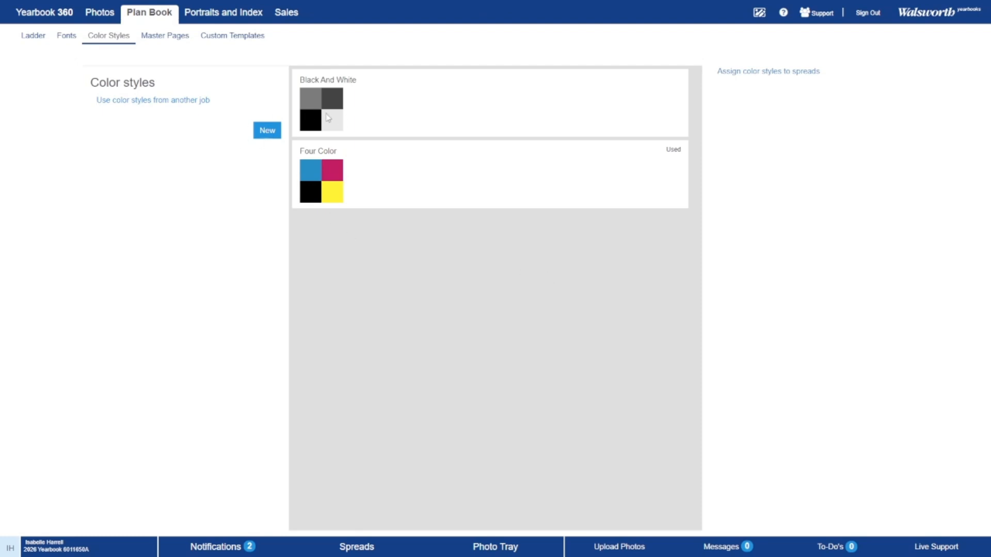
View the Master Pages page, then look through the list of custom templates.
{"action": "left_click", "coordinate": [179, 45]}
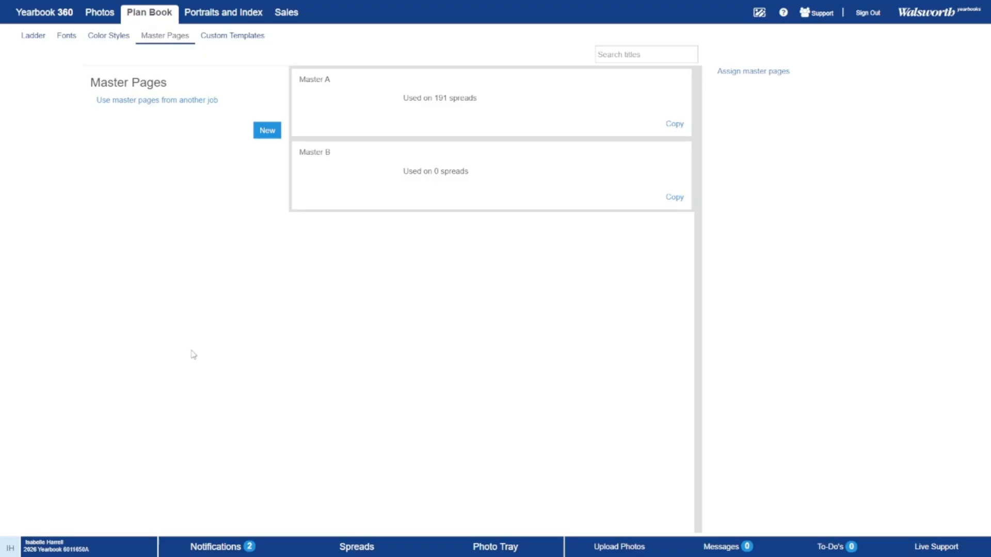
{"action": "left_click", "coordinate": [234, 36]}
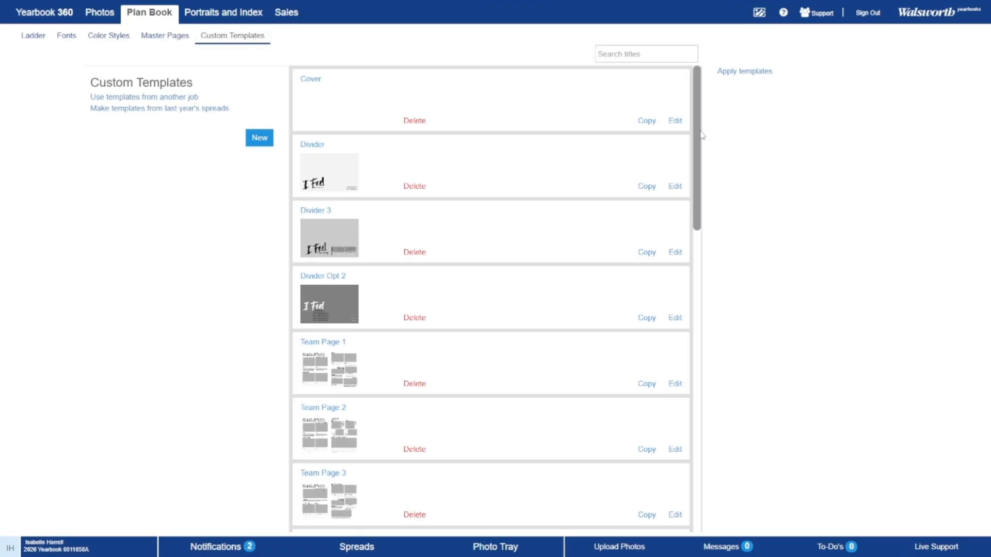
{"action": "scroll", "coordinate": [702, 135], "scroll_direction": "down", "scroll_amount": 6}
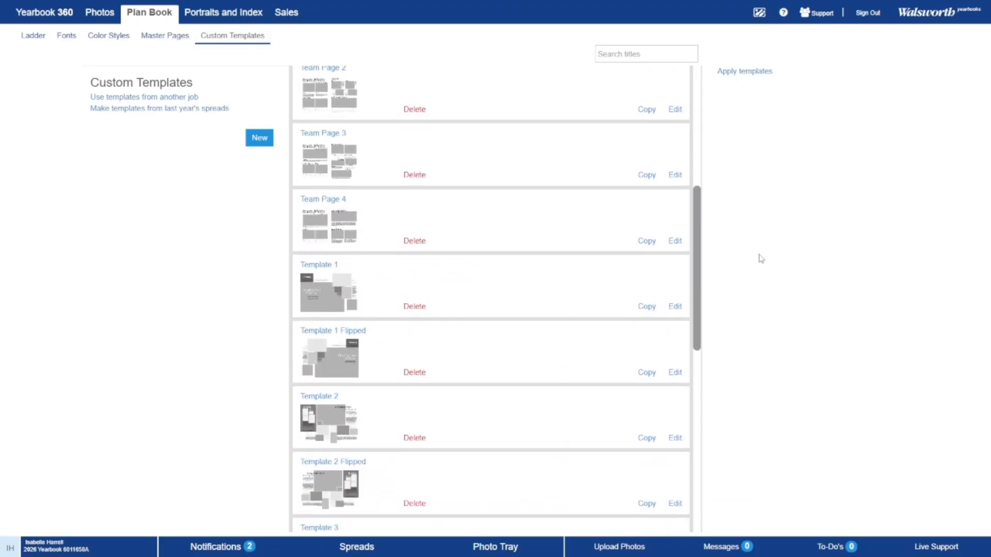
{"action": "scroll", "coordinate": [761, 258], "scroll_direction": "down", "scroll_amount": 12}
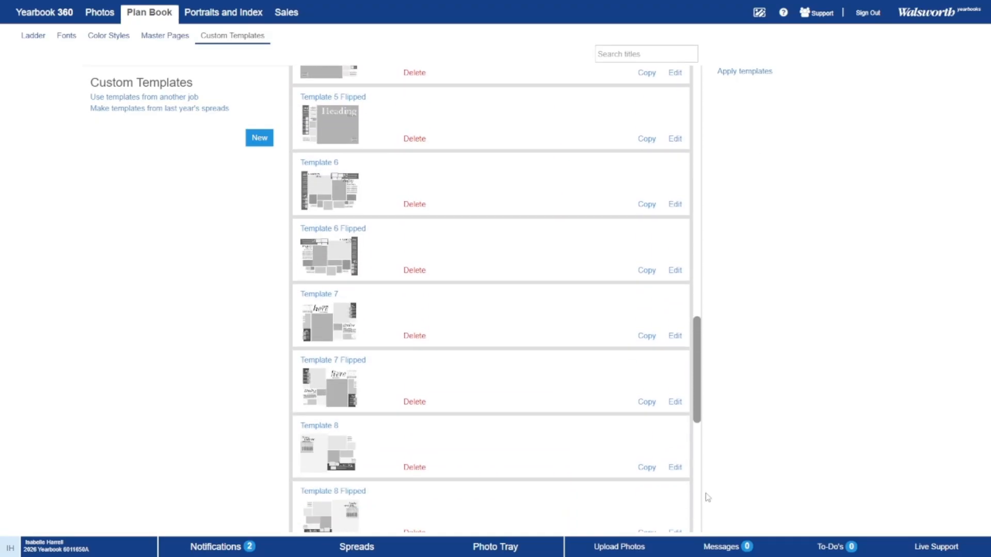
{"action": "scroll", "coordinate": [708, 497], "scroll_direction": "down", "scroll_amount": 6}
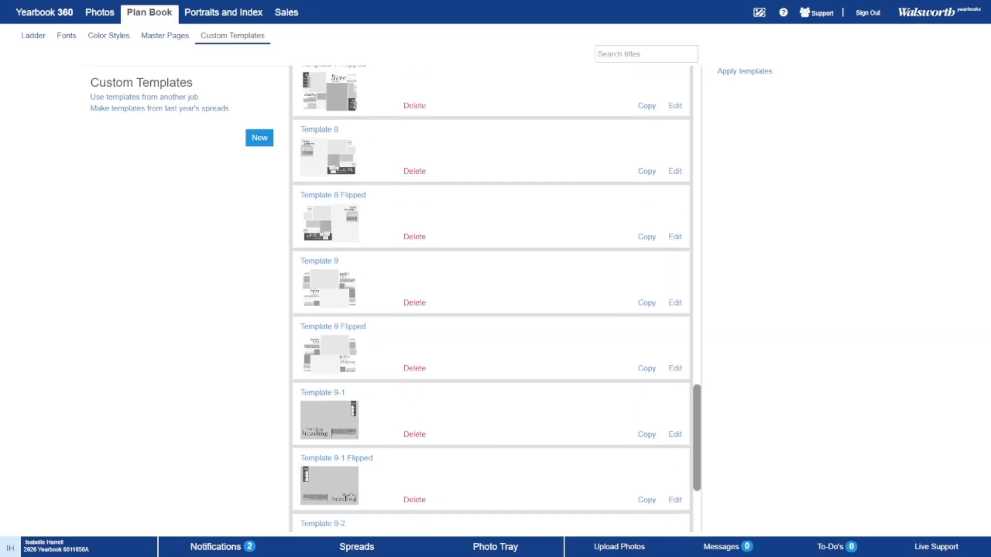
{"action": "left_click_drag", "start_coordinate": [696, 422], "coordinate": [661, 73]}
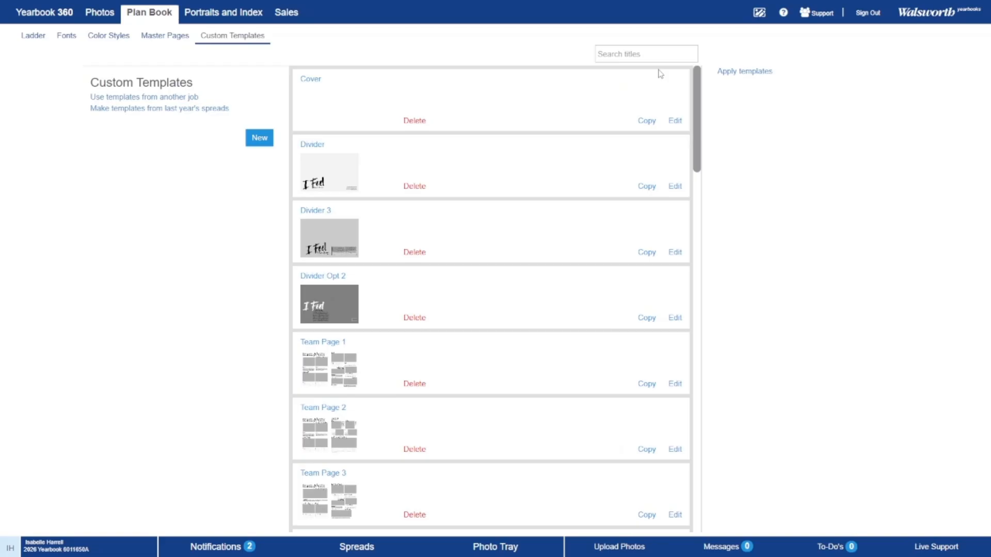
View the options for applying templates to spreads, then start a new custom template and cancel it.
{"action": "left_click", "coordinate": [739, 73]}
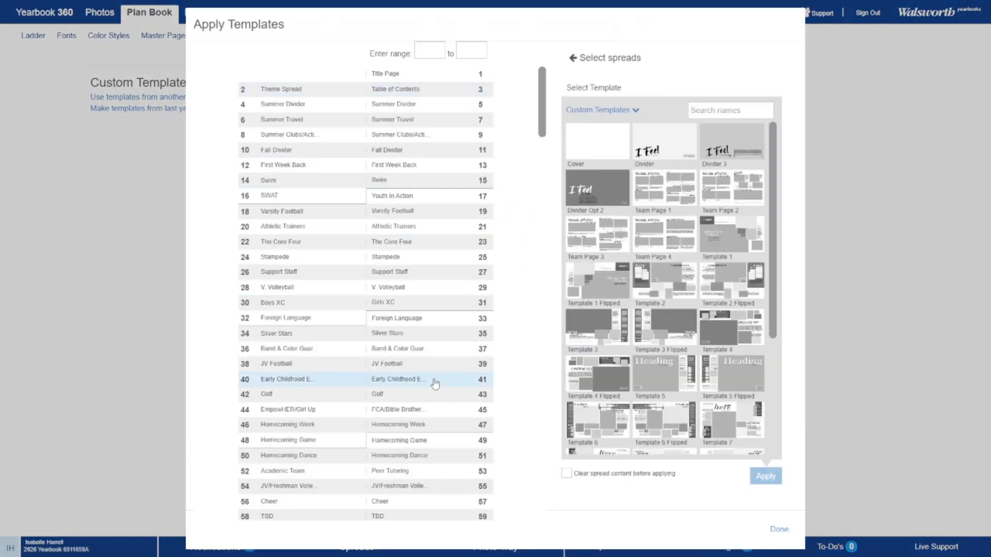
{"action": "left_click", "coordinate": [781, 530]}
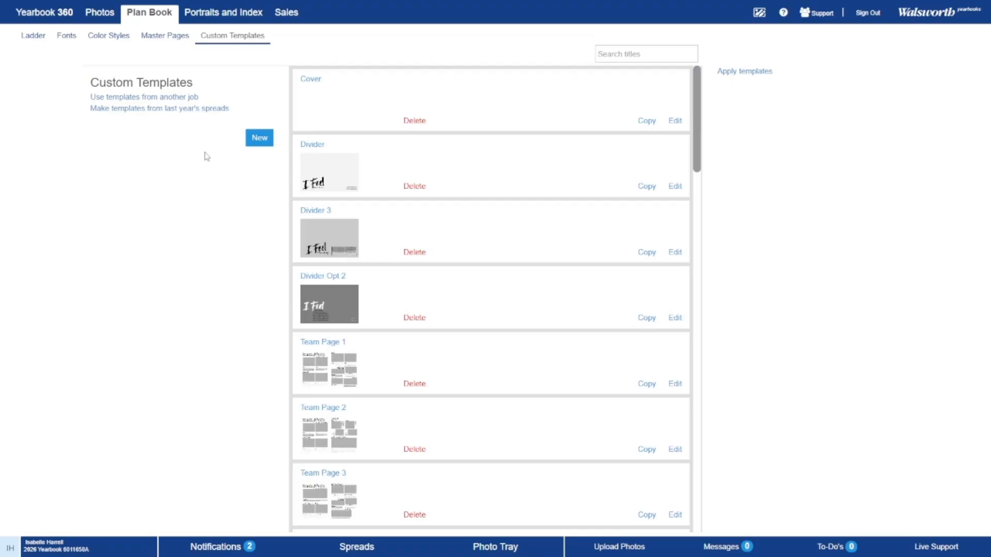
{"action": "left_click", "coordinate": [253, 139]}
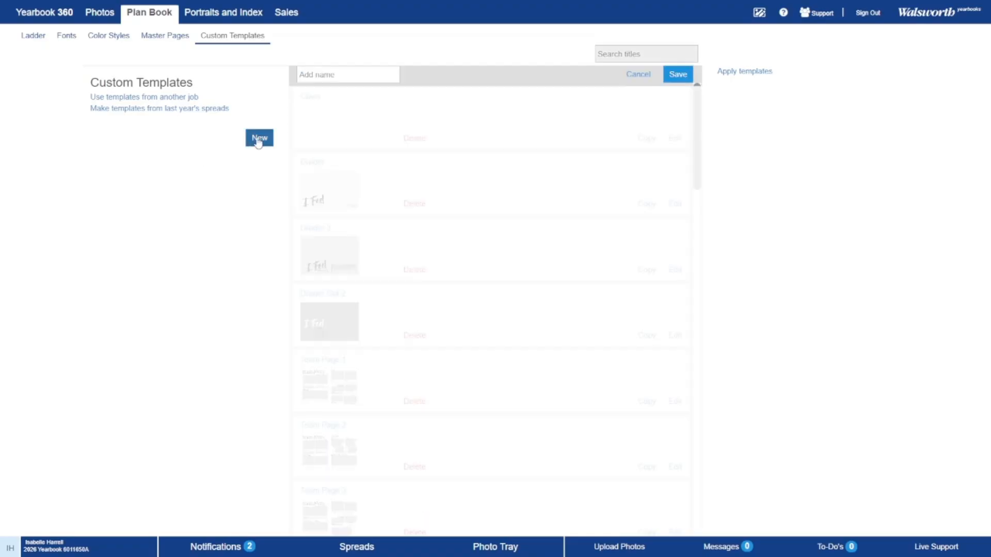
{"action": "left_click", "coordinate": [640, 76]}
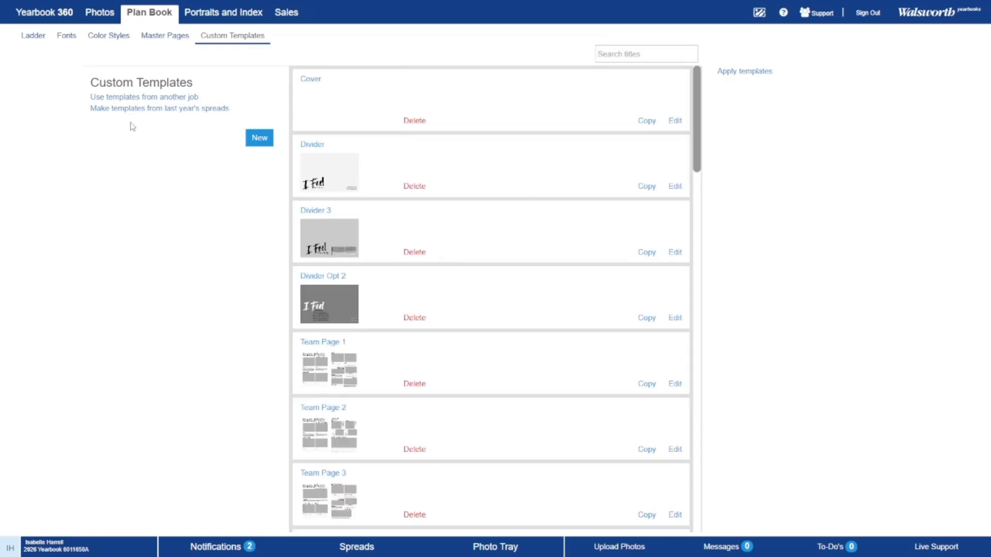
Look through last year's spreads available for making custom templates, then cancel without choosing any.
{"action": "left_click", "coordinate": [170, 109]}
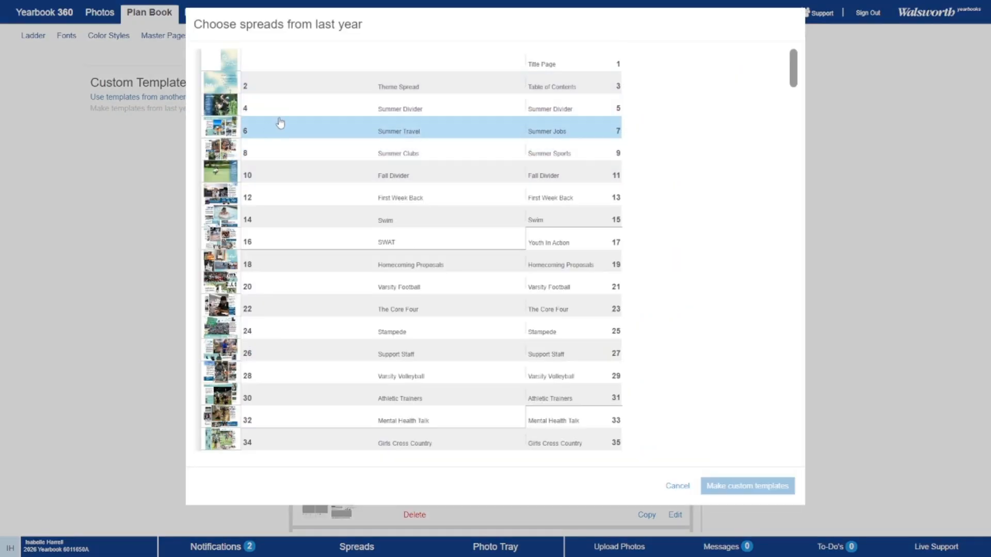
{"action": "scroll", "coordinate": [284, 249], "scroll_direction": "down", "scroll_amount": 20}
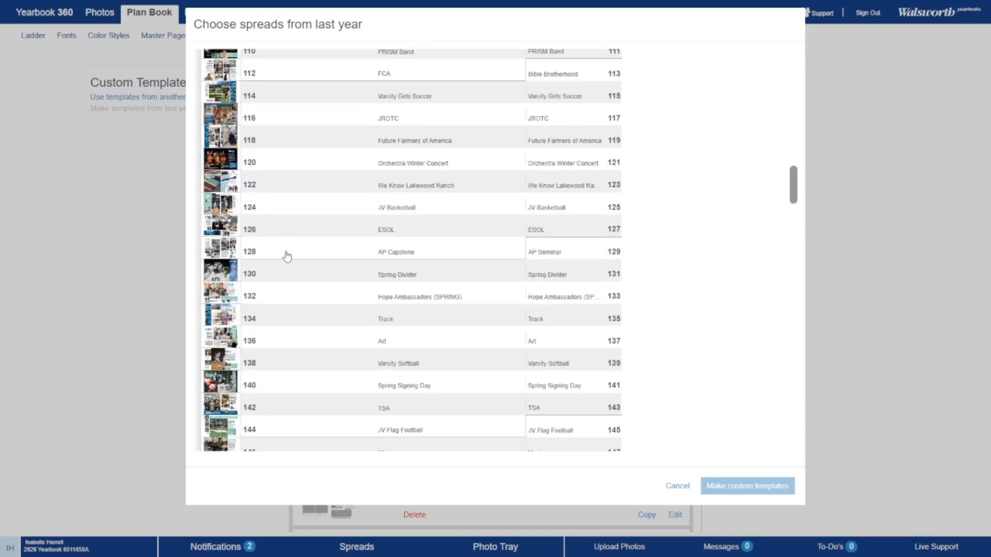
{"action": "scroll", "coordinate": [298, 322], "scroll_direction": "down", "scroll_amount": 15}
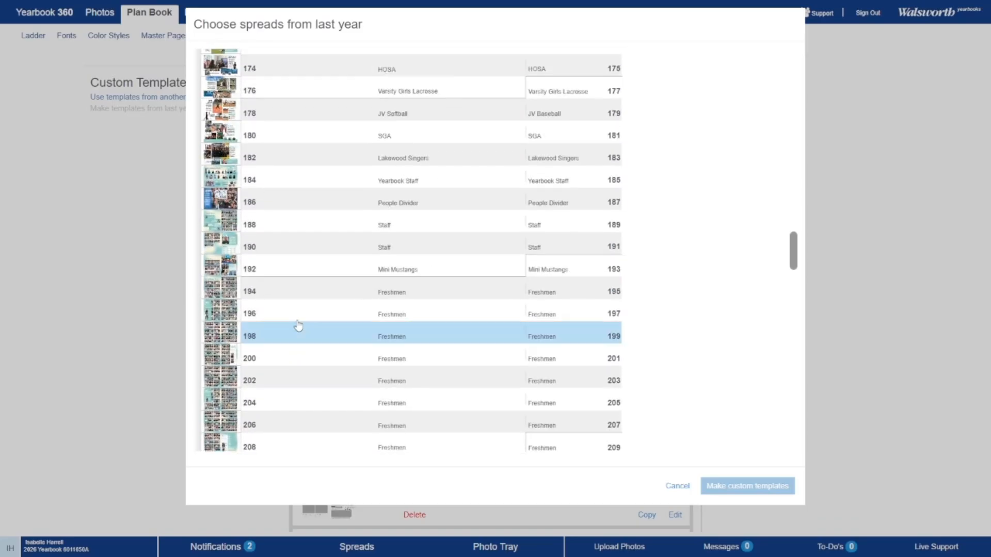
{"action": "scroll", "coordinate": [302, 309], "scroll_direction": "up", "scroll_amount": 6}
{"action": "scroll", "coordinate": [303, 302], "scroll_direction": "up", "scroll_amount": 8}
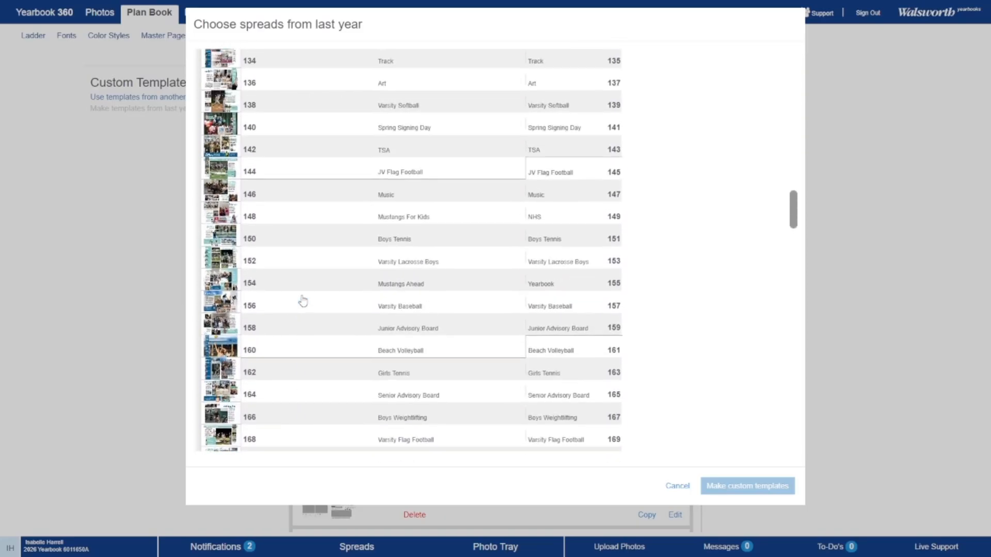
{"action": "scroll", "coordinate": [302, 301], "scroll_direction": "up", "scroll_amount": 7}
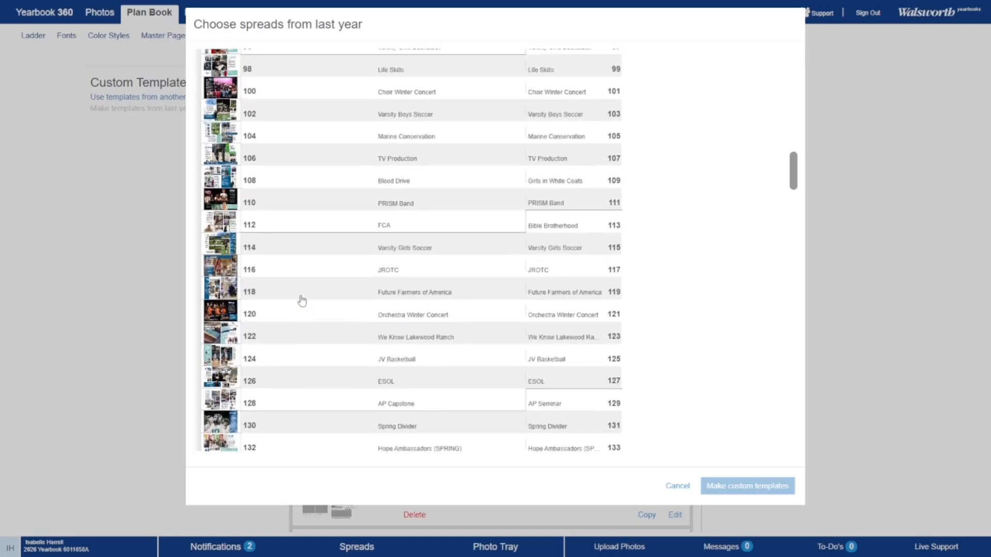
{"action": "scroll", "coordinate": [299, 300], "scroll_direction": "up", "scroll_amount": 4}
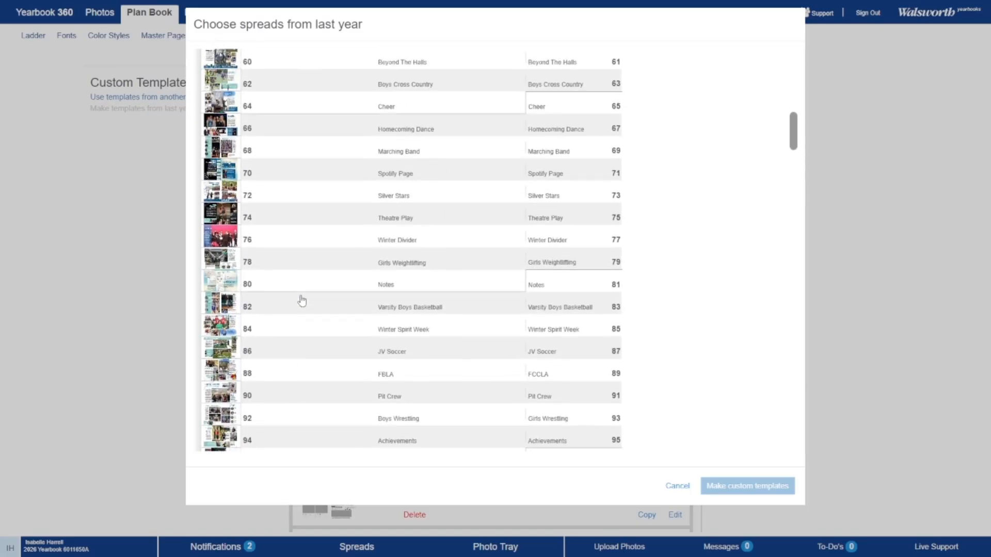
{"action": "mouse_move", "coordinate": [229, 178]}
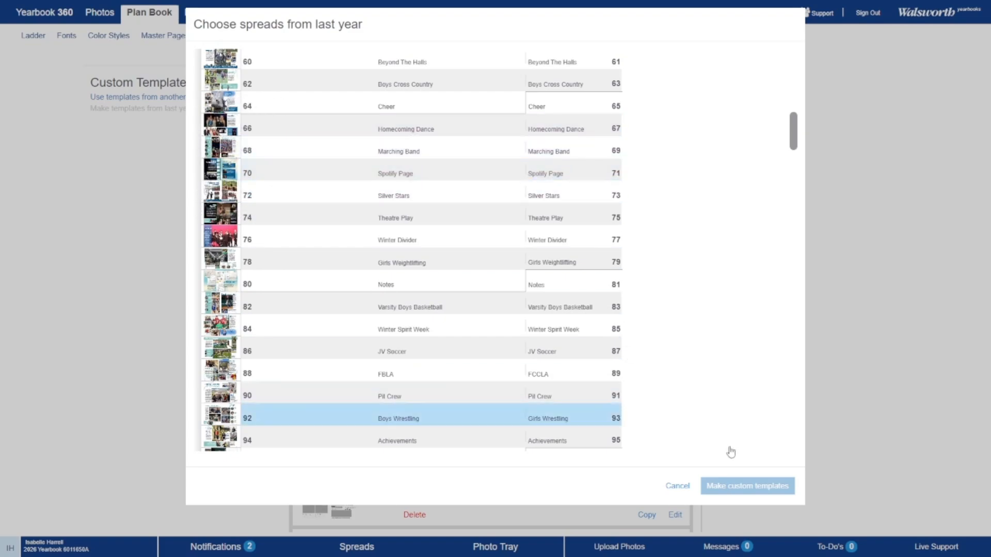
{"action": "left_click", "coordinate": [679, 486]}
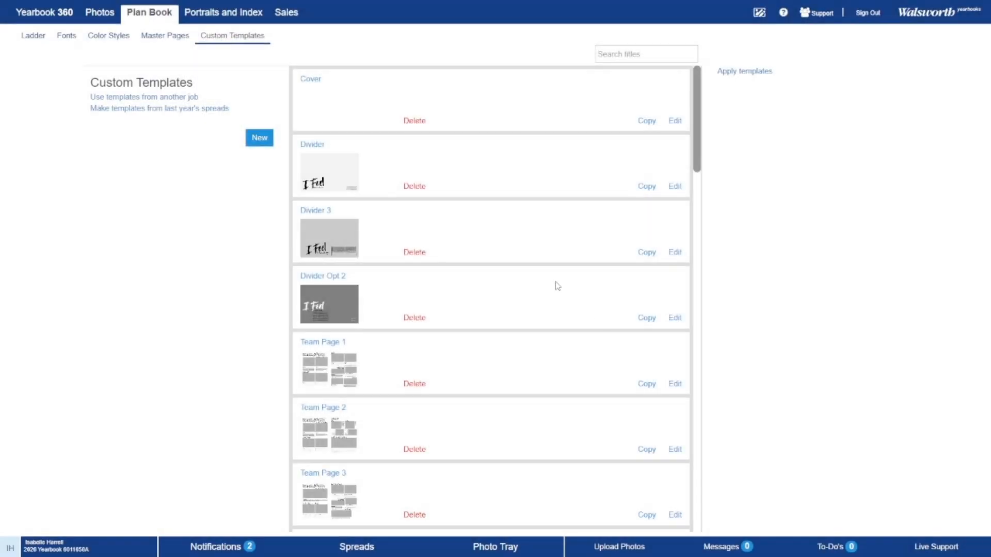
View the option to copy custom templates from the 2025-A job and cancel it, then look through the existing custom templates.
{"action": "left_click", "coordinate": [184, 98]}
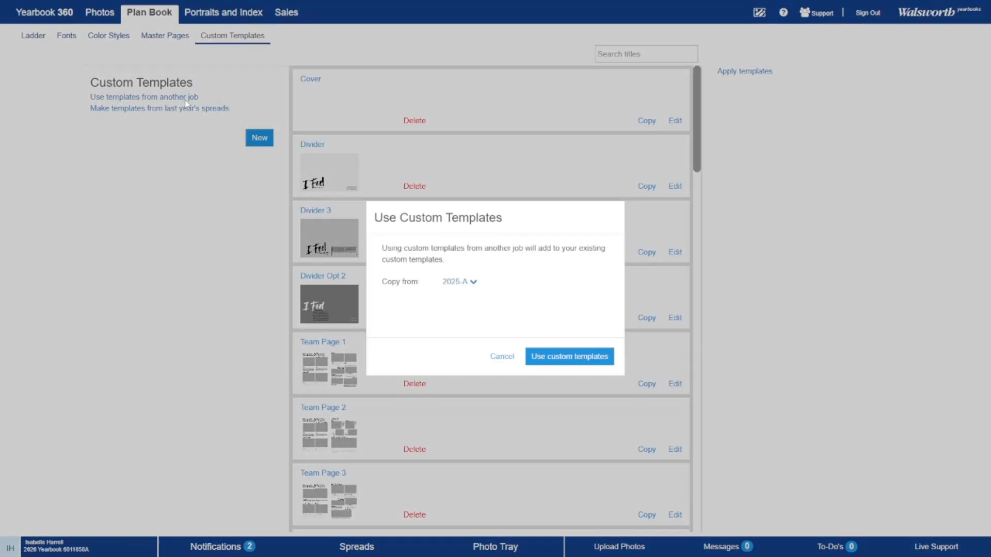
{"action": "left_click", "coordinate": [459, 282]}
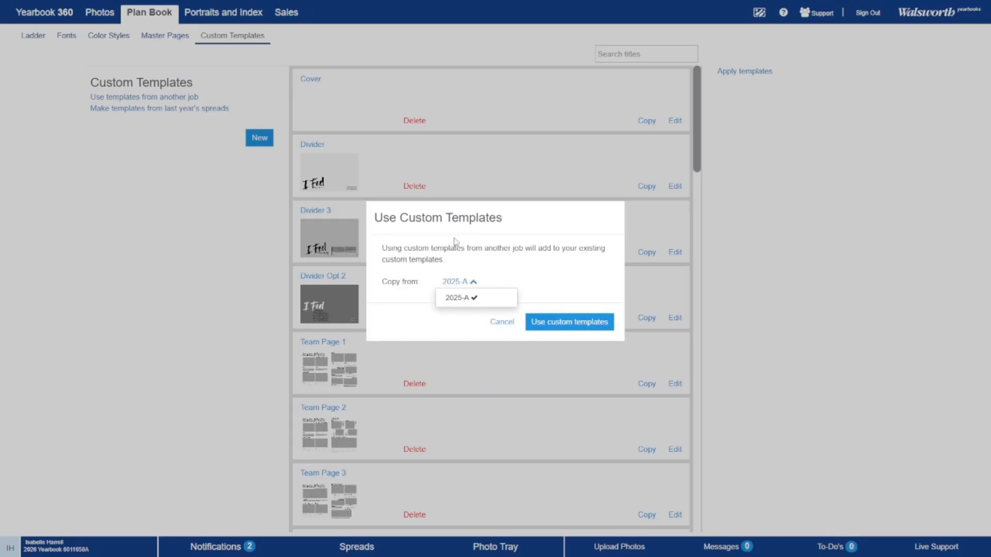
{"action": "left_click", "coordinate": [515, 268]}
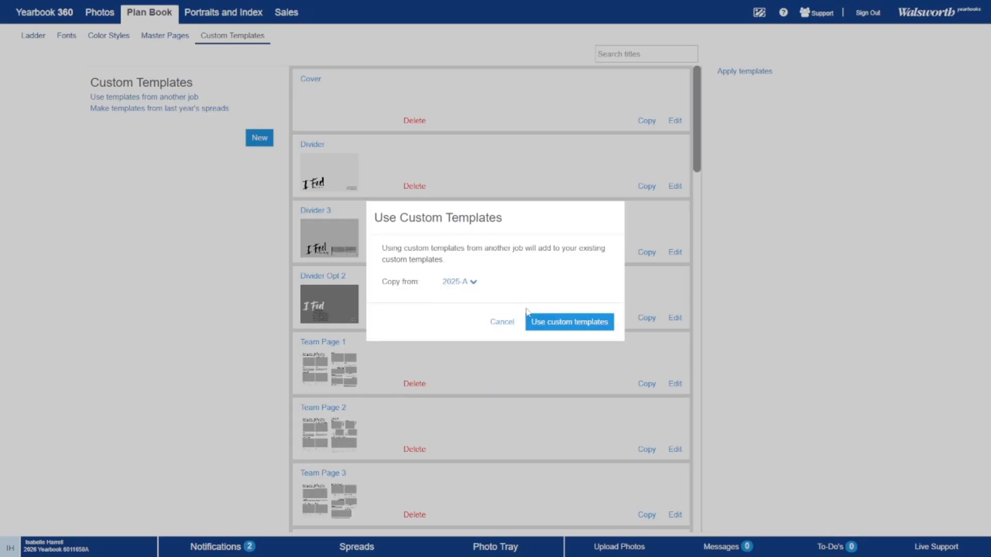
{"action": "left_click", "coordinate": [503, 322]}
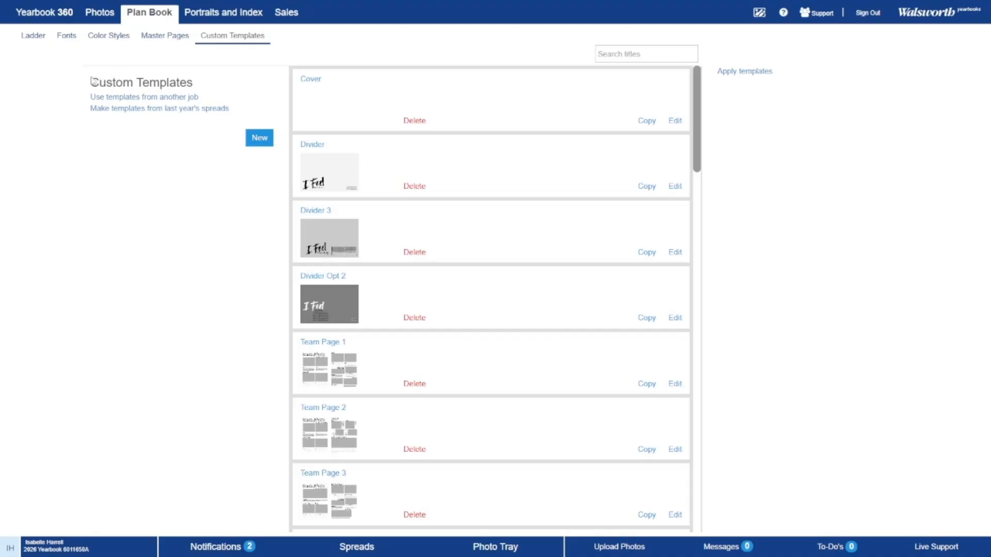
{"action": "scroll", "coordinate": [365, 265], "scroll_direction": "down", "scroll_amount": 20}
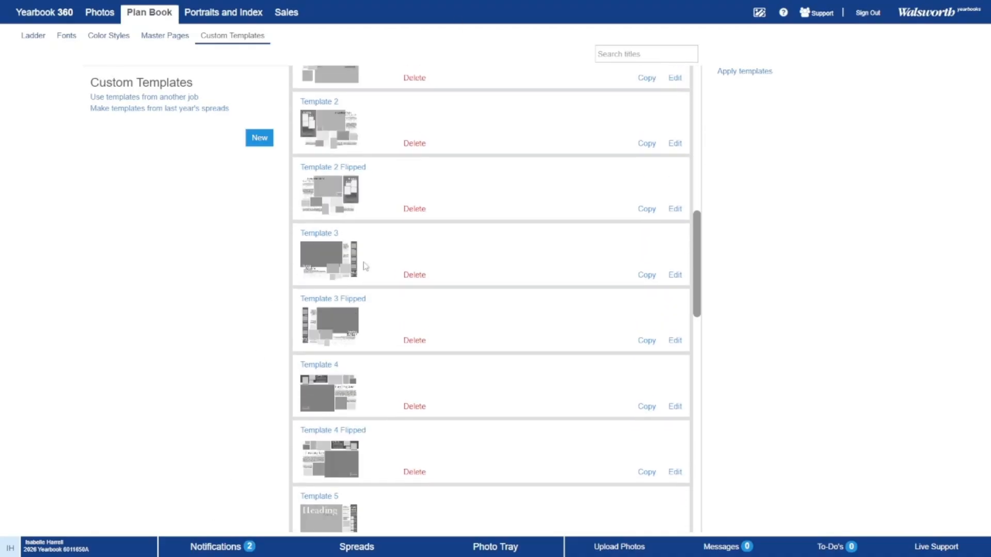
{"action": "scroll", "coordinate": [351, 413], "scroll_direction": "up", "scroll_amount": 3}
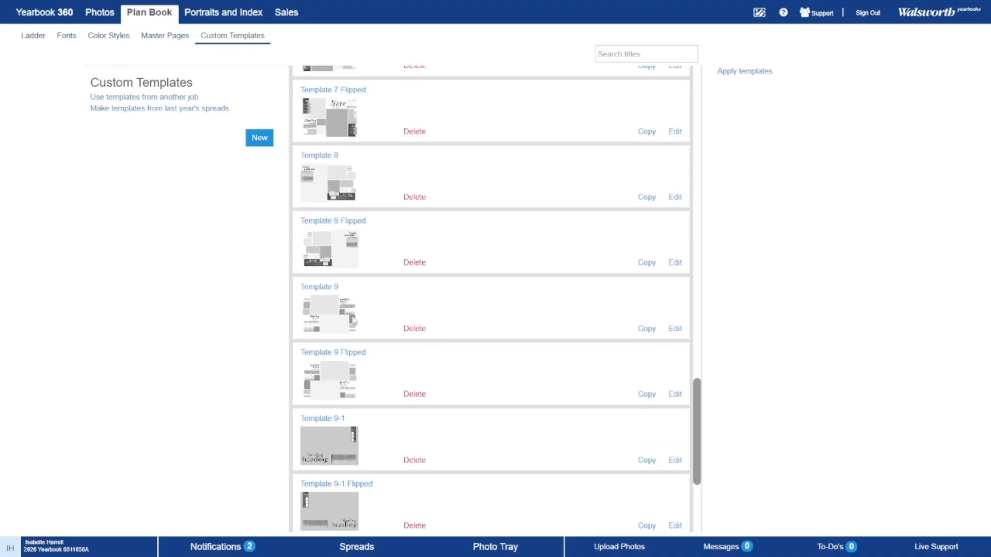
Switch to the Portraits and Index section and view its Student List page.
{"action": "left_click", "coordinate": [200, 15]}
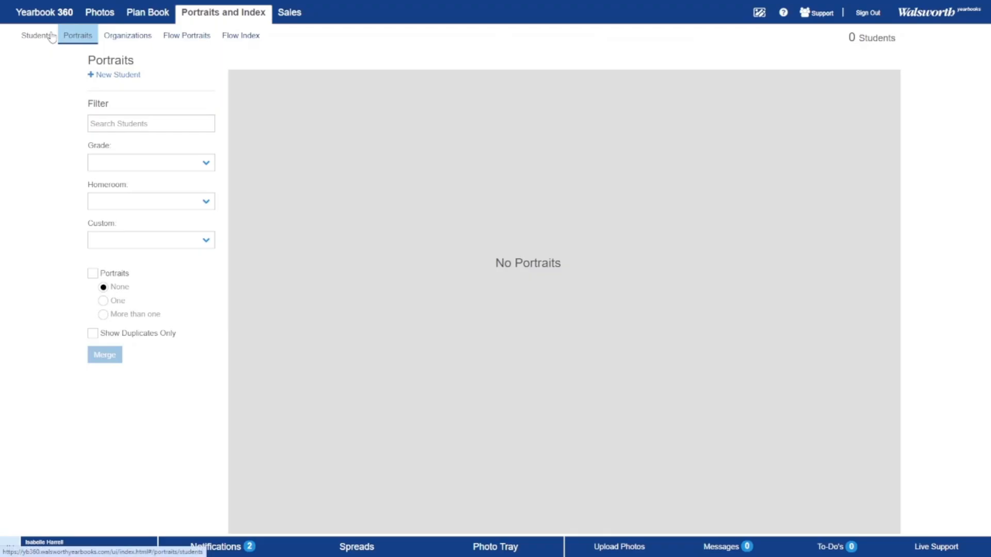
{"action": "left_click", "coordinate": [35, 40]}
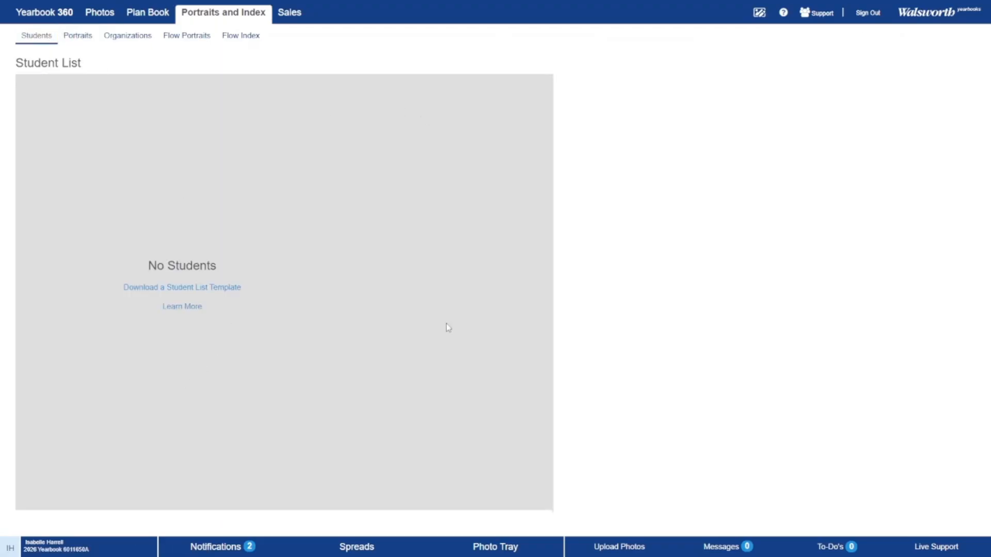
{"action": "key", "text": "F11"}
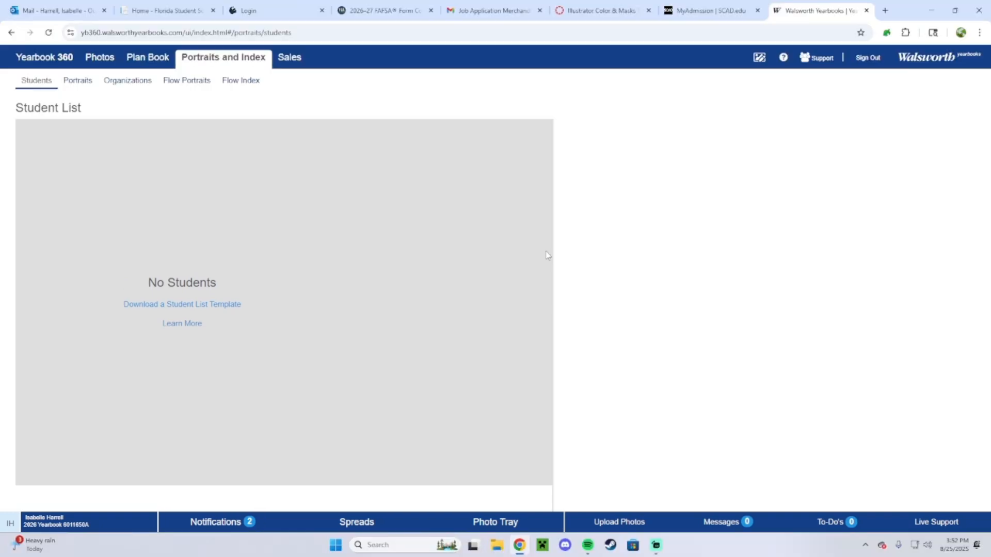
{"action": "key", "text": "F11"}
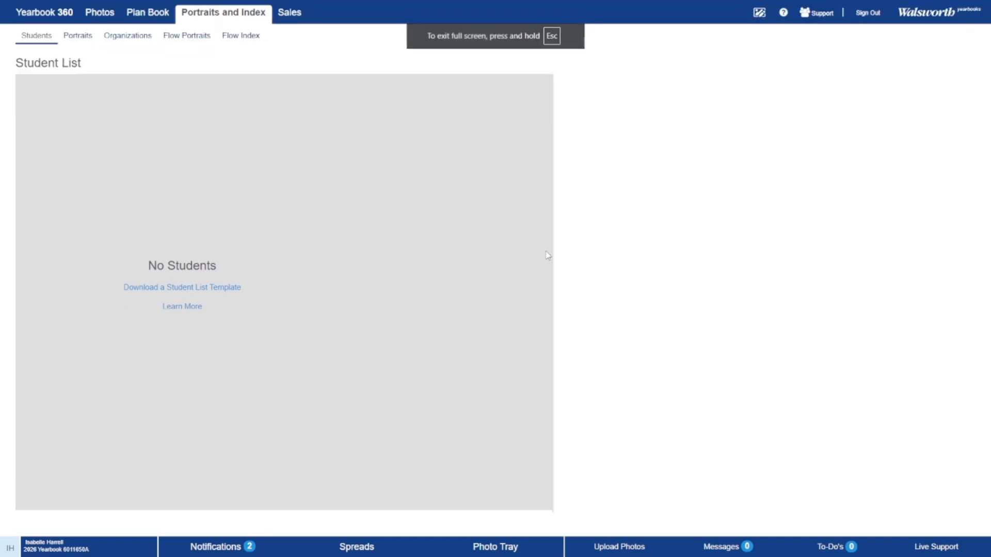
Look through the Portraits page's grade, homeroom, custom and portrait filters, then view the Organizations page.
{"action": "left_click", "coordinate": [86, 36]}
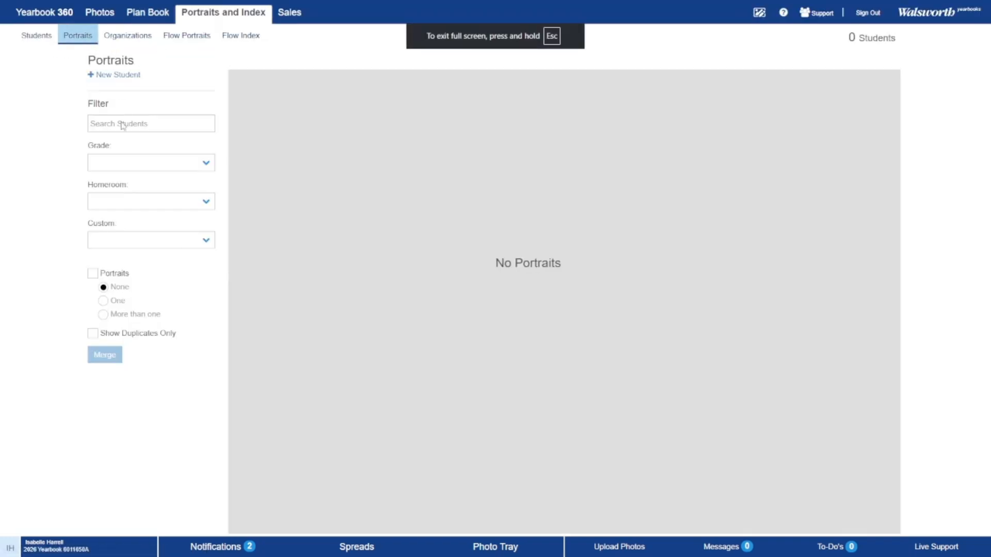
{"action": "left_click", "coordinate": [160, 162]}
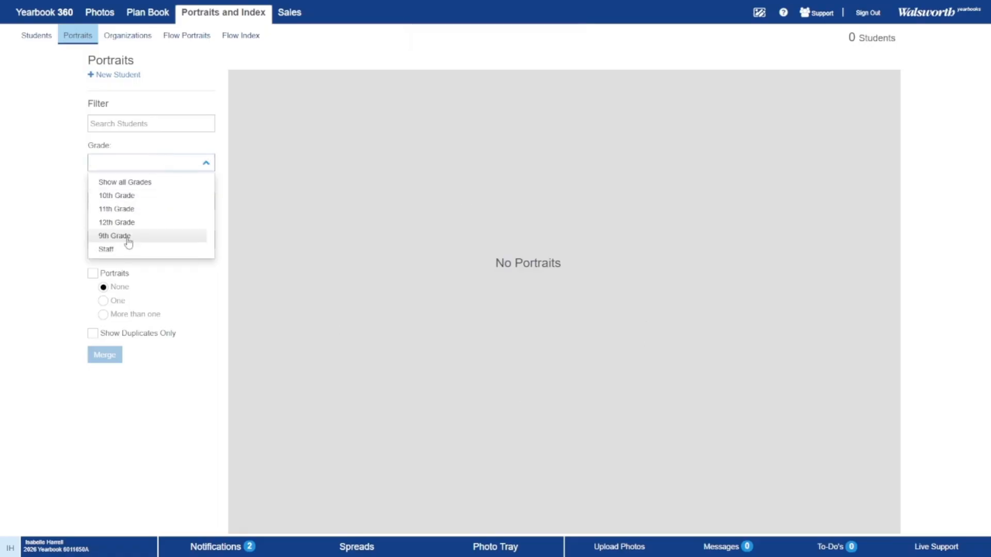
{"action": "left_click", "coordinate": [171, 166]}
{"action": "left_click", "coordinate": [202, 200]}
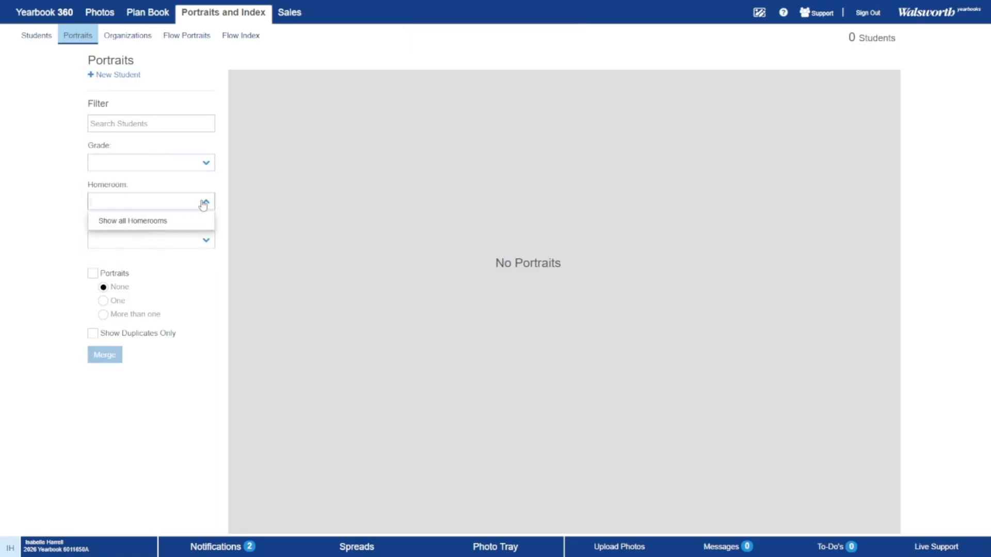
{"action": "left_click", "coordinate": [203, 205]}
{"action": "left_click", "coordinate": [195, 240]}
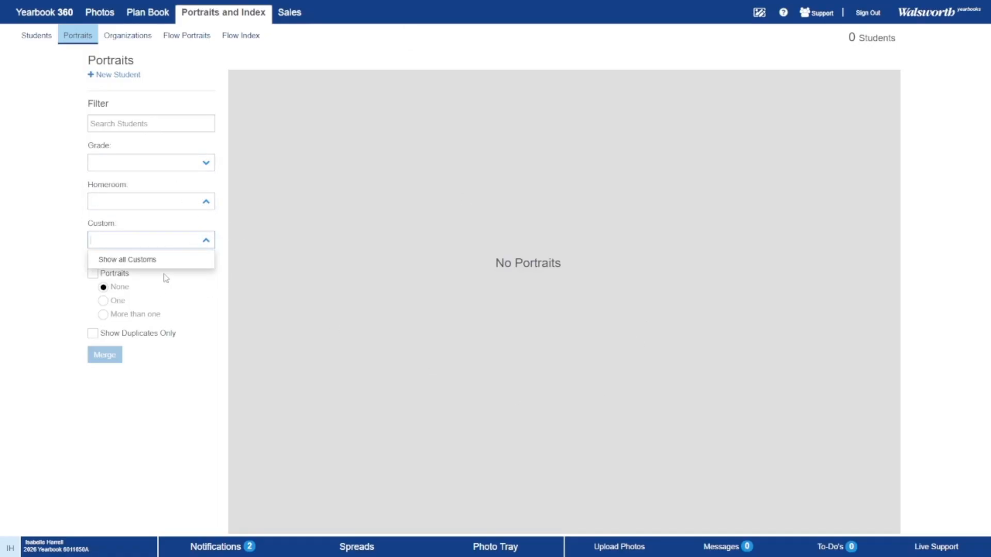
{"action": "left_click", "coordinate": [206, 231]}
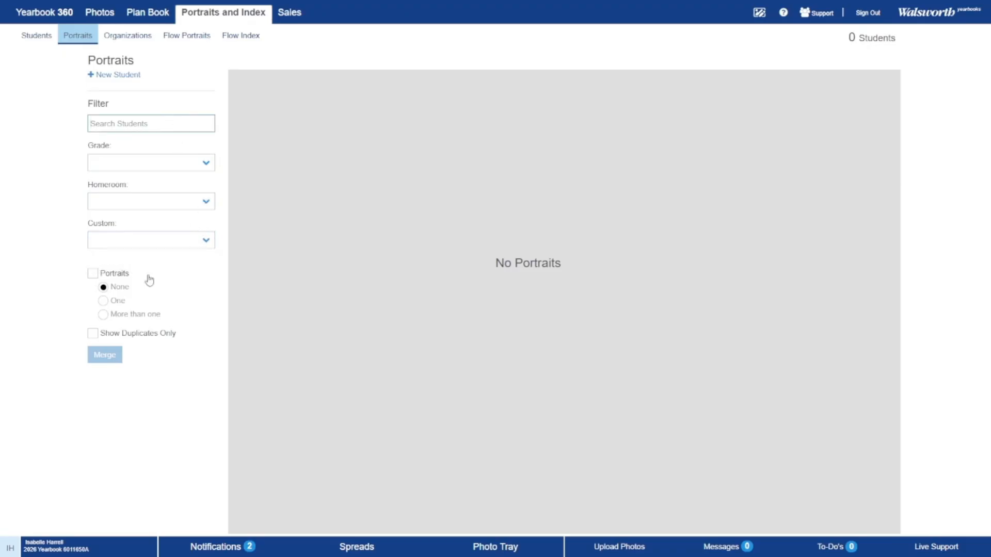
{"action": "left_click", "coordinate": [115, 277]}
{"action": "left_click", "coordinate": [116, 279]}
{"action": "left_click", "coordinate": [135, 42]}
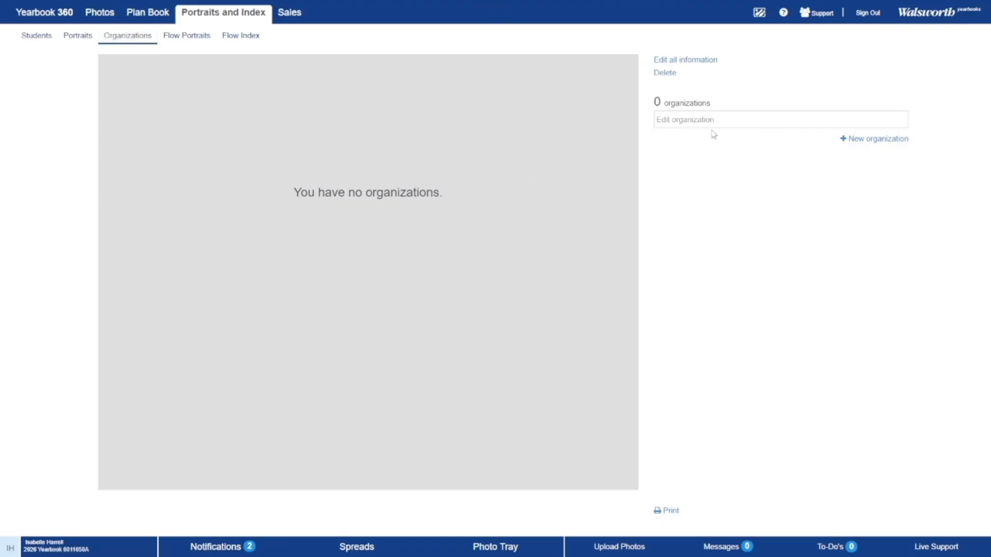
Start a new portrait flow from scratch and look through the spreads it can be placed on.
{"action": "left_click", "coordinate": [193, 41]}
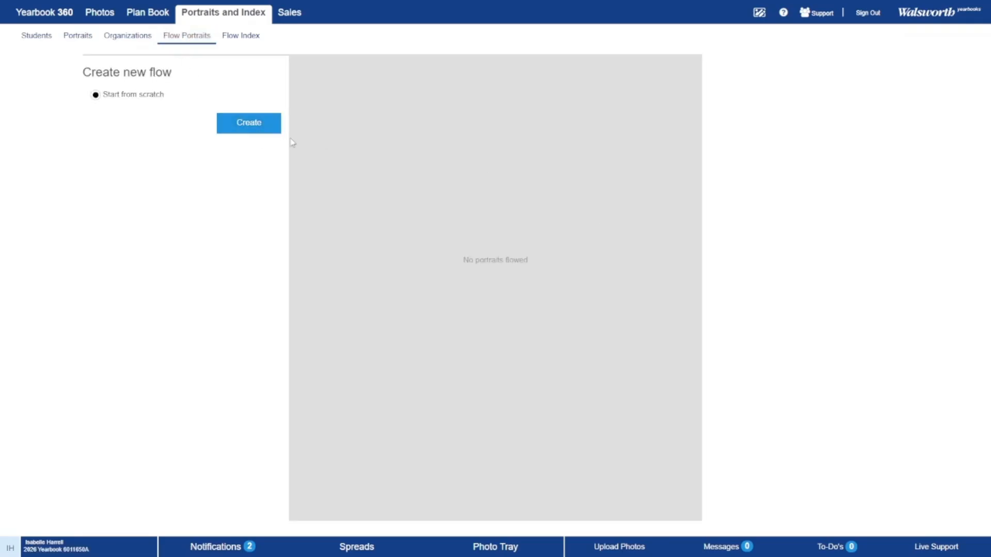
{"action": "left_click", "coordinate": [222, 129]}
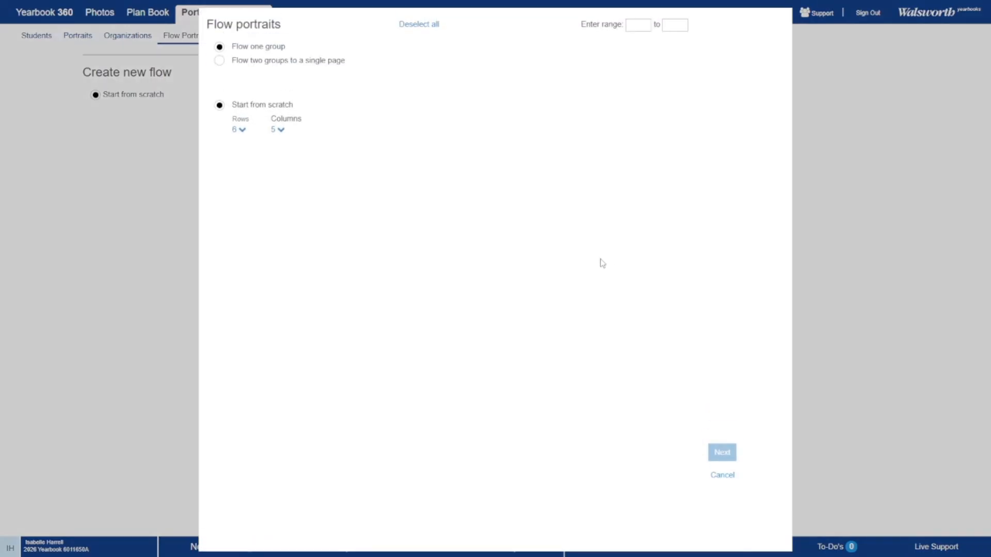
{"action": "scroll", "coordinate": [549, 222], "scroll_direction": "down", "scroll_amount": 13}
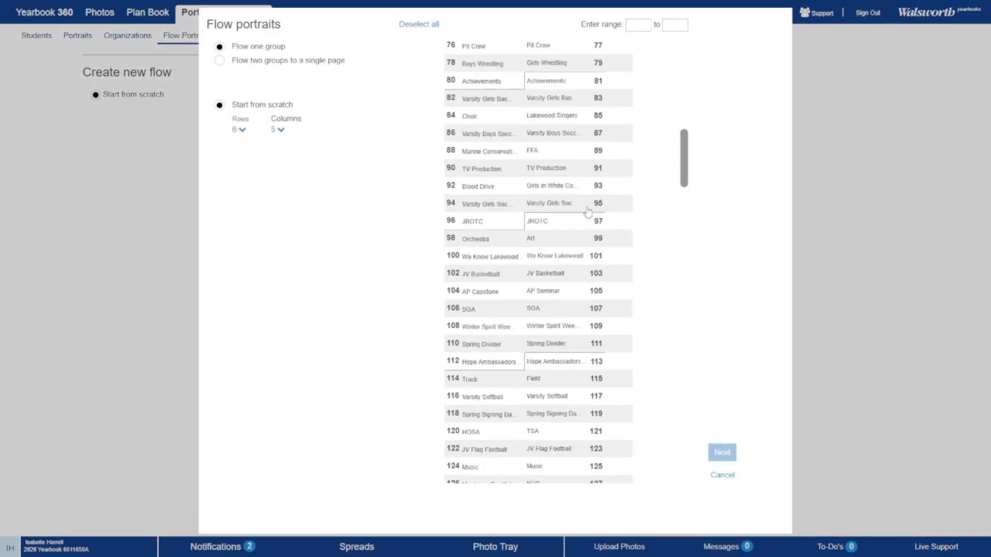
{"action": "left_click_drag", "start_coordinate": [686, 181], "coordinate": [677, 283]}
{"action": "scroll", "coordinate": [661, 343], "scroll_direction": "down", "scroll_amount": 2}
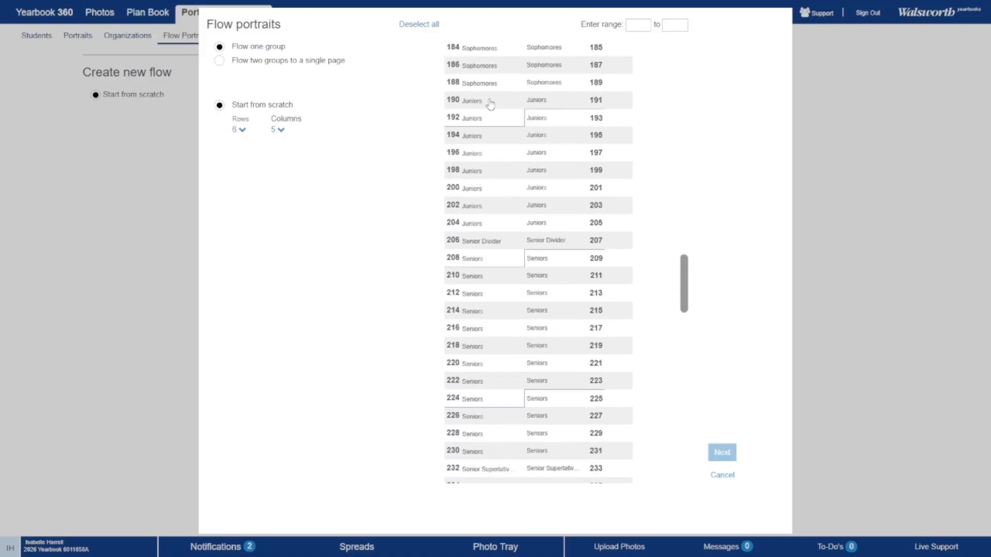
Select the Juniors pages 190 to 205 as the destination of the portrait flow.
{"action": "left_click", "coordinate": [508, 103]}
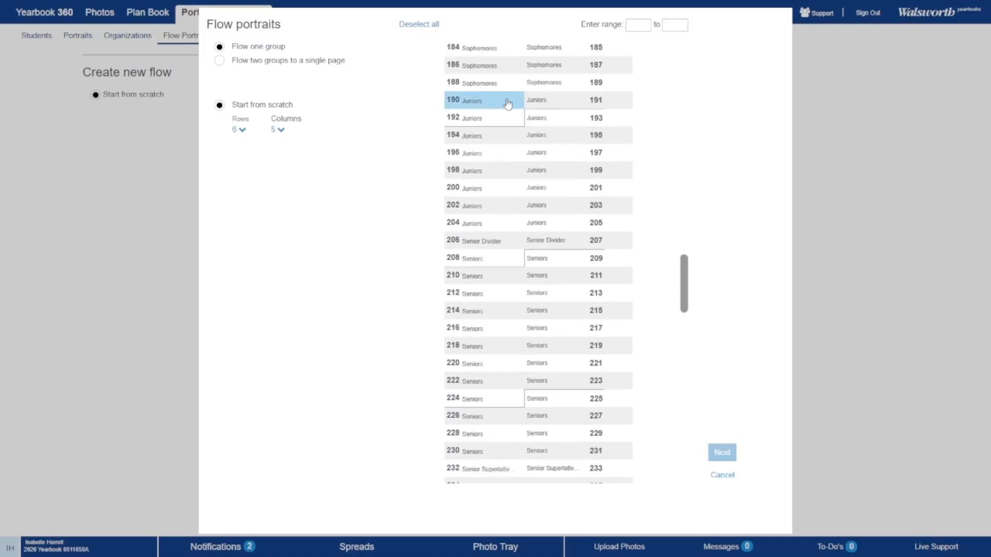
{"action": "left_click", "coordinate": [531, 212]}
{"action": "left_click", "coordinate": [544, 220]}
{"action": "left_click_drag", "start_coordinate": [503, 222], "coordinate": [440, 132]}
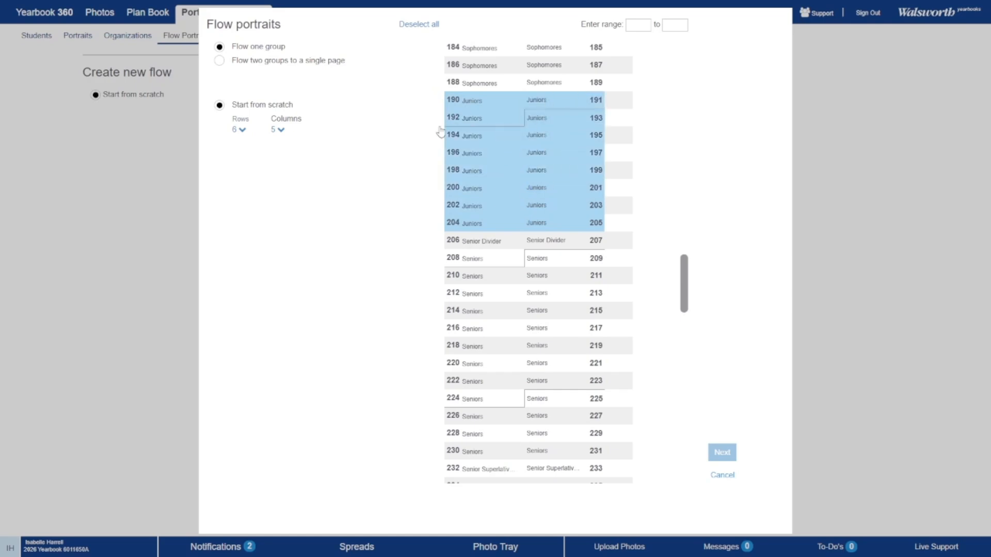
View the row count choices for the portrait flow, then cancel the flow.
{"action": "left_click", "coordinate": [242, 131]}
{"action": "left_click", "coordinate": [243, 131]}
{"action": "left_click", "coordinate": [243, 131]}
{"action": "left_click", "coordinate": [242, 131]}
{"action": "left_click", "coordinate": [722, 482]}
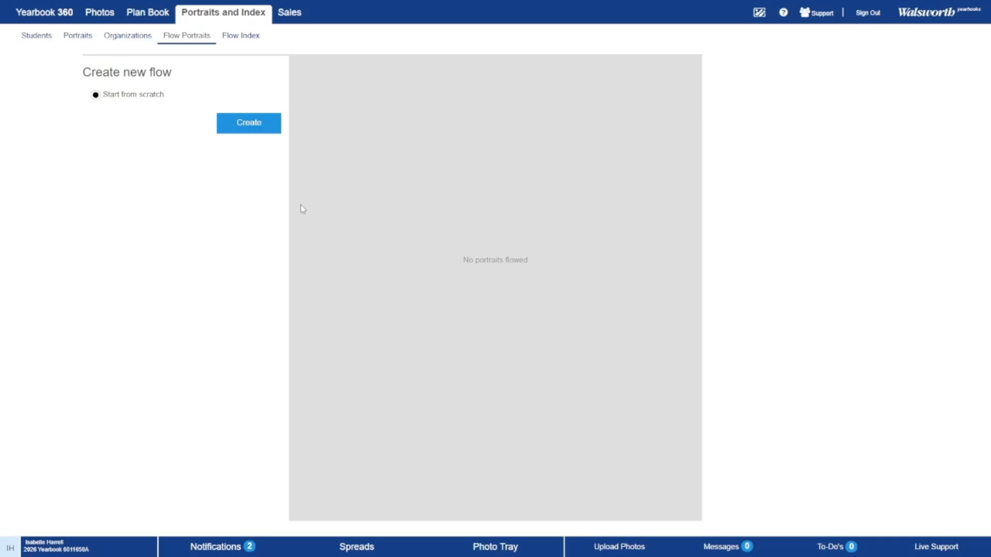
Look through the Flow Index page, including the index details for pages 314–315 and the unmatched spreads.
{"action": "left_click", "coordinate": [249, 37]}
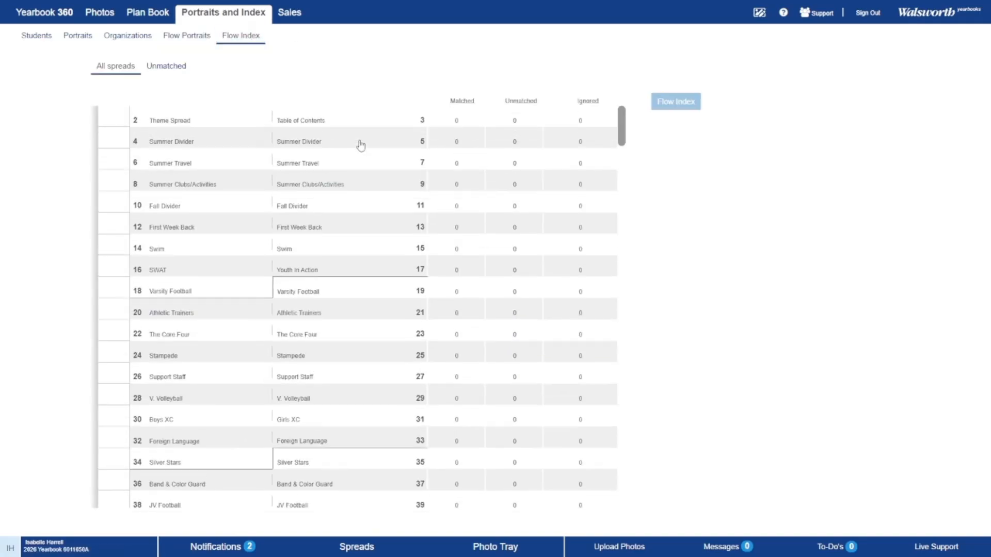
{"action": "scroll", "coordinate": [359, 144], "scroll_direction": "down", "scroll_amount": 12}
{"action": "left_click_drag", "start_coordinate": [622, 186], "coordinate": [618, 448]}
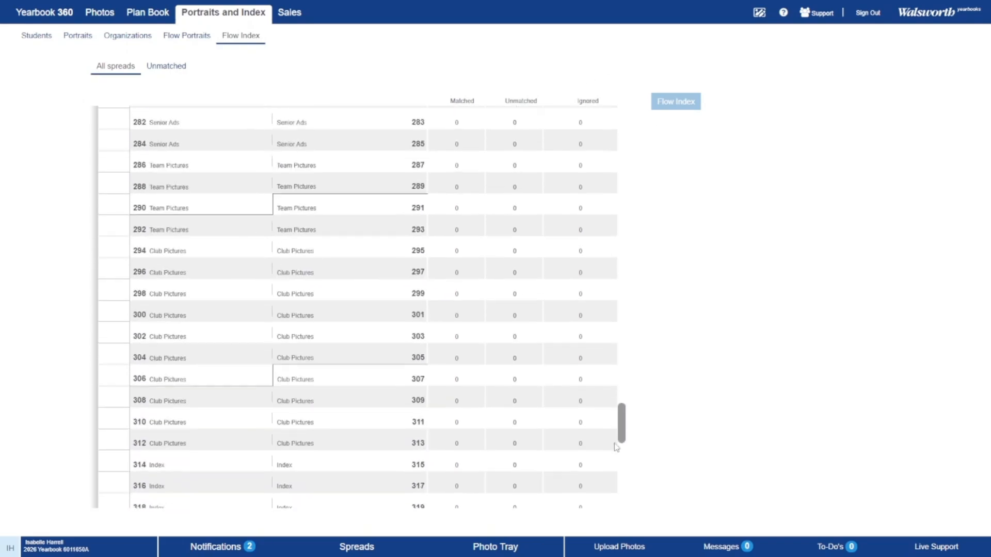
{"action": "left_click", "coordinate": [238, 231]}
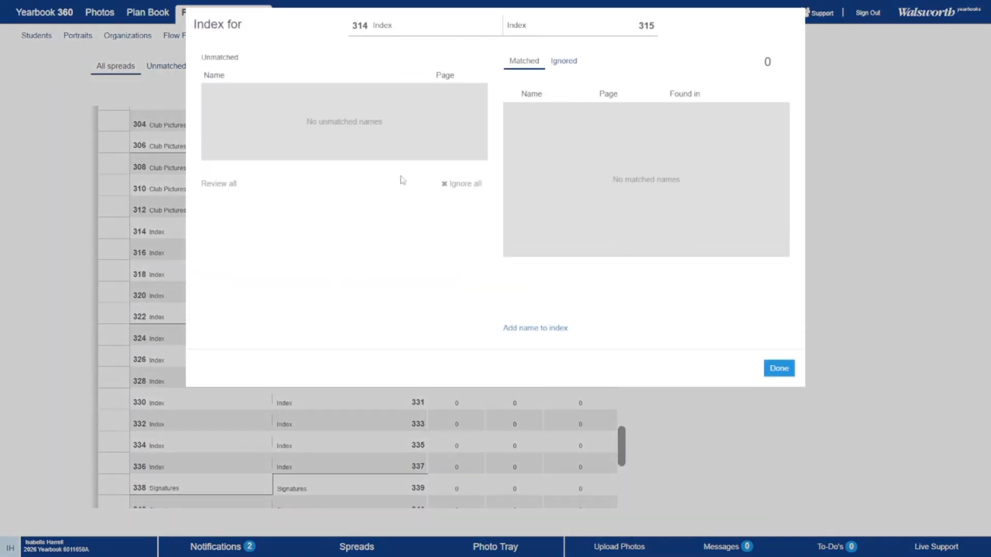
{"action": "left_click", "coordinate": [779, 369]}
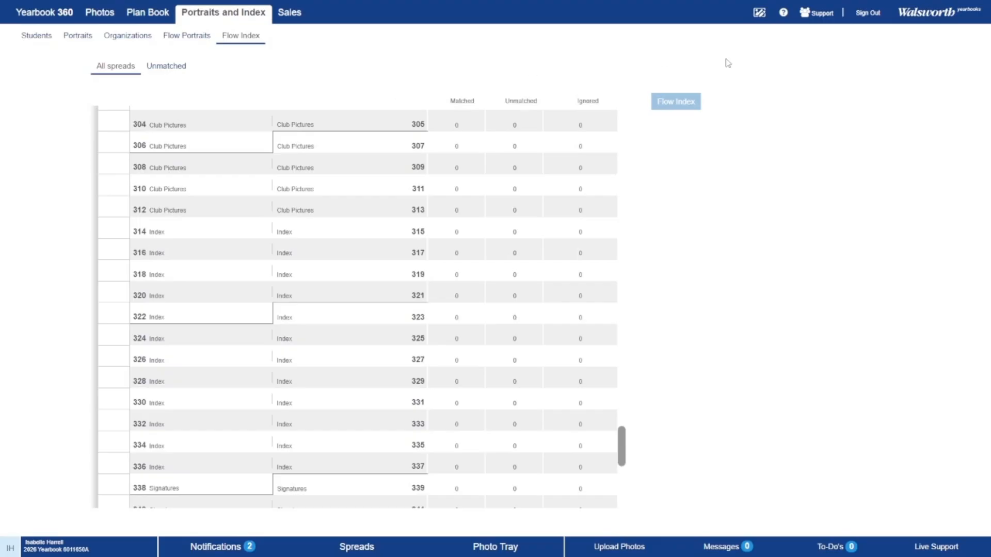
{"action": "left_click", "coordinate": [170, 70]}
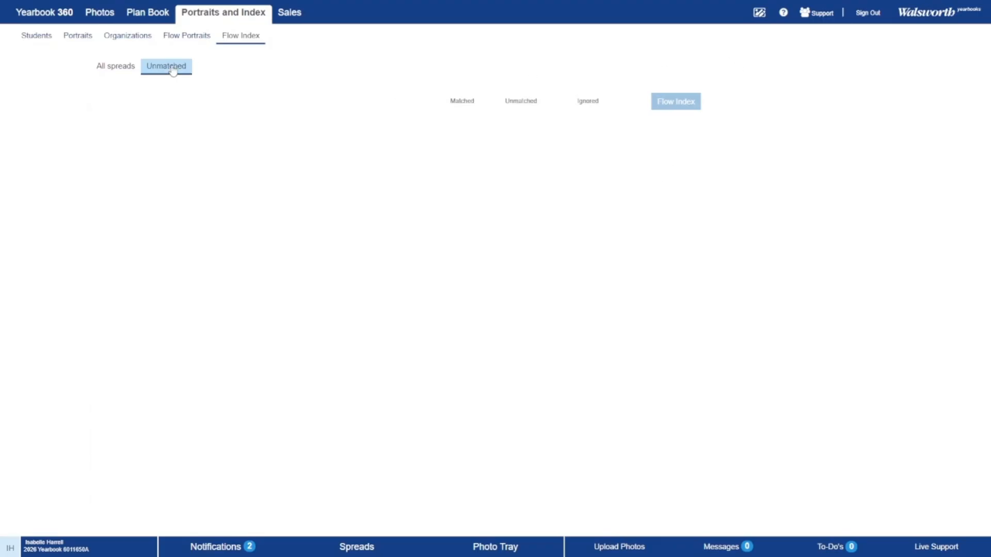
{"action": "left_click", "coordinate": [130, 71]}
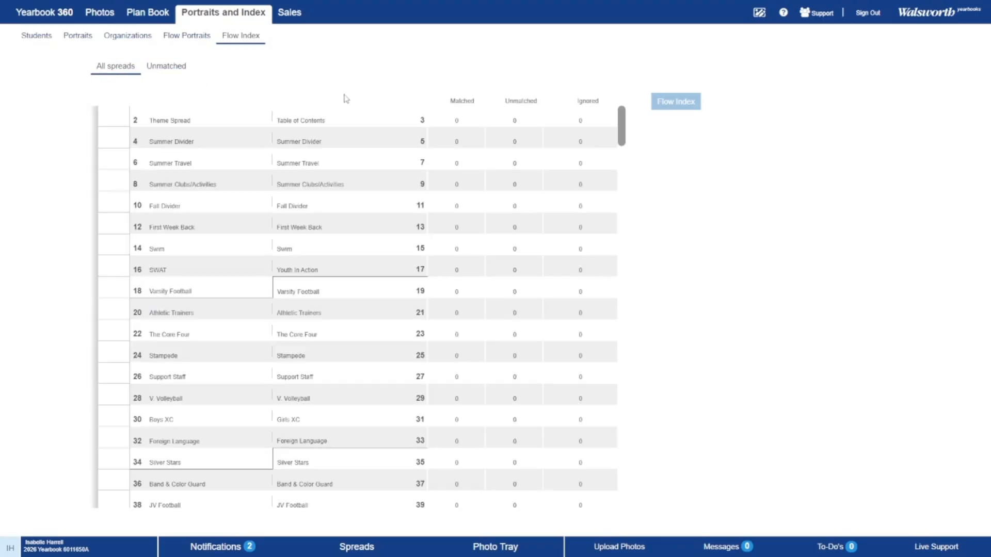
Look through the Sales summary for the current school year, dismissing the hint about setting revenue goals.
{"action": "left_click", "coordinate": [292, 20]}
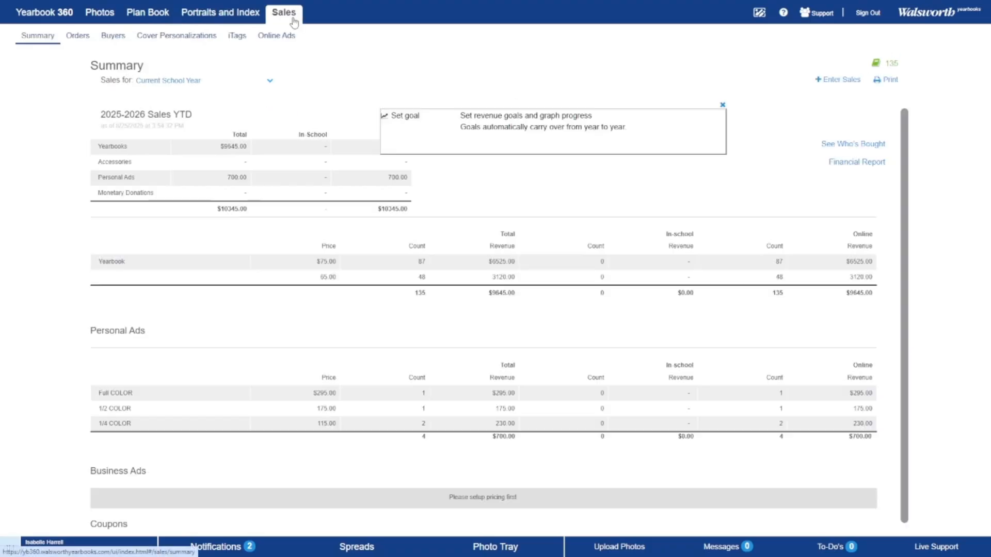
{"action": "left_click", "coordinate": [723, 105]}
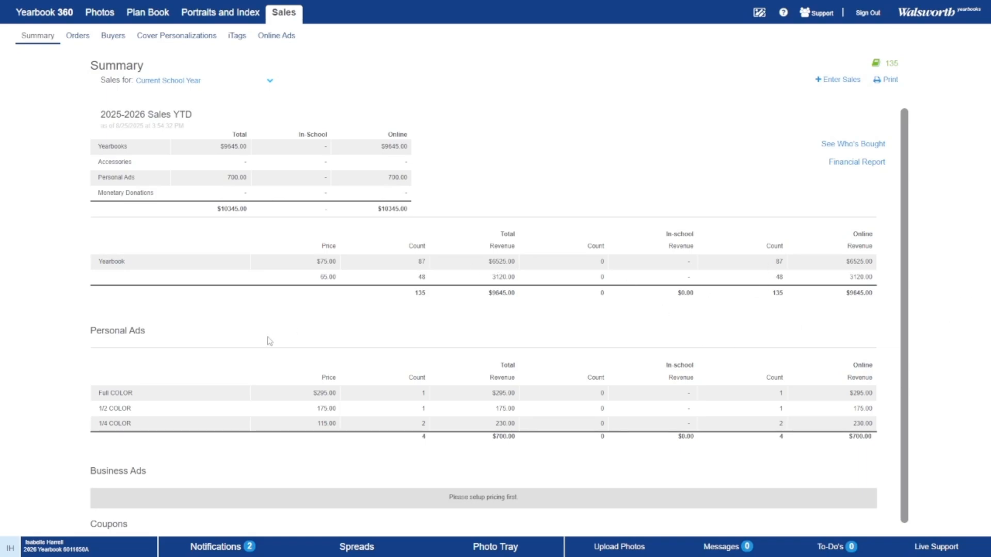
{"action": "scroll", "coordinate": [269, 340], "scroll_direction": "down", "scroll_amount": 2}
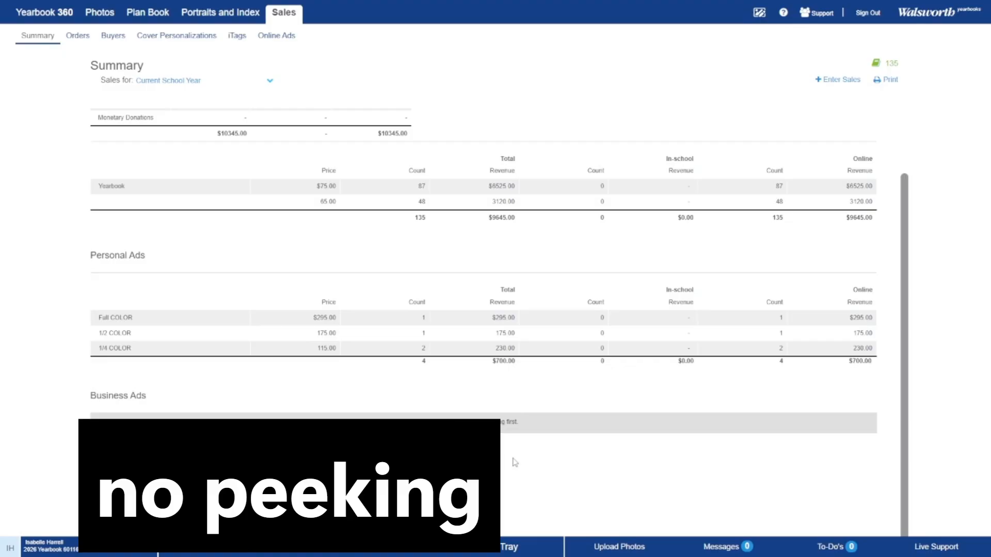
Return to the Yearbook 360 home page and open the Theme Spread and Table of Contents spread, pages 2–3, for editing.
{"action": "left_click", "coordinate": [147, 13]}
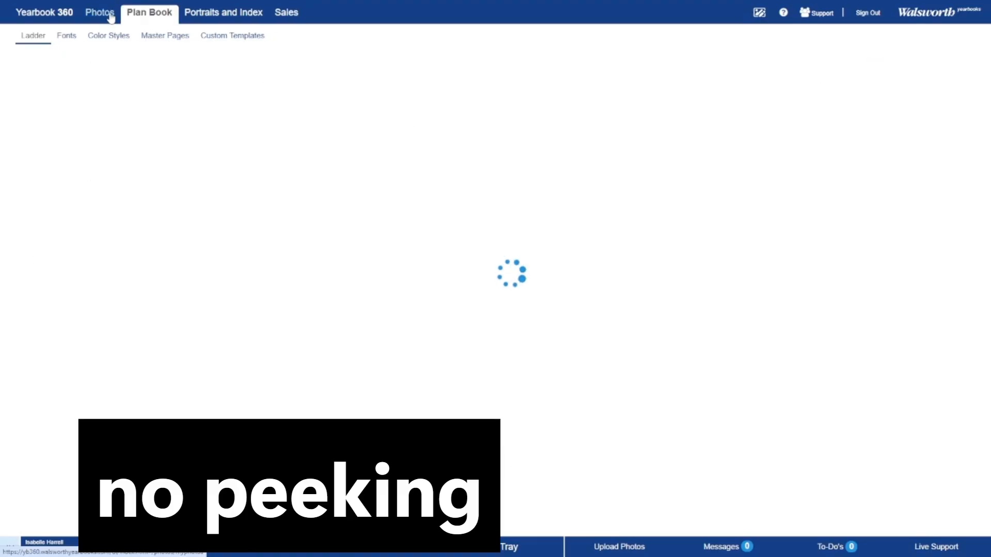
{"action": "left_click", "coordinate": [108, 16]}
{"action": "left_click", "coordinate": [51, 16]}
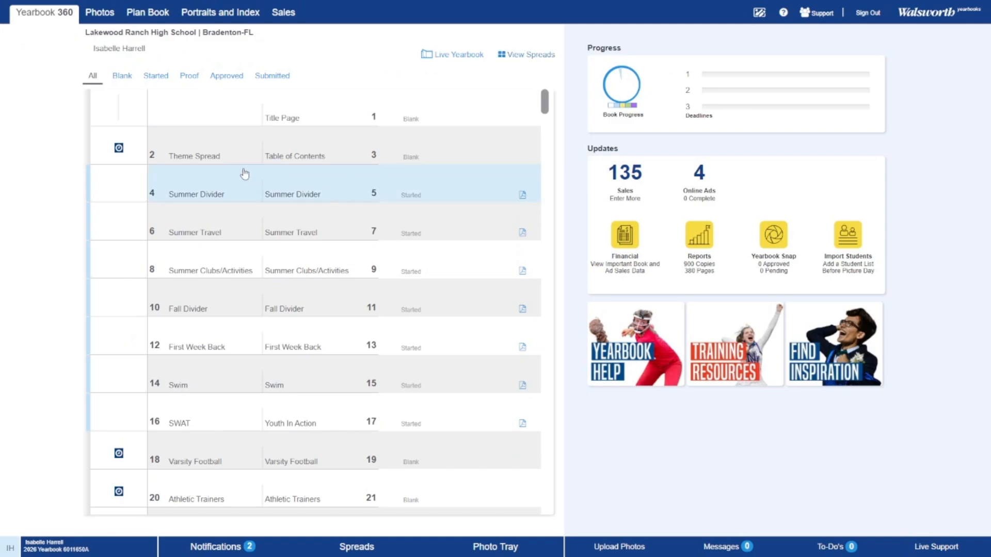
{"action": "left_click", "coordinate": [233, 153]}
{"action": "left_click", "coordinate": [670, 331]}
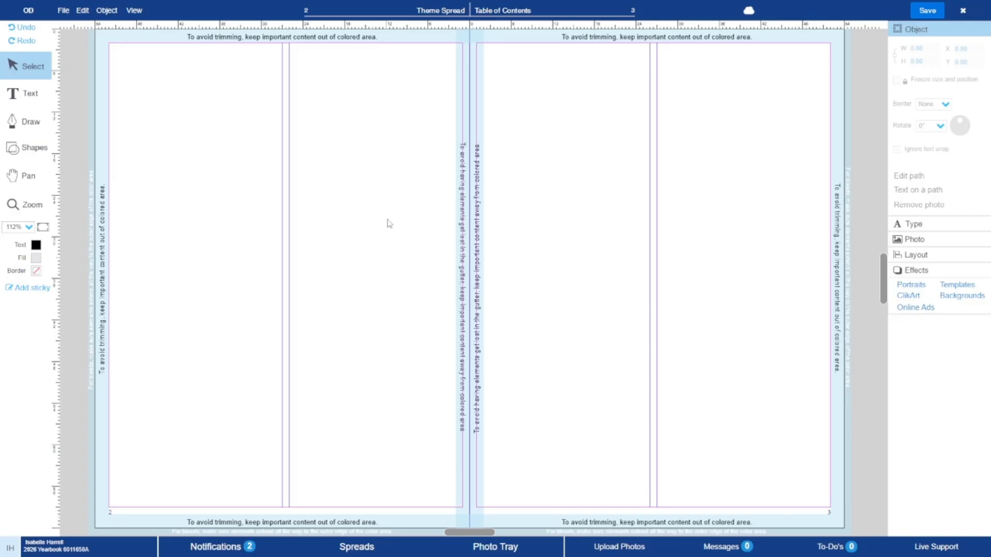
Look through the file commands and the nudge and snap distance preferences, leaving the preferences without saving.
{"action": "left_click", "coordinate": [63, 11]}
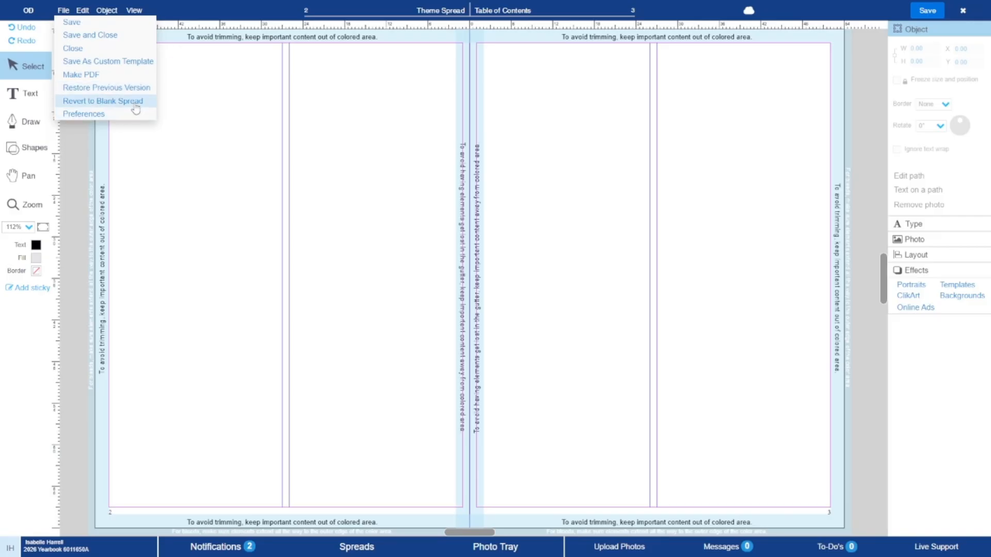
{"action": "left_click", "coordinate": [138, 113]}
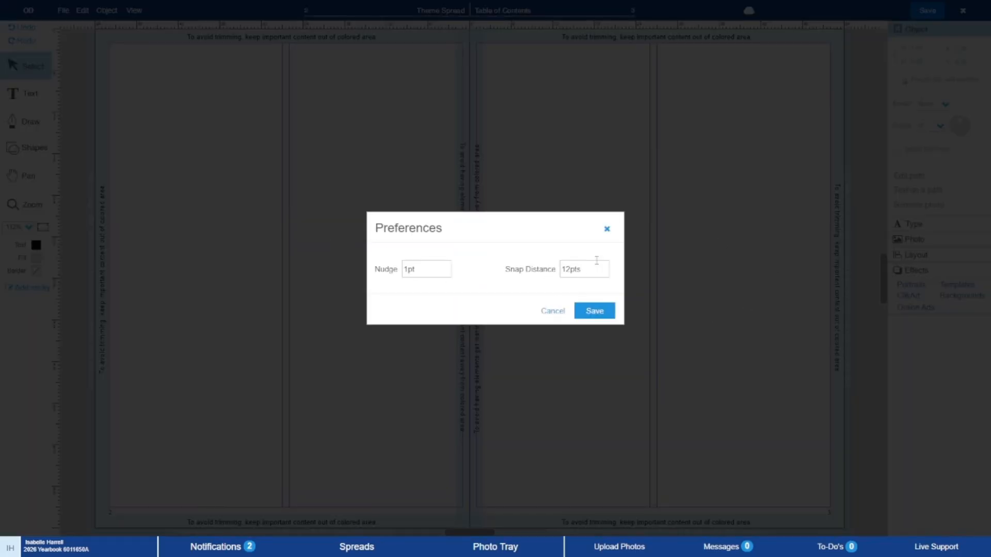
{"action": "left_click", "coordinate": [547, 311]}
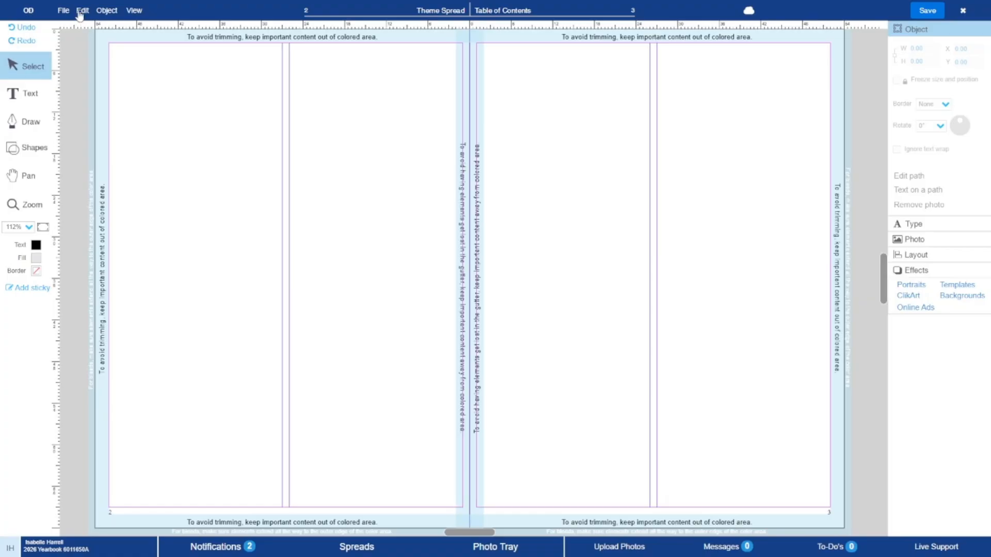
Look through the available editing commands and the object commands for the spread.
{"action": "left_click", "coordinate": [81, 11]}
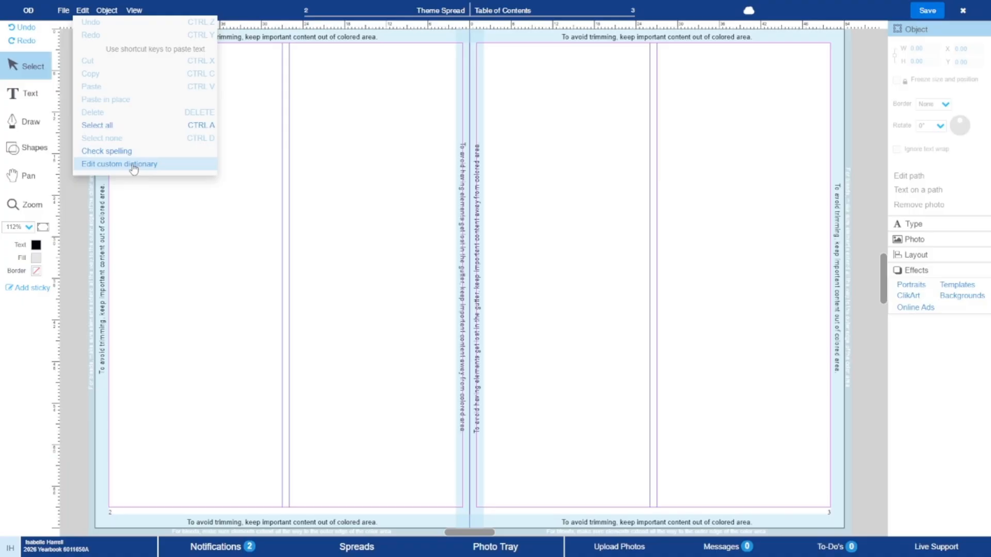
{"action": "left_click", "coordinate": [258, 58]}
{"action": "left_click", "coordinate": [107, 11]}
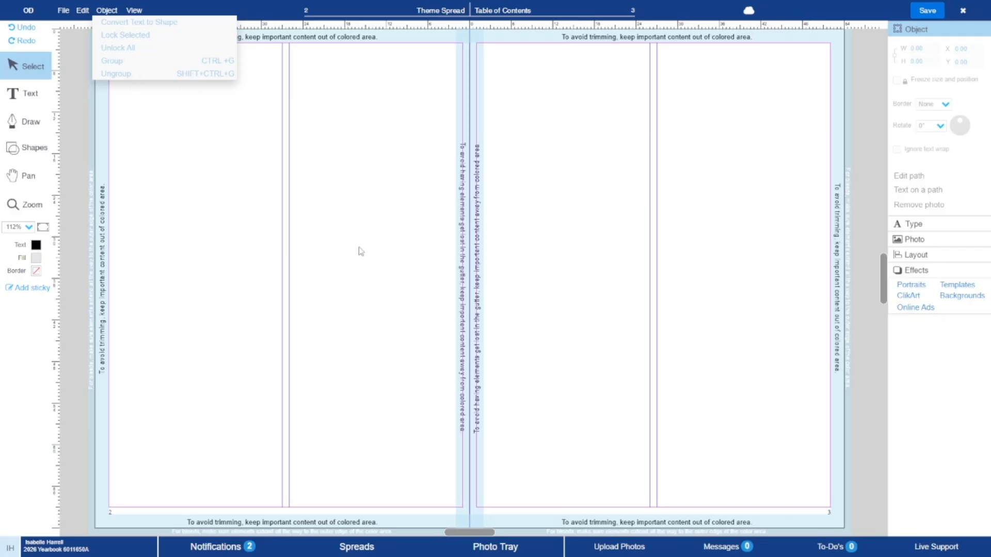
{"action": "left_click_drag", "start_coordinate": [234, 151], "coordinate": [384, 252]}
Place a 10p0 square and a pasted copy of it on page 2, and delete both squares.
{"action": "left_click", "coordinate": [27, 148]}
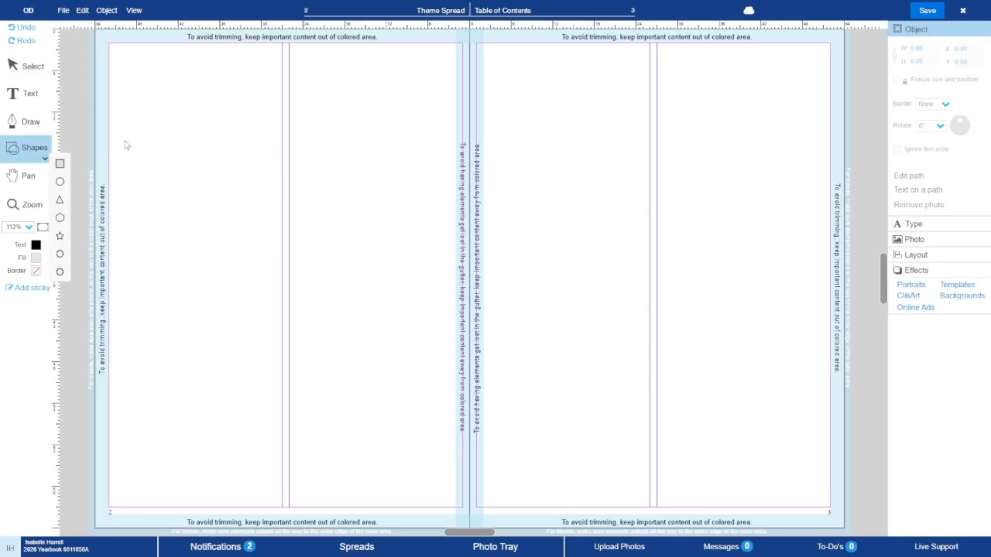
{"action": "left_click", "coordinate": [60, 164]}
{"action": "left_click_drag", "start_coordinate": [457, 279], "coordinate": [313, 219]}
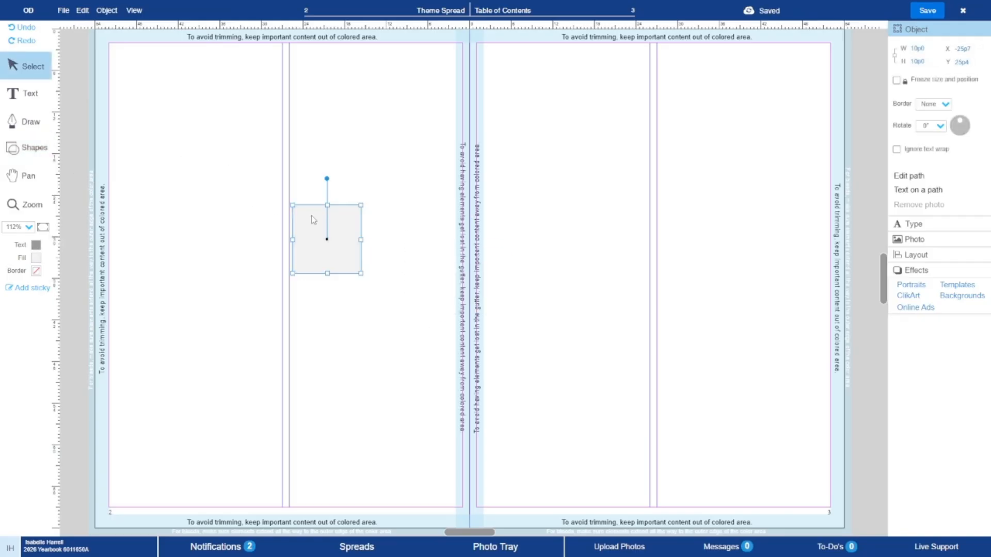
{"action": "key", "text": "ctrl+v"}
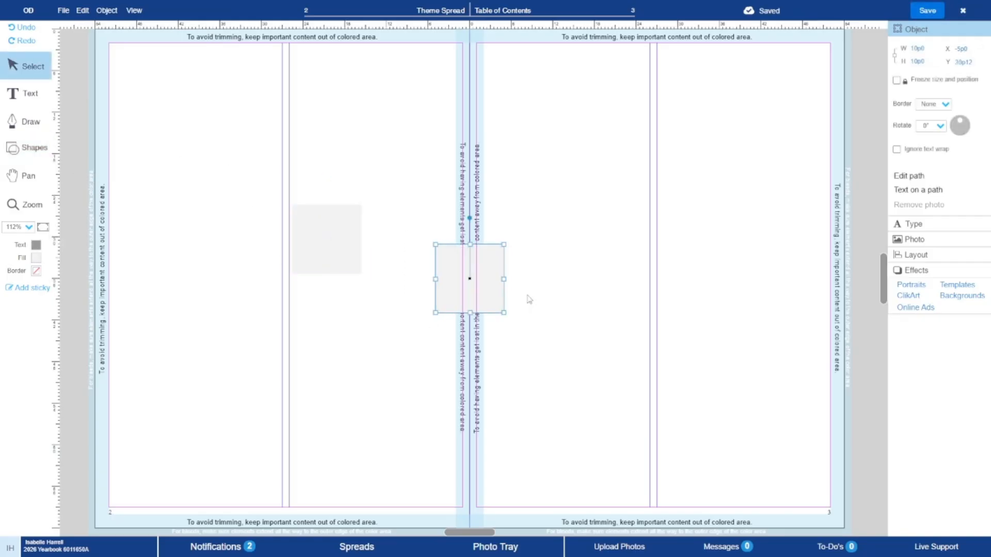
{"action": "left_click_drag", "start_coordinate": [457, 275], "coordinate": [391, 243]}
{"action": "left_click_drag", "start_coordinate": [312, 165], "coordinate": [325, 242]}
{"action": "key", "text": "Delete"}
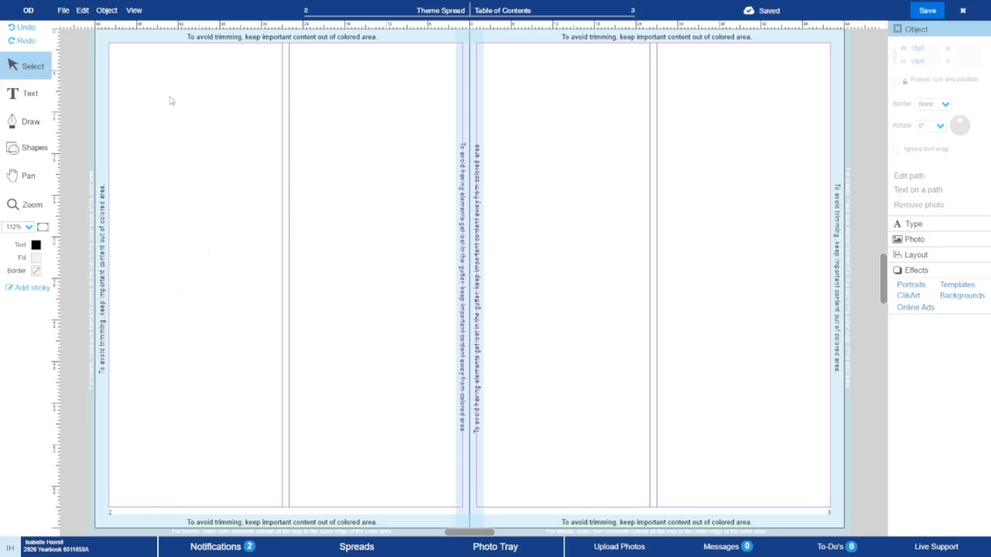
Place a 10p0 by 10p0 square in the upper part of page 2's outer column.
{"action": "left_click", "coordinate": [105, 11]}
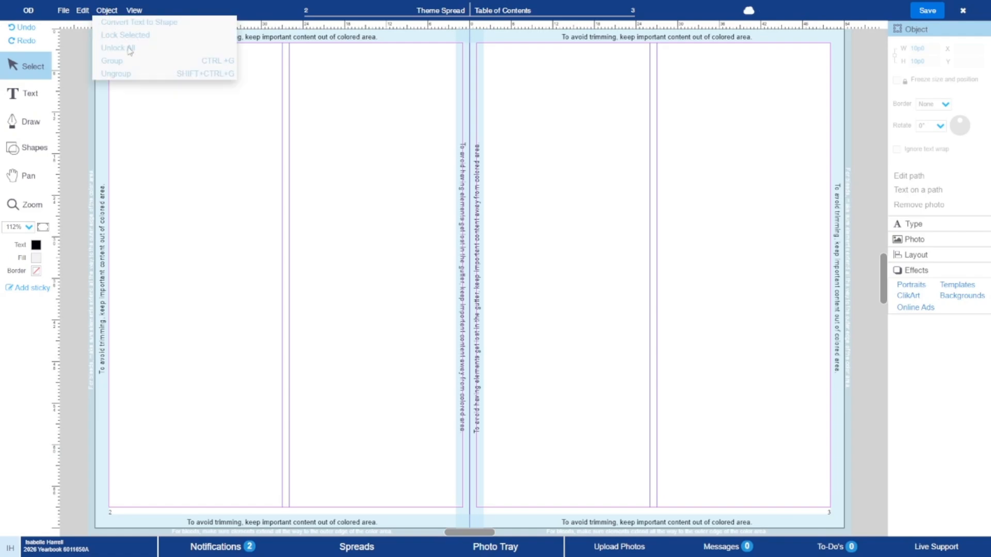
{"action": "left_click", "coordinate": [27, 147]}
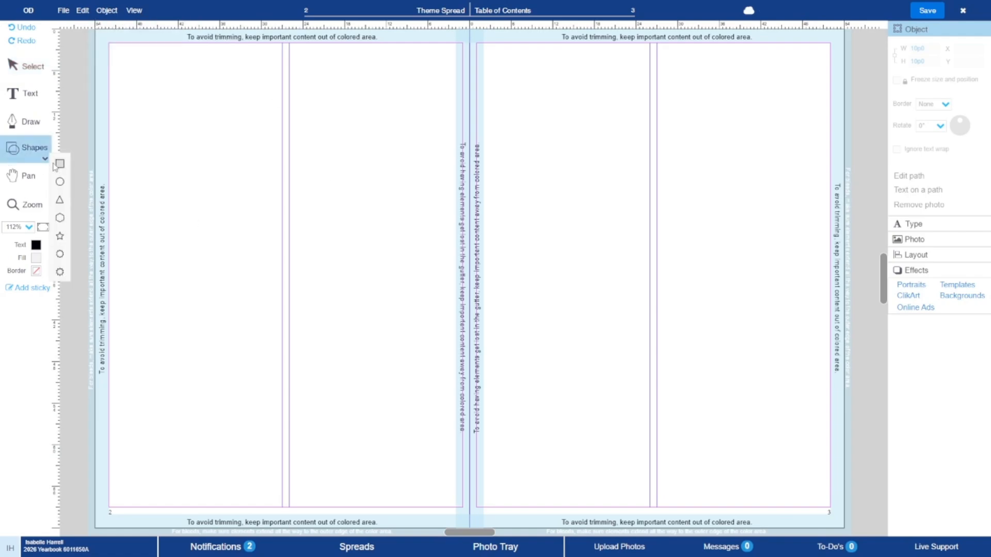
{"action": "left_click", "coordinate": [60, 165]}
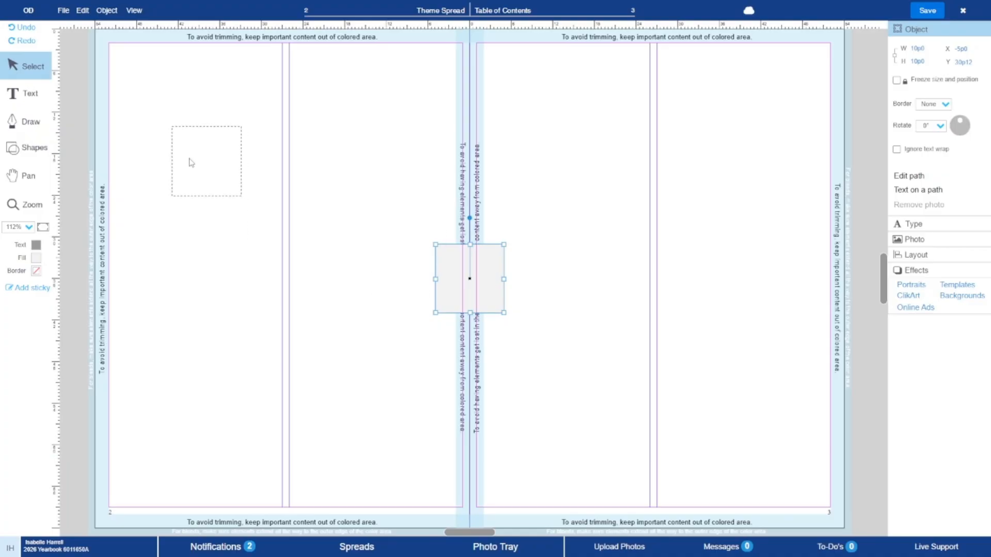
{"action": "left_click", "coordinate": [188, 162]}
Lock the square on page 2 and try to move it.
{"action": "left_click", "coordinate": [105, 10]}
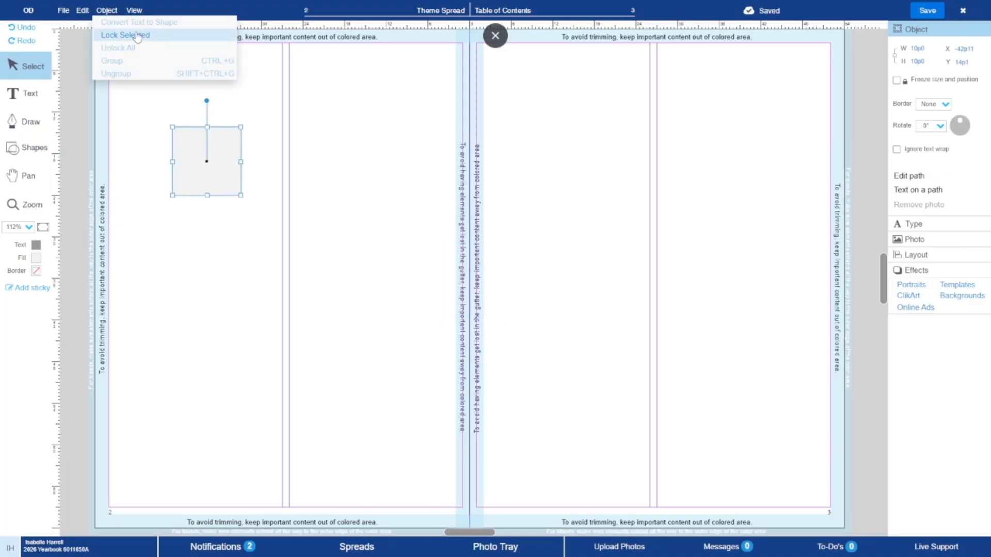
{"action": "left_click", "coordinate": [133, 33]}
{"action": "left_click_drag", "start_coordinate": [233, 164], "coordinate": [184, 168]}
{"action": "left_click_drag", "start_coordinate": [204, 204], "coordinate": [252, 207]}
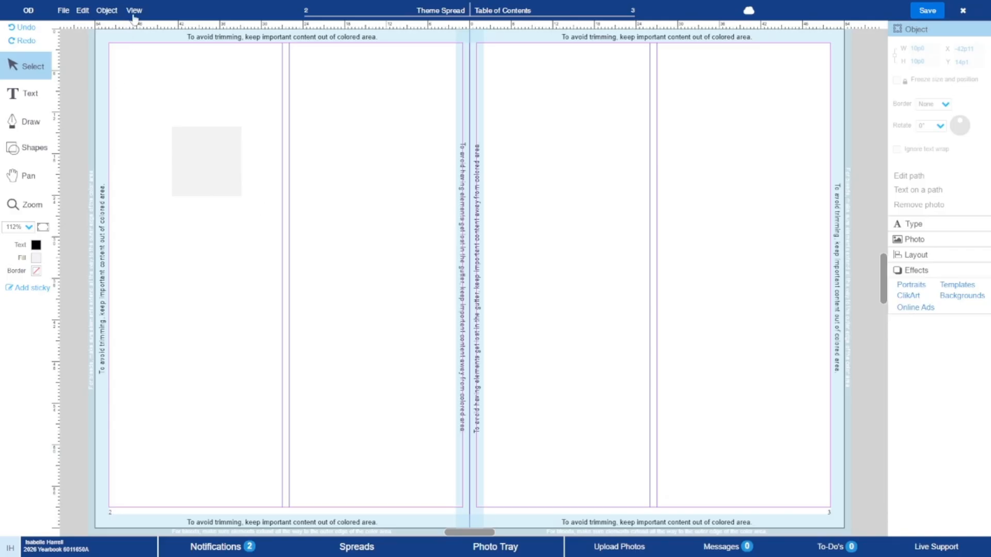
Unlock all objects on the spread and delete the square from page 2.
{"action": "left_click", "coordinate": [108, 12]}
{"action": "left_click", "coordinate": [156, 48]}
{"action": "left_click", "coordinate": [182, 141]}
{"action": "key", "text": "Delete"}
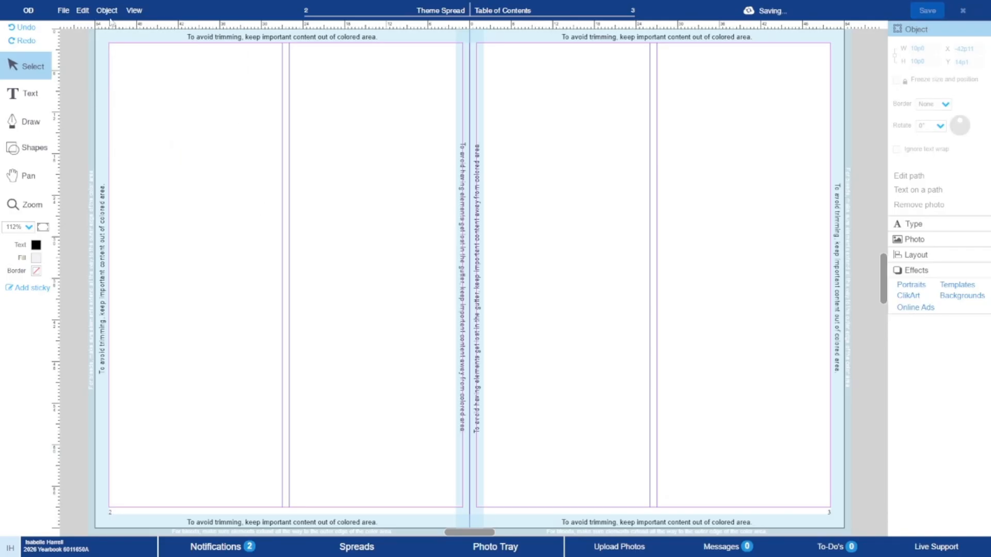
Add a text box reading "meow" in page 2's upper outer column and apply the Heading type style.
{"action": "left_click", "coordinate": [116, 11]}
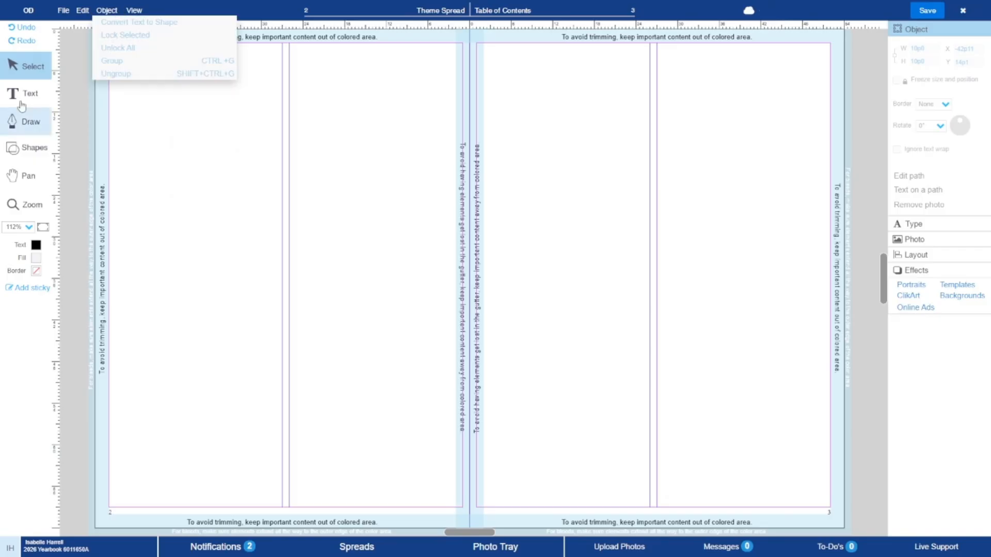
{"action": "left_click", "coordinate": [23, 93]}
{"action": "left_click_drag", "start_coordinate": [145, 131], "coordinate": [269, 176]}
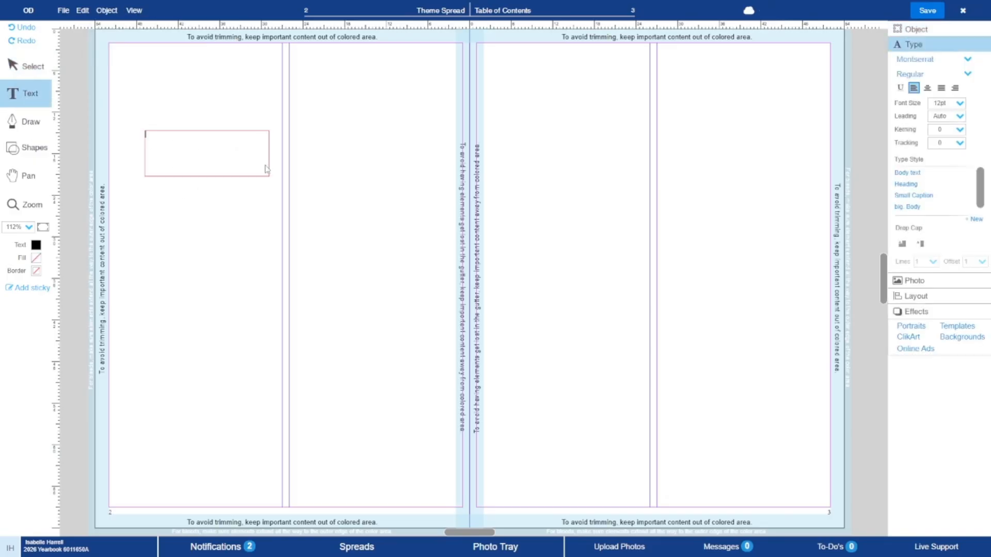
{"action": "left_click", "coordinate": [12, 71]}
{"action": "left_click", "coordinate": [905, 186]}
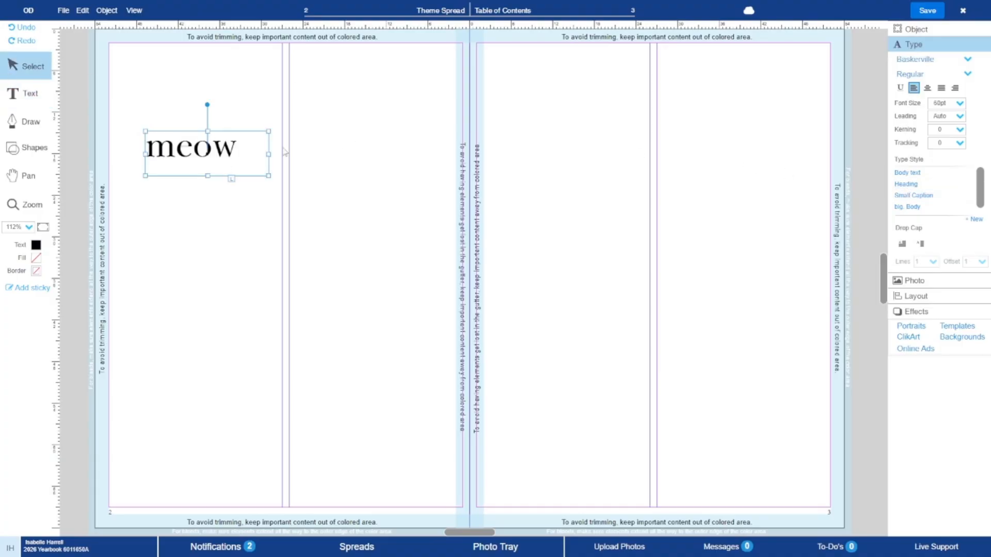
Try a black border on the "meow" text box and set the border back to None.
{"action": "left_click", "coordinate": [107, 10]}
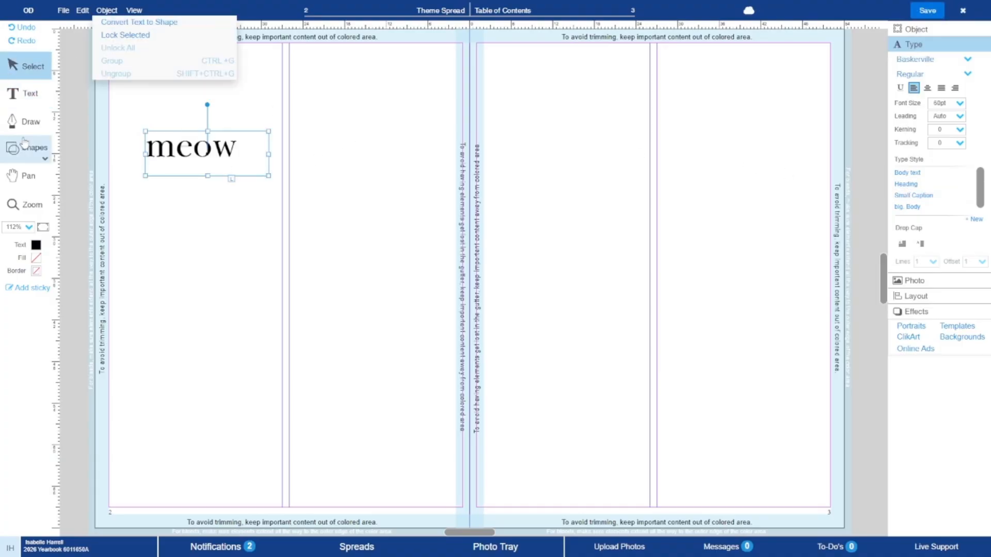
{"action": "left_click", "coordinate": [81, 303]}
{"action": "left_click", "coordinate": [166, 166]}
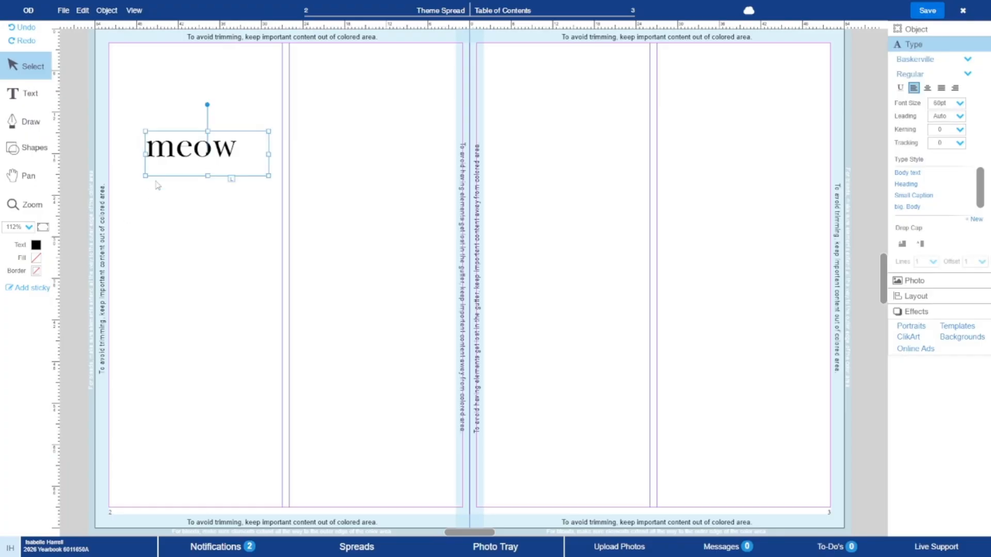
{"action": "left_click", "coordinate": [36, 270]}
{"action": "left_click", "coordinate": [73, 255]}
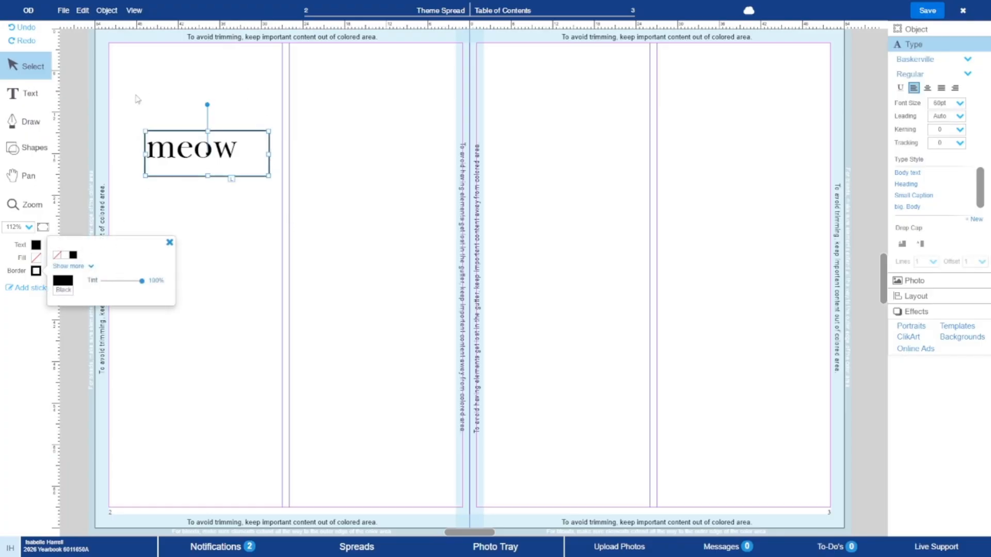
{"action": "left_click", "coordinate": [57, 255]}
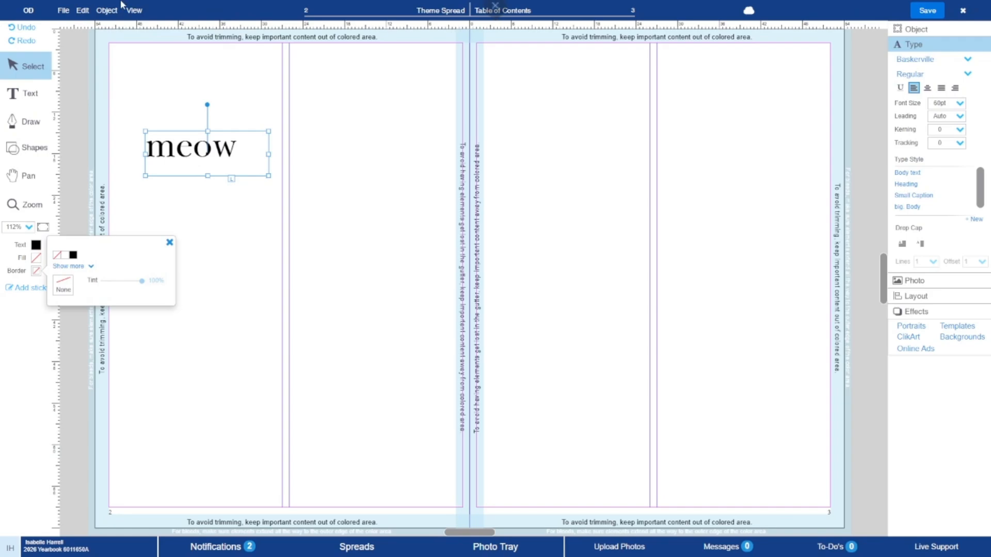
Convert the "meow" text to a shape with a light red border, and delete the shape.
{"action": "left_click", "coordinate": [107, 10]}
{"action": "left_click", "coordinate": [123, 21]}
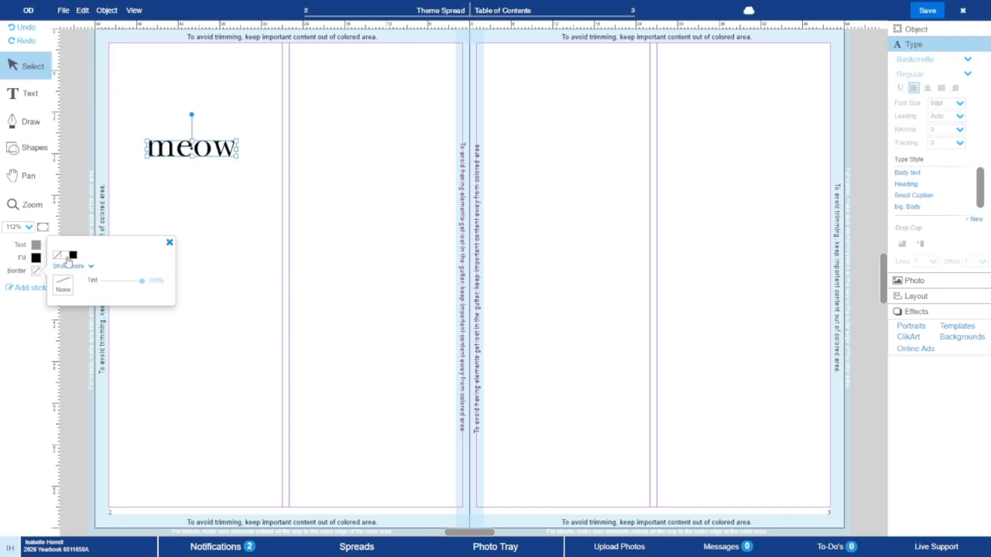
{"action": "left_click", "coordinate": [77, 266]}
{"action": "left_click", "coordinate": [84, 273]}
{"action": "left_click_drag", "start_coordinate": [202, 149], "coordinate": [214, 164]}
{"action": "key", "text": "Delete"}
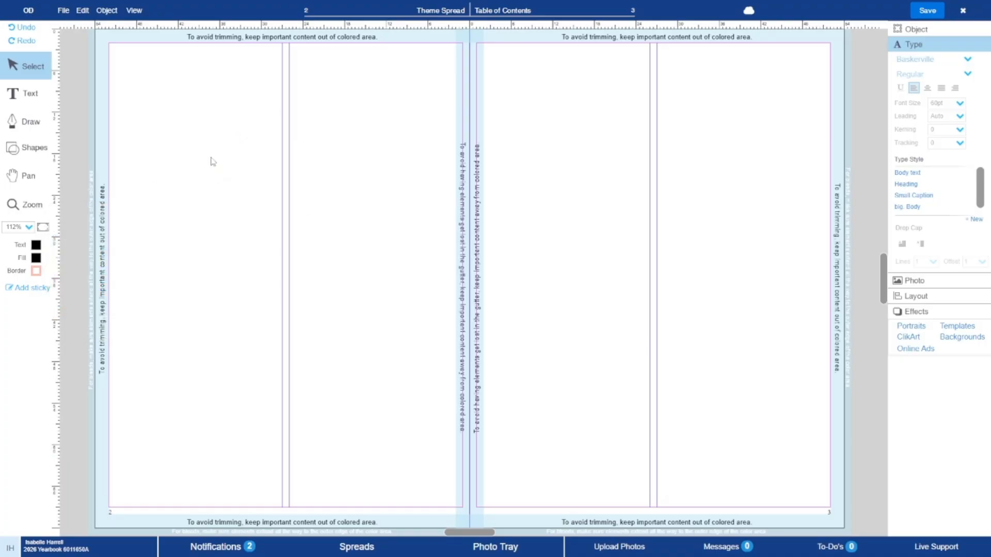
View the preset zoom levels and try the Pan tool on the spread.
{"action": "left_click", "coordinate": [140, 11]}
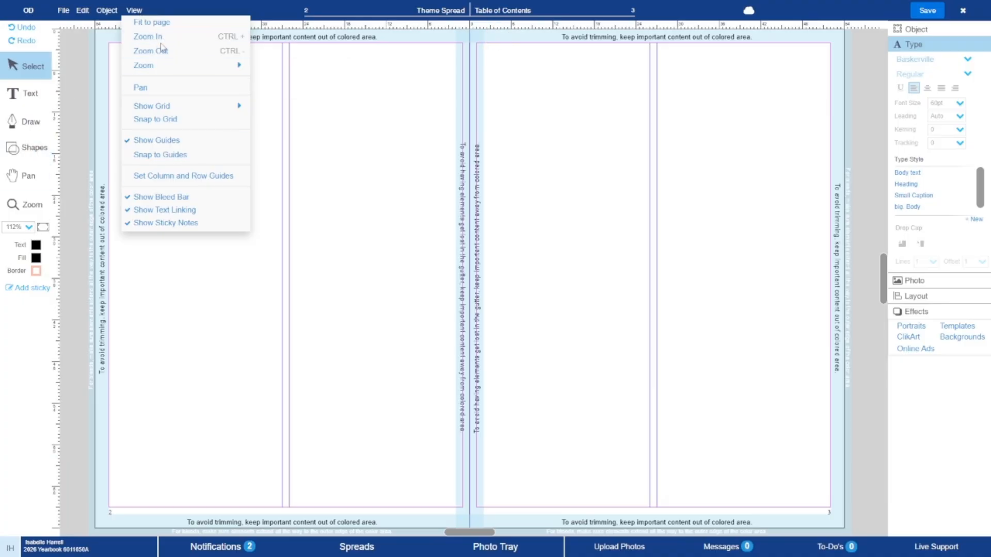
{"action": "mouse_move", "coordinate": [176, 65]}
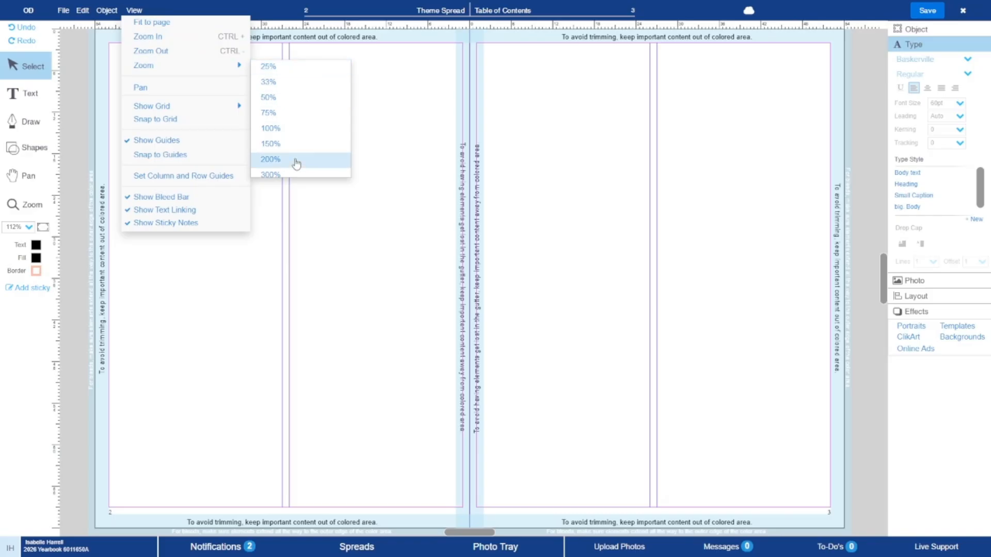
{"action": "left_click", "coordinate": [151, 88]}
{"action": "left_click_drag", "start_coordinate": [462, 261], "coordinate": [511, 263]}
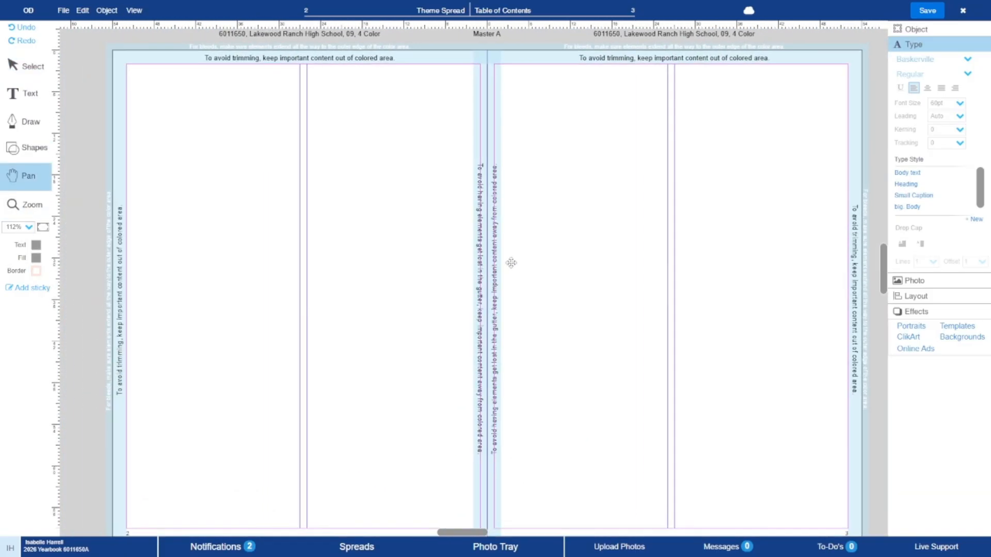
Show the Full Pica grid on the spread, view the grid options, and hide the grid again.
{"action": "left_click", "coordinate": [135, 10]}
{"action": "mouse_move", "coordinate": [217, 105]}
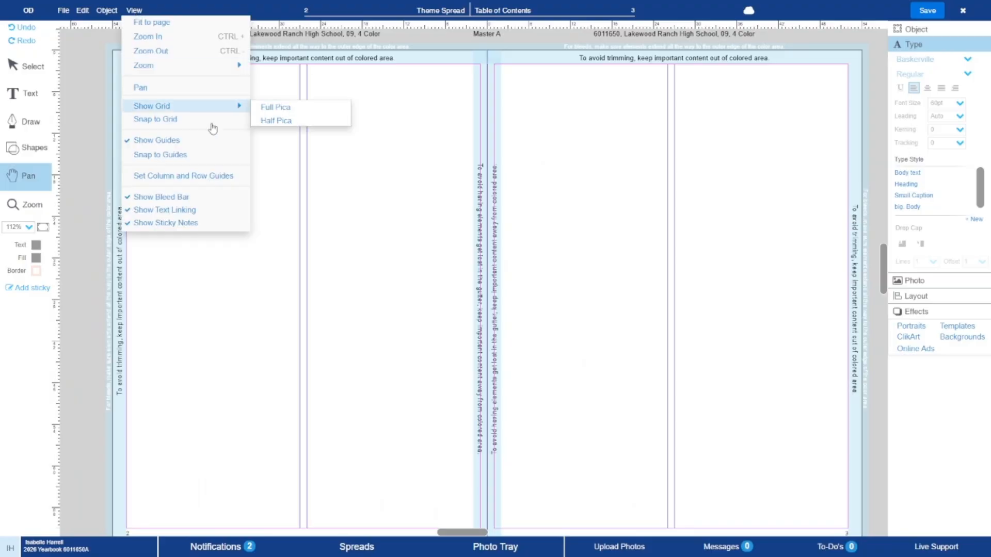
{"action": "left_click", "coordinate": [261, 108]}
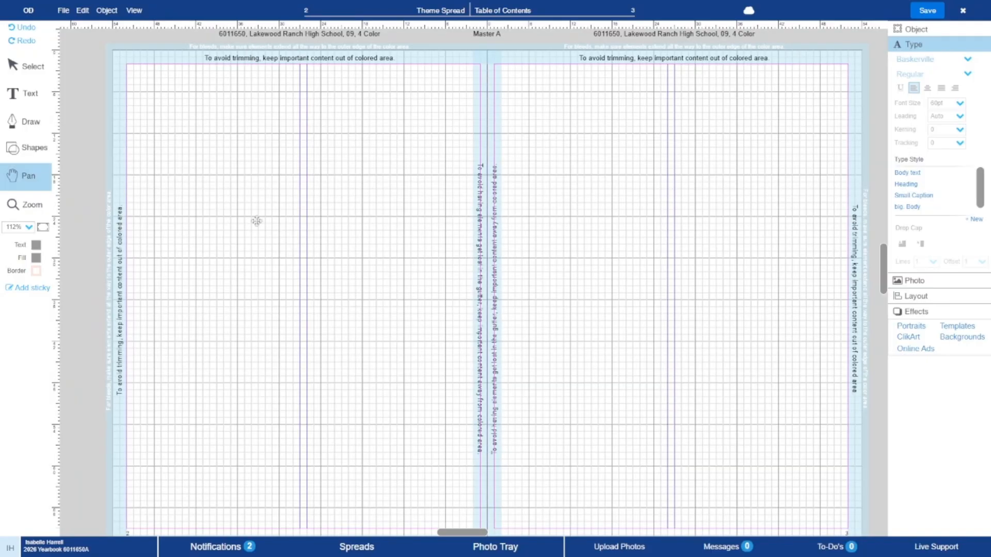
{"action": "left_click", "coordinate": [136, 11]}
{"action": "mouse_move", "coordinate": [205, 115]}
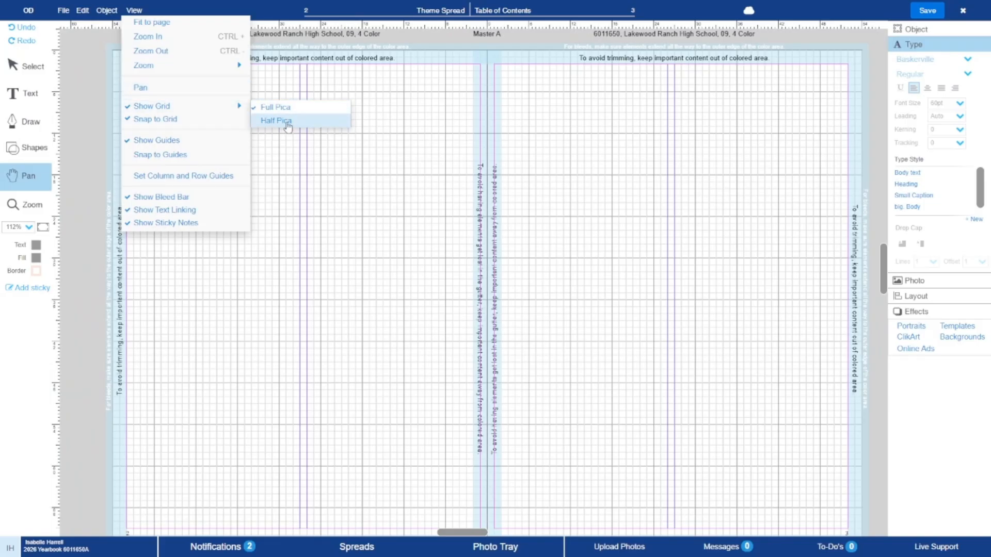
{"action": "left_click", "coordinate": [214, 106]}
Turn on Snap to Guides for the spread.
{"action": "left_click", "coordinate": [135, 10]}
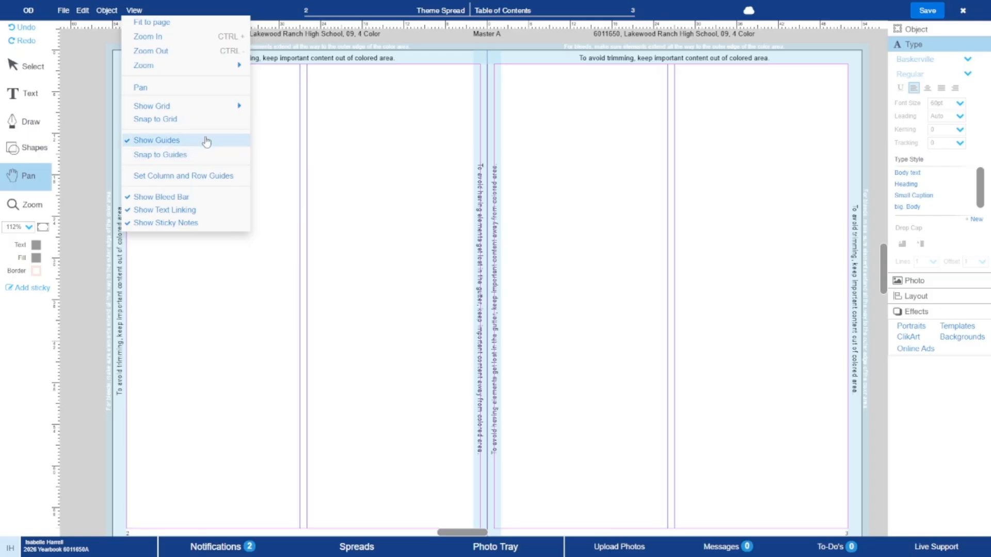
{"action": "left_click", "coordinate": [195, 158]}
Place a black square against page 2's column guide to test snapping, and delete it.
{"action": "left_click", "coordinate": [16, 150]}
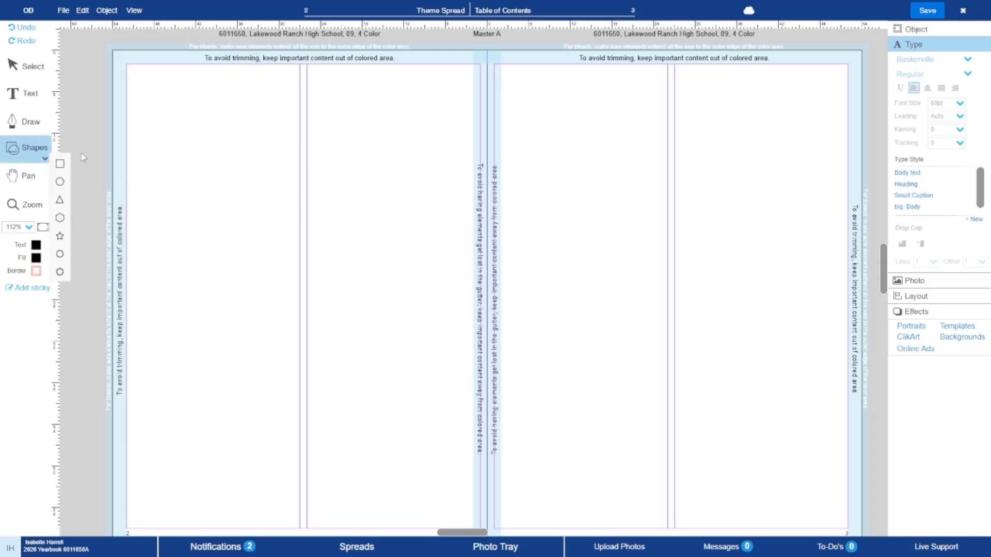
{"action": "left_click", "coordinate": [60, 164]}
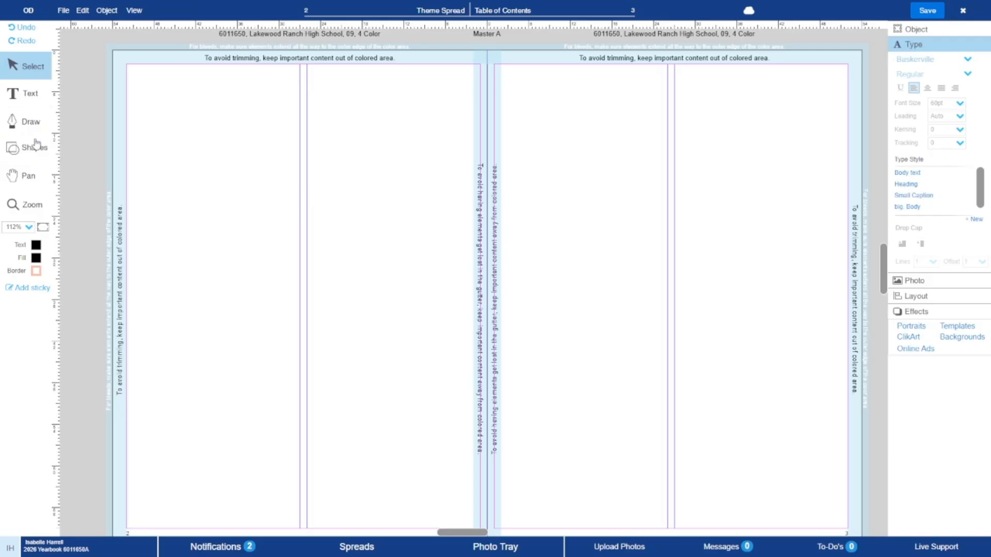
{"action": "left_click", "coordinate": [20, 148]}
{"action": "left_click", "coordinate": [61, 164]}
{"action": "left_click_drag", "start_coordinate": [462, 275], "coordinate": [331, 254]}
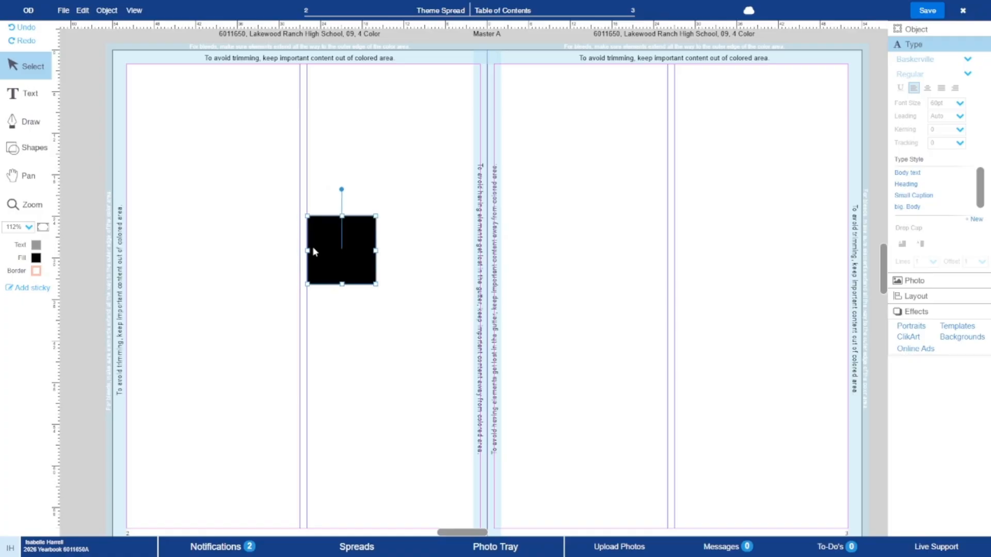
{"action": "key", "text": "Delete"}
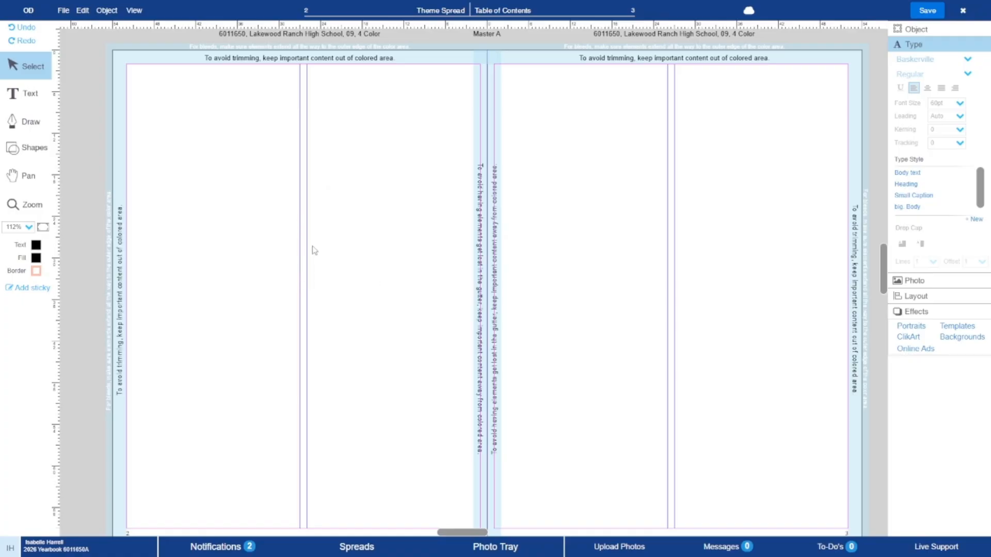
Turn off Snap to Guides and view the column and row guide settings without changing them.
{"action": "left_click", "coordinate": [132, 12]}
{"action": "left_click", "coordinate": [174, 152]}
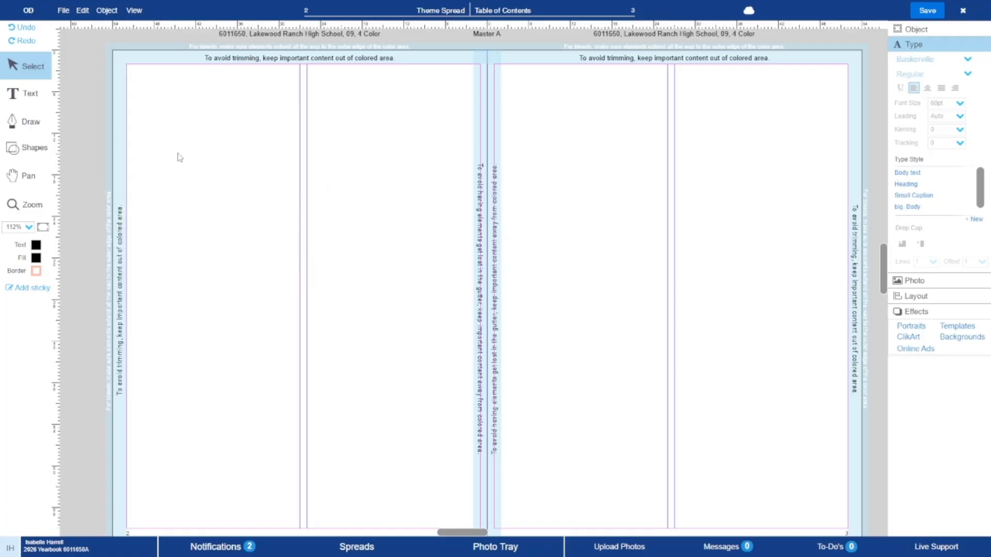
{"action": "left_click", "coordinate": [130, 11]}
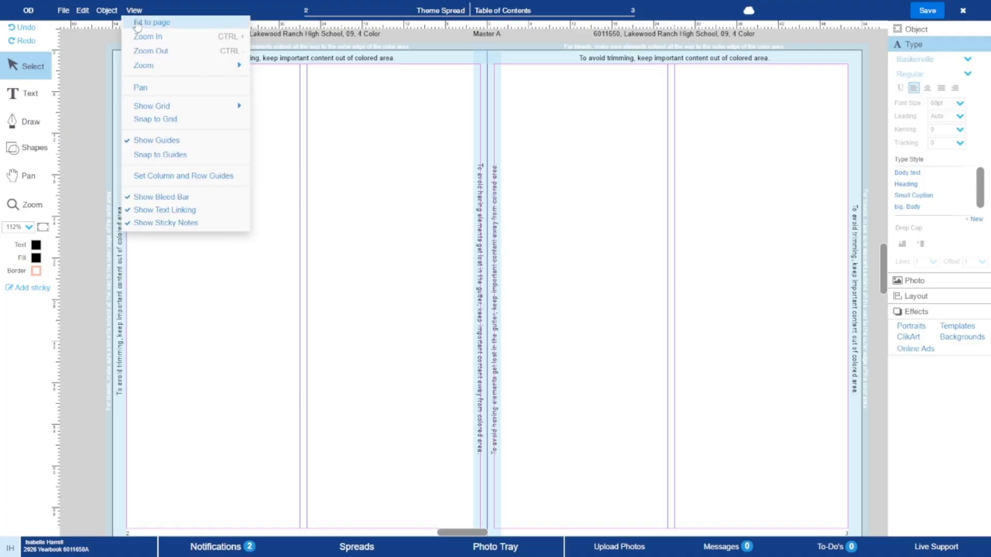
{"action": "left_click", "coordinate": [235, 178]}
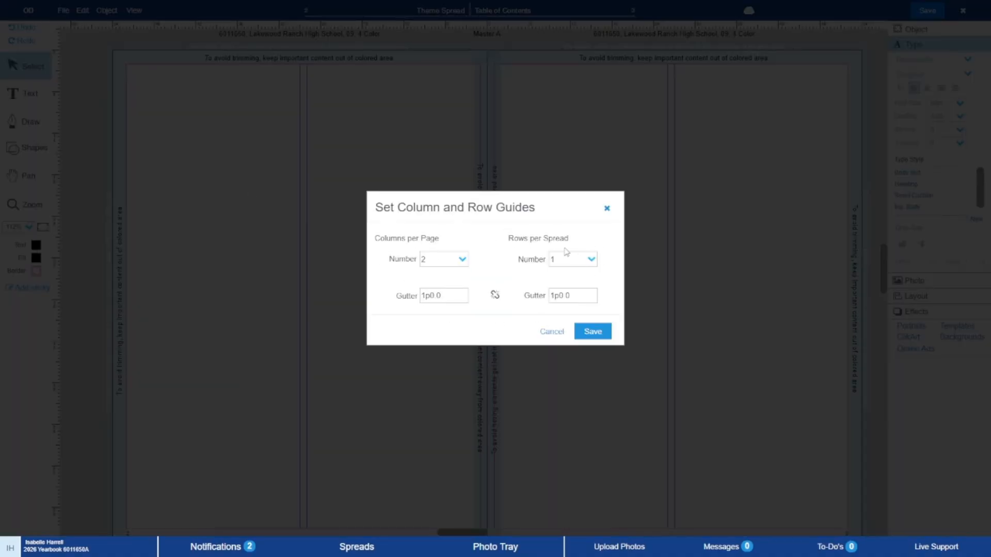
{"action": "left_click", "coordinate": [607, 208]}
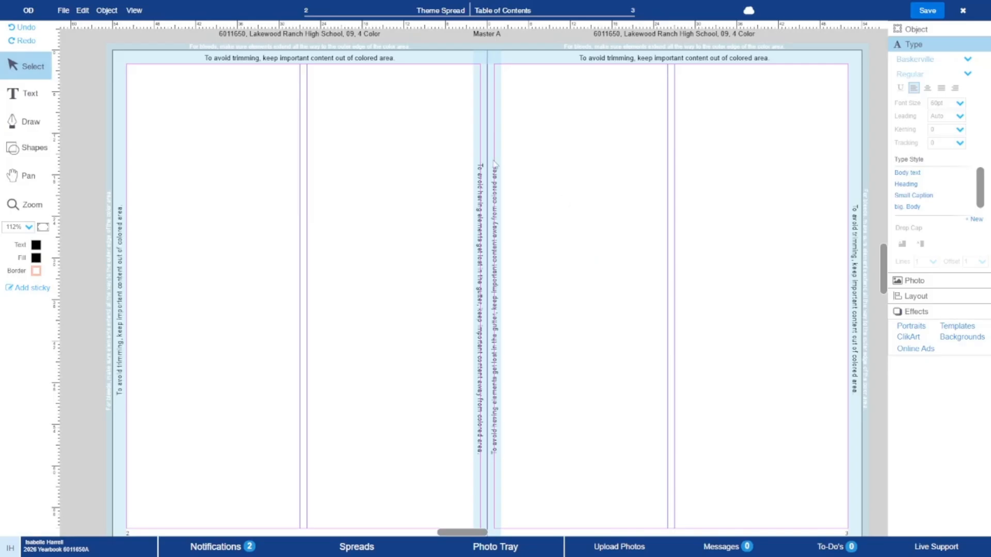
Hide the bleed bar on the spread and show it again.
{"action": "left_click", "coordinate": [136, 14]}
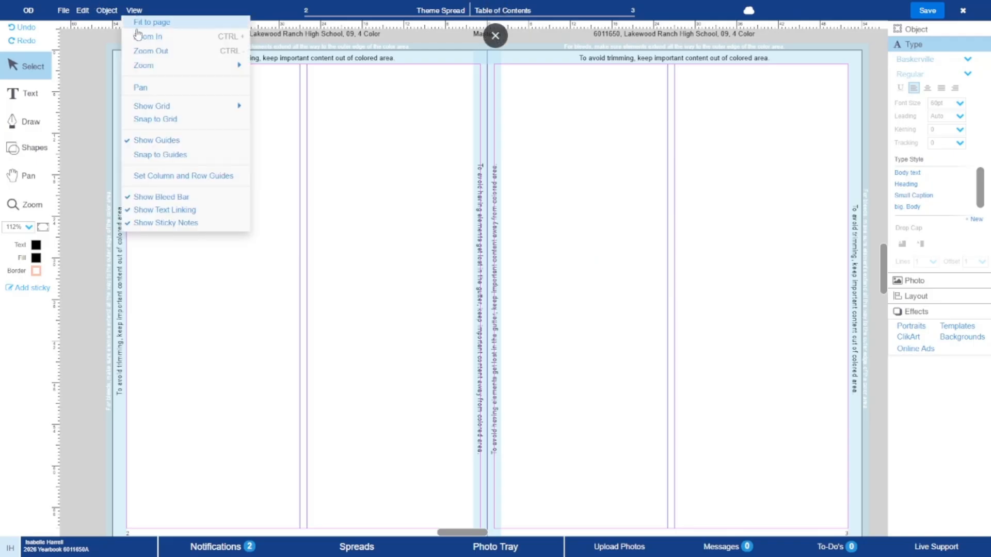
{"action": "left_click", "coordinate": [158, 197]}
{"action": "left_click", "coordinate": [135, 11]}
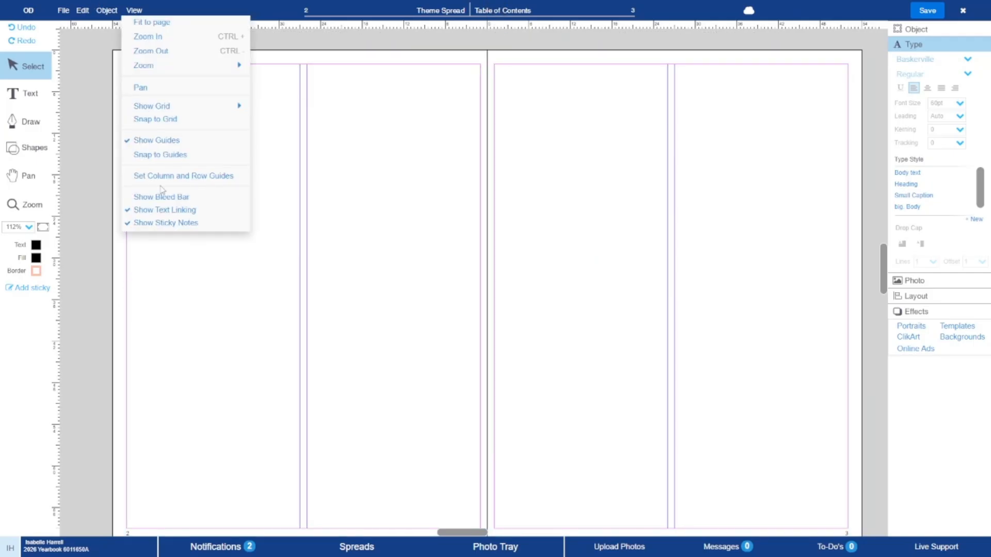
{"action": "left_click", "coordinate": [161, 199]}
View the text linking and sticky note display options and the blank page's context commands.
{"action": "left_click", "coordinate": [132, 13]}
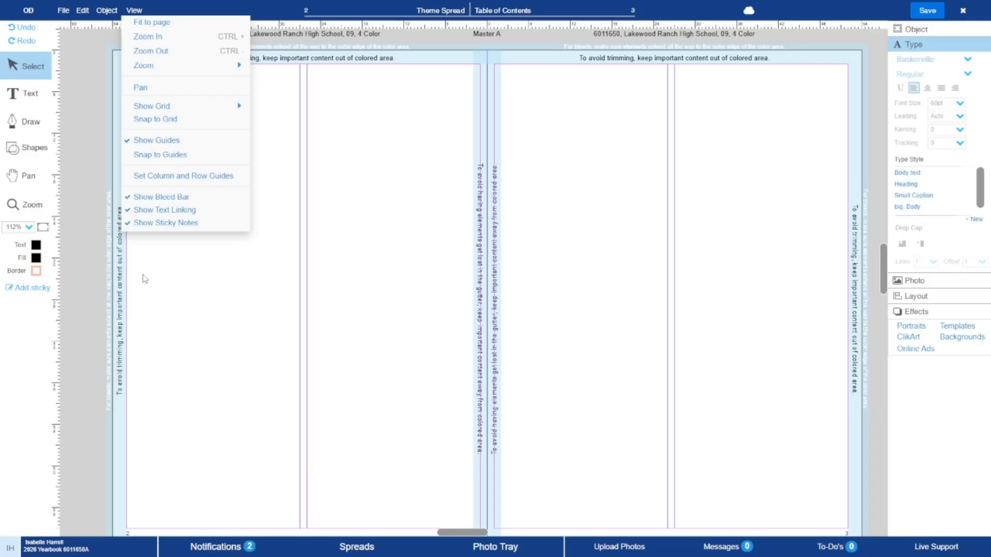
{"action": "left_click", "coordinate": [154, 304]}
{"action": "right_click", "coordinate": [160, 283]}
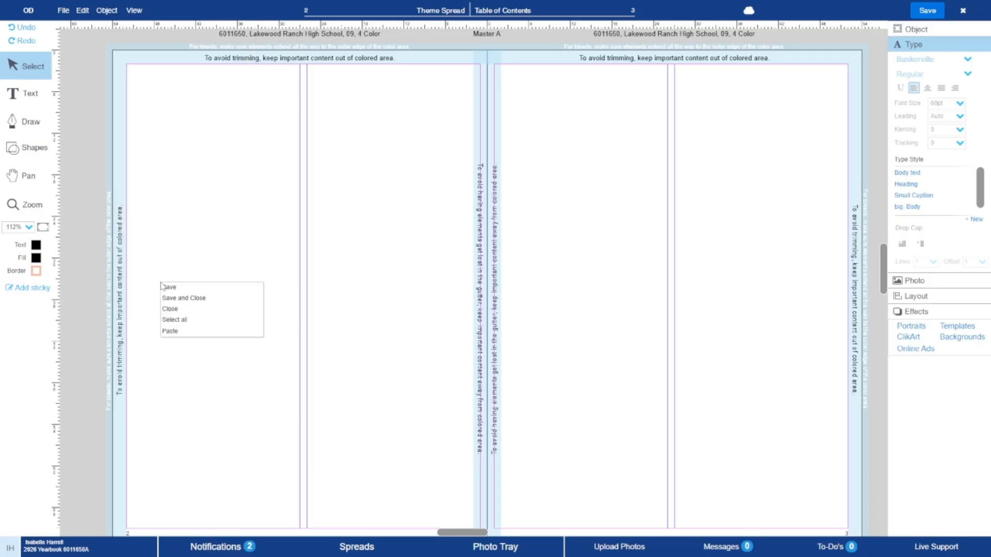
{"action": "left_click", "coordinate": [290, 251]}
{"action": "left_click", "coordinate": [135, 12]}
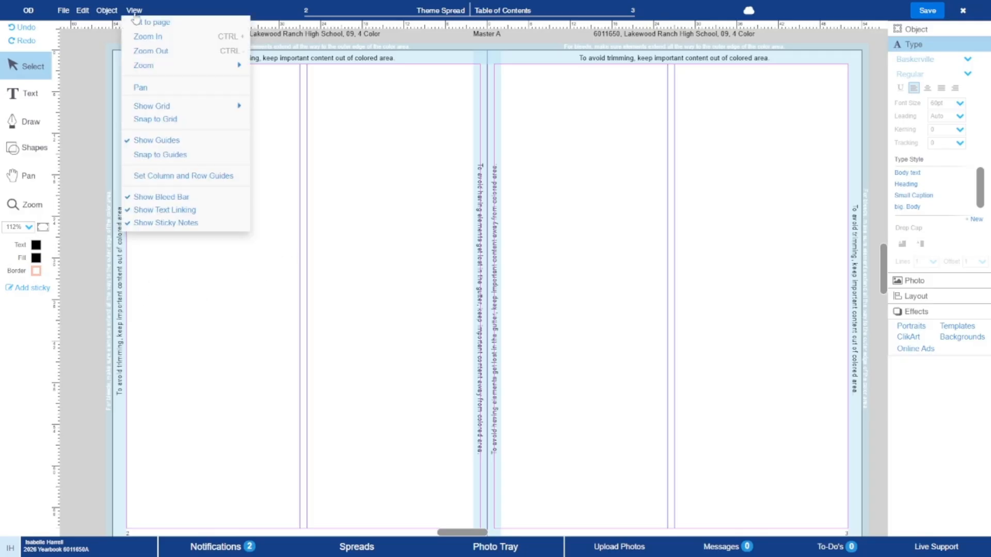
{"action": "left_click", "coordinate": [371, 211]}
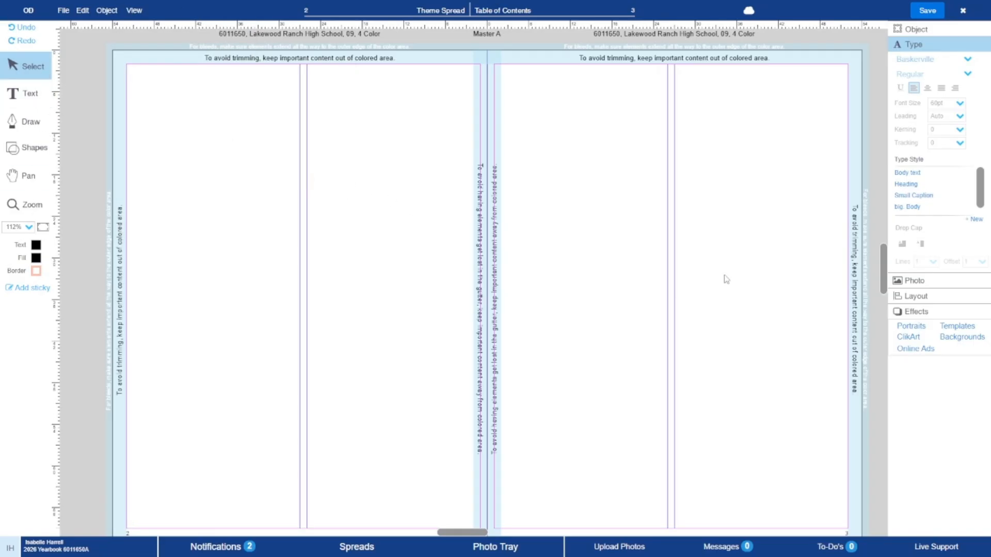
Place a black square in the upper outer column of page 2 and remove its border.
{"action": "left_click", "coordinate": [45, 158]}
{"action": "left_click", "coordinate": [60, 165]}
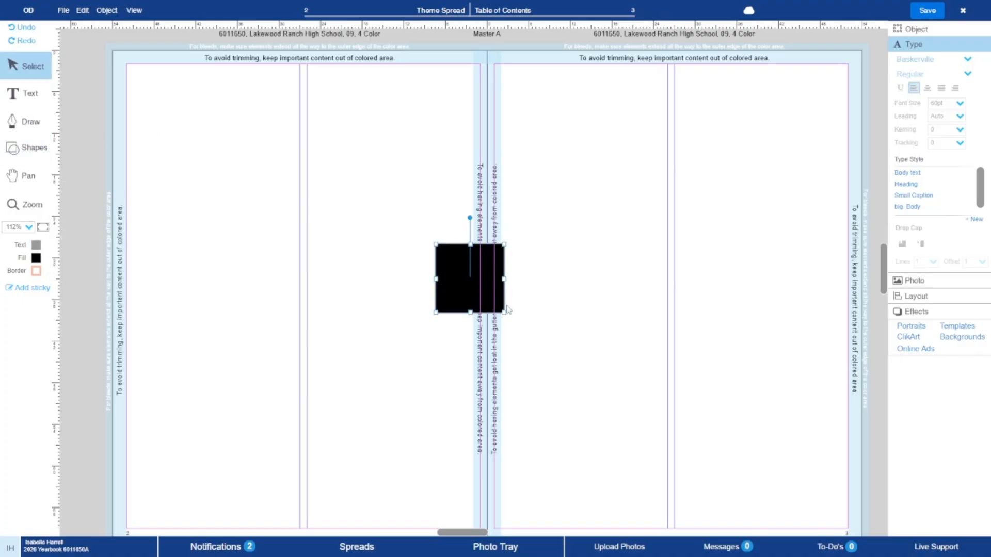
{"action": "left_click_drag", "start_coordinate": [479, 298], "coordinate": [188, 193]}
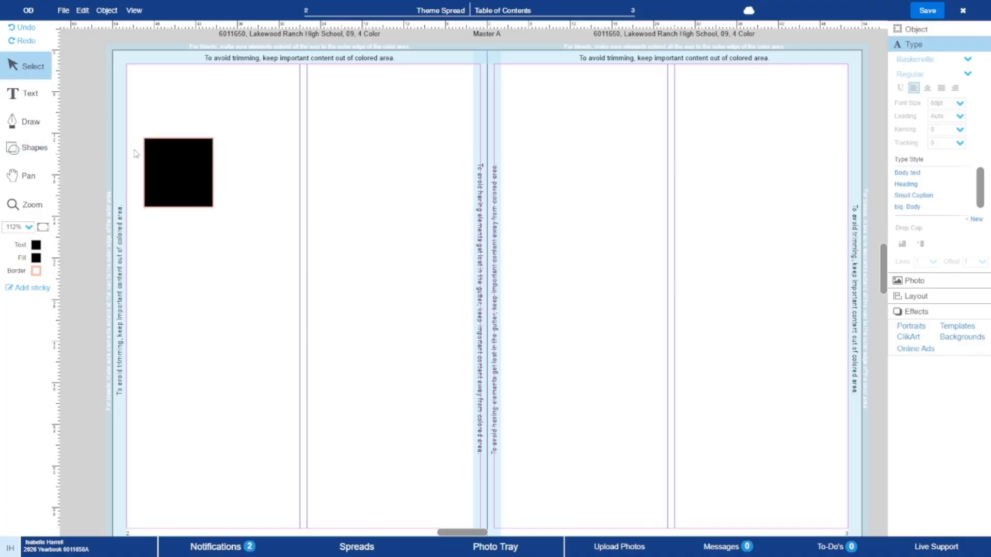
{"action": "left_click", "coordinate": [148, 163]}
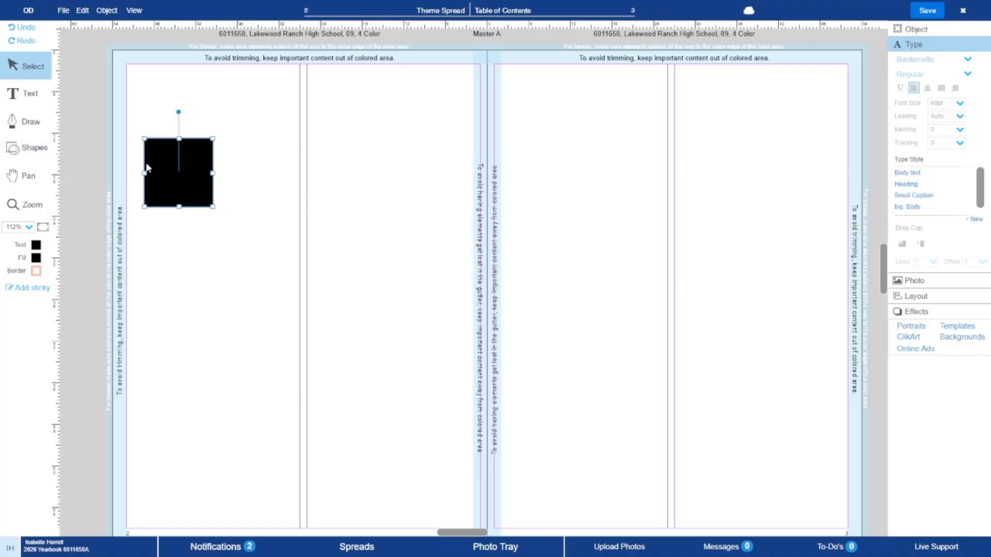
{"action": "left_click", "coordinate": [35, 271]}
{"action": "left_click", "coordinate": [276, 252]}
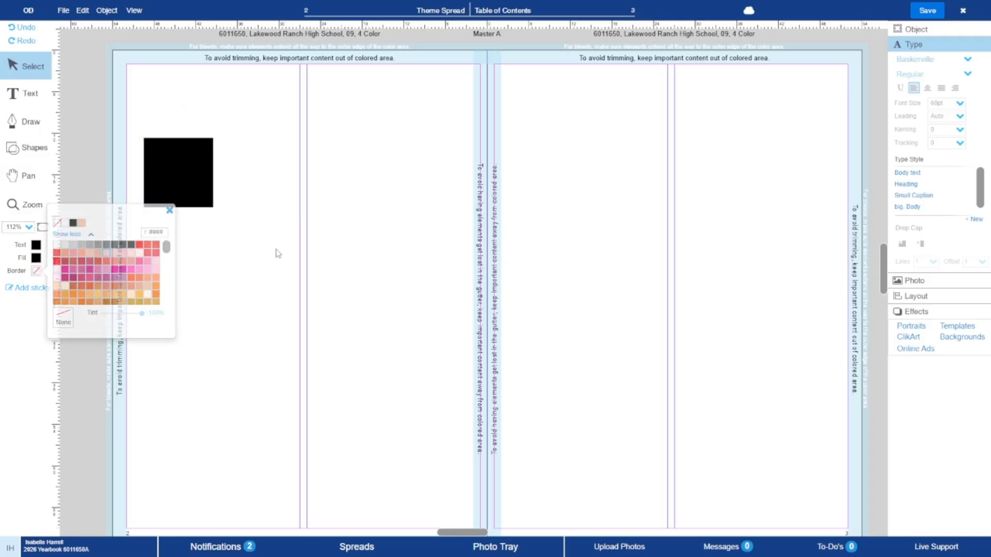
Add a line of filler text inside the black square and set its color to near-white F0005.
{"action": "left_click", "coordinate": [41, 102]}
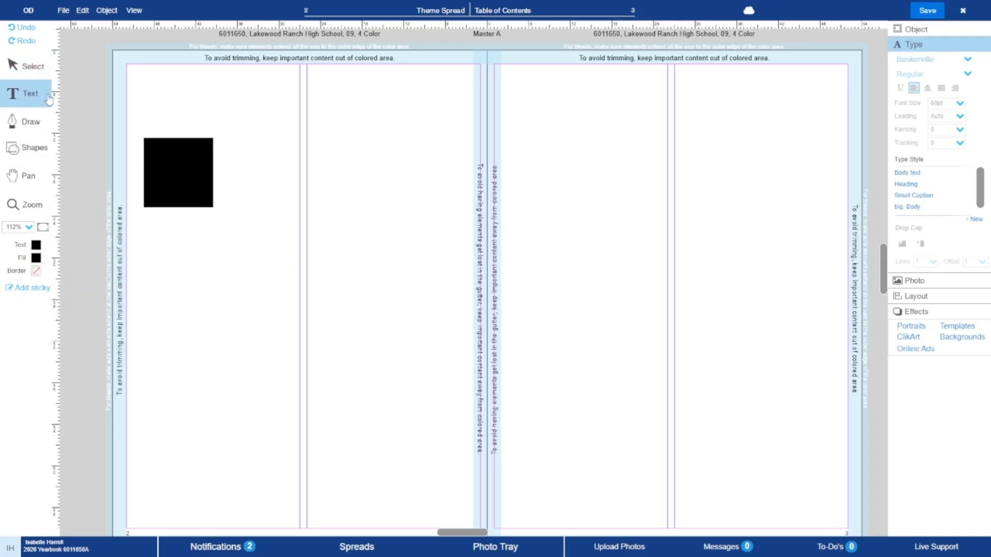
{"action": "left_click", "coordinate": [162, 179]}
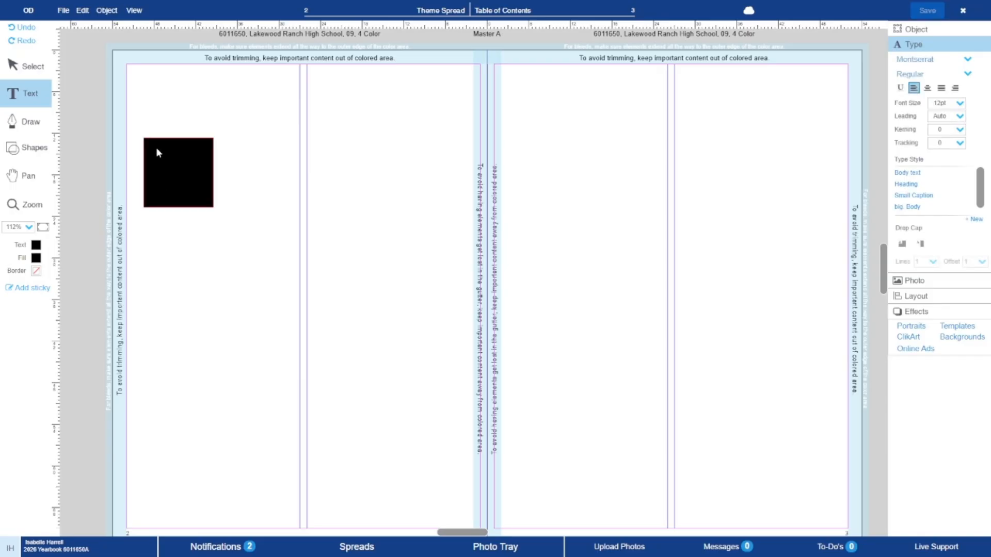
{"action": "key", "text": "Escape"}
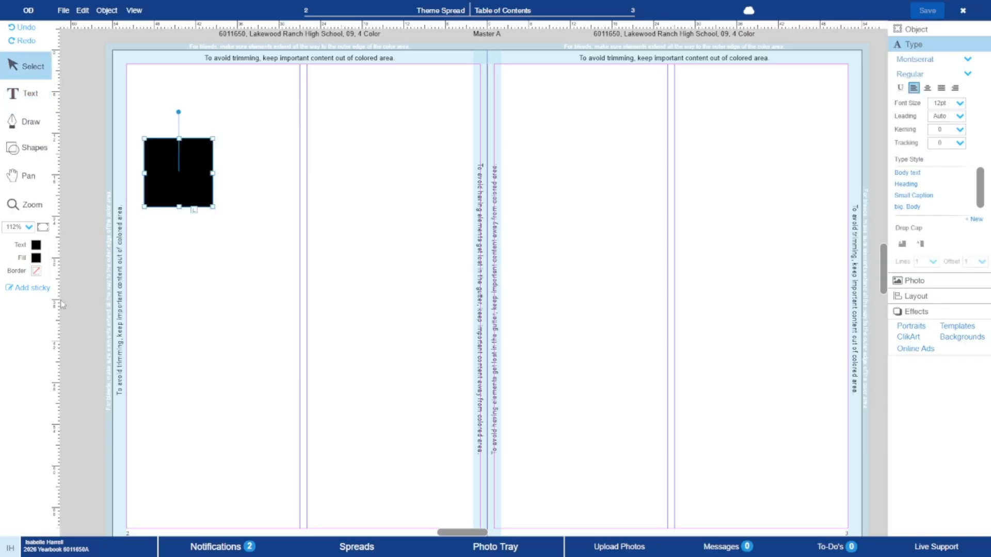
{"action": "left_click", "coordinate": [39, 247]}
{"action": "left_click", "coordinate": [57, 218]}
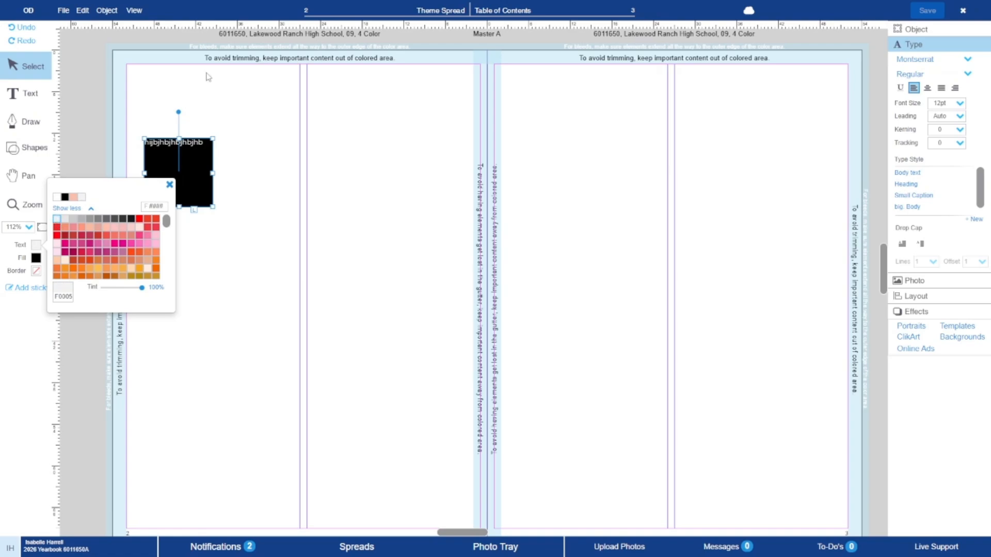
{"action": "left_click", "coordinate": [193, 100]}
Delete all the filler text from inside the black square and deselect the square.
{"action": "left_click", "coordinate": [31, 98]}
{"action": "left_click", "coordinate": [175, 163]}
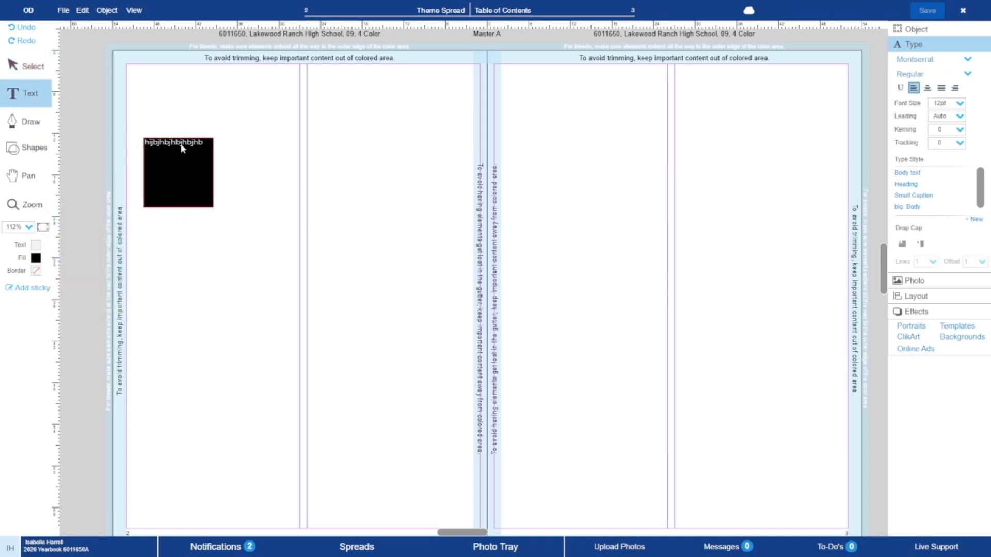
{"action": "key", "text": "BackSpace"}
{"action": "key", "text": "BackSpace"}
{"action": "key", "text": "BackSpace"}
{"action": "key", "text": "BackSpace"}
{"action": "key", "text": "BackSpace"}
{"action": "key", "text": "BackSpace"}
{"action": "key", "text": "BackSpace"}
{"action": "key", "text": "BackSpace"}
{"action": "key", "text": "BackSpace"}
{"action": "key", "text": "BackSpace"}
{"action": "key", "text": "BackSpace"}
{"action": "key", "text": "BackSpace"}
{"action": "key", "text": "BackSpace"}
{"action": "key", "text": "BackSpace"}
{"action": "key", "text": "BackSpace"}
{"action": "left_click", "coordinate": [46, 68]}
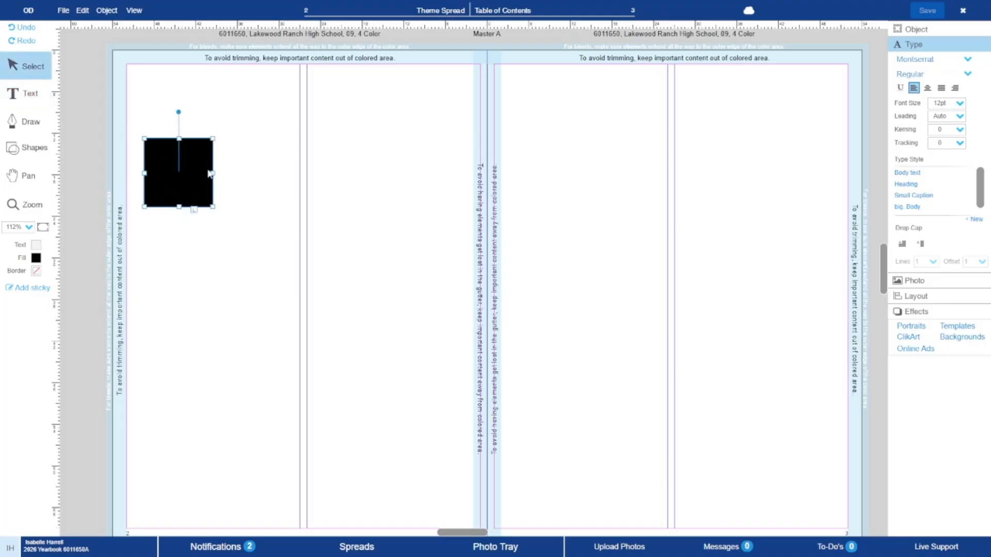
{"action": "left_click", "coordinate": [202, 130]}
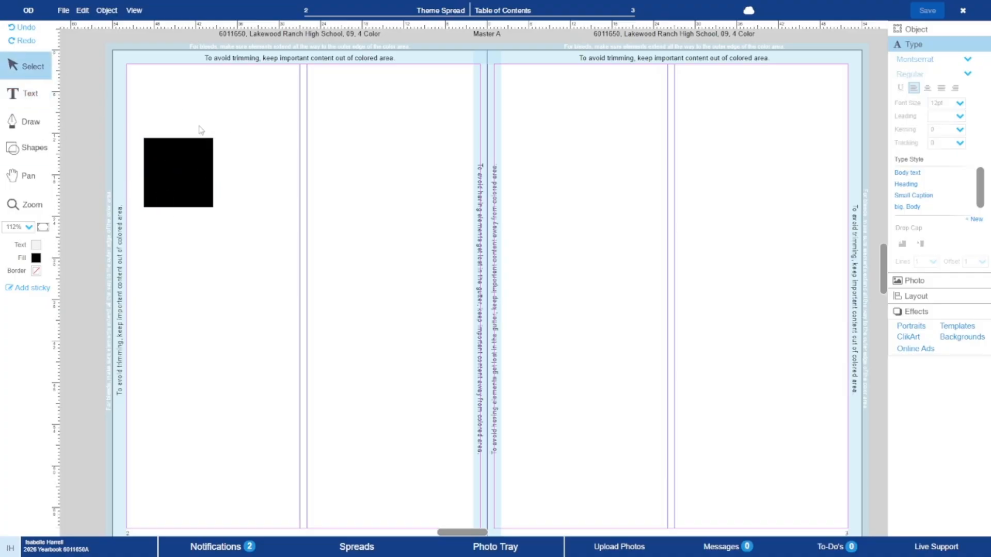
Create a text box with black (F0090) filler text on page 2 and move it below the black square.
{"action": "left_click", "coordinate": [29, 100]}
{"action": "left_click_drag", "start_coordinate": [239, 119], "coordinate": [401, 252]}
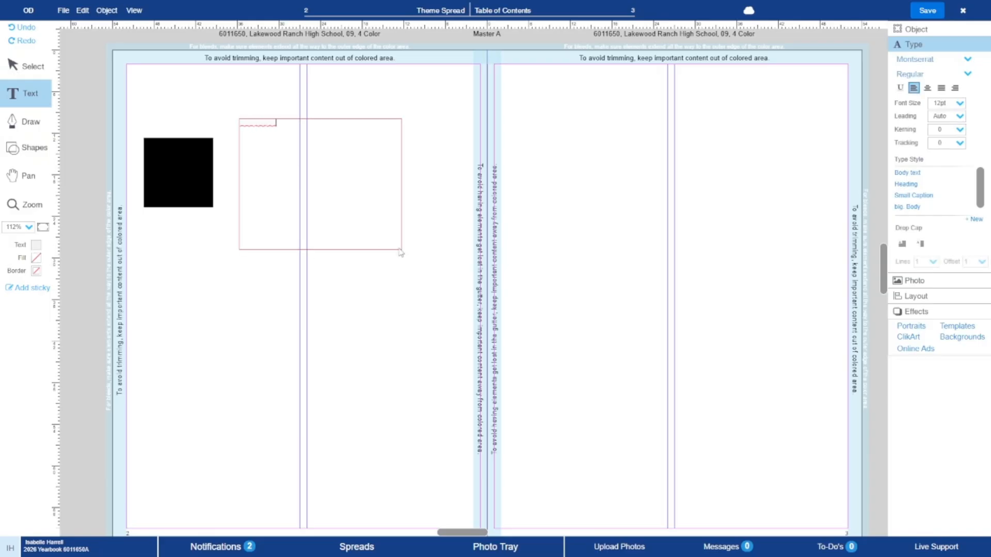
{"action": "left_click", "coordinate": [35, 244]}
{"action": "left_click", "coordinate": [131, 219]}
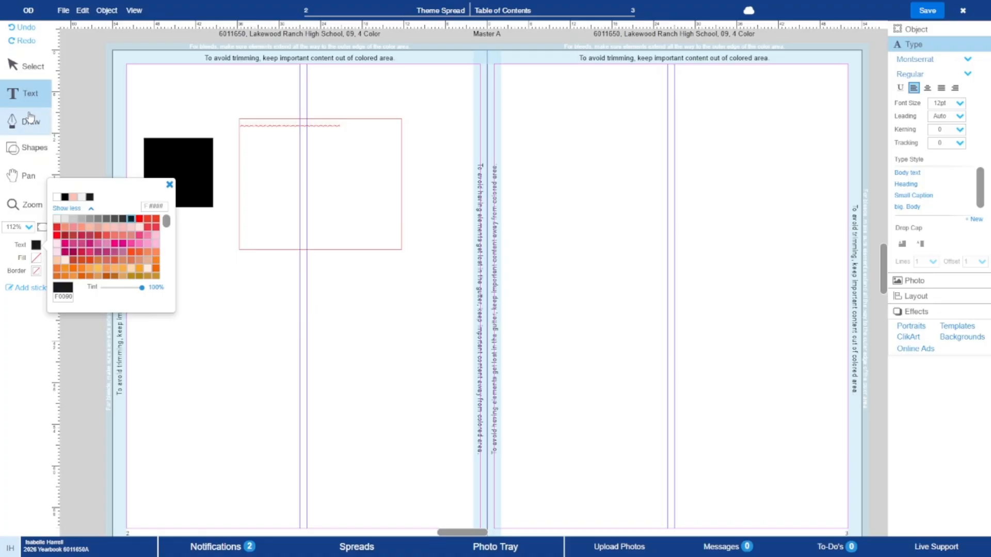
{"action": "left_click", "coordinate": [30, 67]}
{"action": "left_click", "coordinate": [130, 219]}
{"action": "left_click", "coordinate": [190, 124]}
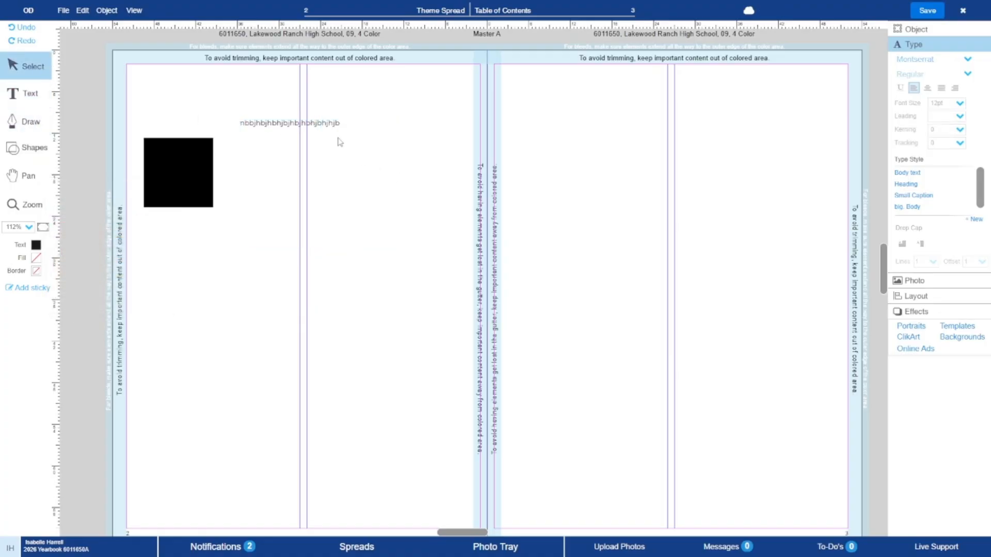
{"action": "left_click_drag", "start_coordinate": [339, 142], "coordinate": [249, 239]}
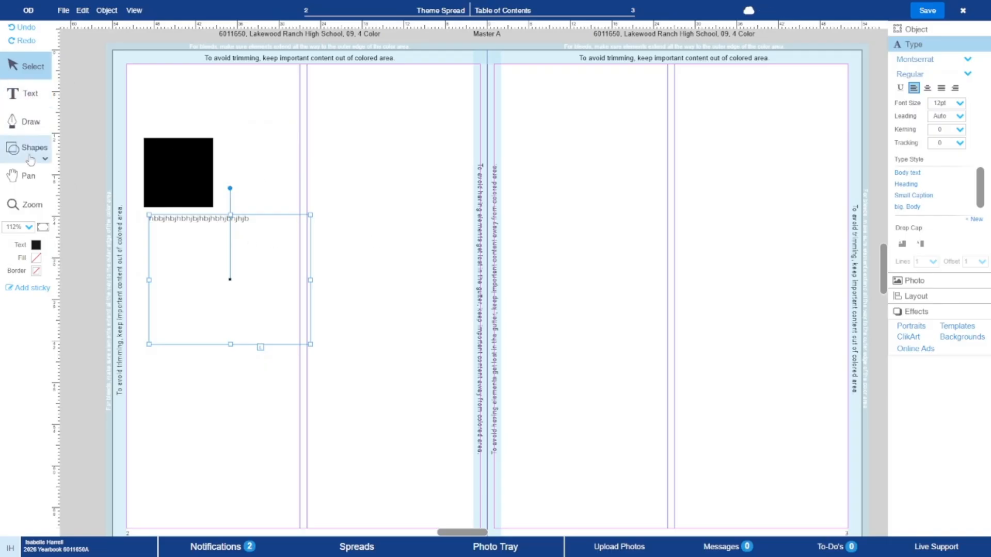
Draw a wide downward-pointing triangle across pages 2 and 3 with the Angle draw option.
{"action": "left_click", "coordinate": [25, 124]}
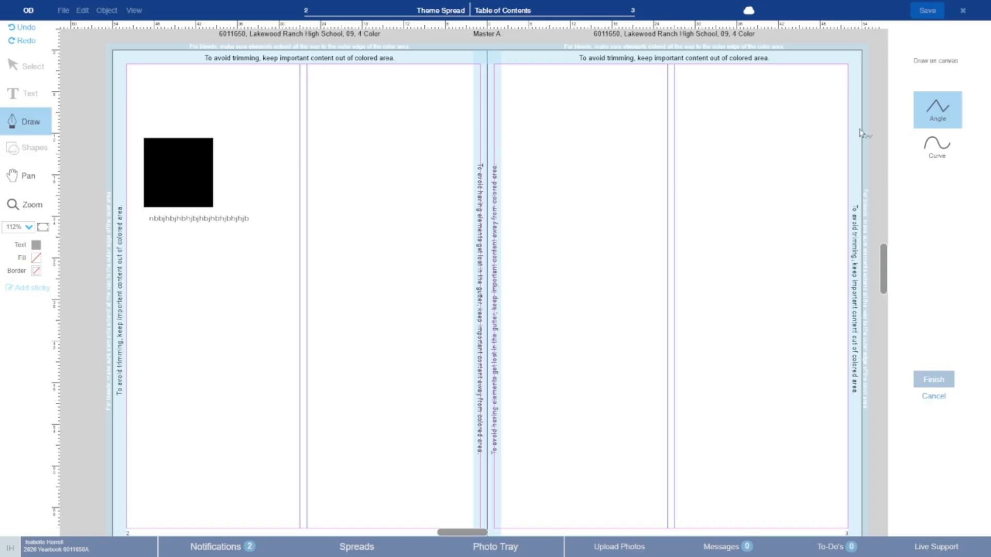
{"action": "left_click", "coordinate": [323, 164]}
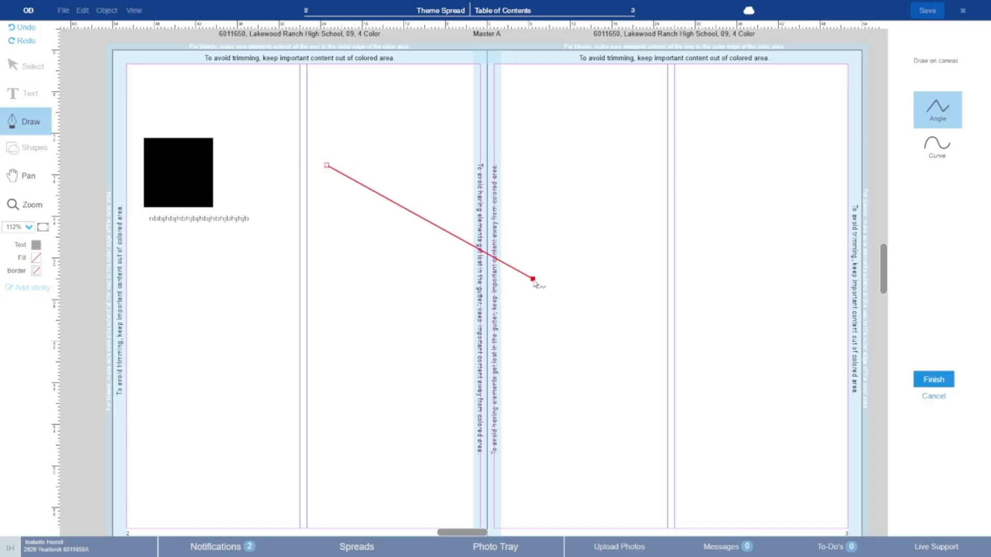
{"action": "left_click", "coordinate": [533, 279]}
{"action": "left_click", "coordinate": [779, 165]}
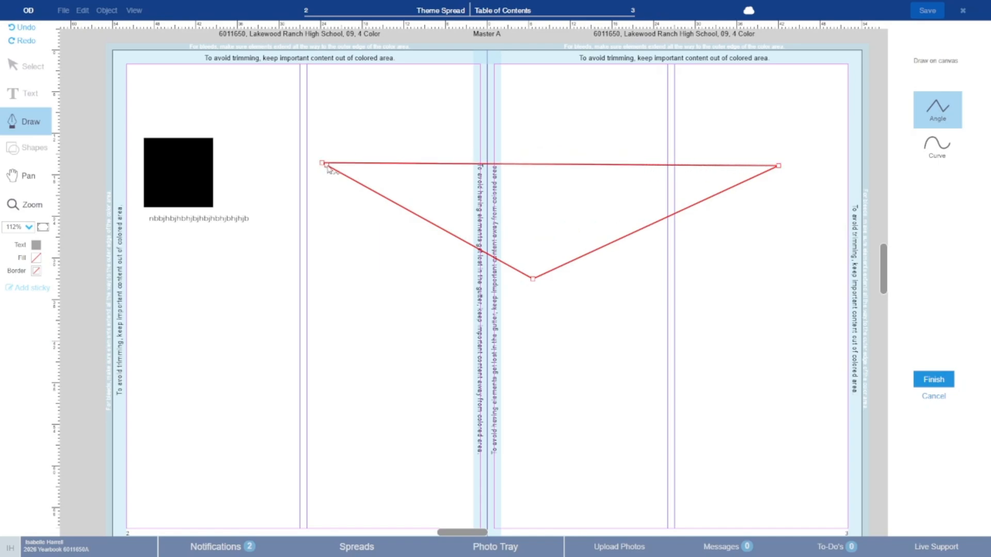
{"action": "left_click", "coordinate": [933, 381]}
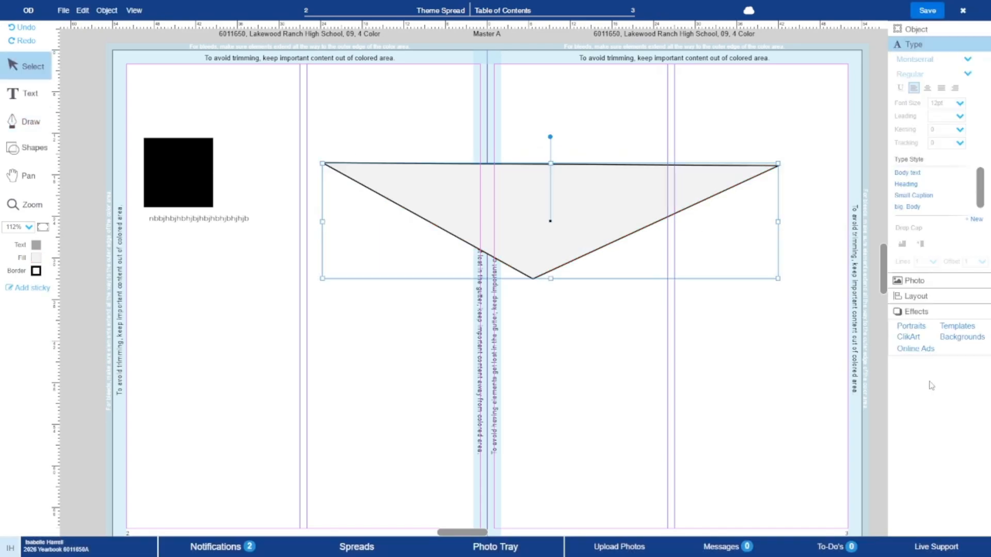
Fill the drawn triangle with black, move it toward the top of page 2, and delete it.
{"action": "left_click", "coordinate": [36, 258]}
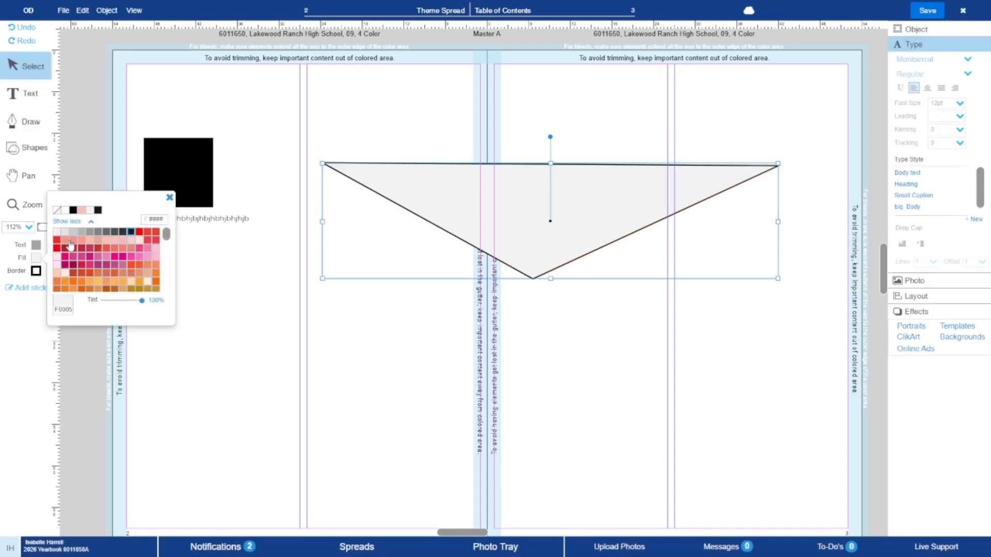
{"action": "left_click", "coordinate": [73, 210]}
{"action": "left_click_drag", "start_coordinate": [567, 229], "coordinate": [308, 110]}
{"action": "key", "text": "Delete"}
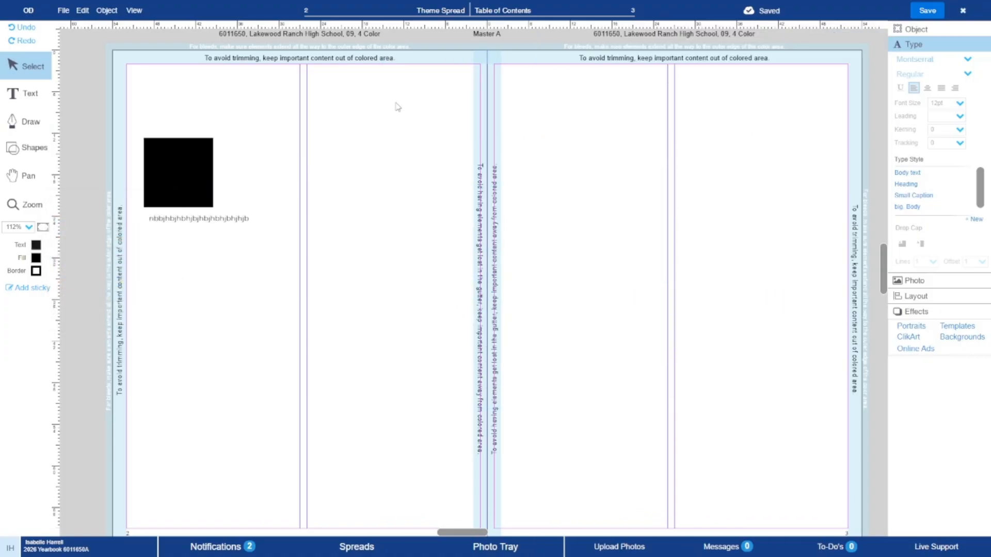
Draw an open S-shaped curve about 37p0 wide and 51p5 tall on page 2 with the Curve draw option.
{"action": "left_click", "coordinate": [49, 126]}
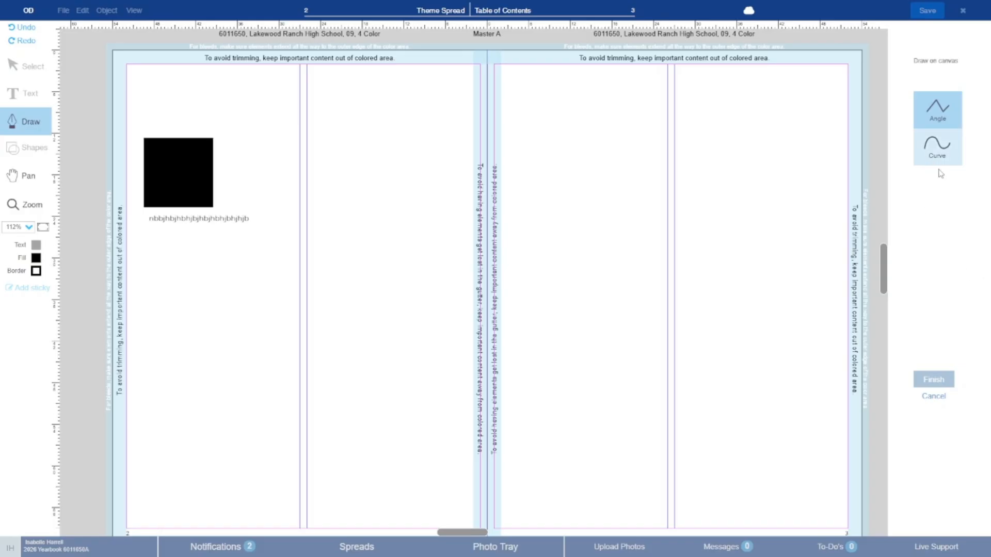
{"action": "left_click", "coordinate": [938, 148]}
{"action": "left_click", "coordinate": [140, 114]}
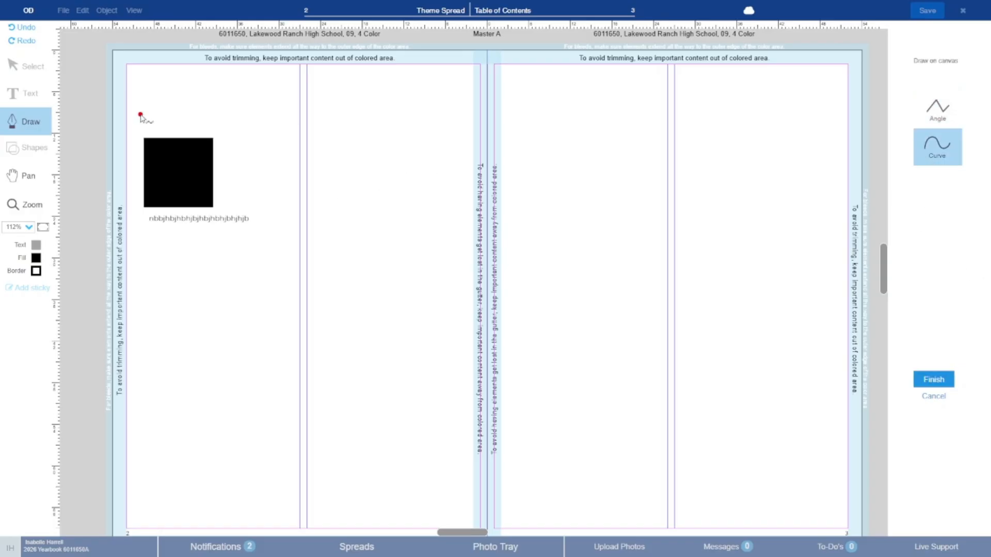
{"action": "left_click", "coordinate": [251, 186]}
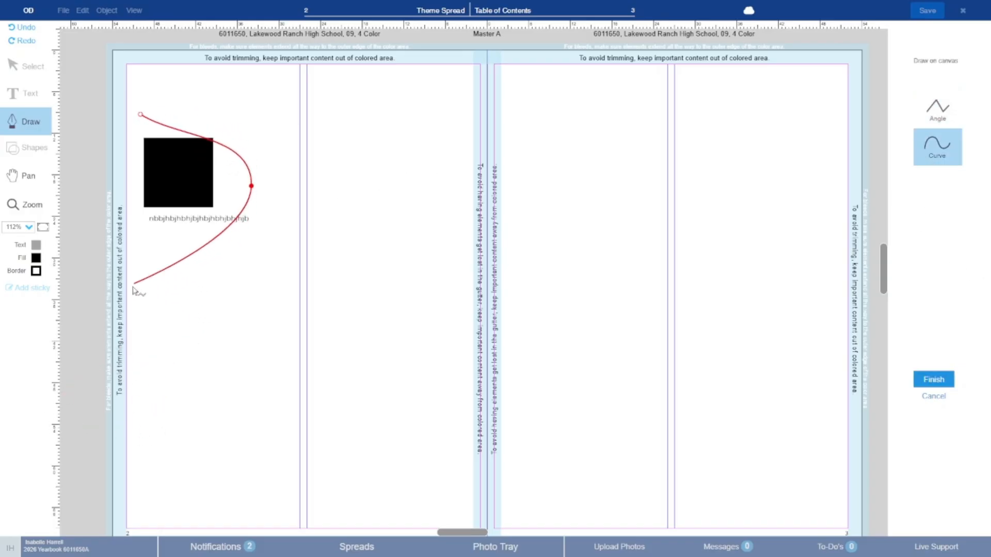
{"action": "left_click", "coordinate": [228, 429]}
{"action": "left_click", "coordinate": [393, 249]}
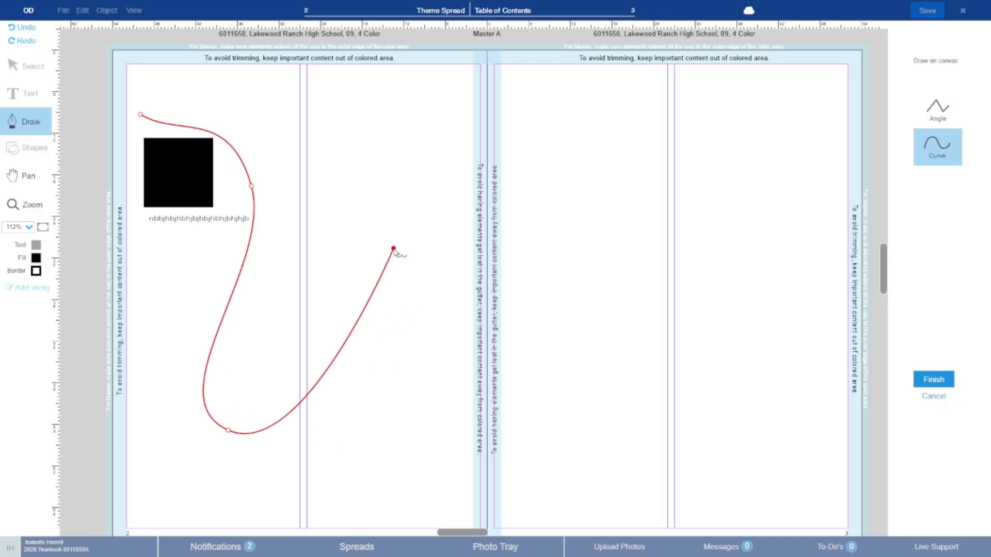
{"action": "left_click", "coordinate": [396, 247]}
{"action": "left_click", "coordinate": [922, 381]}
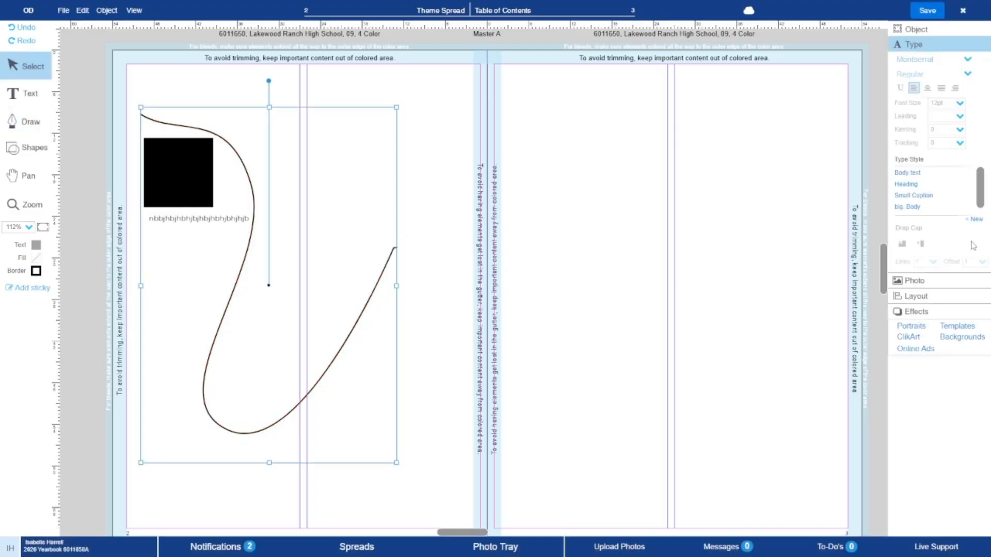
Add a long run of random filler letters along the curve as text on a path.
{"action": "left_click", "coordinate": [949, 30]}
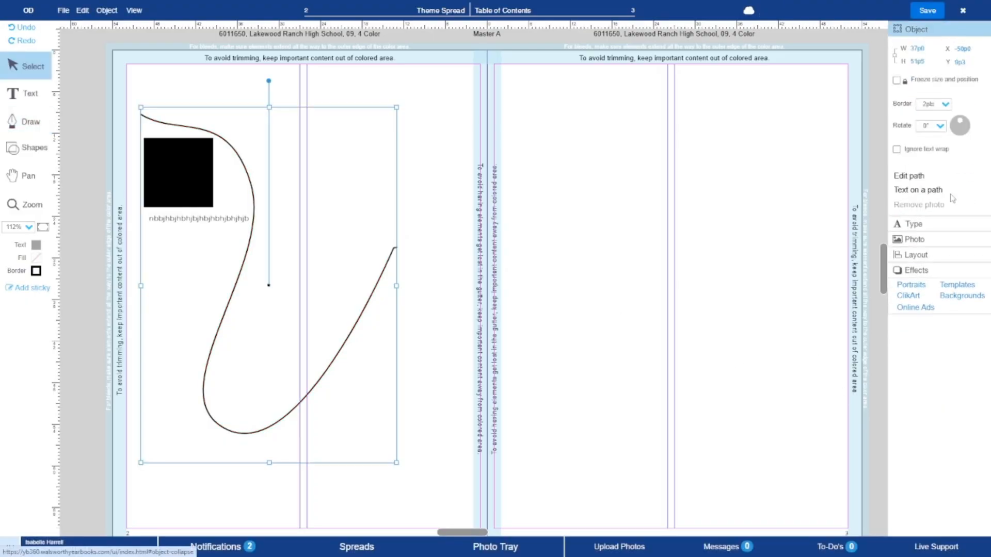
{"action": "left_click", "coordinate": [926, 197]}
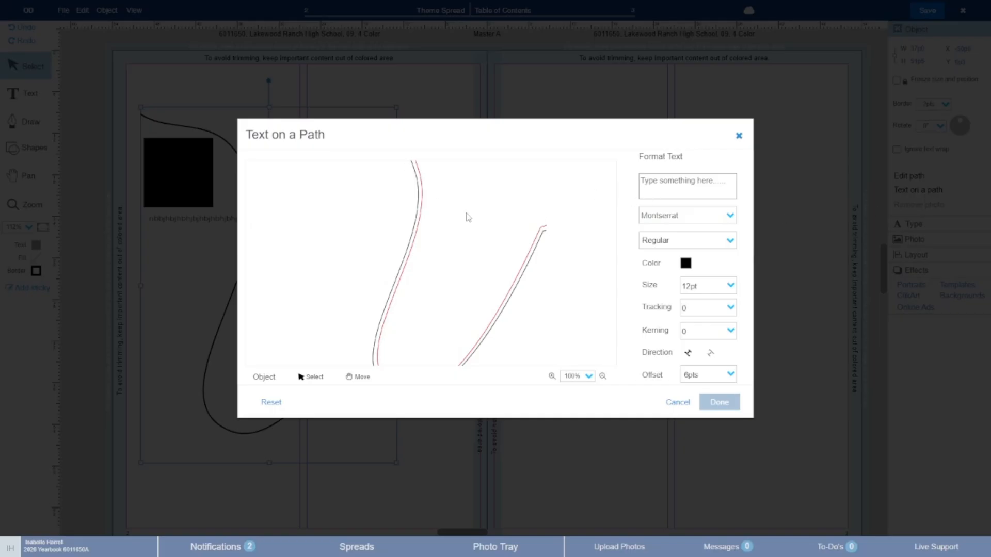
{"action": "left_click", "coordinate": [688, 188]}
{"action": "type", "text": "jfnskjndfjkgnskjdngjskfdngkjsdfng"}
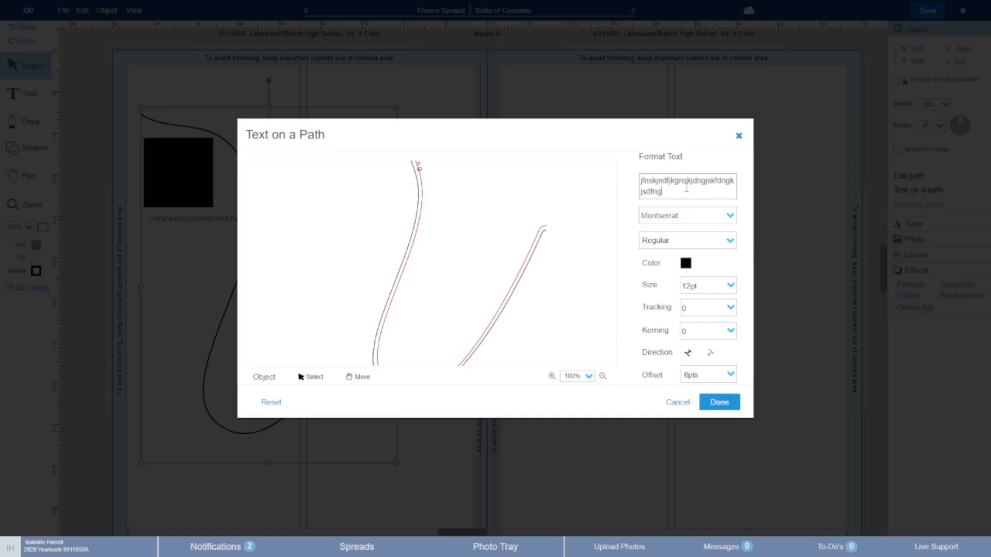
{"action": "type", "text": "kjdnfgjkndfjkgnkfjgndkjfnsgkjdfngjksdngjdnfgkjndjkfgnsdfkgn"}
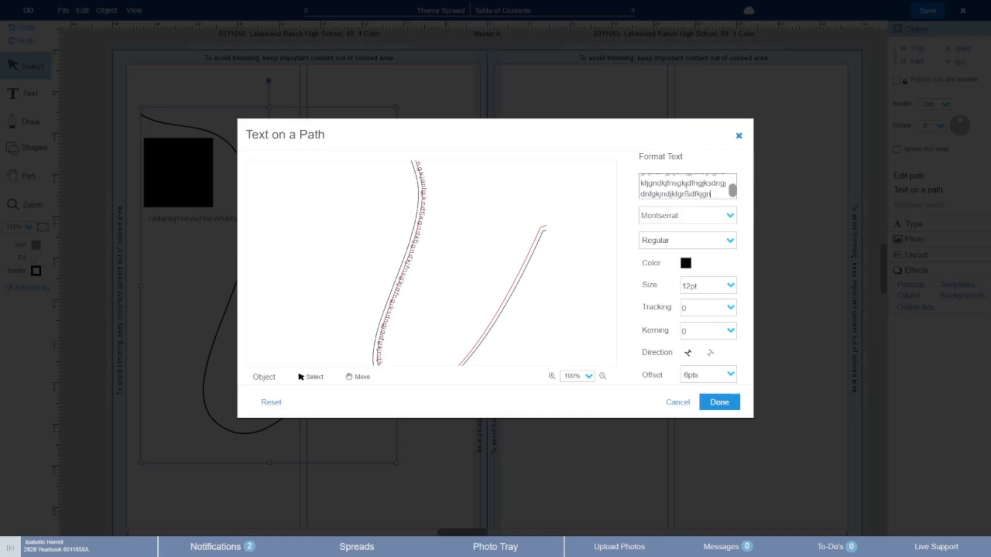
{"action": "left_click", "coordinate": [719, 402]}
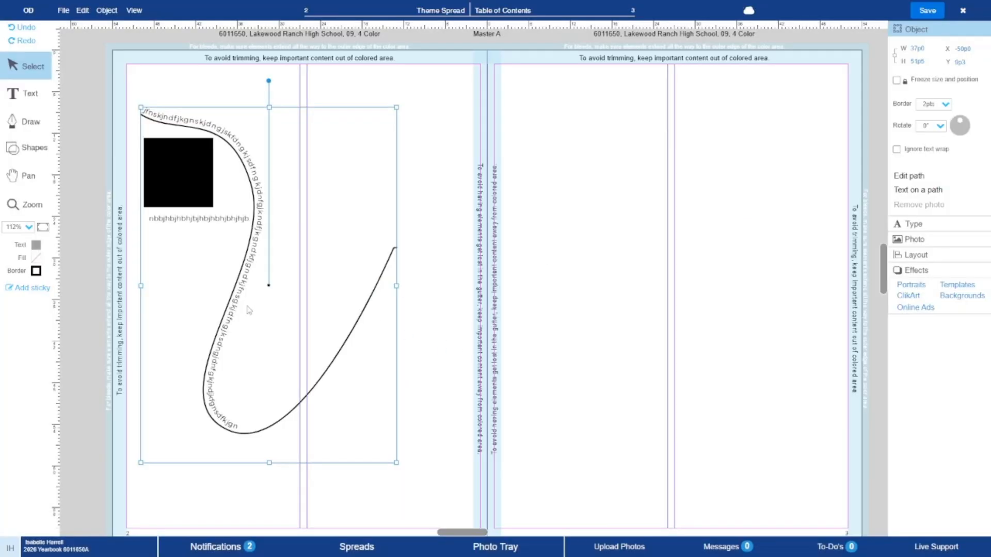
Move the curve slightly up and away from the black square, remove its border color and deselect it.
{"action": "left_click_drag", "start_coordinate": [248, 310], "coordinate": [267, 294]}
{"action": "left_click", "coordinate": [36, 270]}
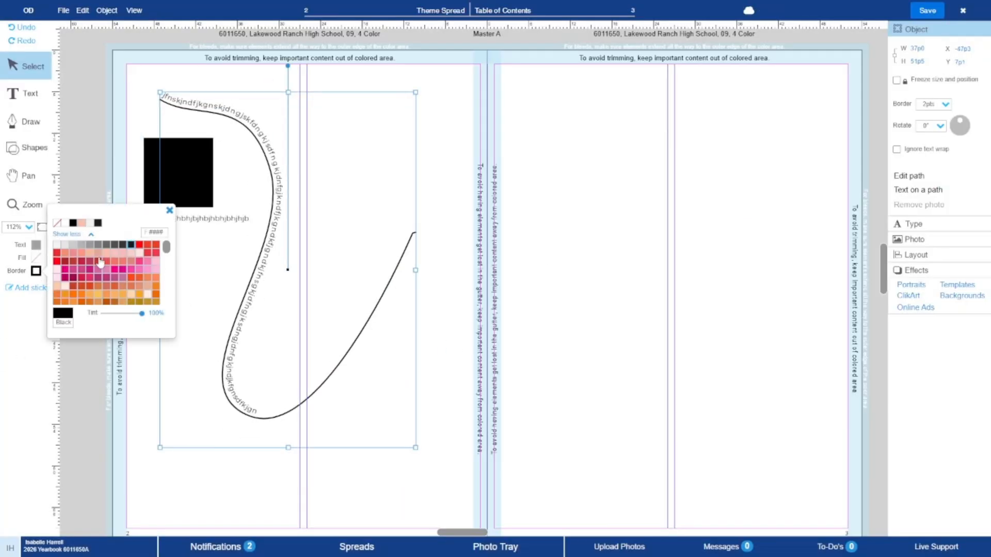
{"action": "left_click", "coordinate": [63, 321]}
{"action": "left_click", "coordinate": [442, 146]}
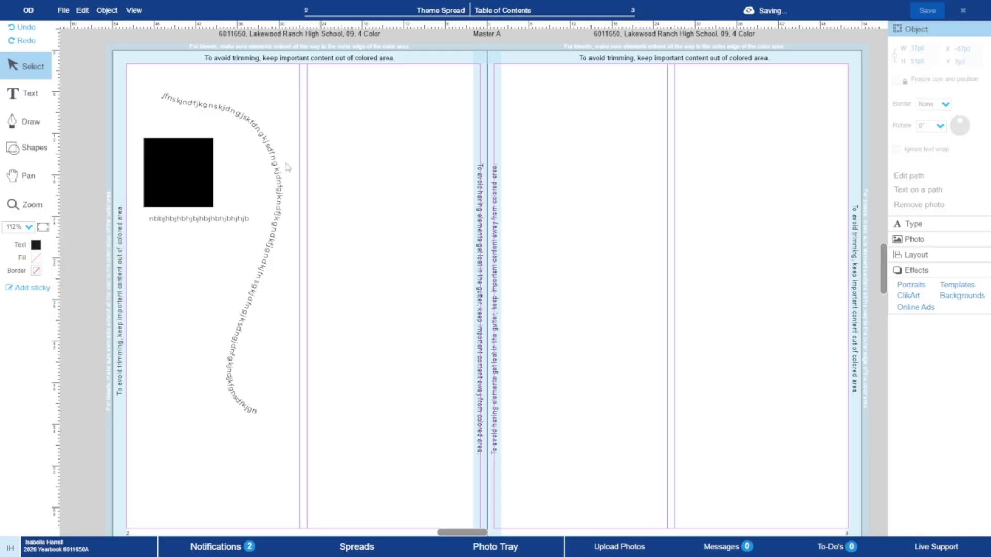
Nudge the curved text toward the black square and delete it.
{"action": "mouse_move", "coordinate": [277, 166]}
{"action": "left_mouse_down"}
{"action": "mouse_move", "coordinate": [252, 167]}
{"action": "mouse_move", "coordinate": [265, 164]}
{"action": "left_mouse_up"}
{"action": "left_click", "coordinate": [272, 165]}
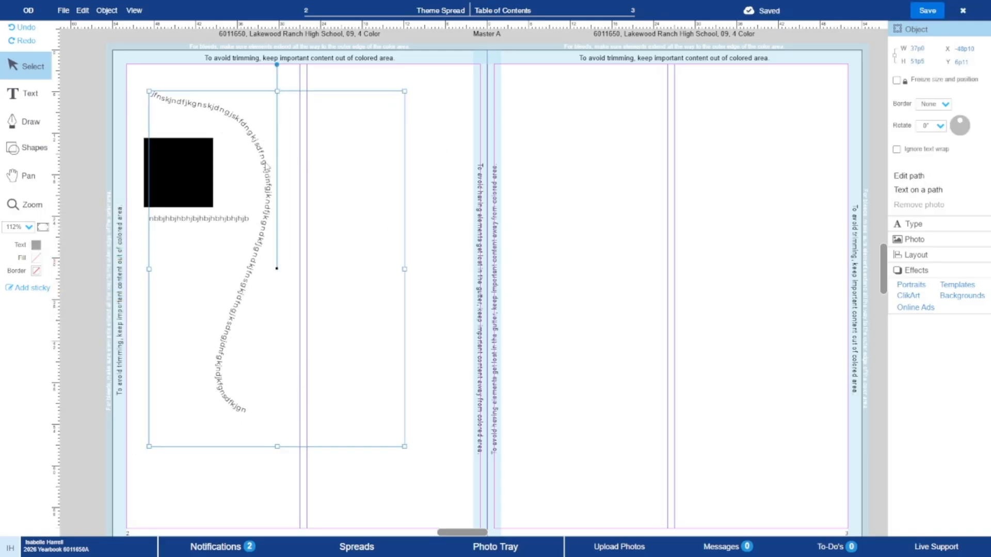
{"action": "key", "text": "Delete"}
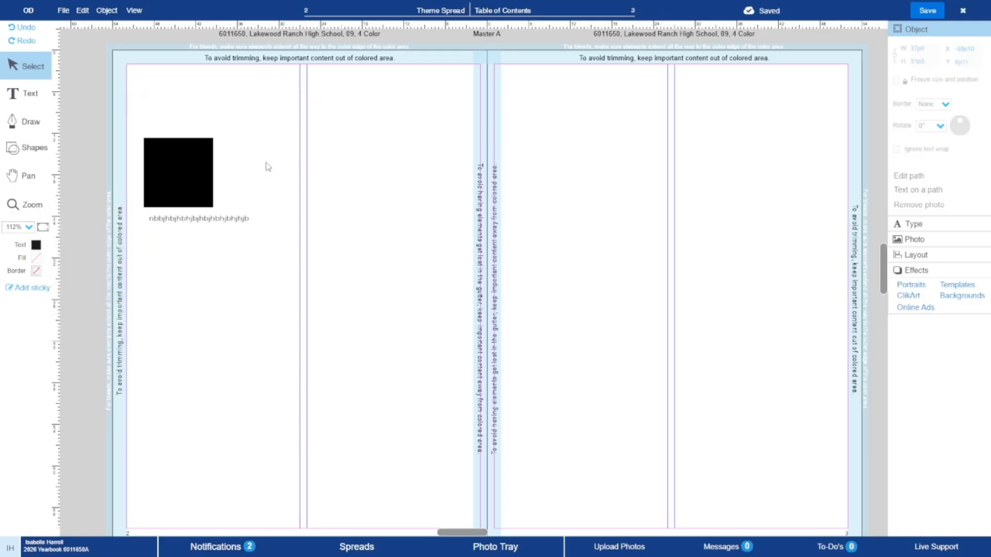
Place a 10p0 by 10p0 starburst shape on page 2, move it toward the page's upper middle, and delete it.
{"action": "left_click", "coordinate": [37, 148]}
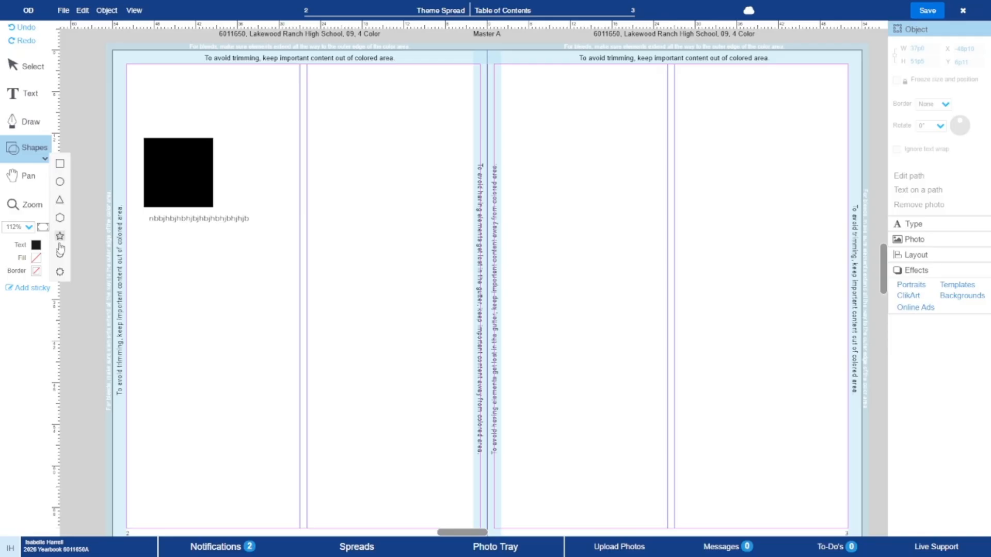
{"action": "left_click", "coordinate": [60, 271]}
{"action": "left_click_drag", "start_coordinate": [467, 287], "coordinate": [339, 237]}
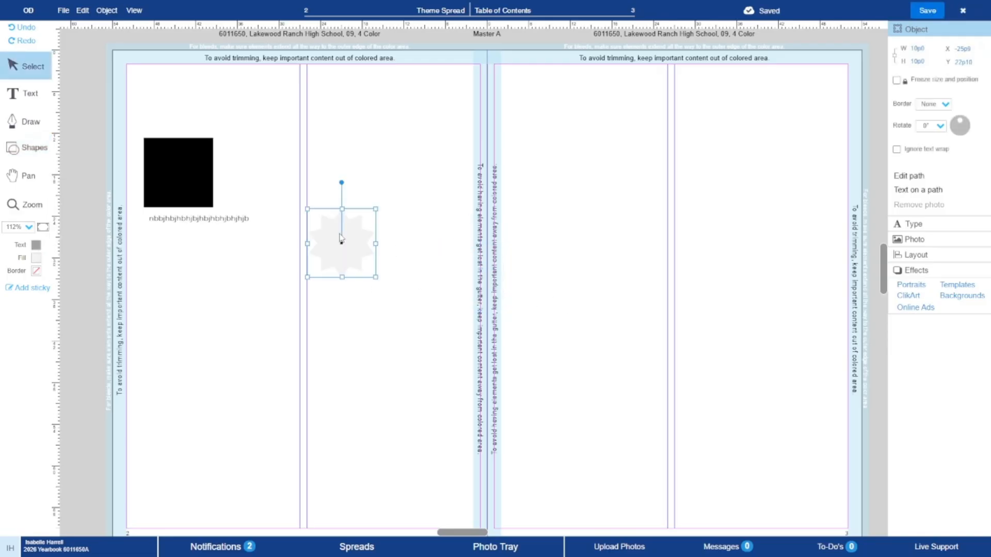
{"action": "key", "text": "Delete"}
Pan across the spread, zoom in on the black square and its text, and fit the spread to the page view.
{"action": "left_click", "coordinate": [32, 153]}
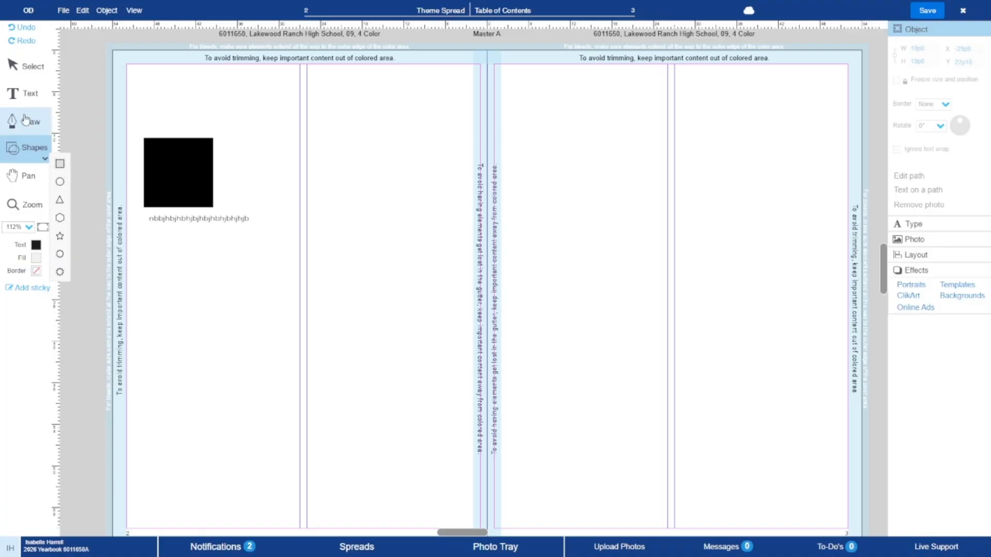
{"action": "left_click", "coordinate": [25, 176]}
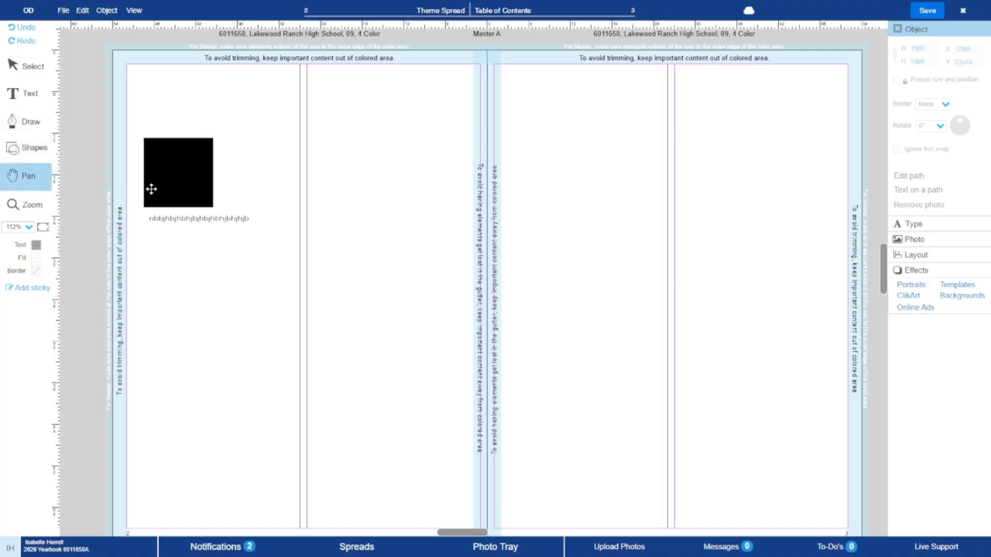
{"action": "left_click_drag", "start_coordinate": [150, 188], "coordinate": [420, 194]}
{"action": "left_click", "coordinate": [31, 205]}
{"action": "left_click_drag", "start_coordinate": [206, 172], "coordinate": [353, 289]}
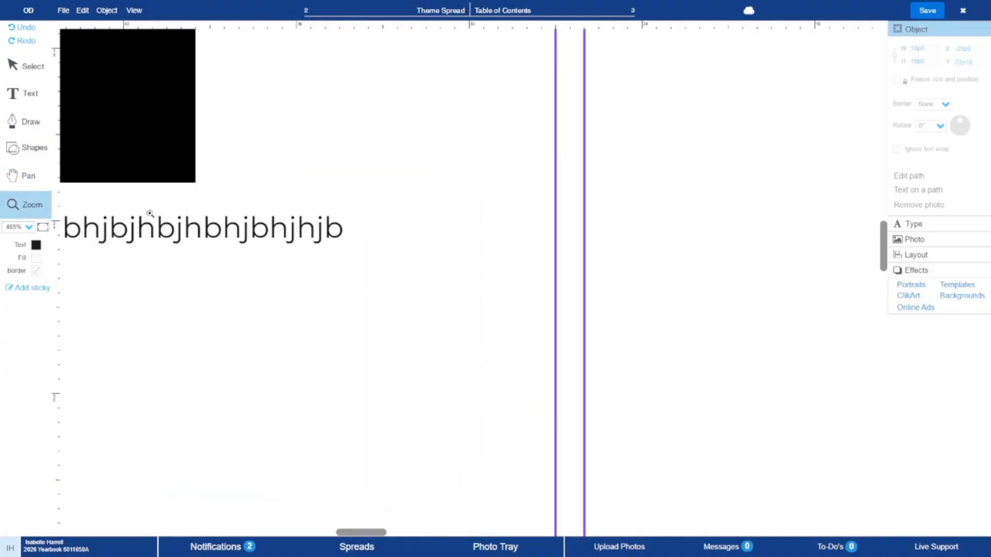
{"action": "left_click", "coordinate": [42, 230]}
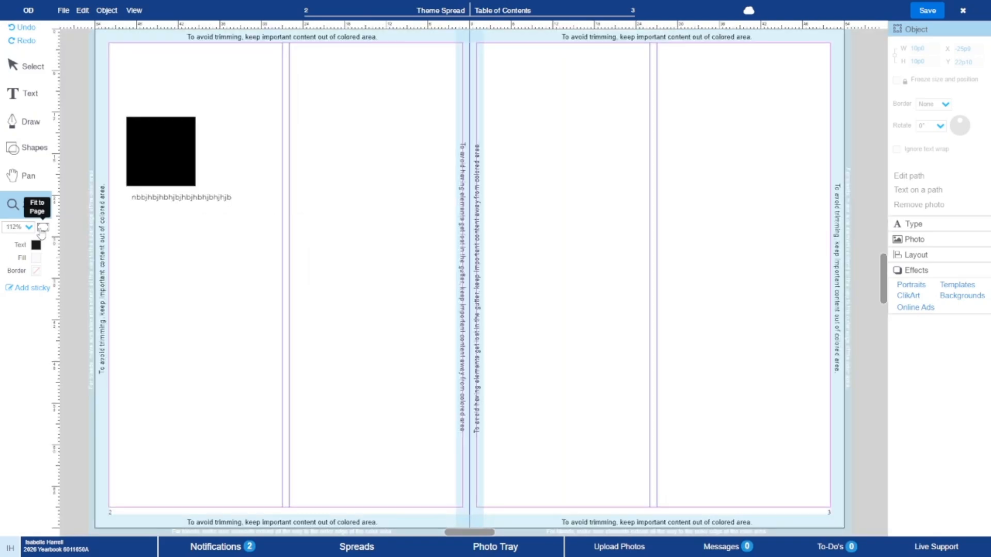
Set the zoom to 75%, zoom in on an area framing the whole spread, and check the preset zoom levels.
{"action": "left_click", "coordinate": [28, 227]}
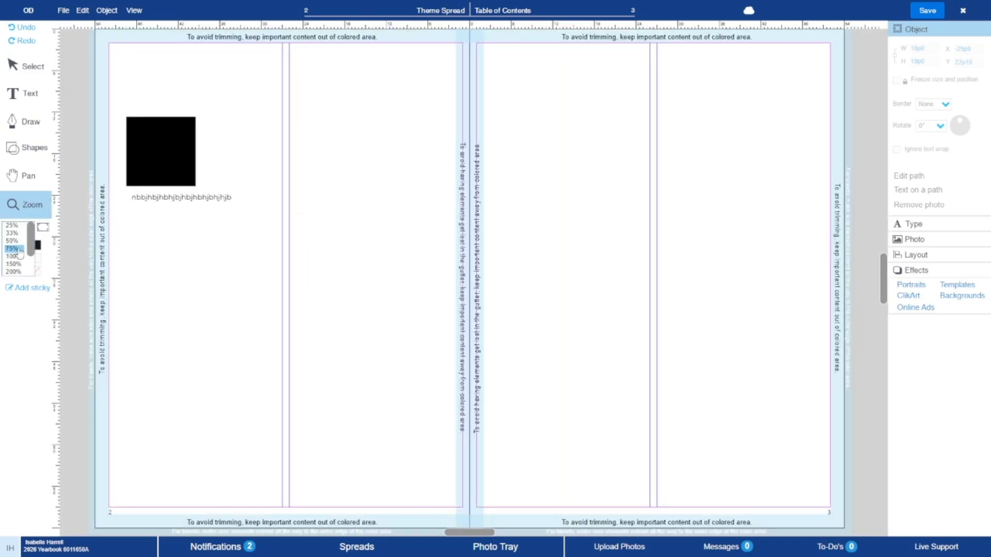
{"action": "left_click", "coordinate": [18, 253]}
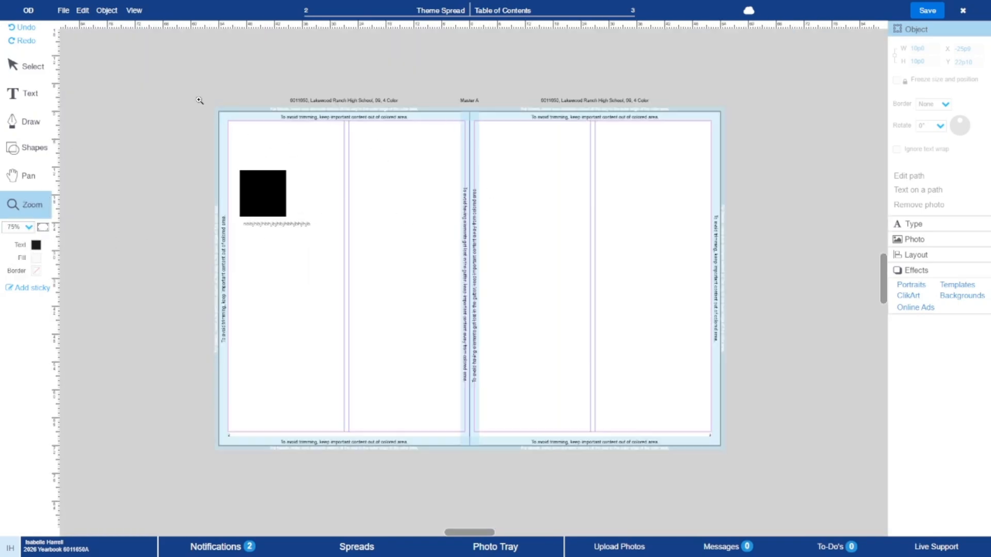
{"action": "left_click_drag", "start_coordinate": [195, 98], "coordinate": [745, 466]}
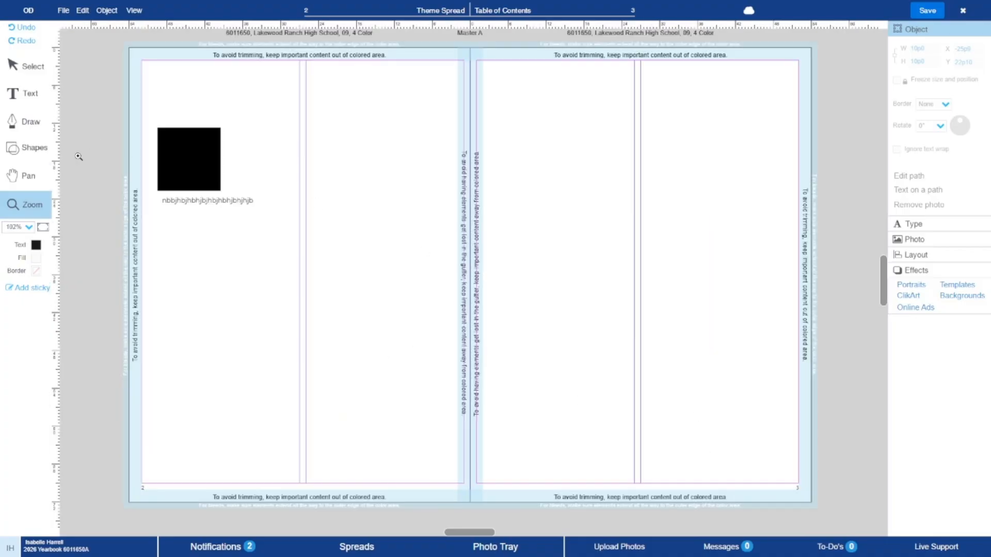
{"action": "left_click", "coordinate": [28, 227]}
{"action": "scroll", "coordinate": [14, 273], "scroll_direction": "down", "scroll_amount": 3}
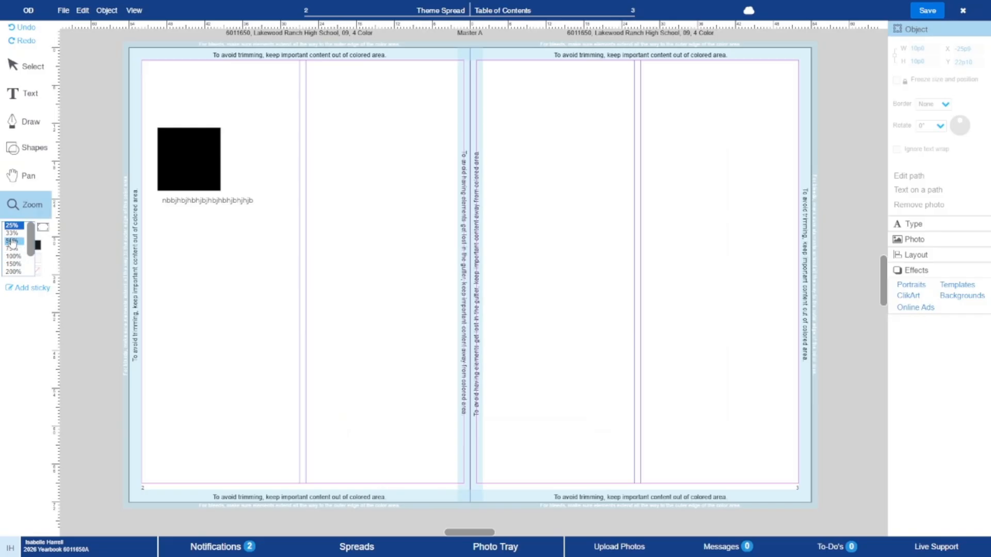
{"action": "left_click", "coordinate": [42, 209]}
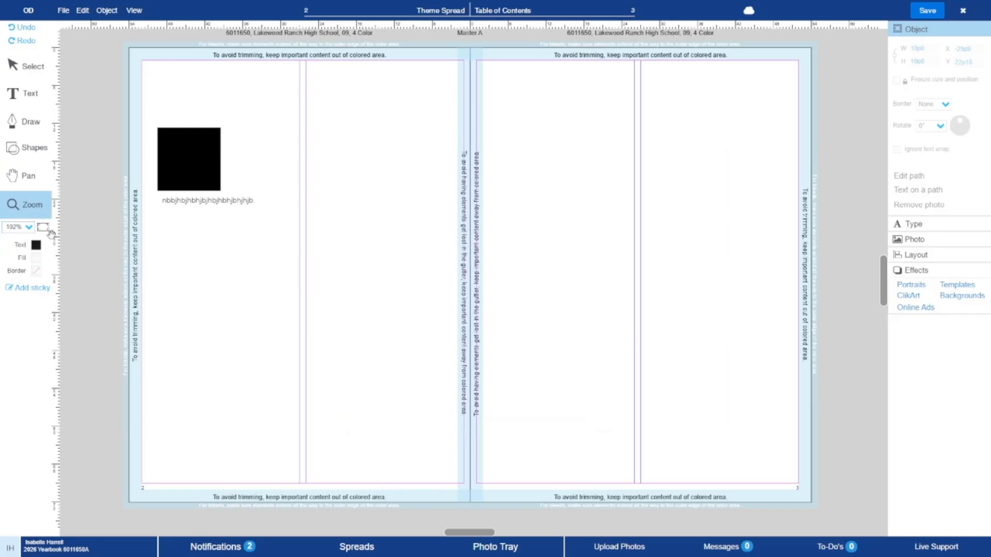
Select the filler text box below the black square and browse the swatches available for its text color.
{"action": "left_click", "coordinate": [28, 66]}
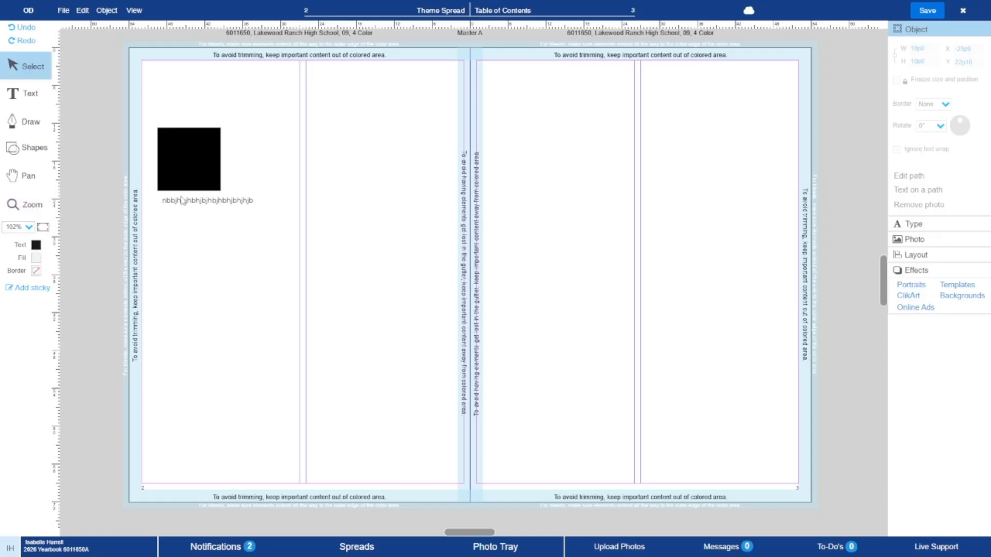
{"action": "left_click", "coordinate": [183, 200]}
{"action": "left_click", "coordinate": [36, 245]}
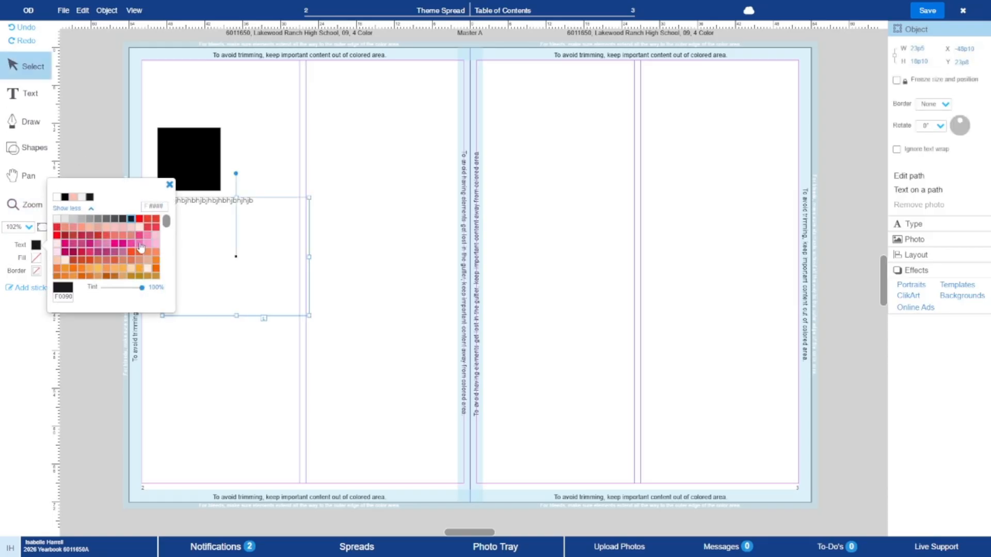
{"action": "scroll", "coordinate": [140, 248], "scroll_direction": "down", "scroll_amount": 3}
{"action": "scroll", "coordinate": [140, 261], "scroll_direction": "up", "scroll_amount": 5}
{"action": "scroll", "coordinate": [109, 247], "scroll_direction": "down", "scroll_amount": 5}
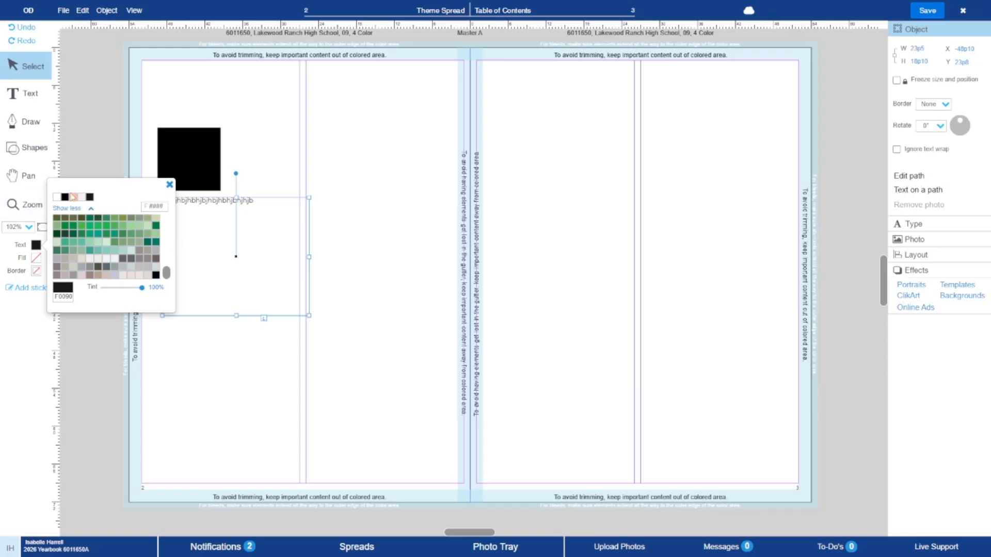
Recolor the text in the selected text box to green F5160.
{"action": "scroll", "coordinate": [114, 239], "scroll_direction": "up", "scroll_amount": 5}
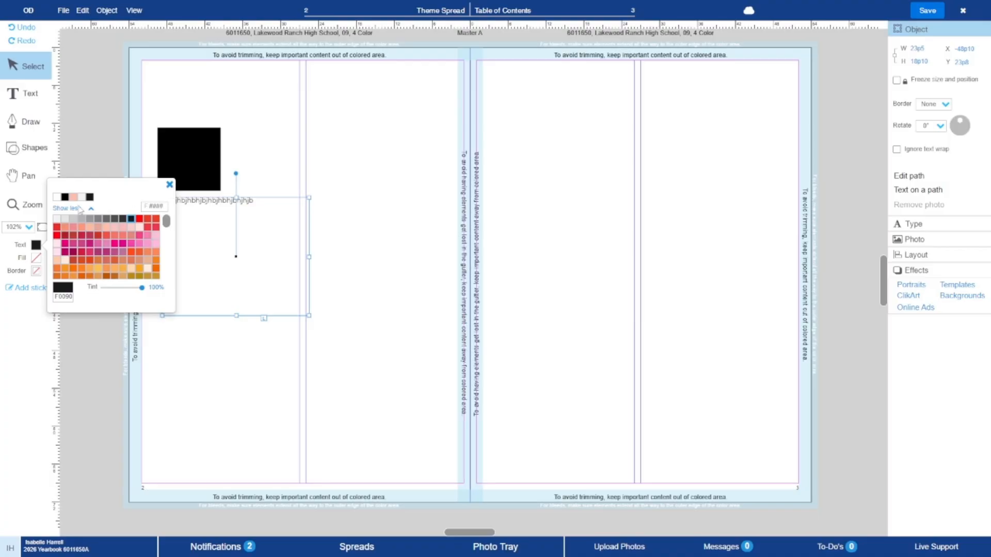
{"action": "scroll", "coordinate": [98, 246], "scroll_direction": "down", "scroll_amount": 5}
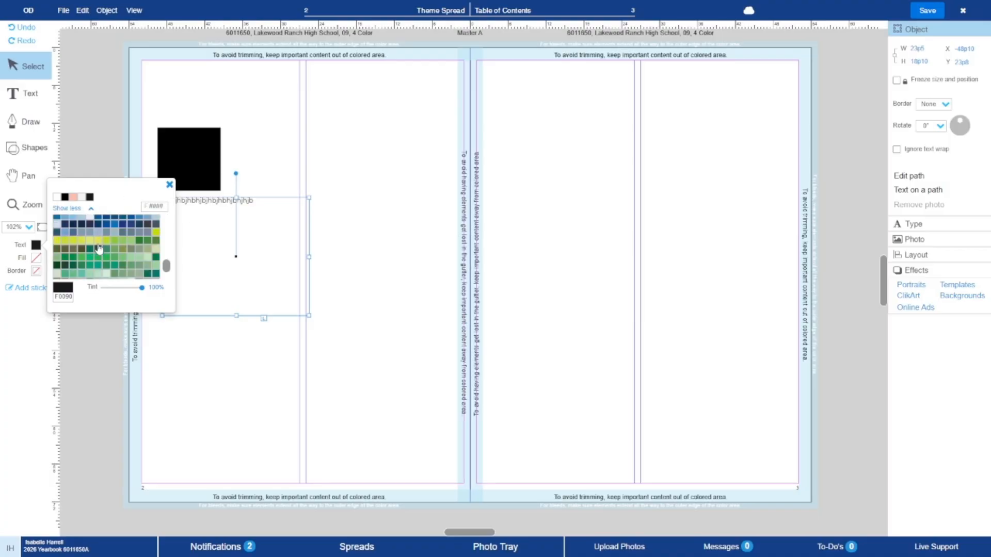
{"action": "left_click", "coordinate": [98, 245]}
{"action": "left_click", "coordinate": [105, 252]}
{"action": "left_click", "coordinate": [141, 235]}
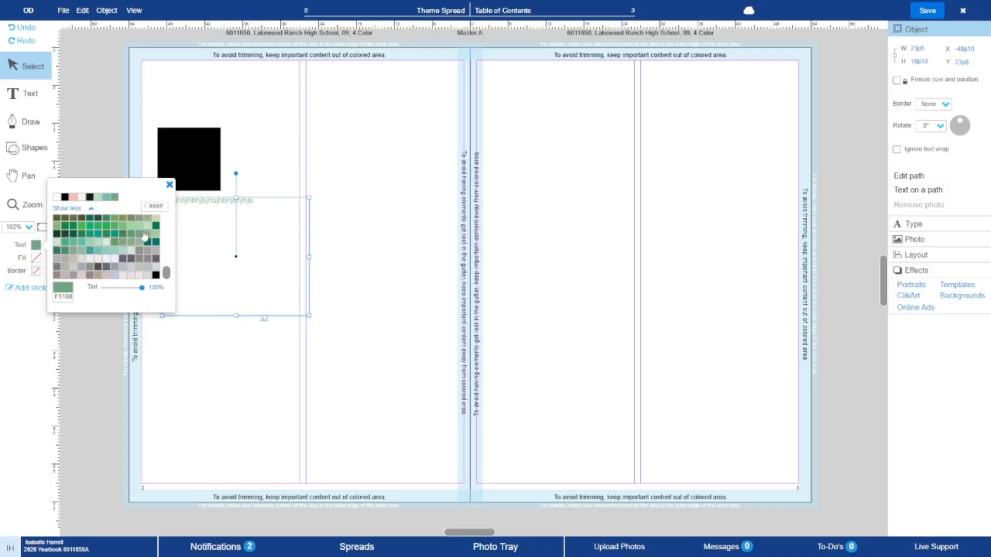
{"action": "left_click", "coordinate": [169, 185]}
Try gray F0030 as the text box's fill, remove it again, and look at the border color options.
{"action": "left_click", "coordinate": [36, 258]}
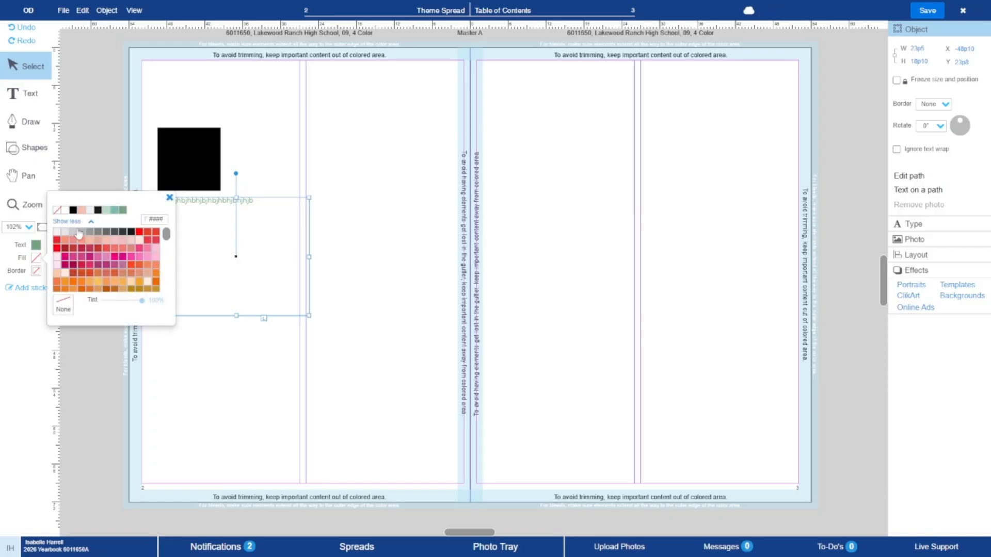
{"action": "left_click", "coordinate": [80, 235]}
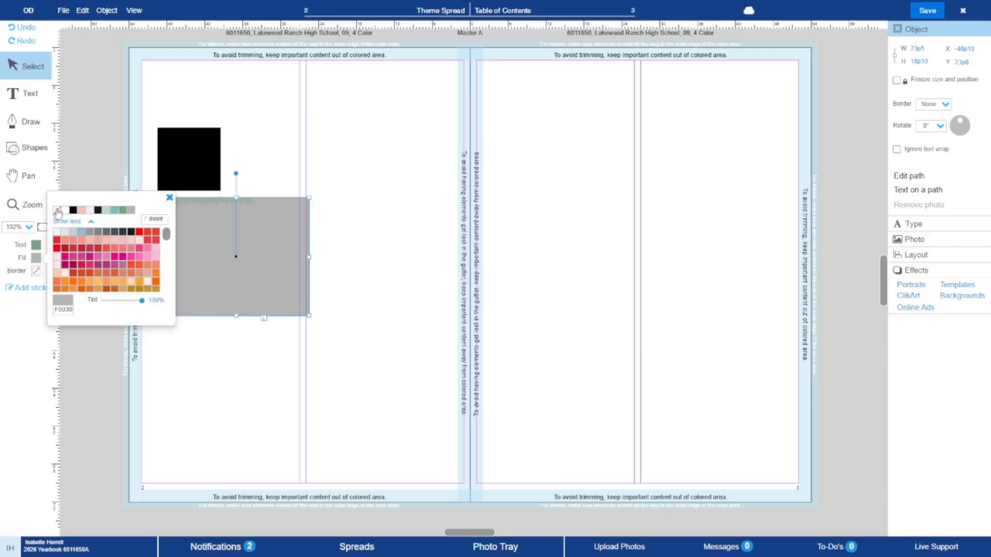
{"action": "left_click", "coordinate": [170, 198]}
{"action": "left_click", "coordinate": [36, 270]}
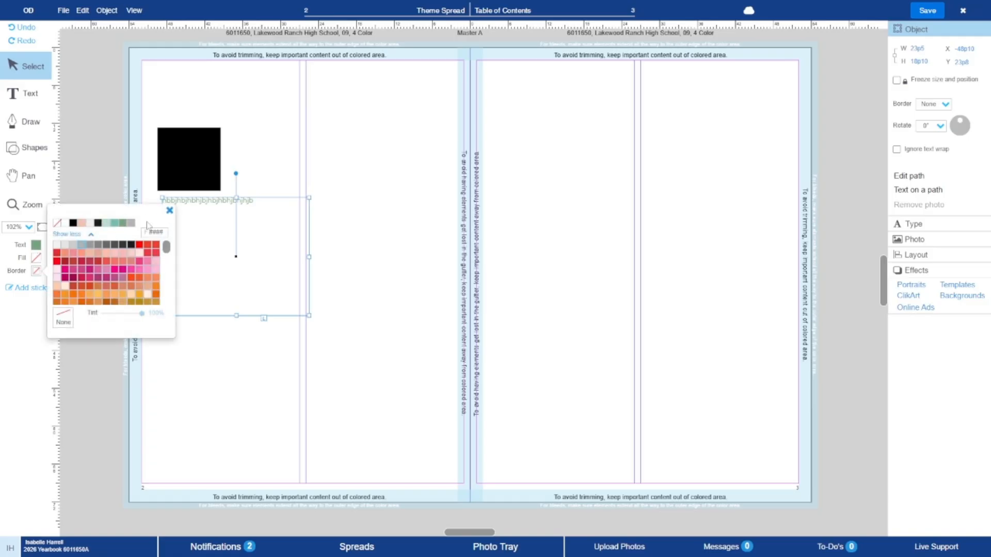
{"action": "left_click", "coordinate": [169, 211]}
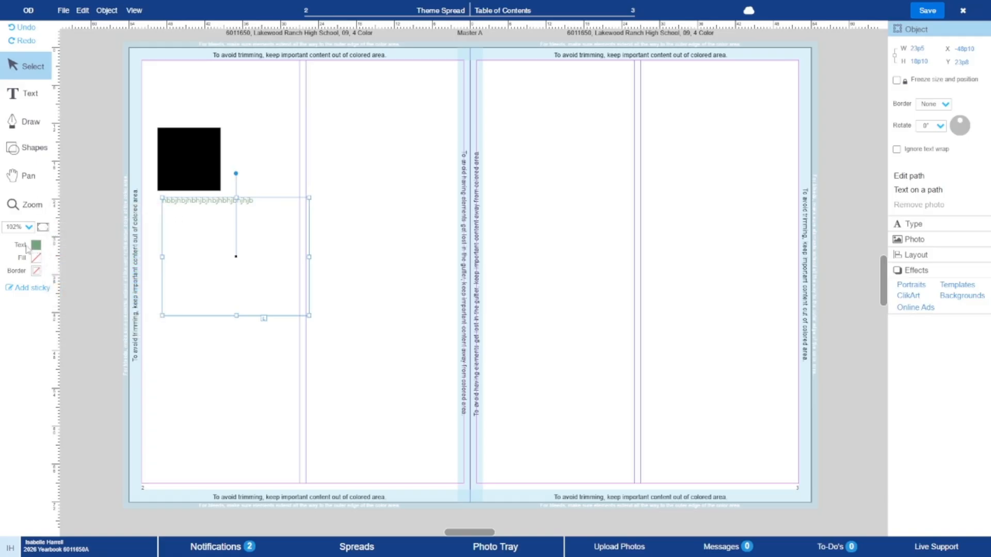
Place a sticky note beside the black square and enter the note text "mreoemroemroemroe".
{"action": "left_click", "coordinate": [30, 289]}
{"action": "mouse_move", "coordinate": [489, 287]}
{"action": "left_mouse_down"}
{"action": "mouse_move", "coordinate": [371, 237]}
{"action": "mouse_move", "coordinate": [232, 137]}
{"action": "mouse_move", "coordinate": [245, 142]}
{"action": "left_mouse_up"}
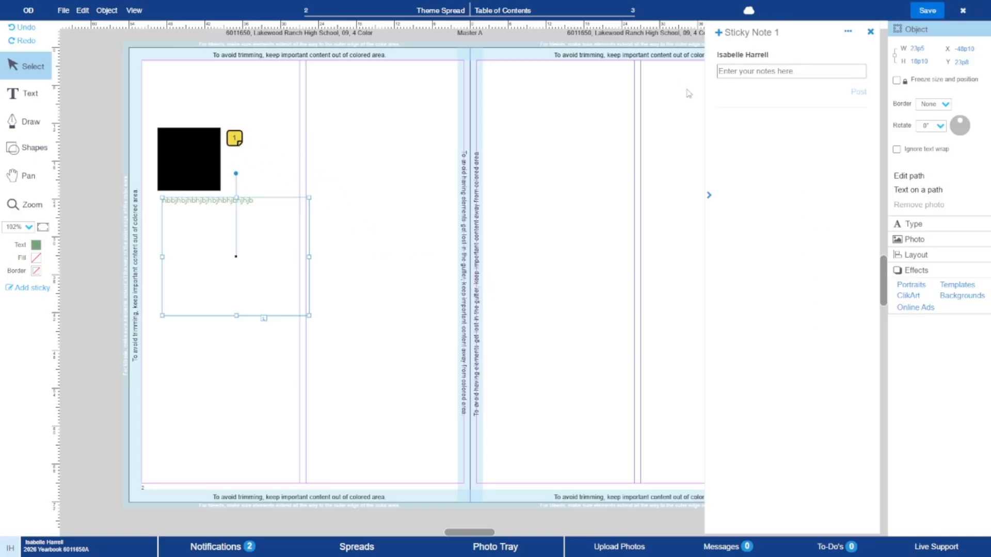
{"action": "left_click", "coordinate": [732, 67]}
{"action": "type", "text": "mreoemroemroemroe"}
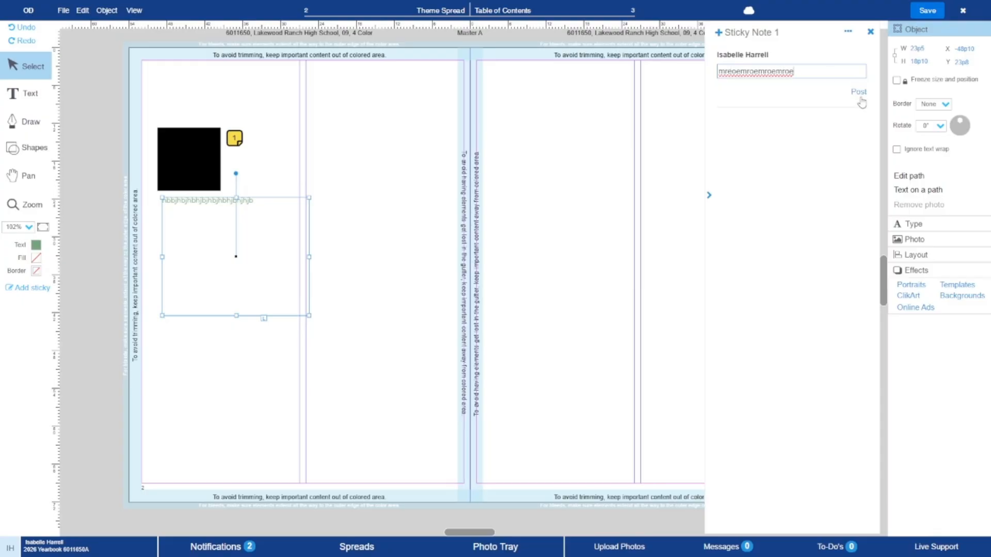
{"action": "left_click", "coordinate": [870, 32]}
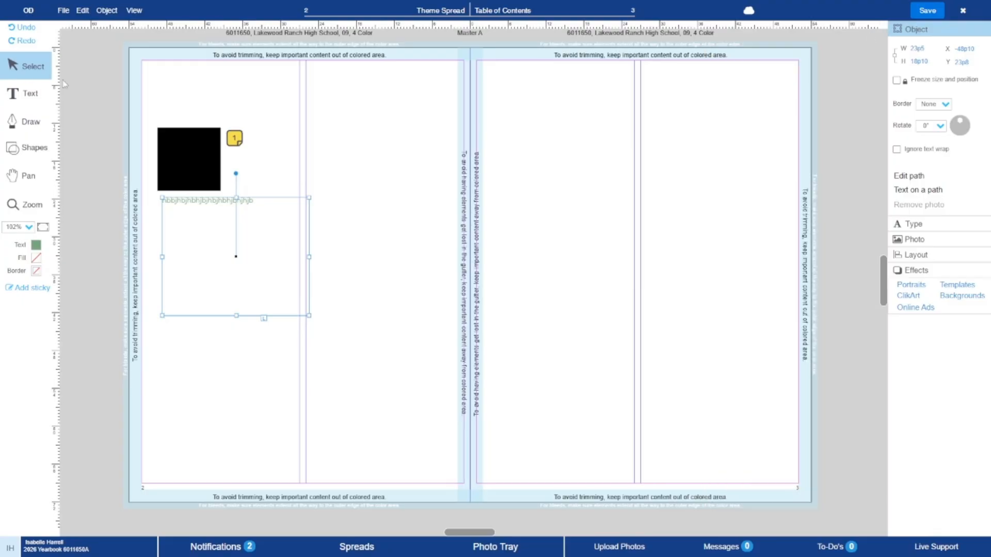
Move the sticky note farther away from the black square and delete the note.
{"action": "left_click_drag", "start_coordinate": [232, 143], "coordinate": [259, 144]}
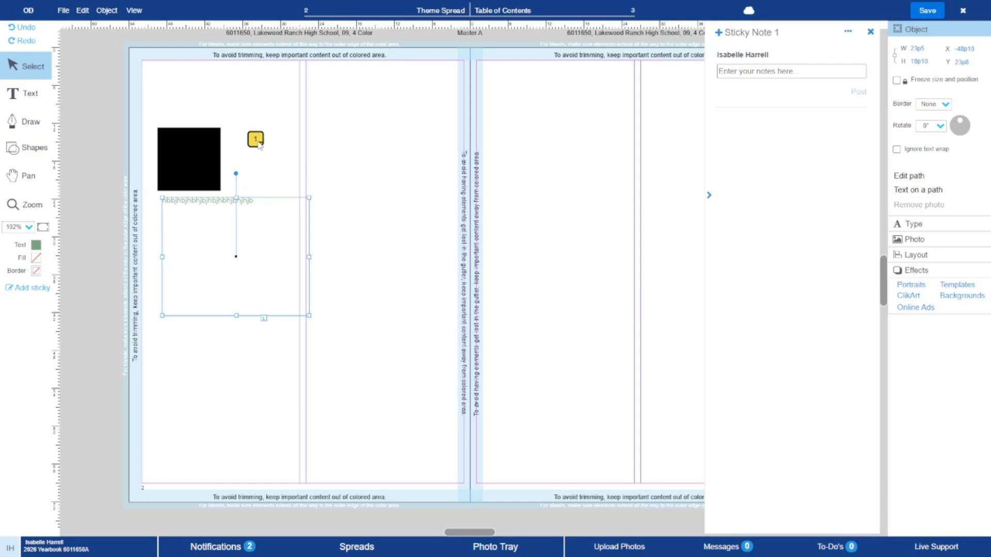
{"action": "mouse_move", "coordinate": [848, 32]}
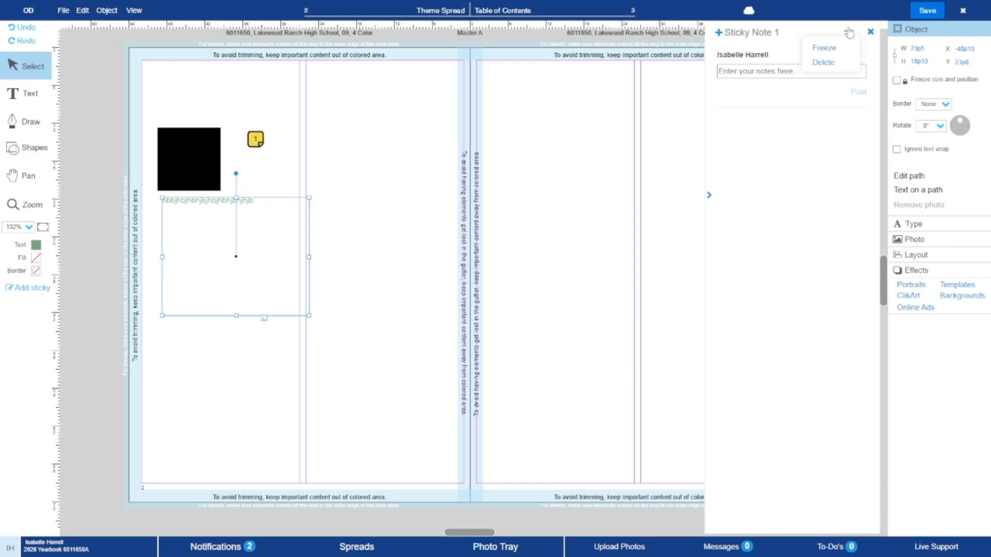
{"action": "left_click", "coordinate": [823, 63]}
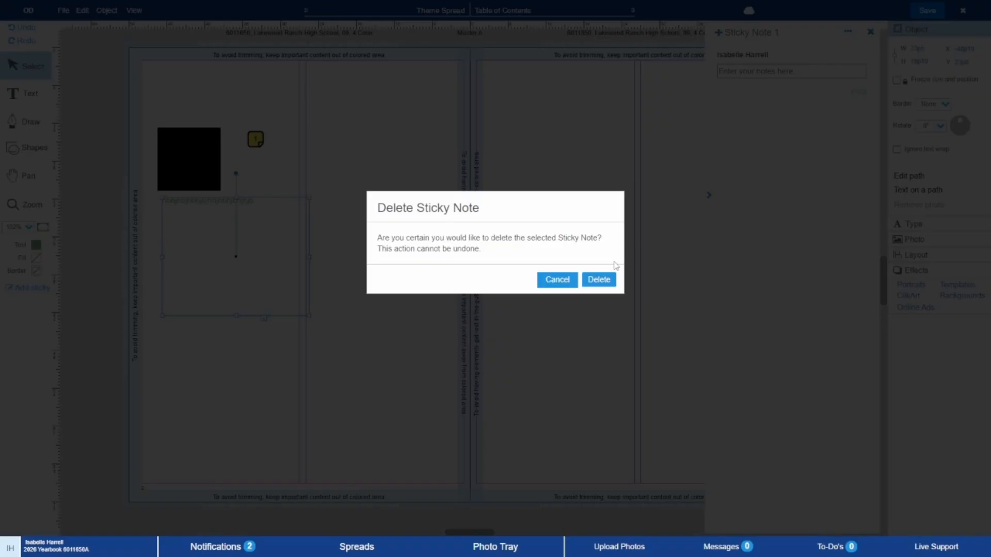
{"action": "left_click", "coordinate": [611, 277]}
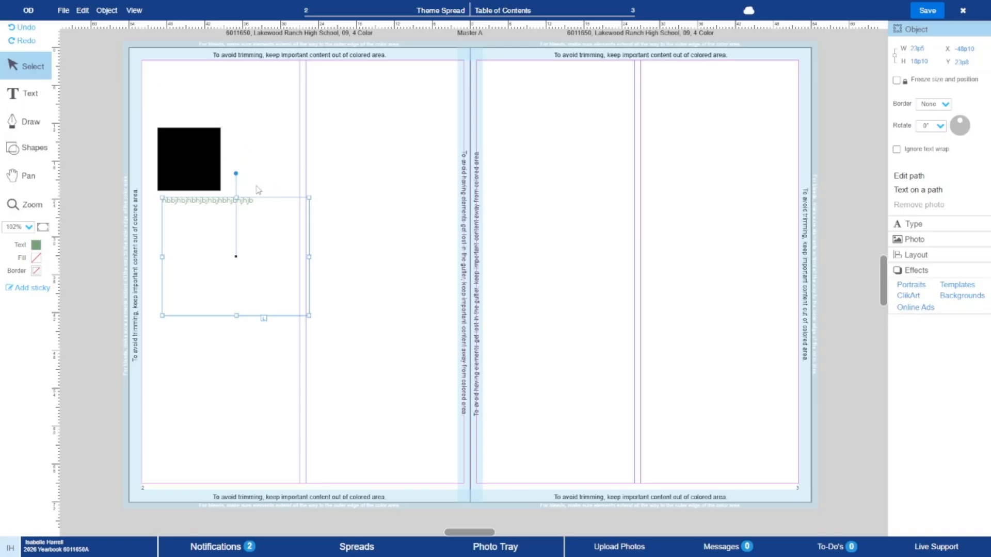
Move the black square horizontally to about X -46p10, above the text.
{"action": "left_click", "coordinate": [416, 156]}
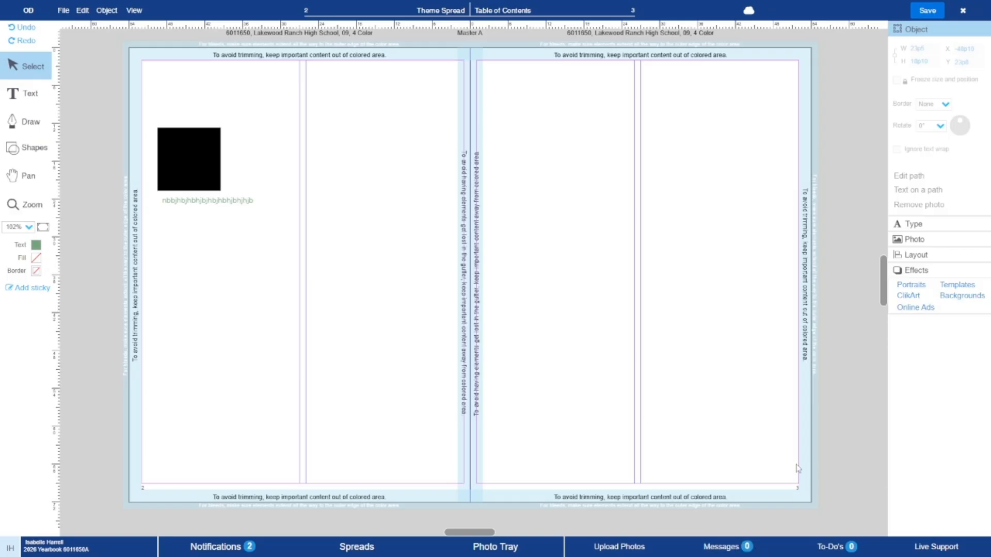
{"action": "left_click", "coordinate": [186, 158]}
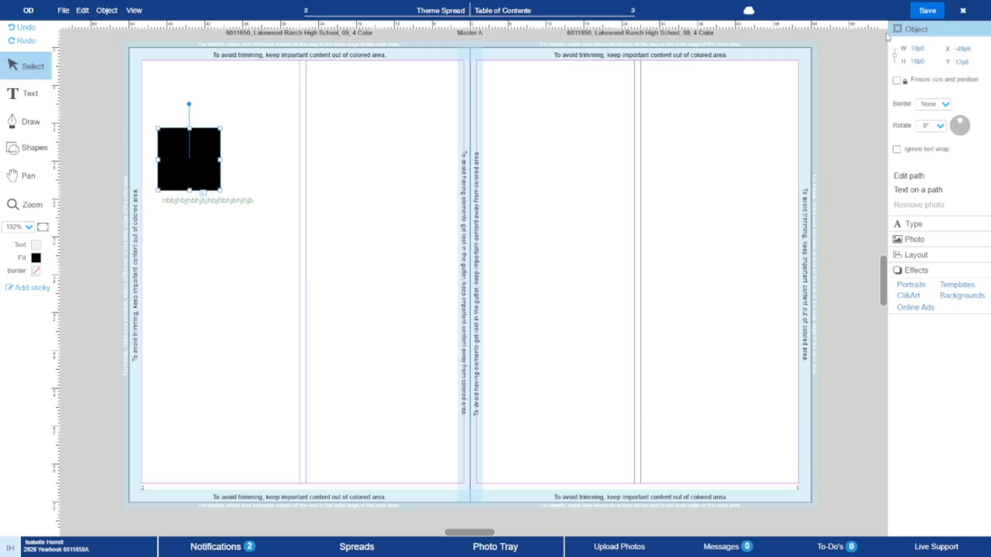
{"action": "left_click", "coordinate": [928, 49]}
{"action": "left_click", "coordinate": [936, 39]}
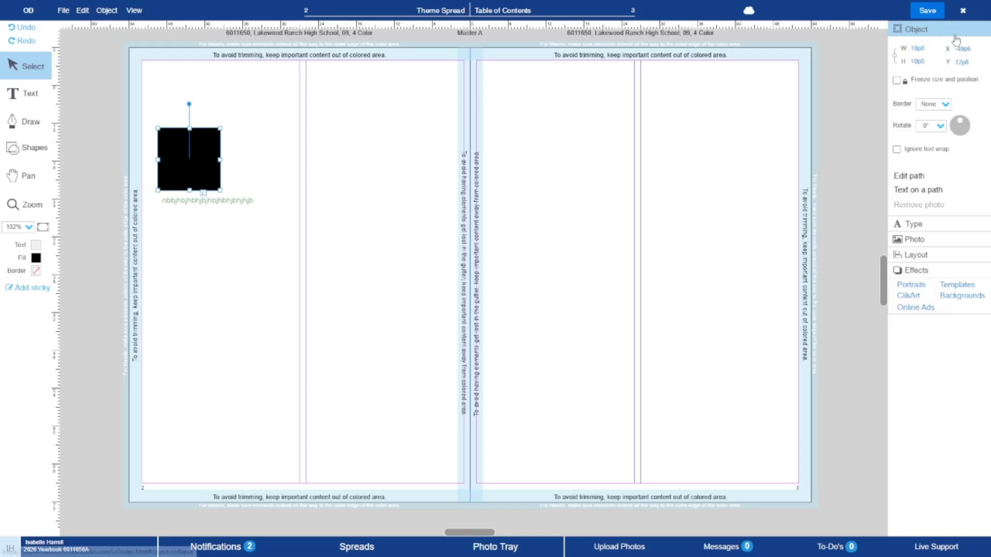
{"action": "left_click_drag", "start_coordinate": [206, 166], "coordinate": [196, 140]}
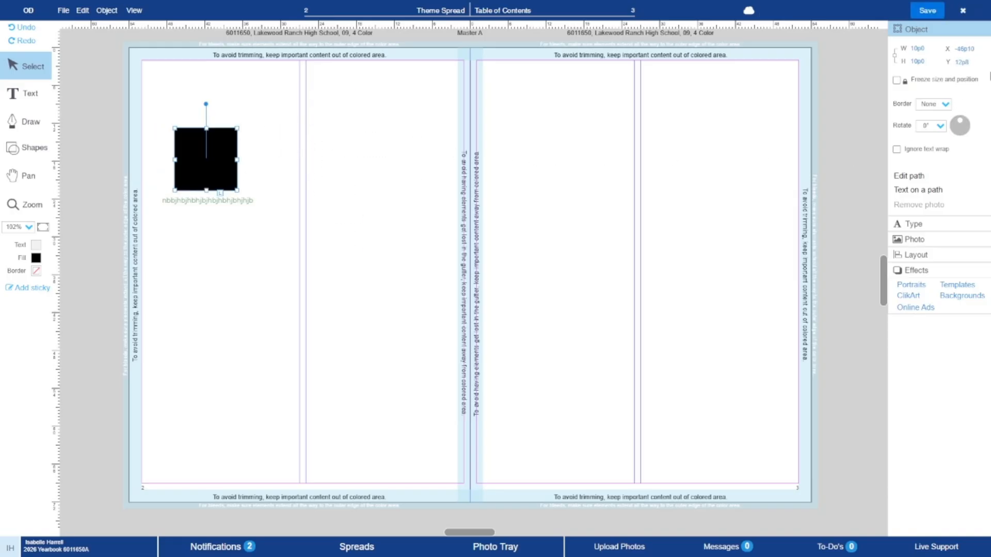
Freeze the black square's size and position, and unfreeze it again.
{"action": "left_click", "coordinate": [896, 80]}
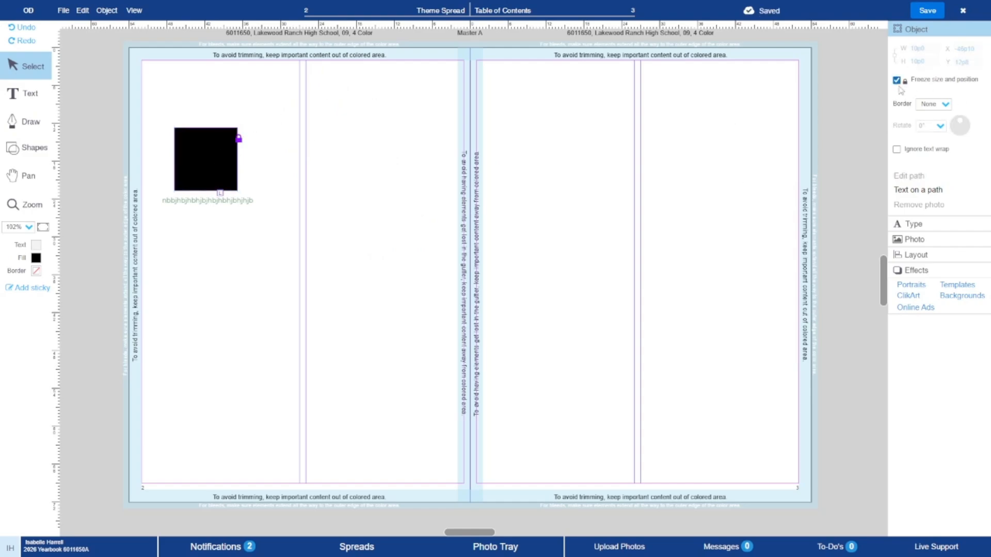
{"action": "left_click", "coordinate": [896, 81]}
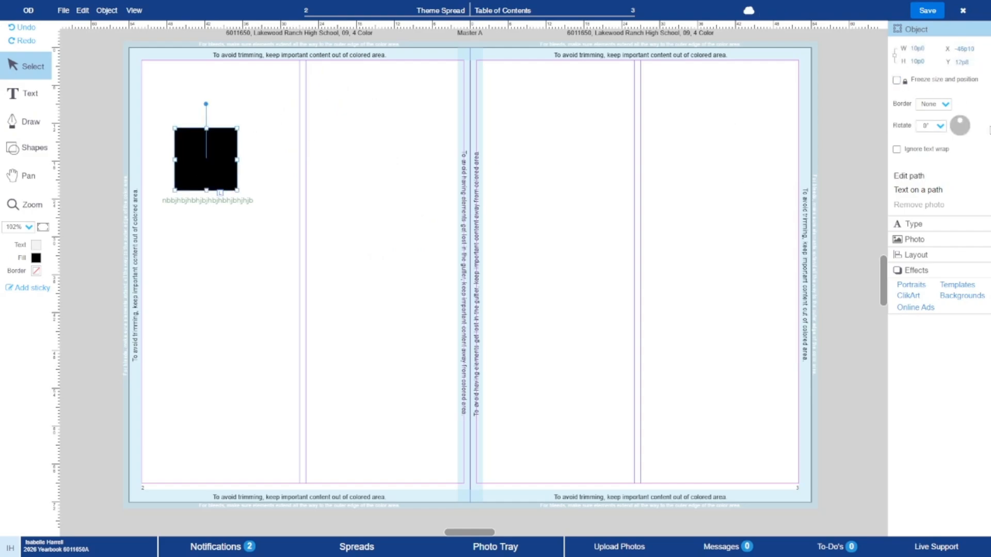
Give the black square a 9 pt border in green F5160 and move it to about X -48p8, Y 7p7.
{"action": "left_click", "coordinate": [944, 105]}
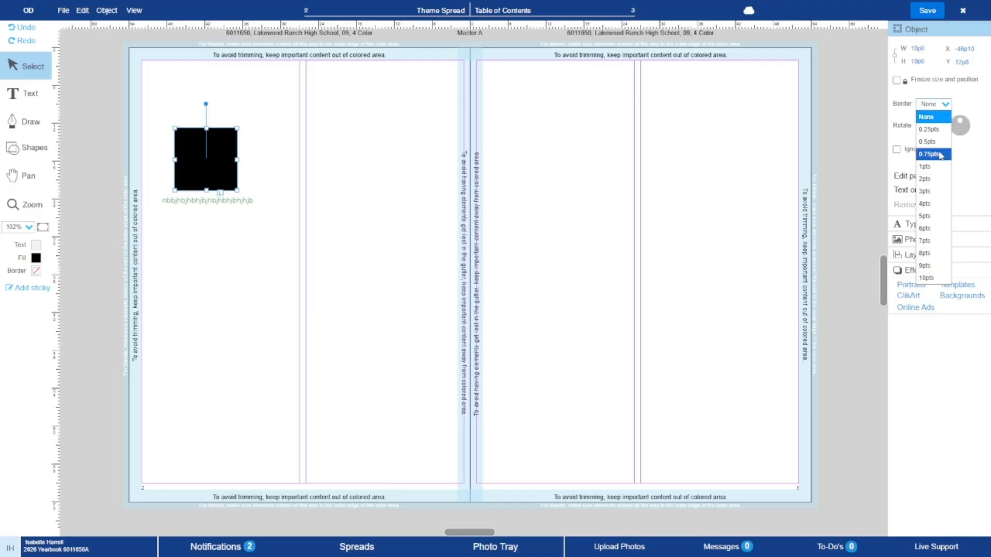
{"action": "left_click", "coordinate": [929, 266]}
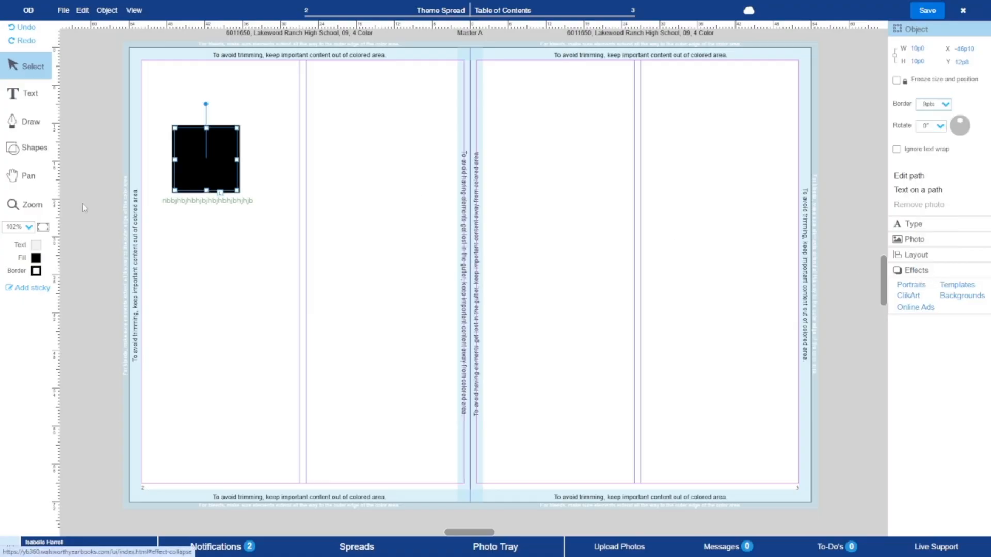
{"action": "left_click", "coordinate": [36, 270]}
{"action": "left_click", "coordinate": [122, 223]}
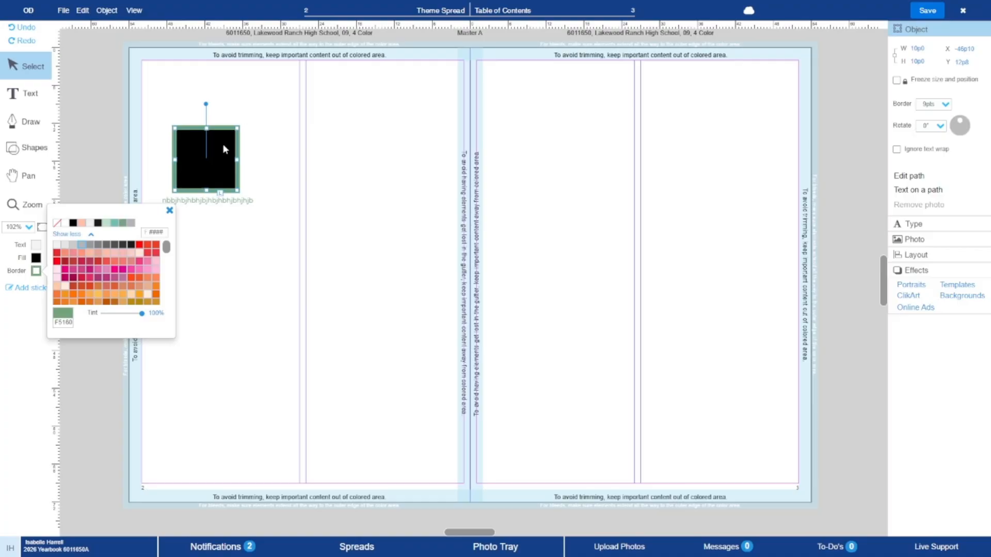
{"action": "left_click_drag", "start_coordinate": [225, 150], "coordinate": [212, 117]}
{"action": "left_click", "coordinate": [154, 135]}
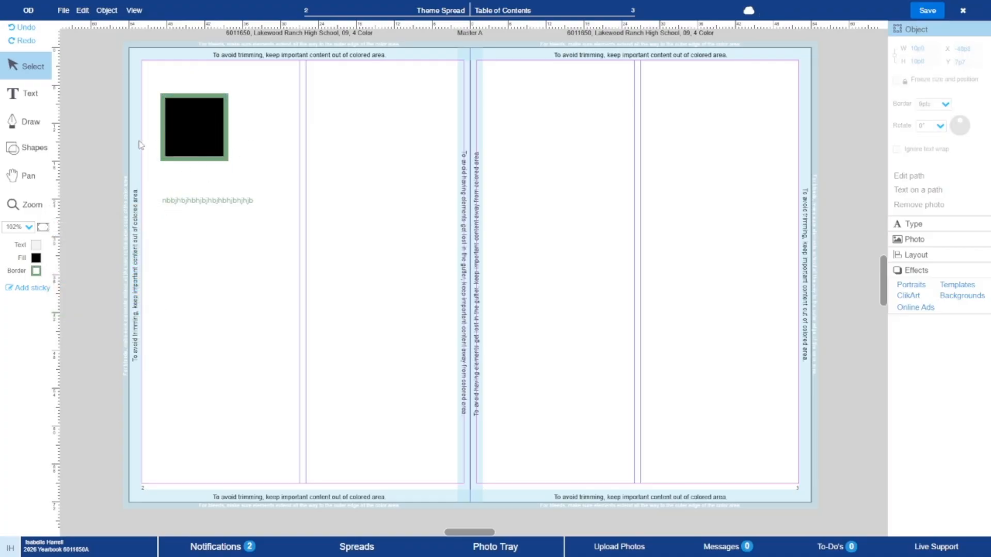
Reduce the black square's border thickness to 3 pt.
{"action": "left_click", "coordinate": [186, 145]}
{"action": "left_click", "coordinate": [945, 103]}
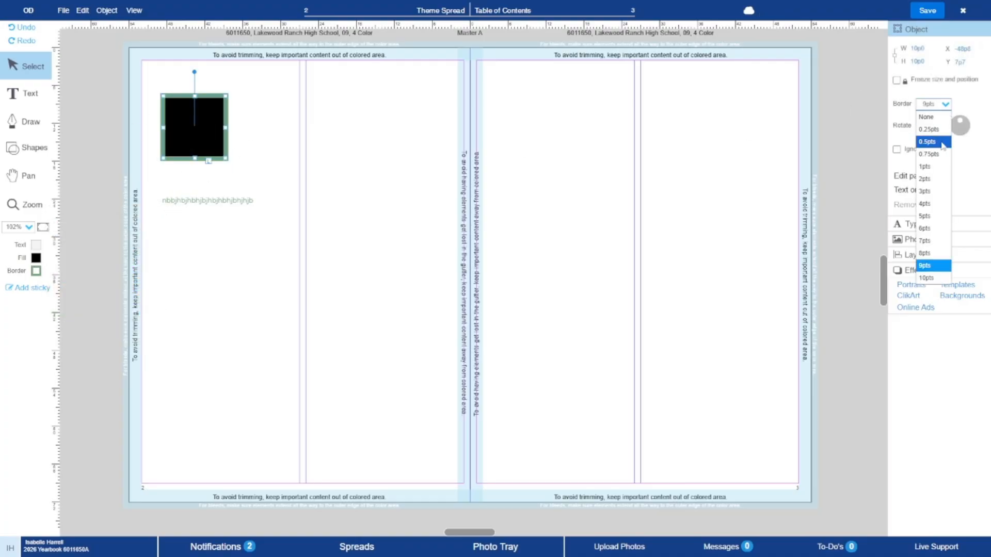
{"action": "left_click", "coordinate": [935, 192]}
{"action": "left_click", "coordinate": [455, 148]}
{"action": "left_click", "coordinate": [208, 159]}
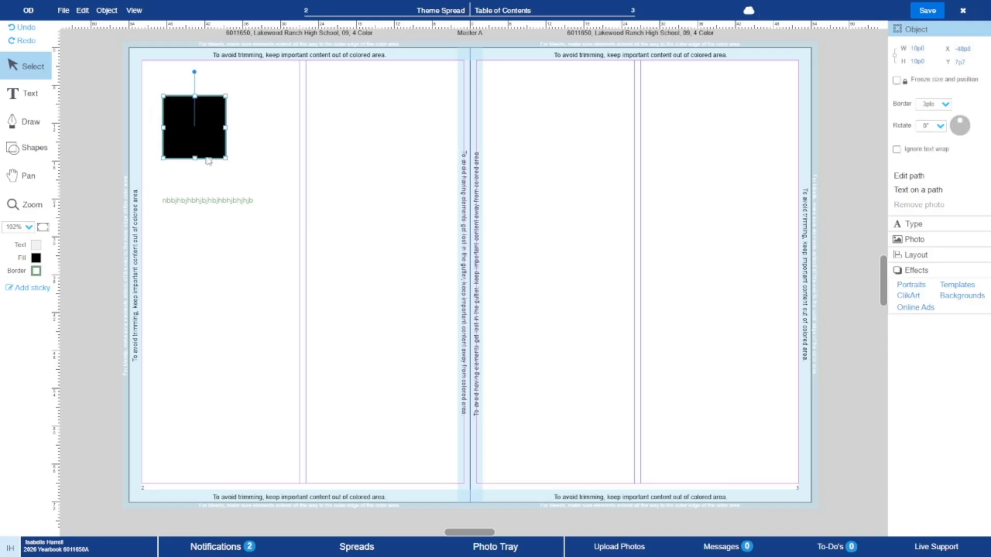
Try a freehand rotation of the black square to about 331° and set its rotation back to 0°.
{"action": "left_click", "coordinate": [942, 127]}
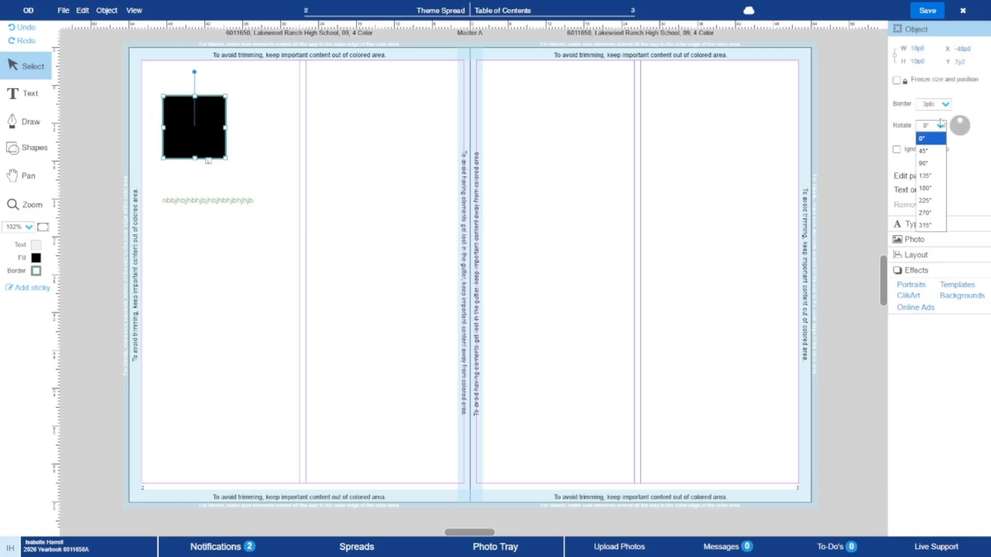
{"action": "left_click", "coordinate": [941, 124]}
{"action": "mouse_move", "coordinate": [961, 124]}
{"action": "left_mouse_down"}
{"action": "mouse_move", "coordinate": [961, 144]}
{"action": "mouse_move", "coordinate": [956, 118]}
{"action": "left_mouse_up"}
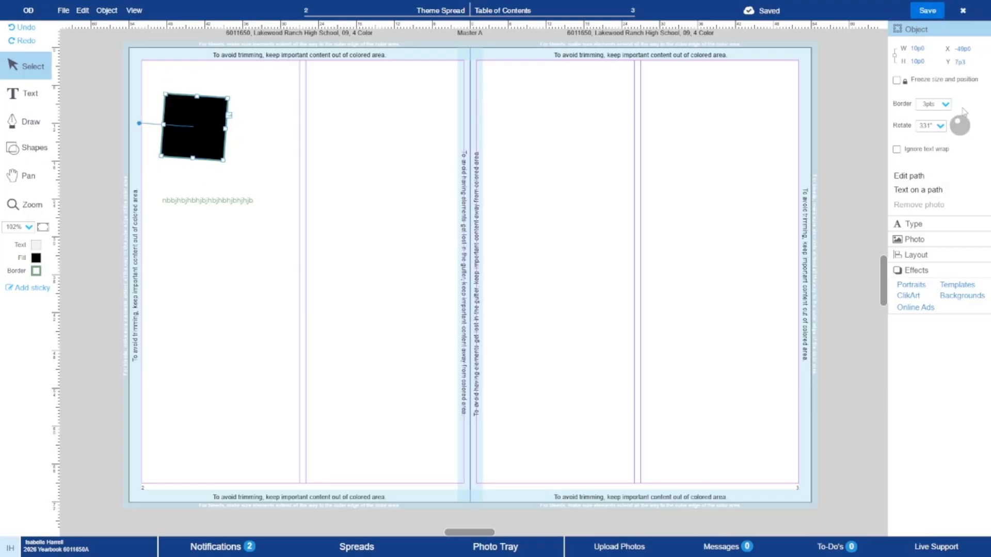
{"action": "left_click", "coordinate": [941, 125]}
{"action": "left_click", "coordinate": [936, 142]}
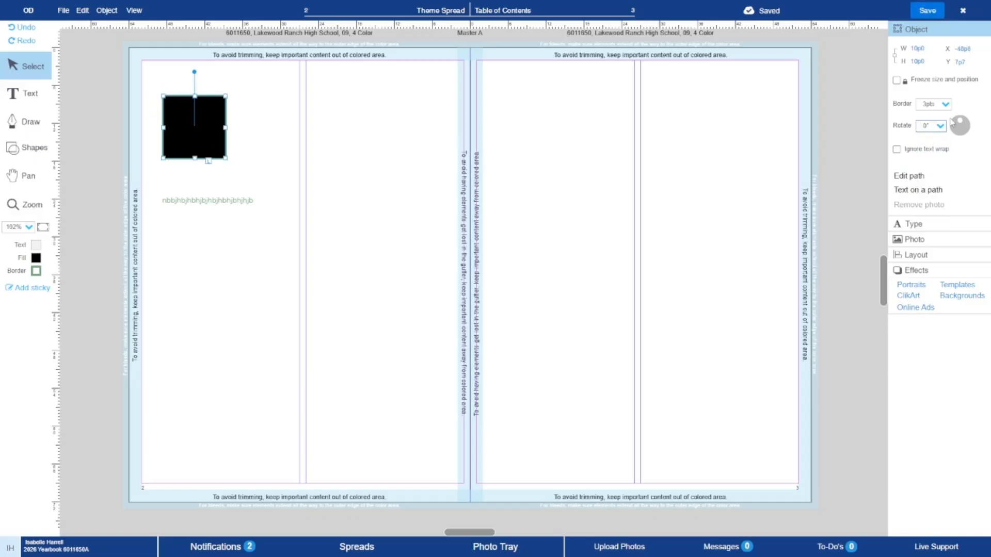
Move the text box up to about X -41p7, Y 7p8 so it overlaps the black square.
{"action": "left_click", "coordinate": [897, 150]}
{"action": "left_click", "coordinate": [212, 206]}
{"action": "left_click_drag", "start_coordinate": [212, 206], "coordinate": [259, 106]}
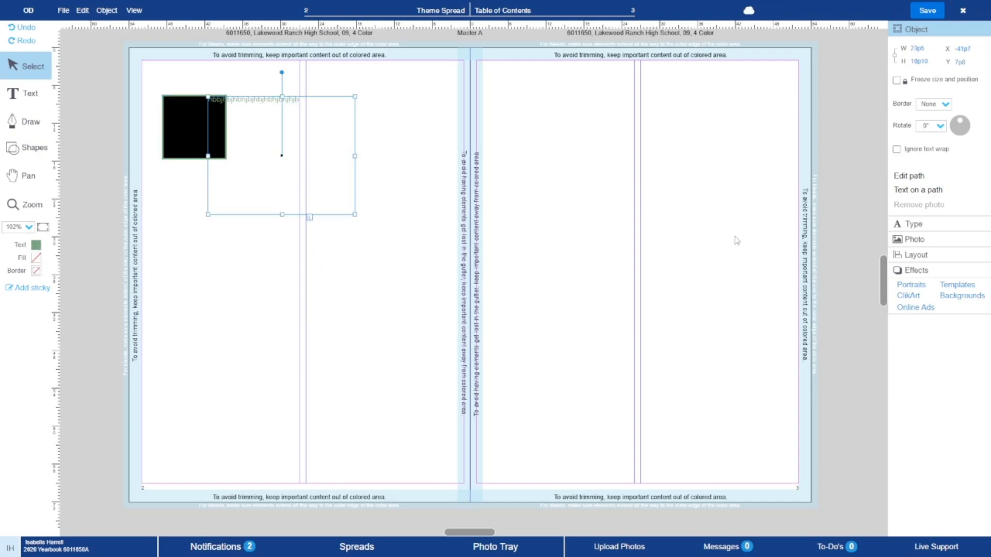
Apply the fourth Text Wrap option to the black square so the overlapping text flows around it.
{"action": "left_click", "coordinate": [184, 144]}
{"action": "left_click", "coordinate": [916, 254]}
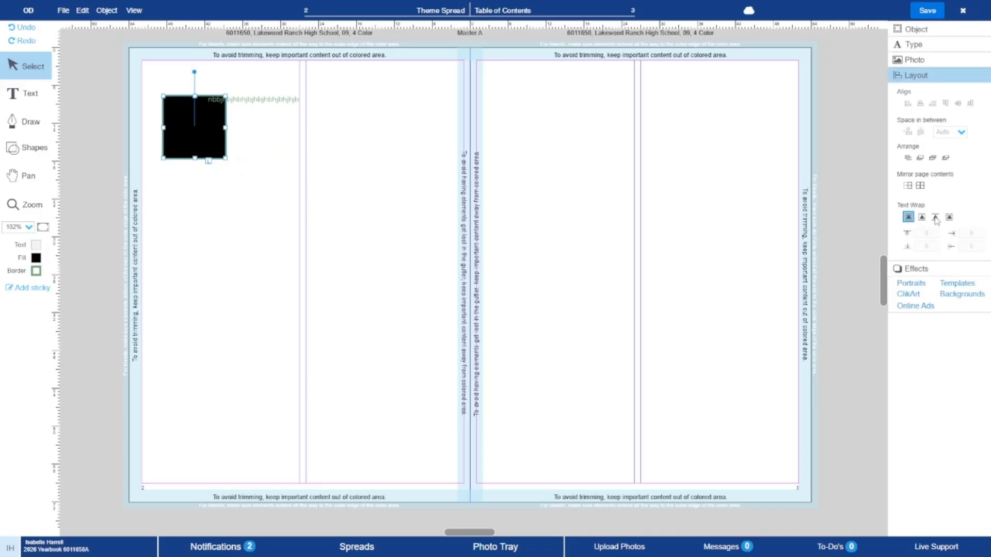
{"action": "left_click", "coordinate": [948, 218]}
{"action": "left_click", "coordinate": [237, 119]}
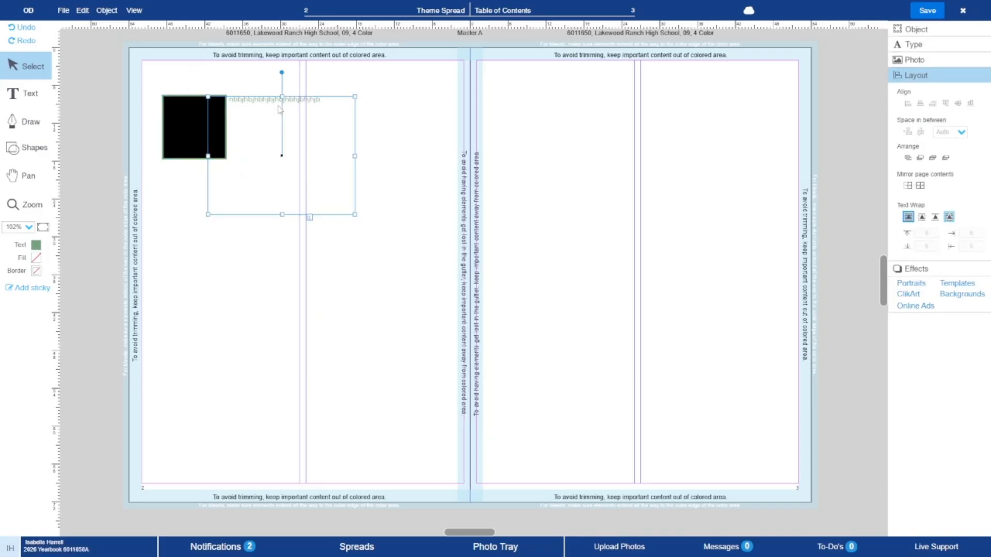
Resize the text box so it starts at the black square's left edge and extends a short way past its right side.
{"action": "left_click", "coordinate": [356, 156]}
{"action": "left_click", "coordinate": [356, 158]}
{"action": "left_click_drag", "start_coordinate": [354, 155], "coordinate": [281, 153]}
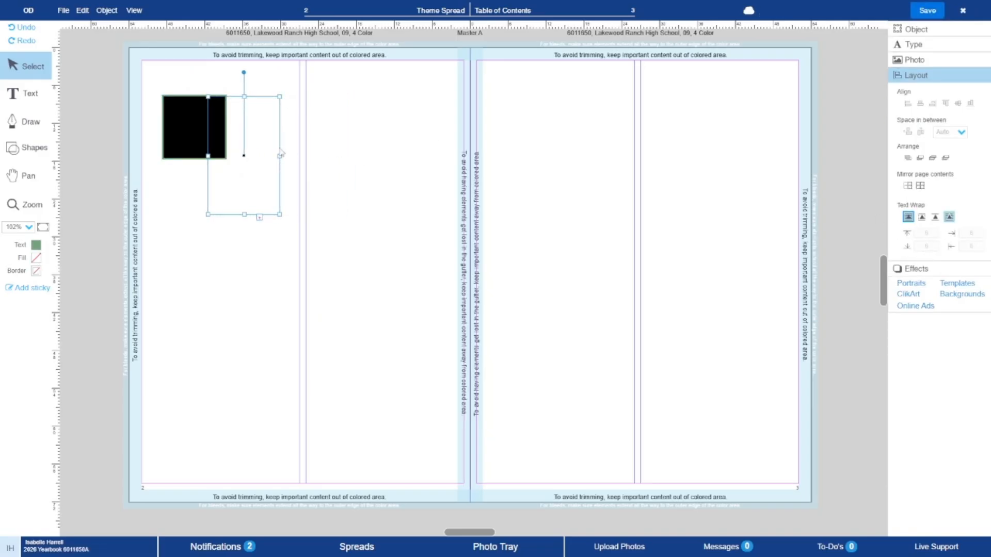
{"action": "left_click_drag", "start_coordinate": [208, 155], "coordinate": [172, 162]}
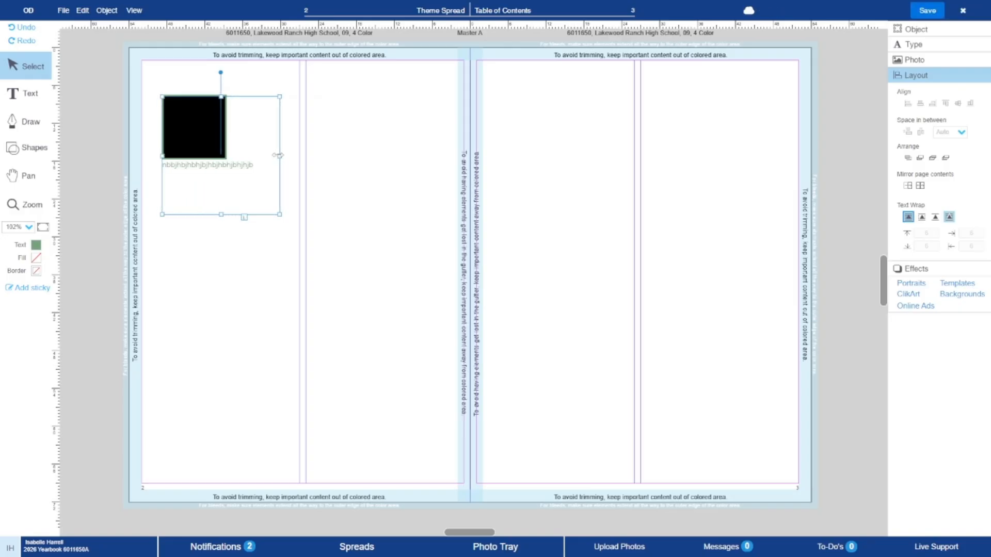
{"action": "left_click_drag", "start_coordinate": [279, 156], "coordinate": [292, 156]}
Break the text box's text into short lines that run beside the black square and finish editing it.
{"action": "double_click", "coordinate": [226, 166]}
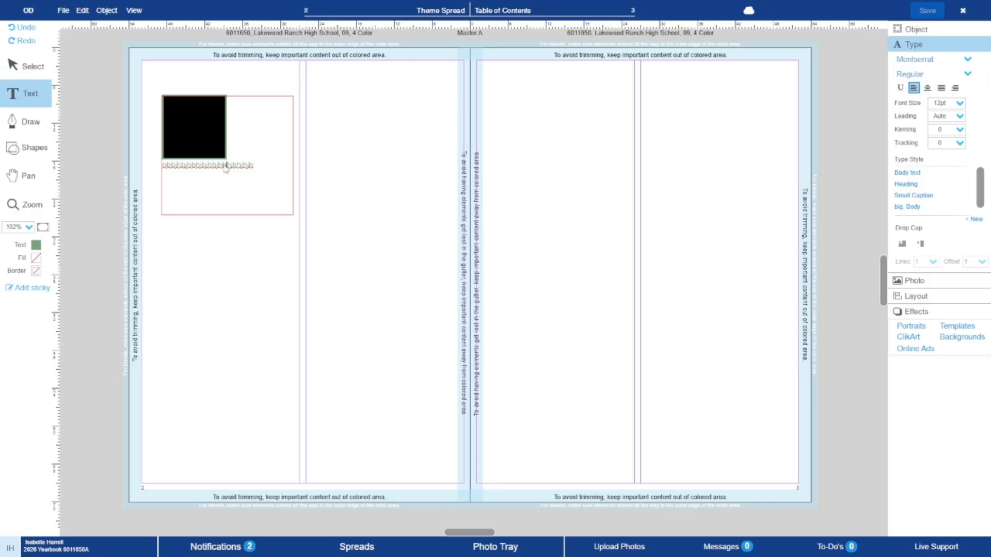
{"action": "key", "text": "Return"}
{"action": "key", "text": "Return"}
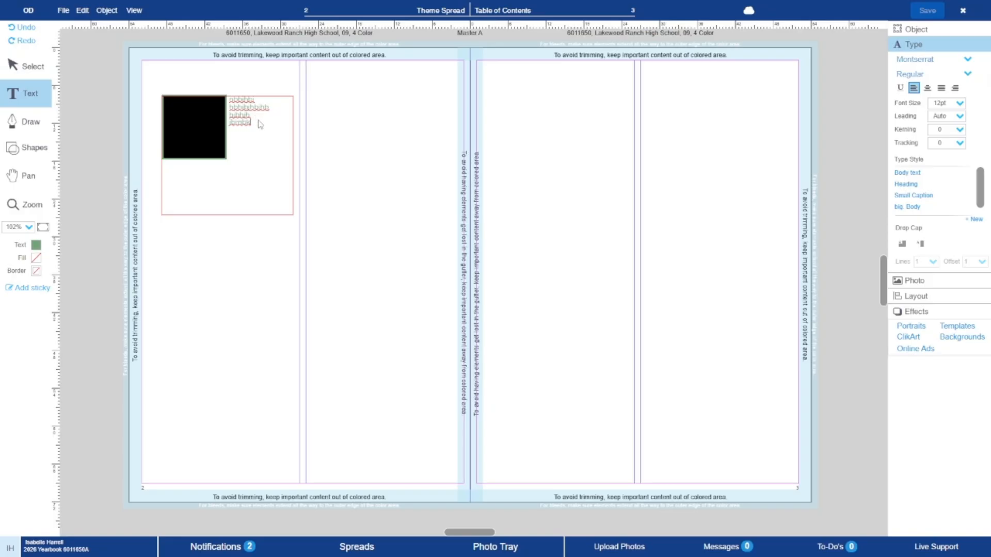
{"action": "type", "text": "hbihbihbihbihbihbihbihbihbihbihbih"}
{"action": "key", "text": "ctrl+="}
{"action": "key", "text": "super"}
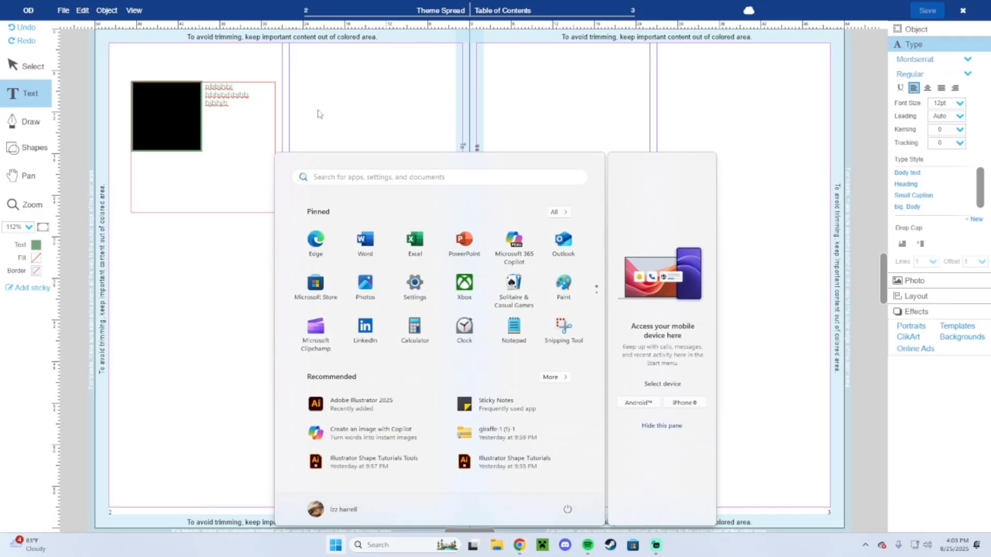
{"action": "left_click", "coordinate": [316, 113]}
{"action": "left_click", "coordinate": [232, 109]}
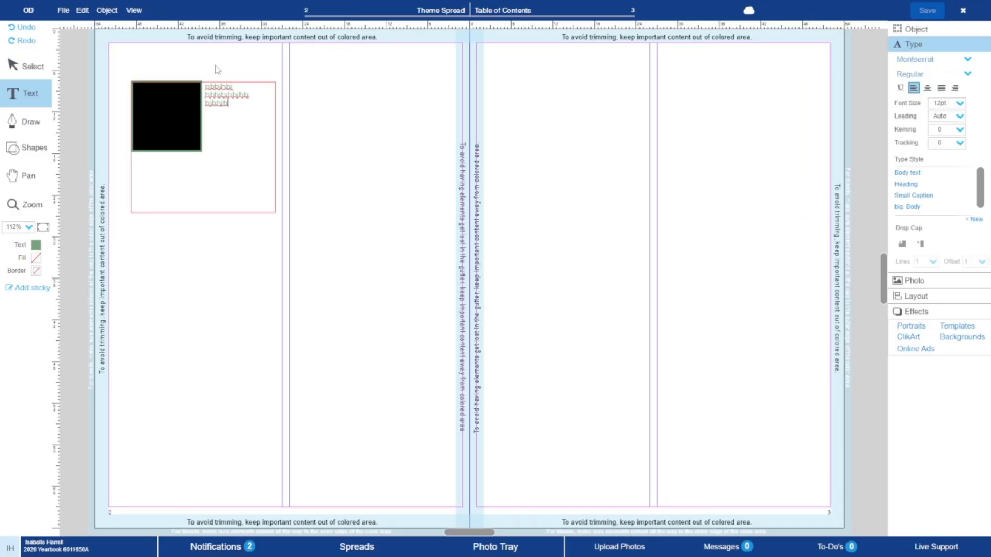
{"action": "key", "text": "Escape"}
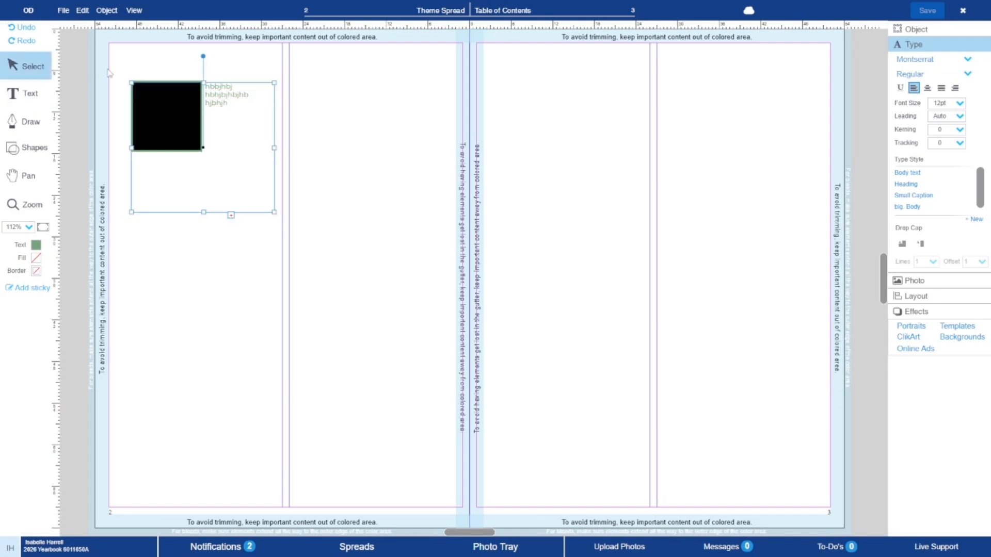
Undo the last three changes to the text box overlapping the black square.
{"action": "left_click", "coordinate": [64, 10]}
{"action": "left_click", "coordinate": [85, 13]}
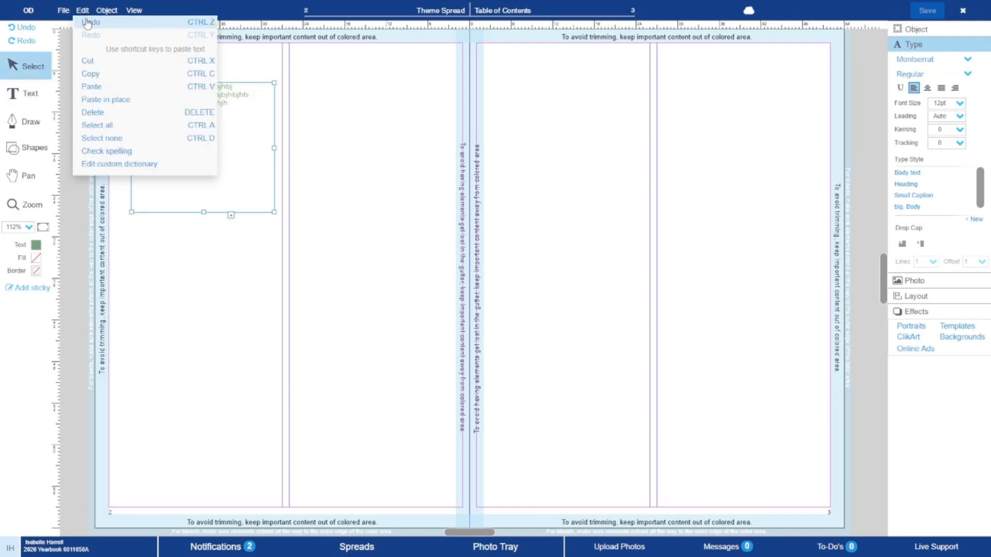
{"action": "left_click", "coordinate": [87, 23]}
{"action": "left_click", "coordinate": [84, 12]}
{"action": "left_click", "coordinate": [82, 23]}
{"action": "left_click", "coordinate": [84, 13]}
{"action": "left_click", "coordinate": [84, 23]}
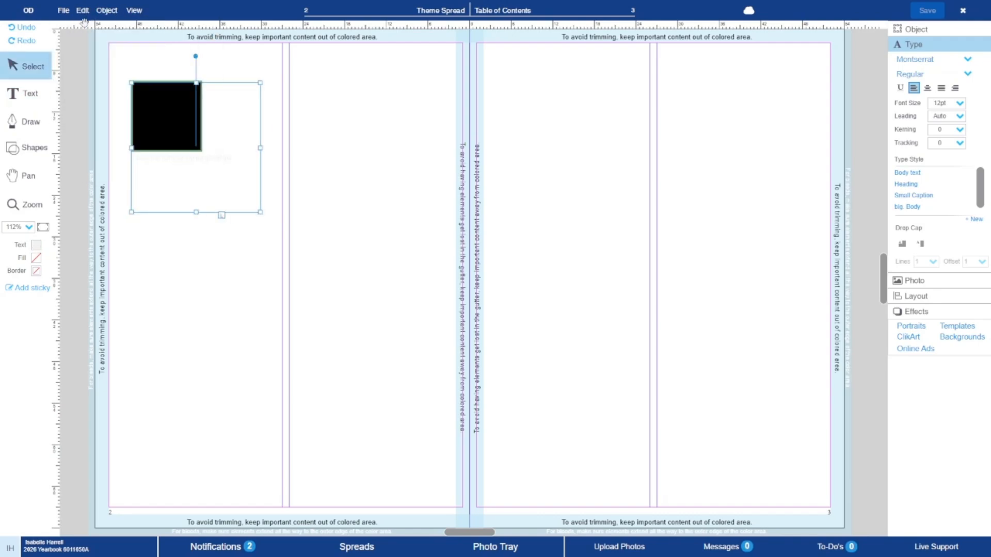
Delete the text box that overlaps the black square.
{"action": "key", "text": "super"}
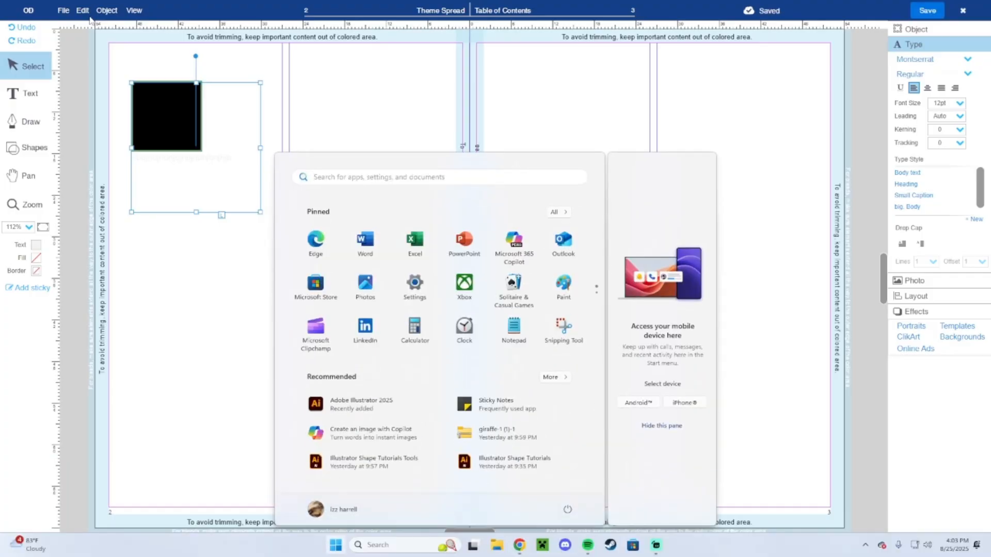
{"action": "left_click", "coordinate": [330, 57]}
{"action": "left_click", "coordinate": [251, 100]}
{"action": "key", "text": "BackSpace"}
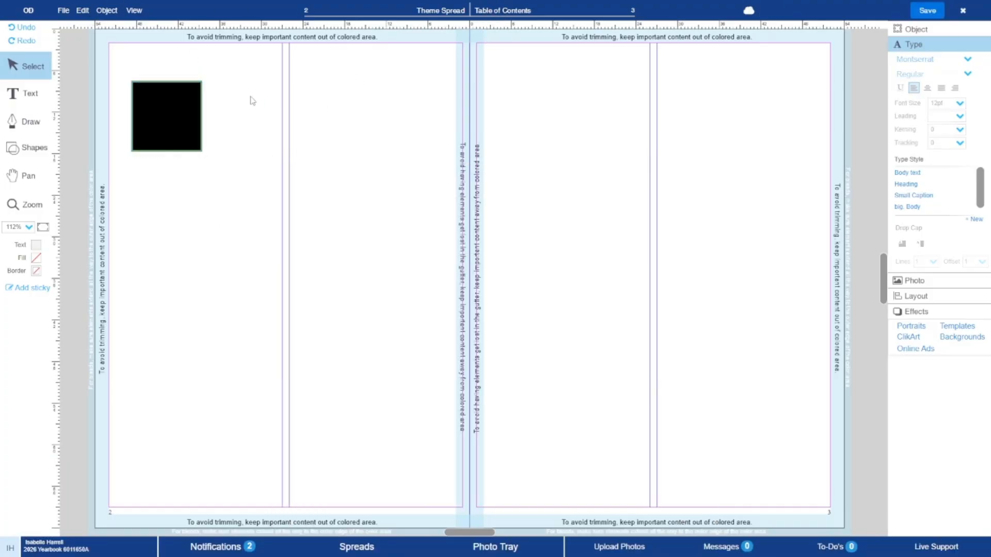
Draw a text box about 34p2 by 20p4 just right of the black square and enter "mkmkglfmlkgmfmgfmgf".
{"action": "key", "text": "t"}
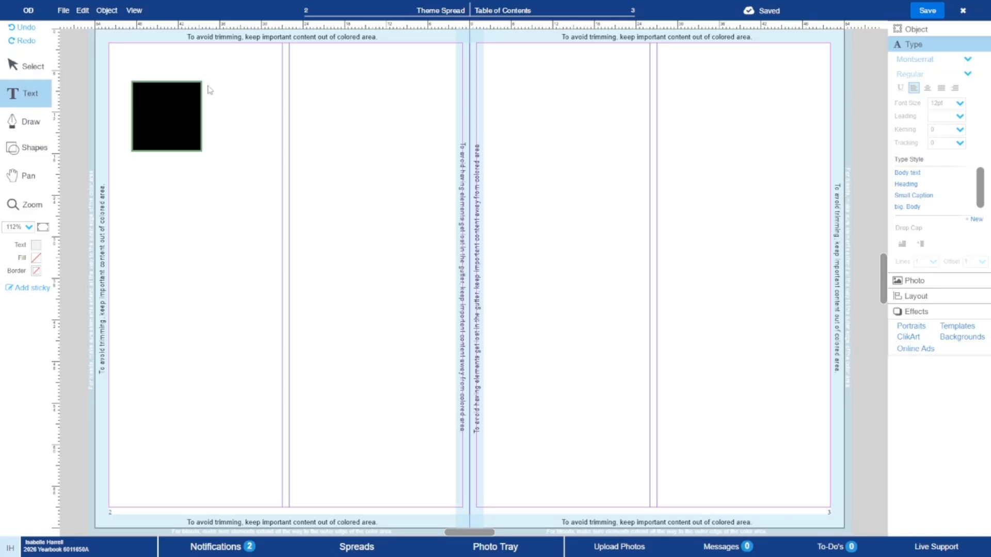
{"action": "left_click_drag", "start_coordinate": [207, 81], "coordinate": [445, 223]}
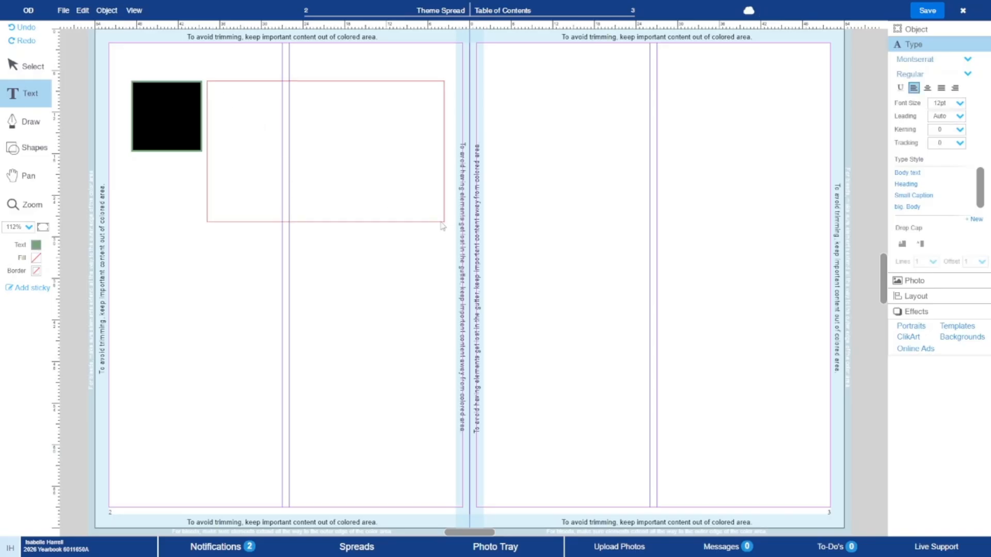
{"action": "type", "text": "mkmkalfmkamfmafmaf"}
{"action": "left_click", "coordinate": [31, 66]}
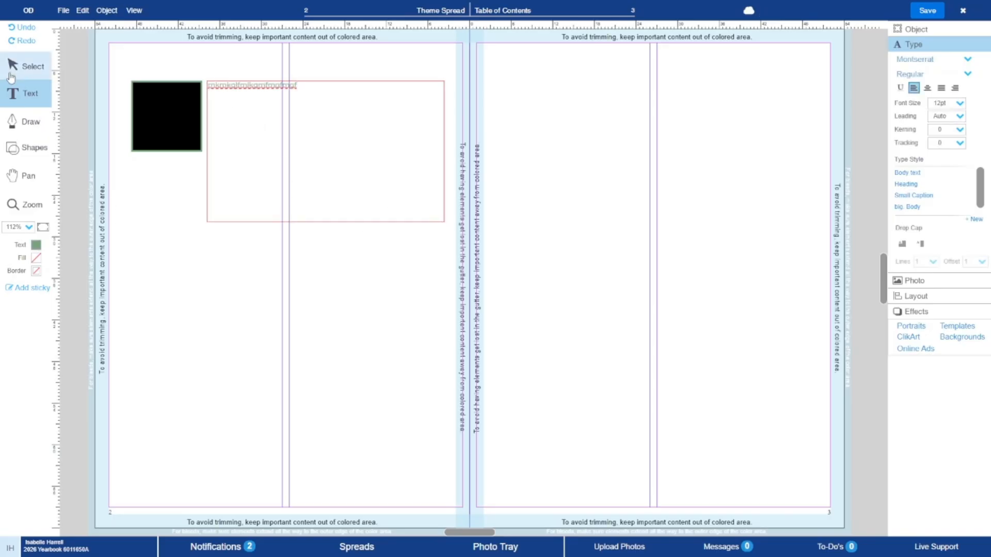
{"action": "left_click", "coordinate": [724, 104]}
View the Object settings of the black square and of the new text box.
{"action": "left_click", "coordinate": [939, 32]}
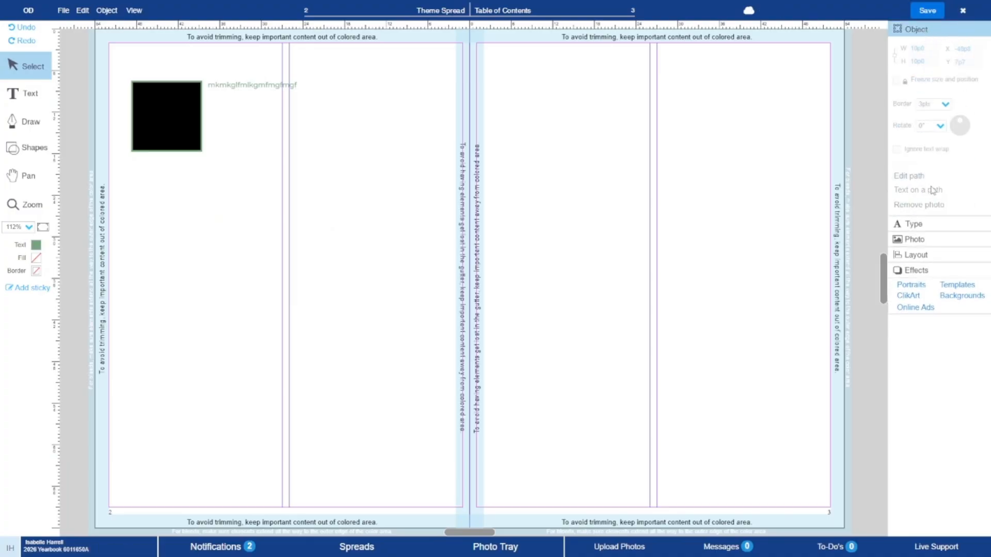
{"action": "left_click", "coordinate": [189, 124]}
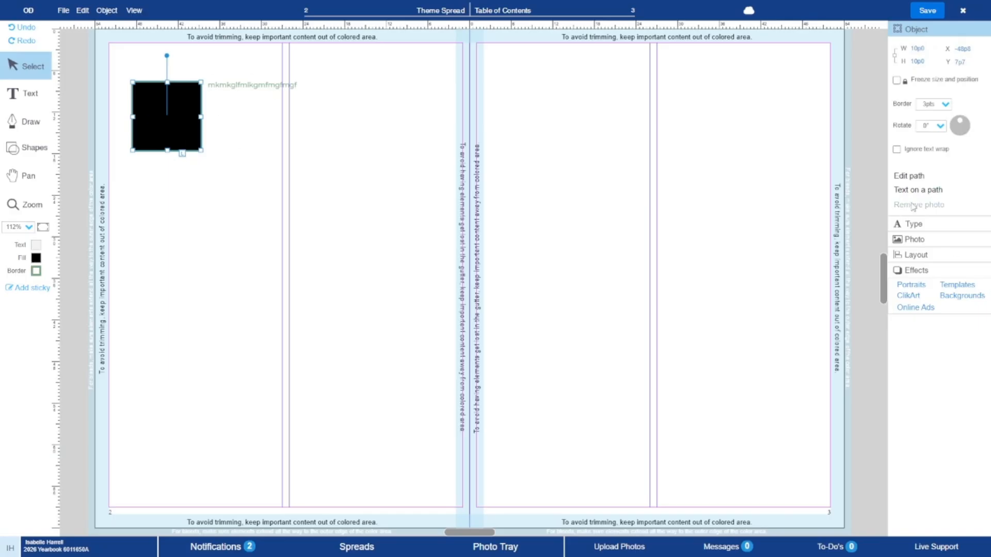
{"action": "left_click", "coordinate": [273, 86]}
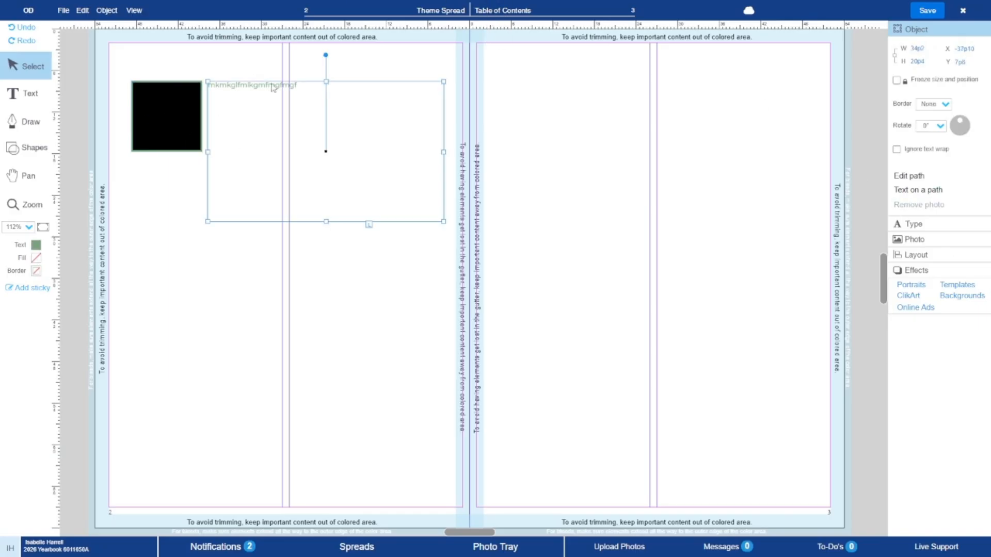
Try the Bold, Regular and ExtraBold font styles on the text box and set it back to Bold.
{"action": "left_click", "coordinate": [914, 224]}
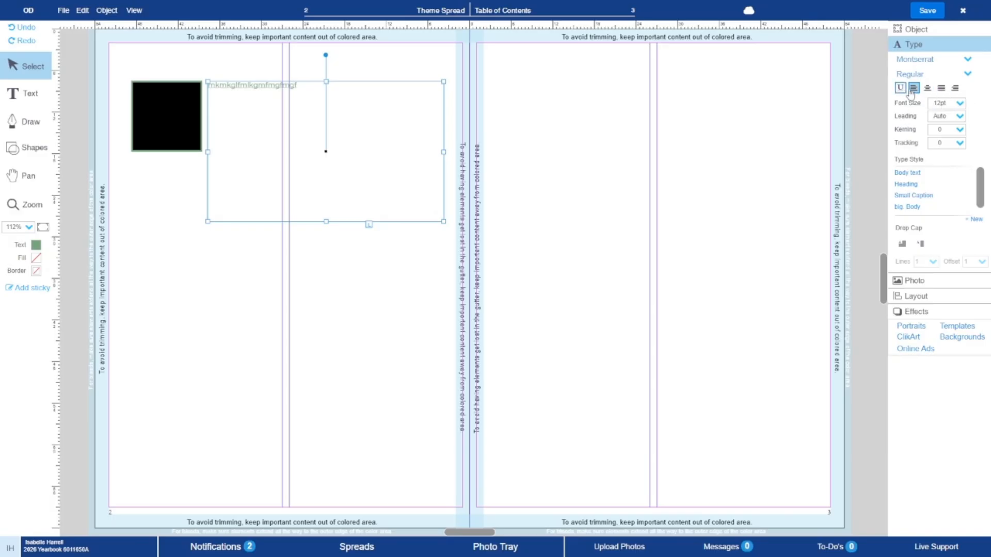
{"action": "left_click", "coordinate": [948, 74]}
{"action": "left_click", "coordinate": [907, 245]}
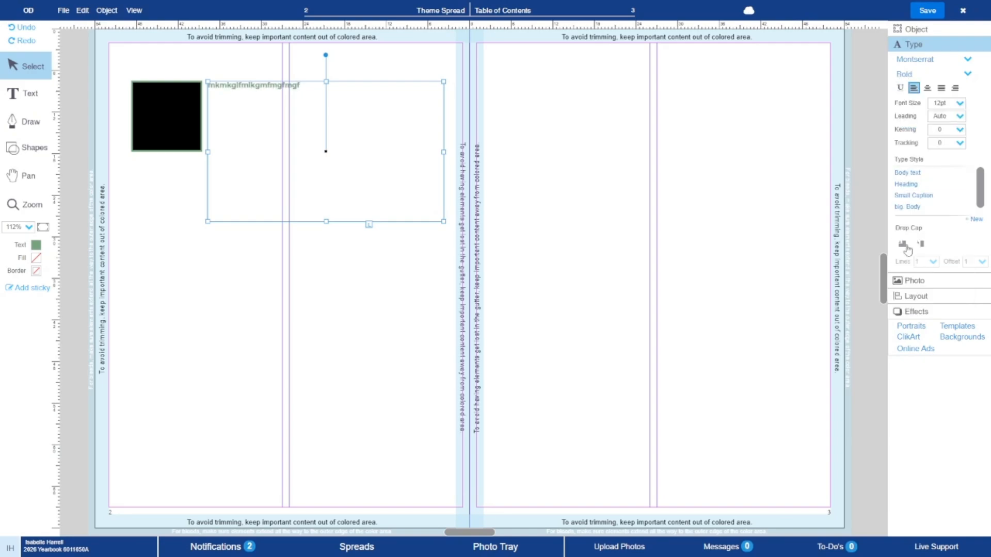
{"action": "left_click", "coordinate": [908, 74]}
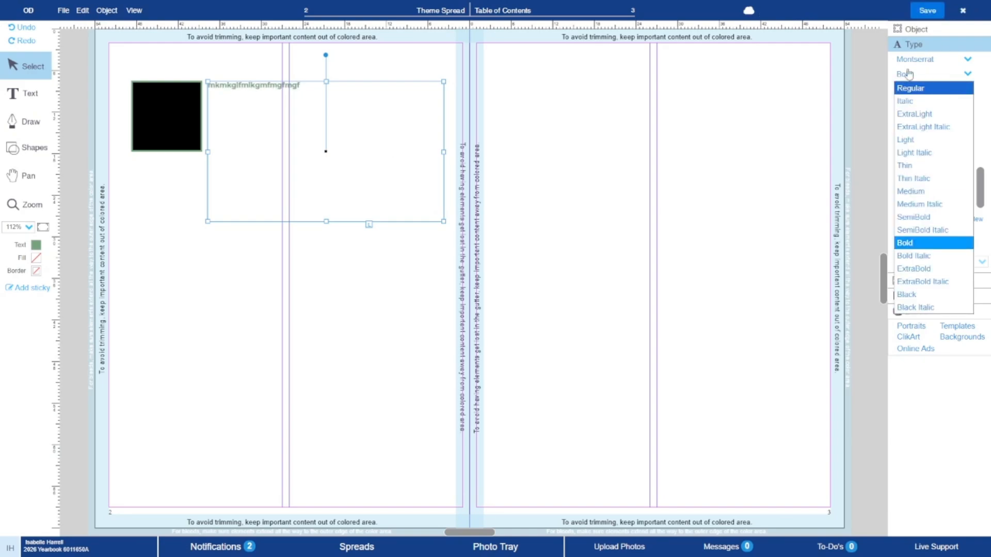
{"action": "left_click", "coordinate": [913, 89]}
{"action": "left_click", "coordinate": [914, 74]}
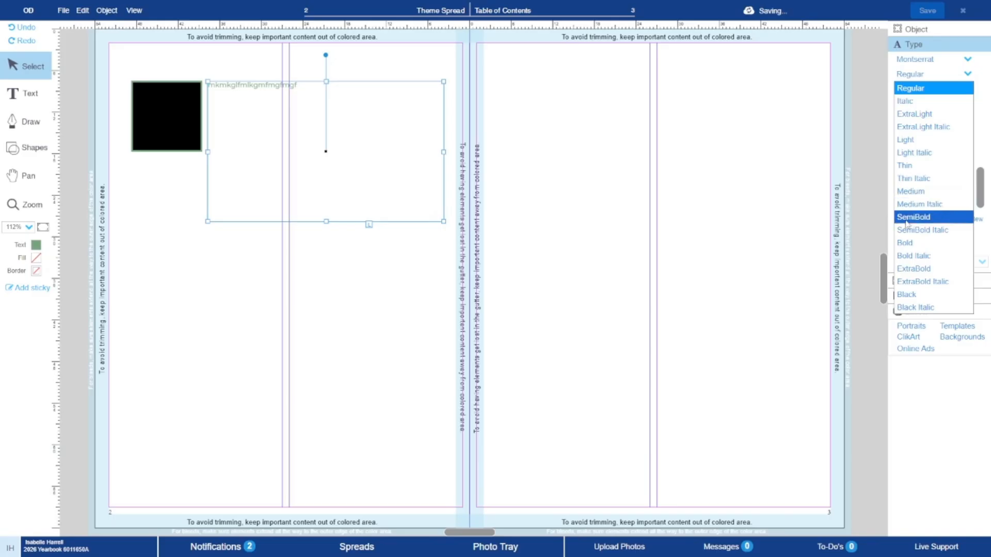
{"action": "left_click", "coordinate": [928, 269]}
{"action": "left_click", "coordinate": [960, 74]}
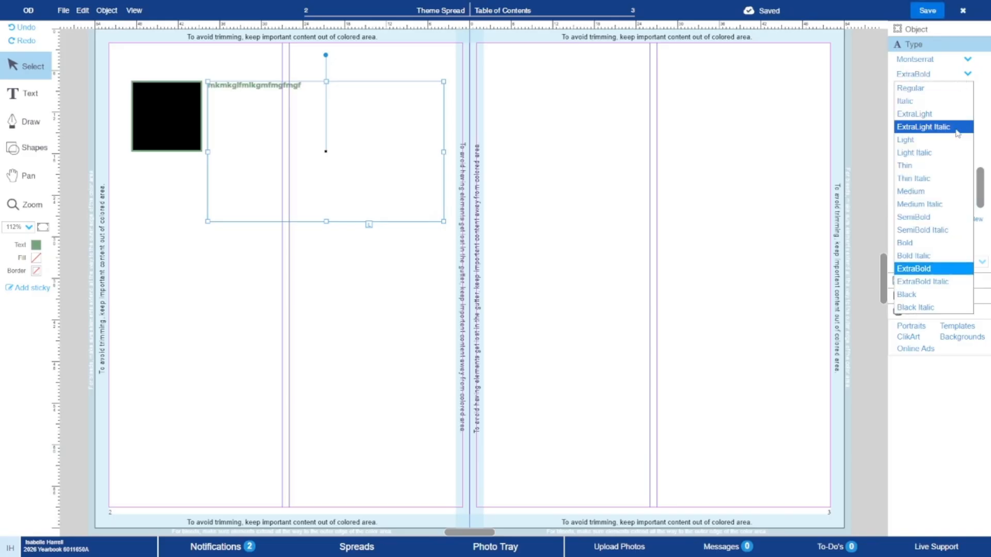
{"action": "left_click", "coordinate": [912, 244]}
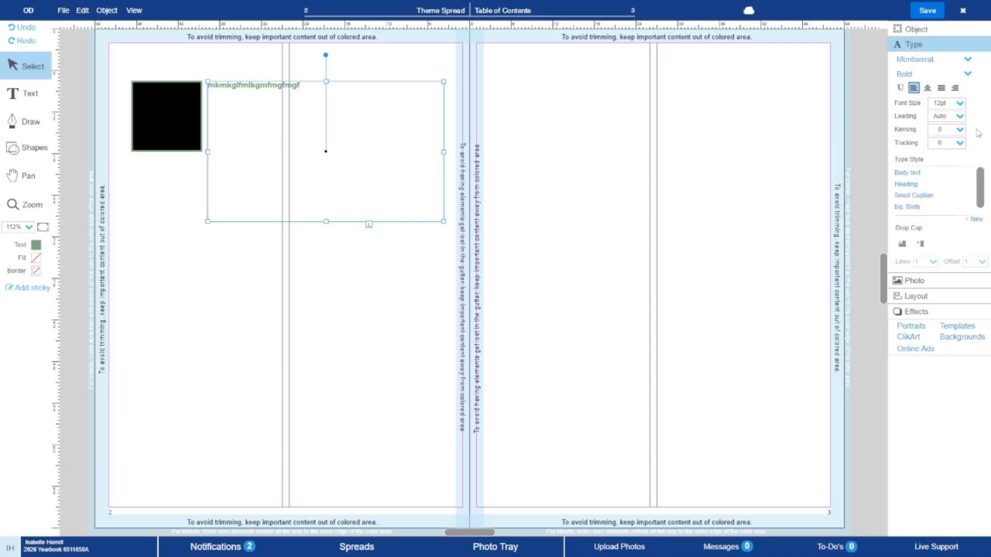
Set the text's font size to 36pt and enlarge the text box across the facing page to fit it.
{"action": "left_click", "coordinate": [960, 103]}
{"action": "left_click", "coordinate": [927, 252]}
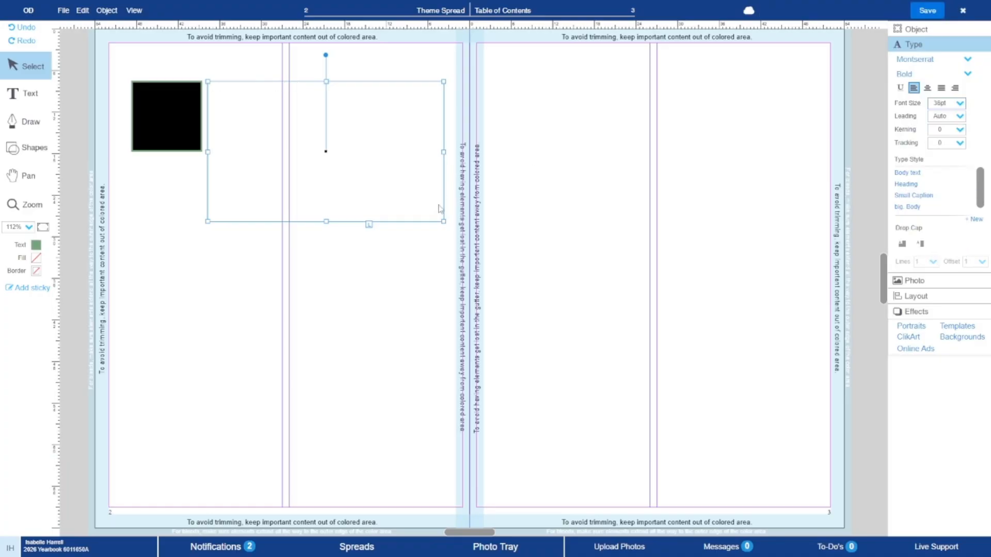
{"action": "left_click_drag", "start_coordinate": [444, 221], "coordinate": [867, 347]}
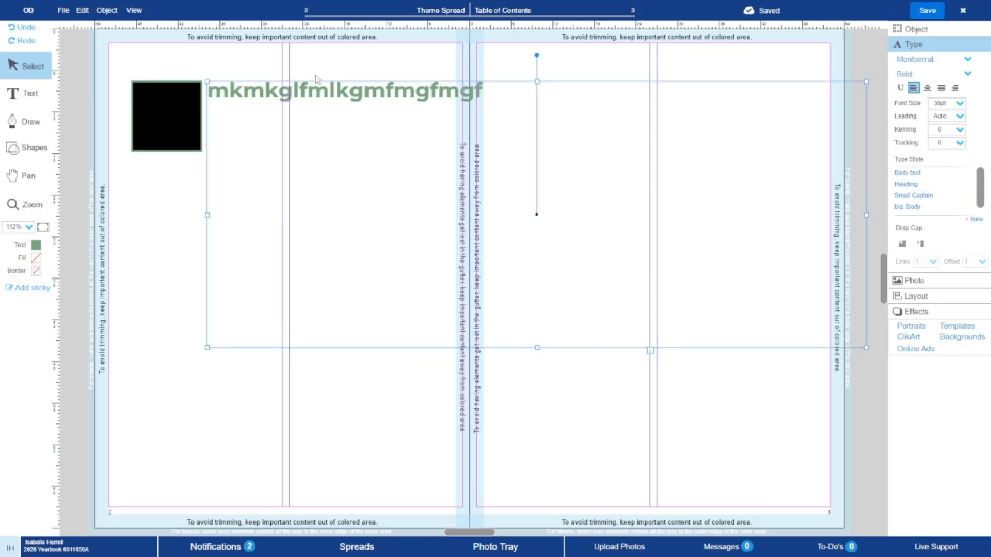
Split the text into two lines after "mkmkglfm" and shrink the text box to fit closely around them.
{"action": "left_click", "coordinate": [331, 92]}
{"action": "key", "text": "Return"}
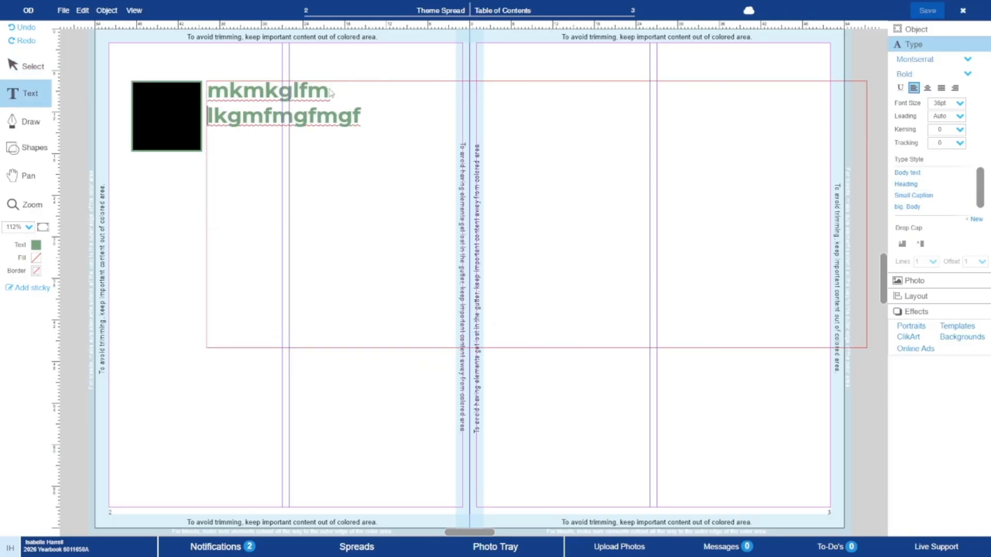
{"action": "left_click", "coordinate": [28, 72]}
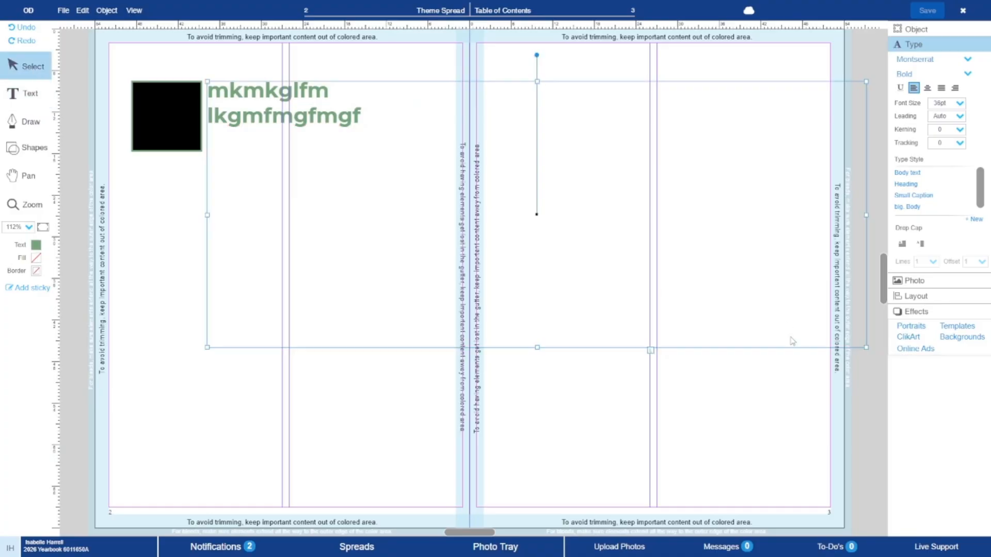
{"action": "left_click_drag", "start_coordinate": [860, 348], "coordinate": [413, 180]}
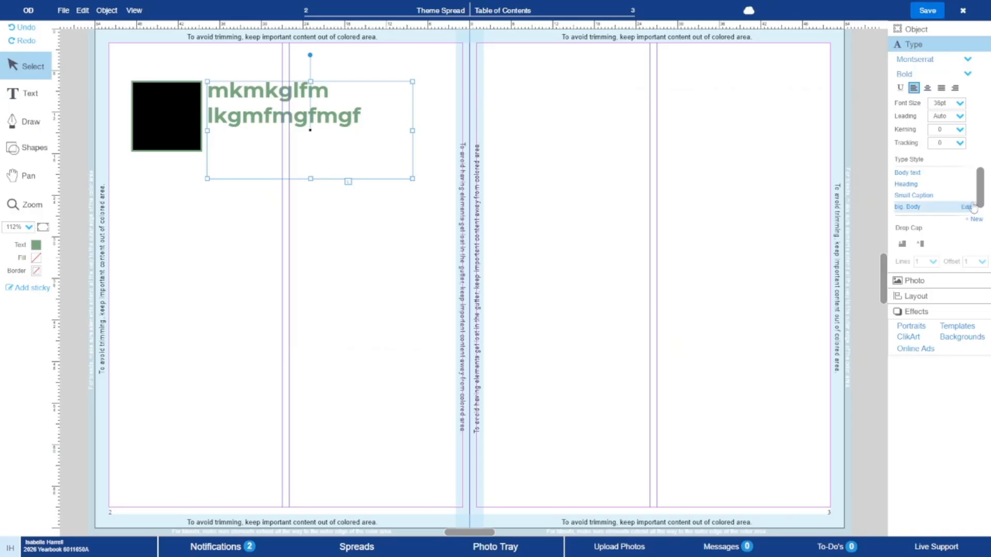
Try the Body text, Heading, Small Caption, big. Body and subheading type styles on the text box, and settle on Body text.
{"action": "scroll", "coordinate": [929, 204], "scroll_direction": "down", "scroll_amount": 1}
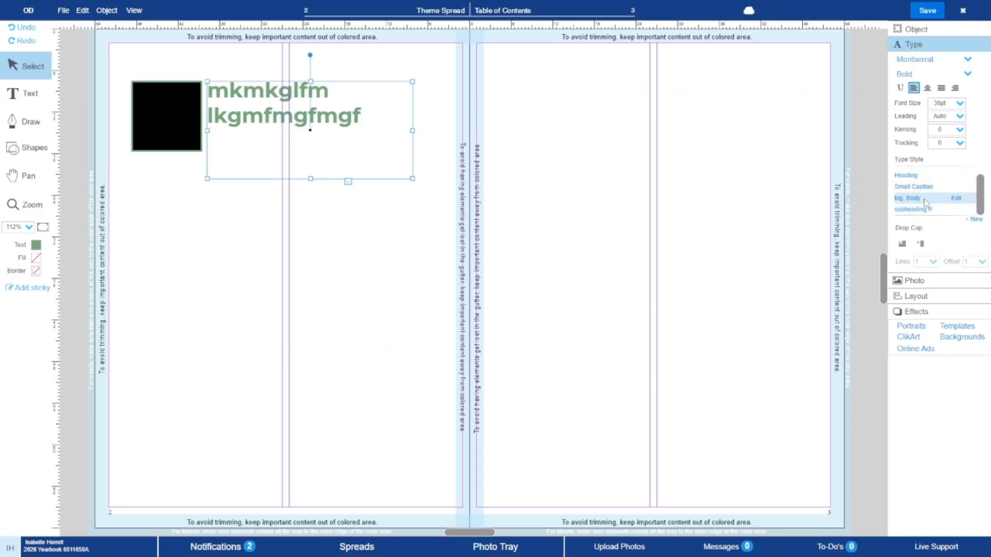
{"action": "scroll", "coordinate": [911, 181], "scroll_direction": "up", "scroll_amount": 1}
{"action": "left_click", "coordinate": [908, 173]}
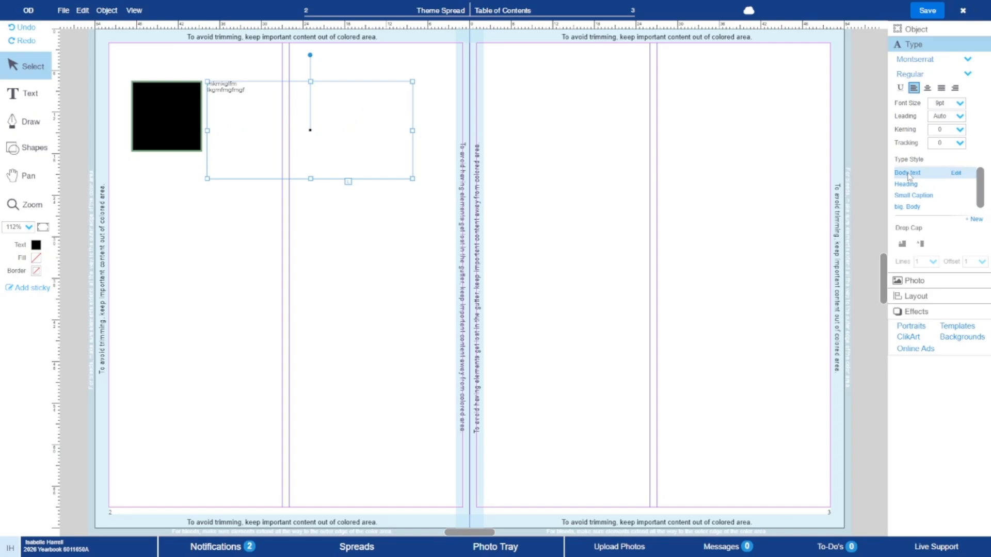
{"action": "left_click", "coordinate": [907, 184]}
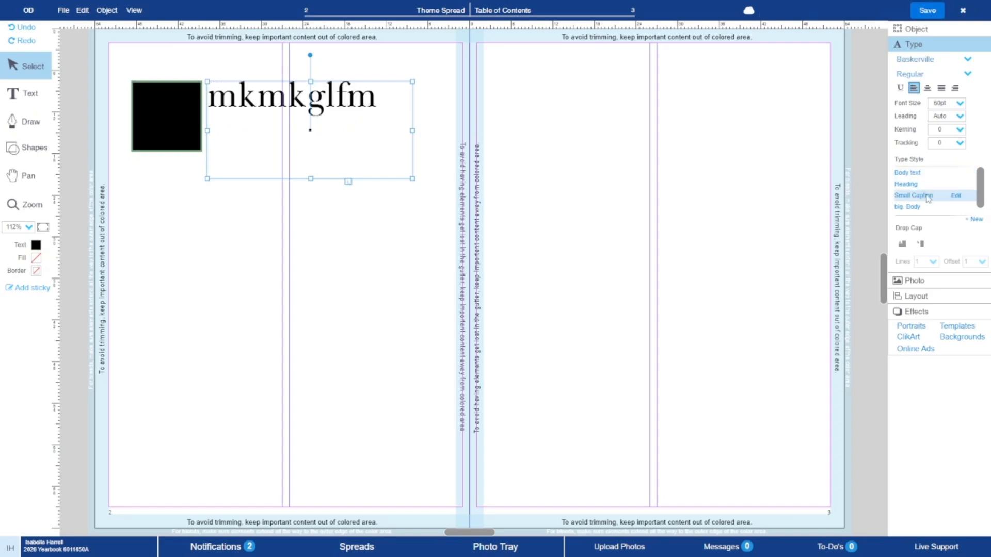
{"action": "left_click", "coordinate": [929, 197]}
{"action": "left_click", "coordinate": [931, 207]}
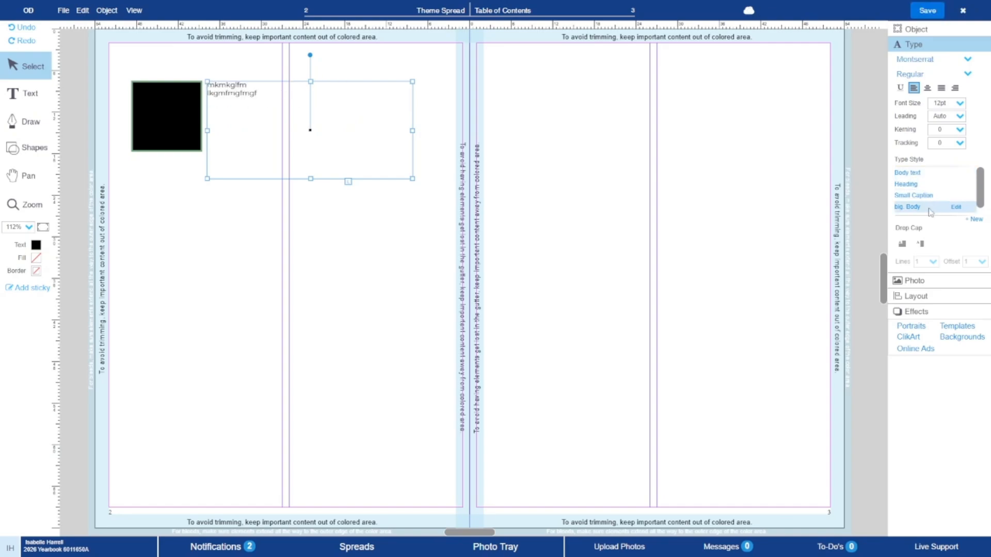
{"action": "scroll", "coordinate": [928, 215], "scroll_direction": "down", "scroll_amount": 1}
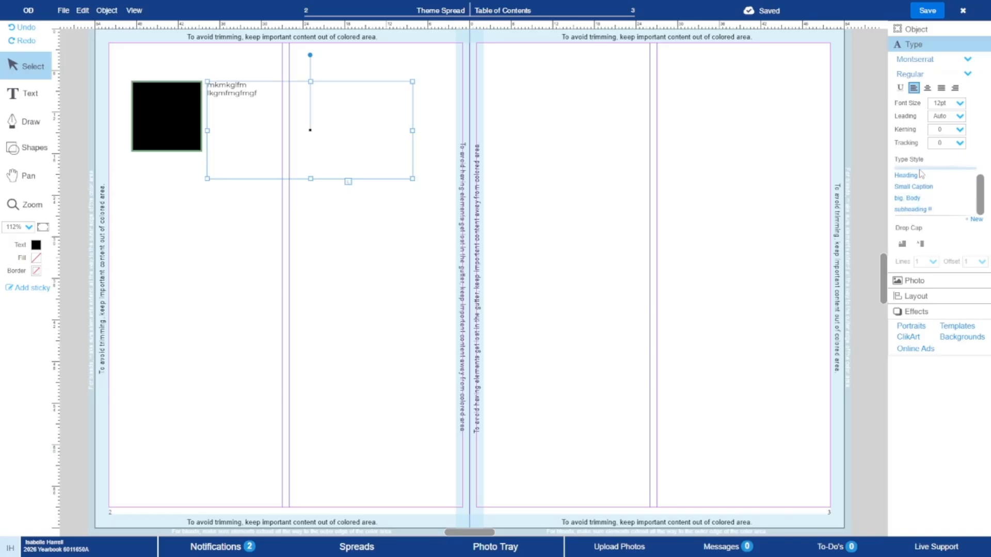
{"action": "left_click", "coordinate": [930, 211]}
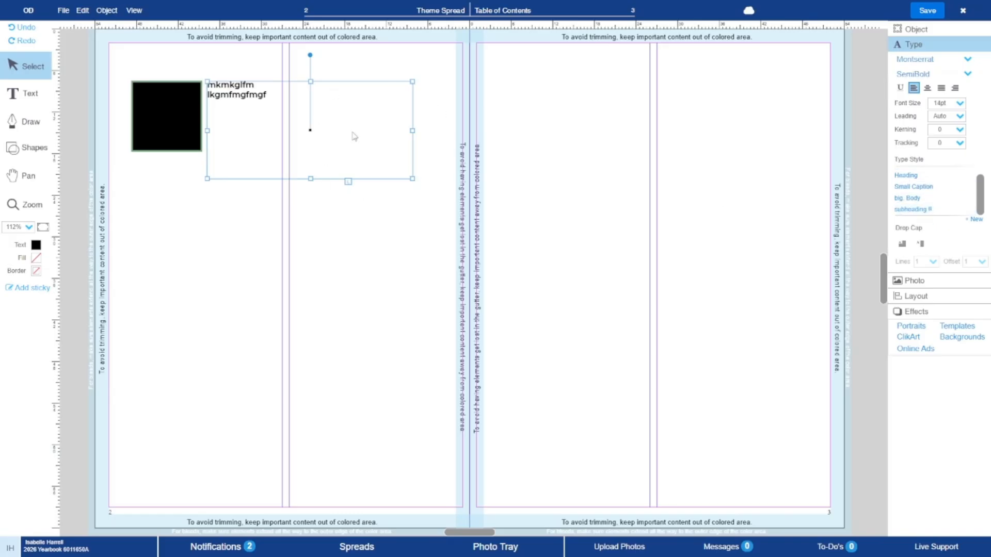
{"action": "scroll", "coordinate": [927, 187], "scroll_direction": "up", "scroll_amount": 1}
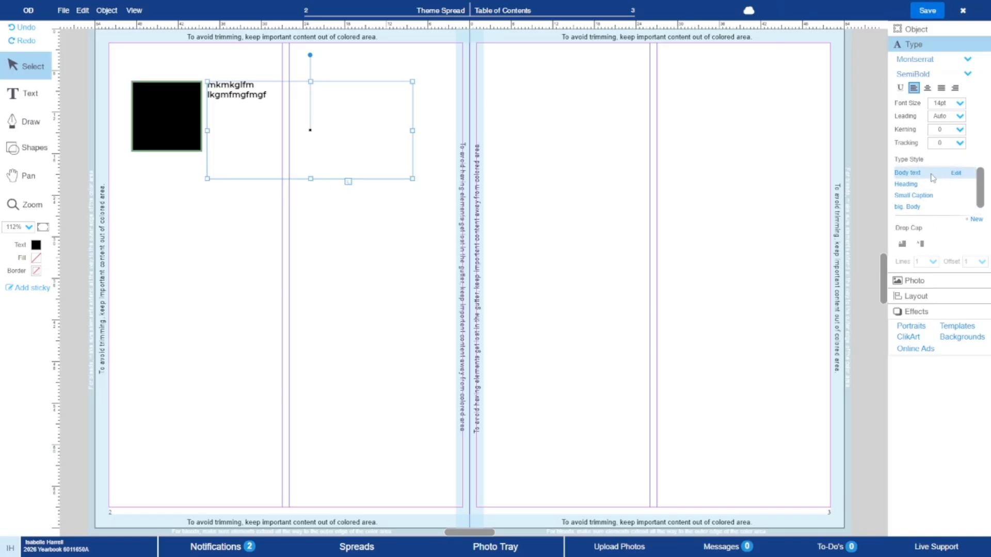
{"action": "left_click", "coordinate": [932, 177]}
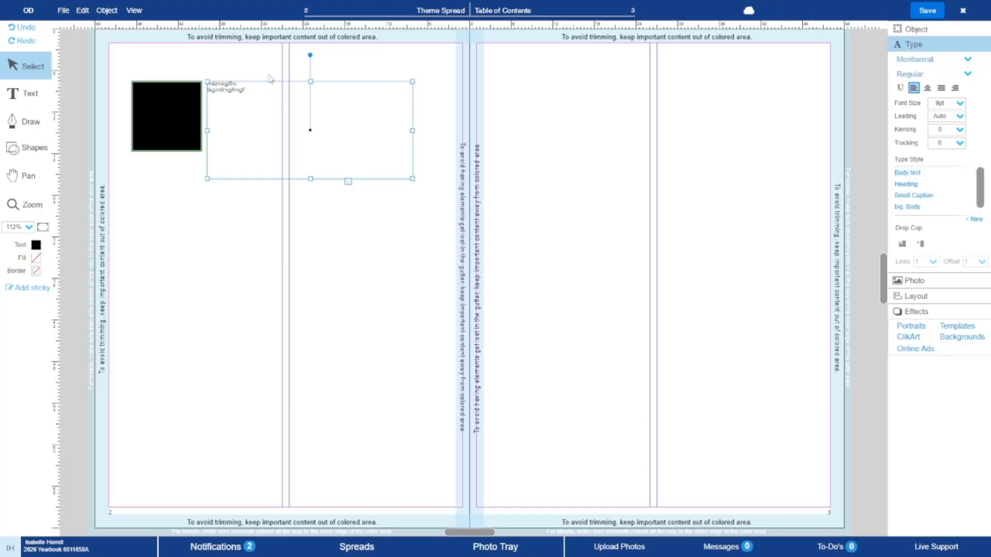
Try the Bold font style on both lines of text in the text box and undo it.
{"action": "left_click", "coordinate": [300, 83]}
{"action": "left_click_drag", "start_coordinate": [254, 94], "coordinate": [78, 62]}
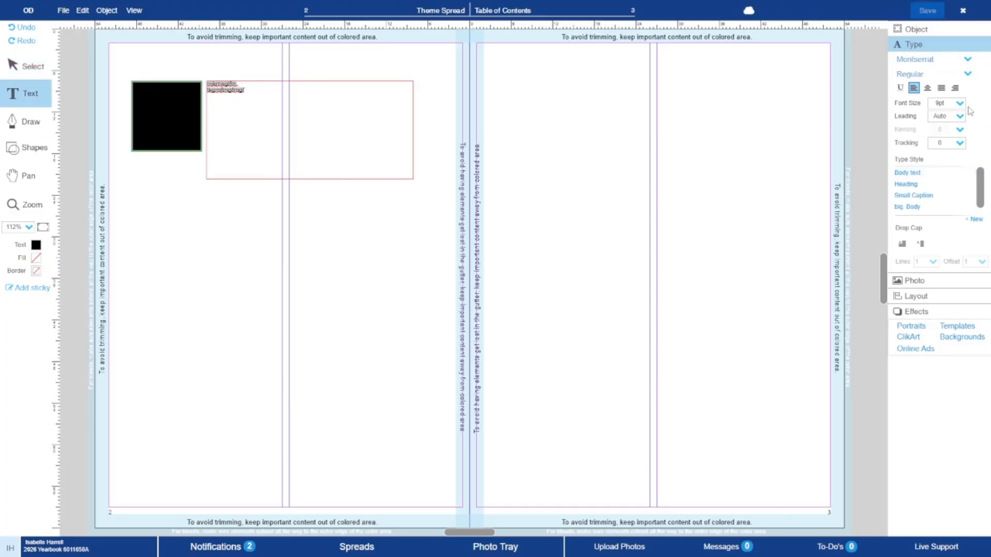
{"action": "left_click", "coordinate": [968, 74]}
{"action": "left_click", "coordinate": [925, 243]}
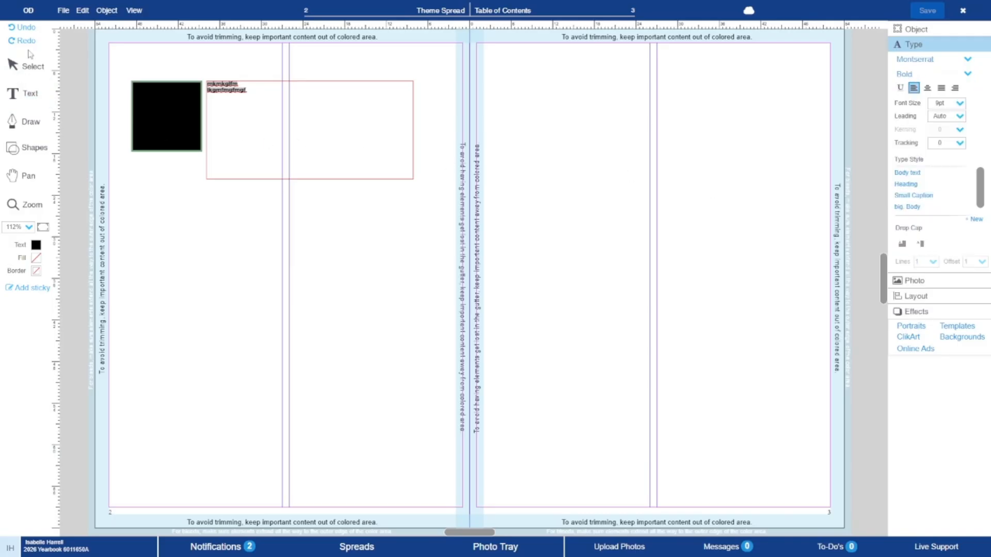
{"action": "left_click", "coordinate": [21, 65]}
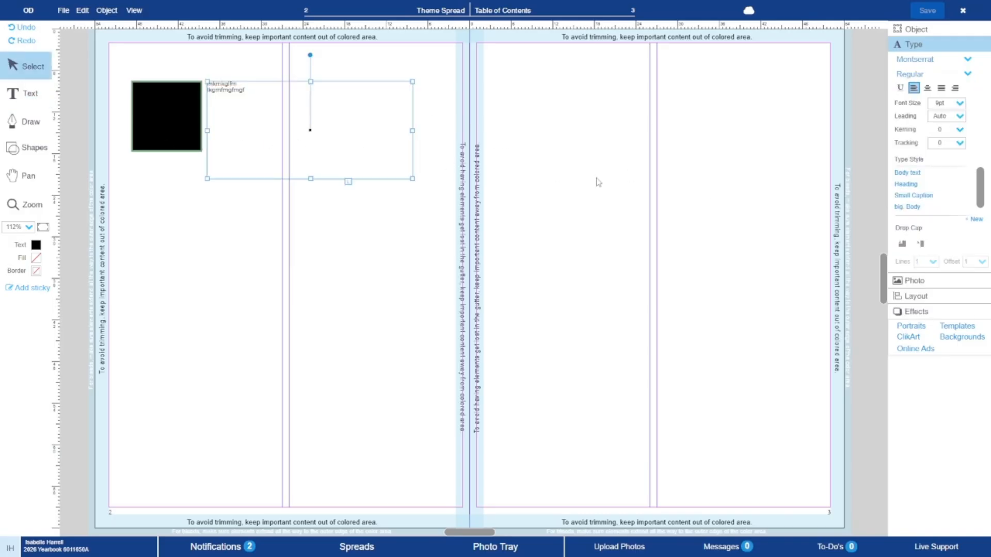
Try the Heading and big. Body type styles on the text box, and settle on the subheading style.
{"action": "left_click", "coordinate": [906, 183]}
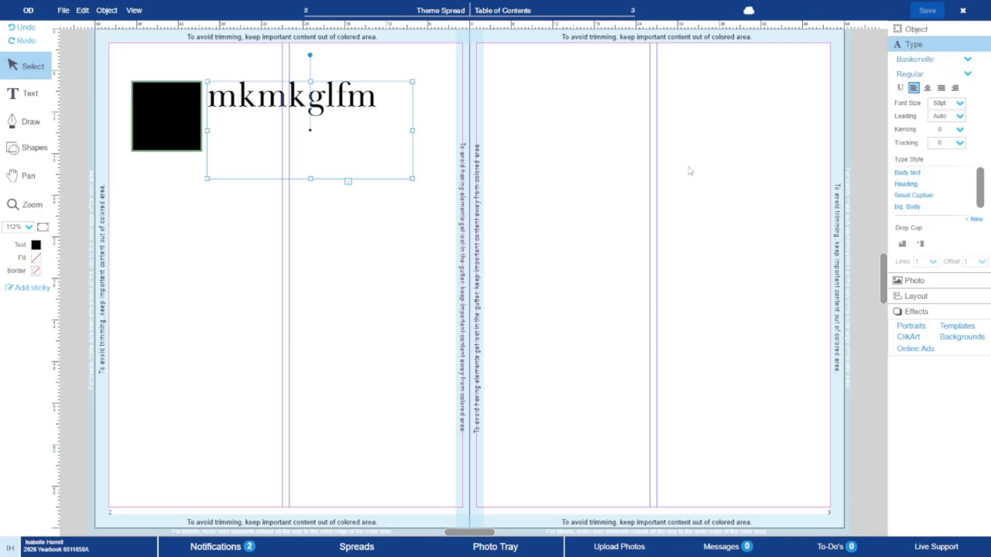
{"action": "left_click", "coordinate": [910, 204]}
{"action": "scroll", "coordinate": [912, 209], "scroll_direction": "down", "scroll_amount": 2}
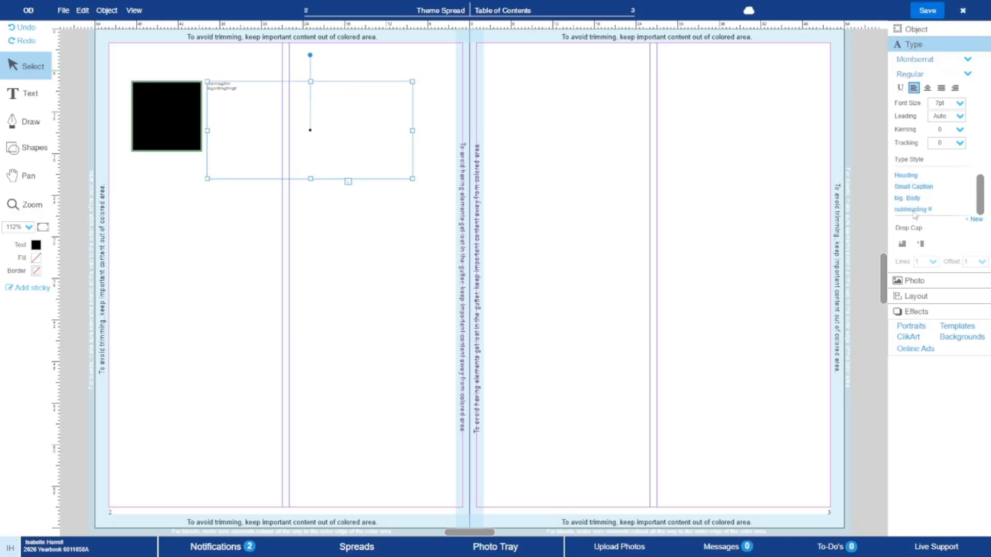
{"action": "left_click", "coordinate": [913, 209]}
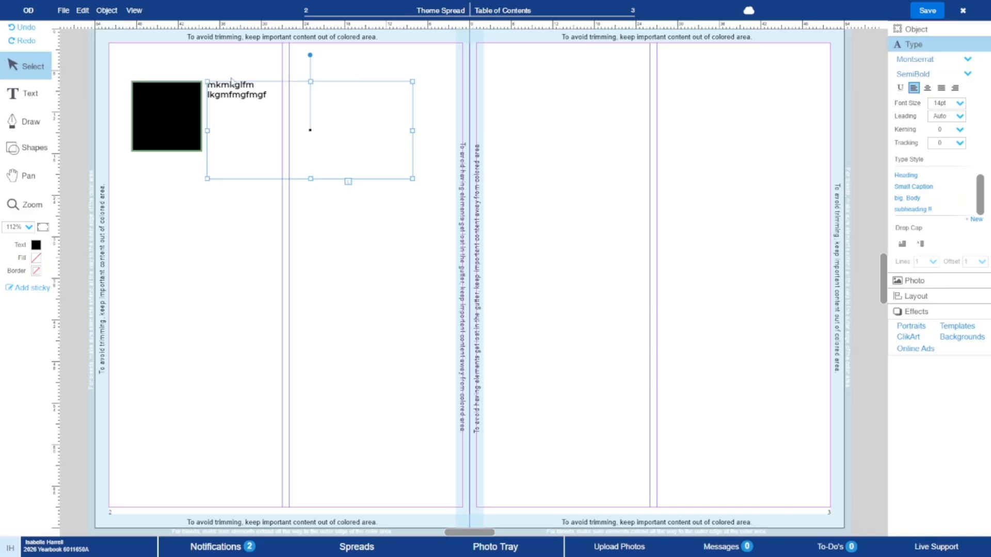
Try center and right alignment on the text box and set it back to left alignment.
{"action": "left_click", "coordinate": [928, 88]}
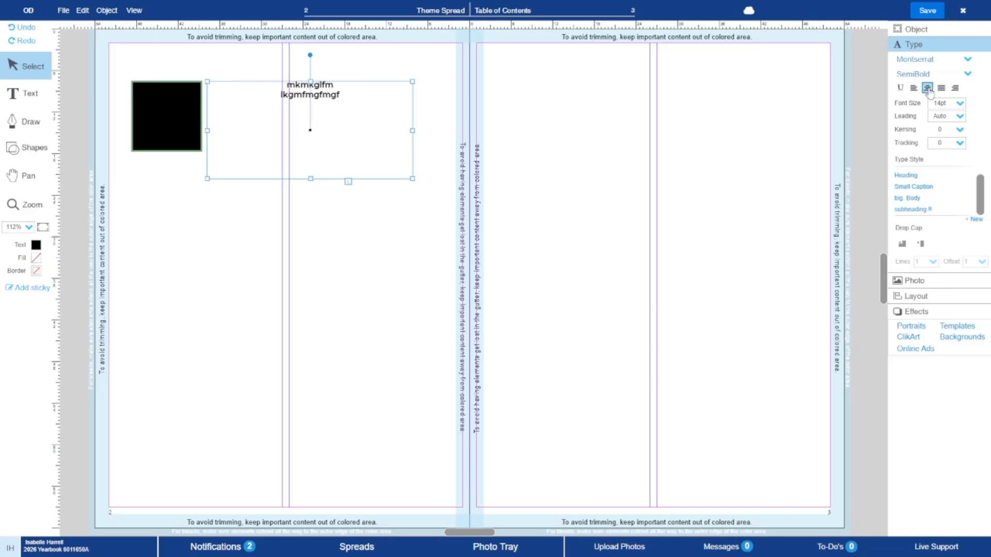
{"action": "left_click", "coordinate": [955, 88]}
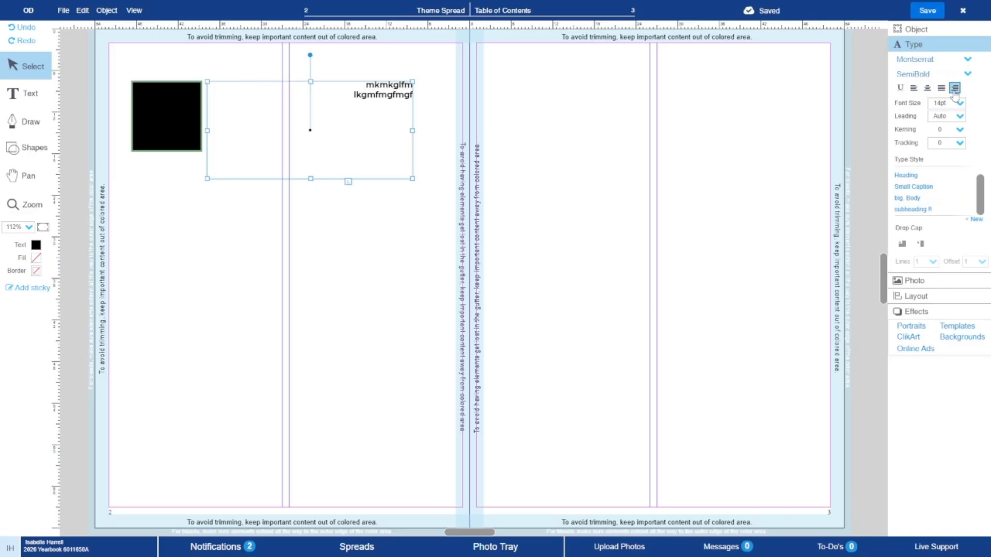
{"action": "left_click", "coordinate": [914, 88]}
{"action": "left_click", "coordinate": [955, 89]}
{"action": "left_click", "coordinate": [914, 89]}
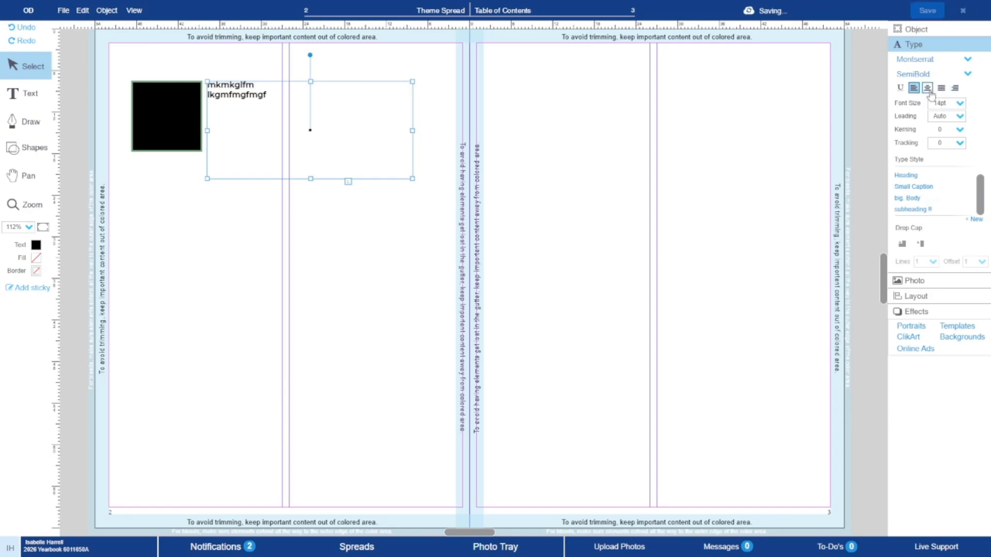
Try the drop cap options on the text box, remove the drop cap and deselect the text box.
{"action": "left_click", "coordinate": [905, 246]}
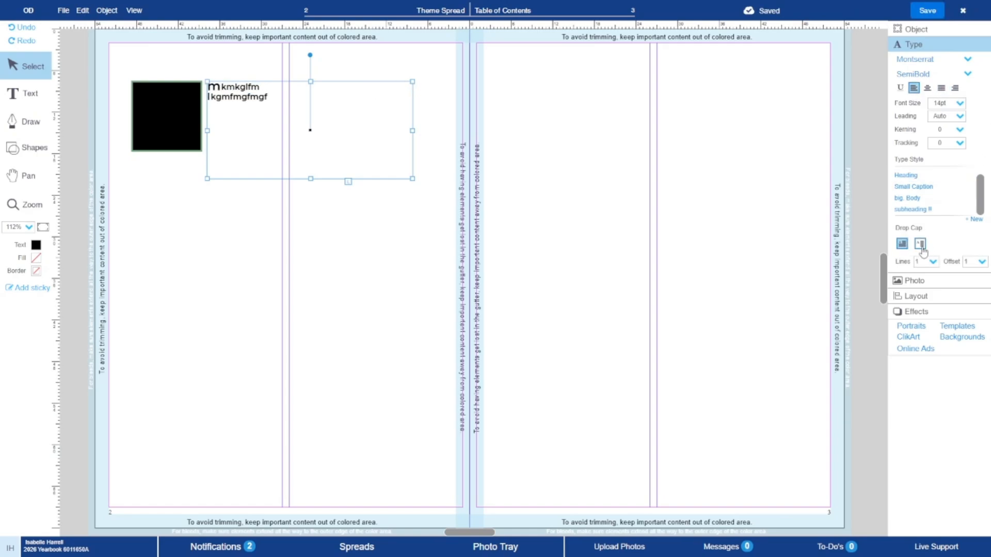
{"action": "left_click", "coordinate": [921, 244]}
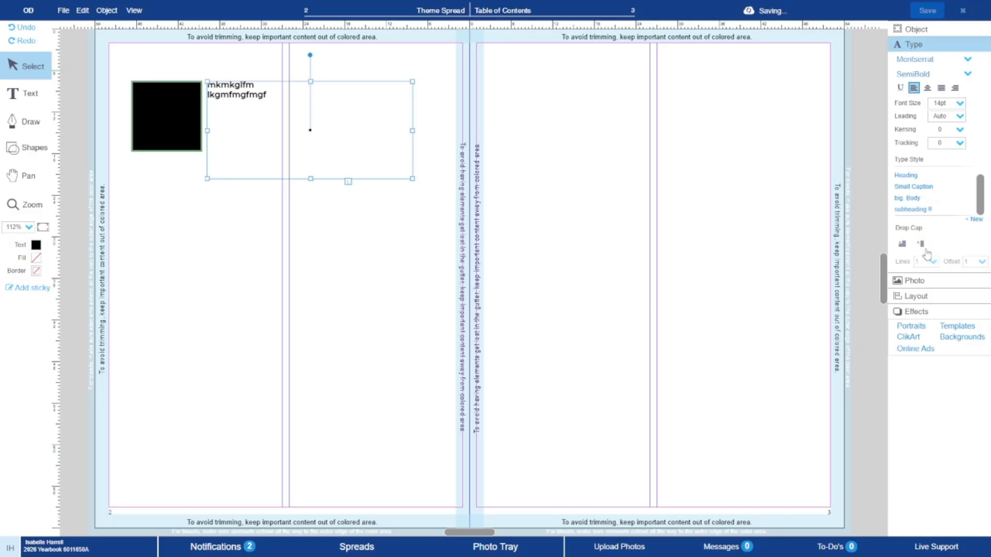
{"action": "left_click", "coordinate": [921, 246]}
{"action": "left_click", "coordinate": [922, 246]}
{"action": "left_click", "coordinate": [195, 199]}
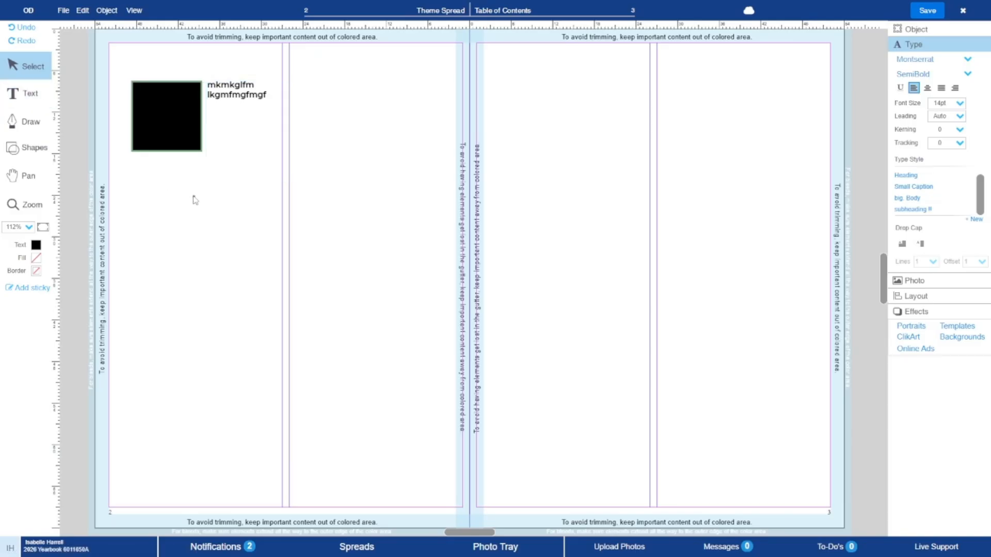
Add a new square below the black square and enlarge it into a wide rectangle on page 2.
{"action": "left_click", "coordinate": [45, 155]}
{"action": "left_click", "coordinate": [62, 165]}
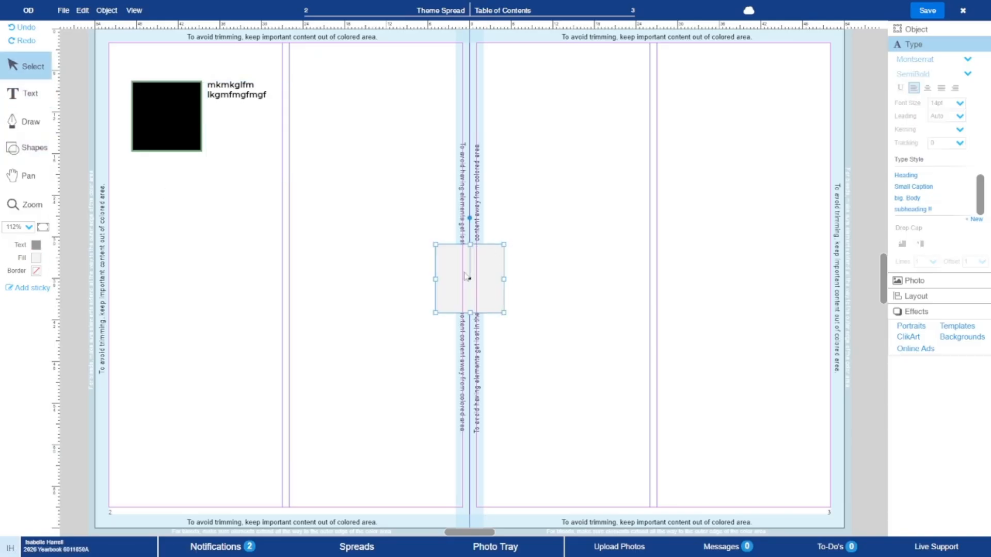
{"action": "left_click_drag", "start_coordinate": [469, 277], "coordinate": [161, 202]}
{"action": "left_click", "coordinate": [190, 239]}
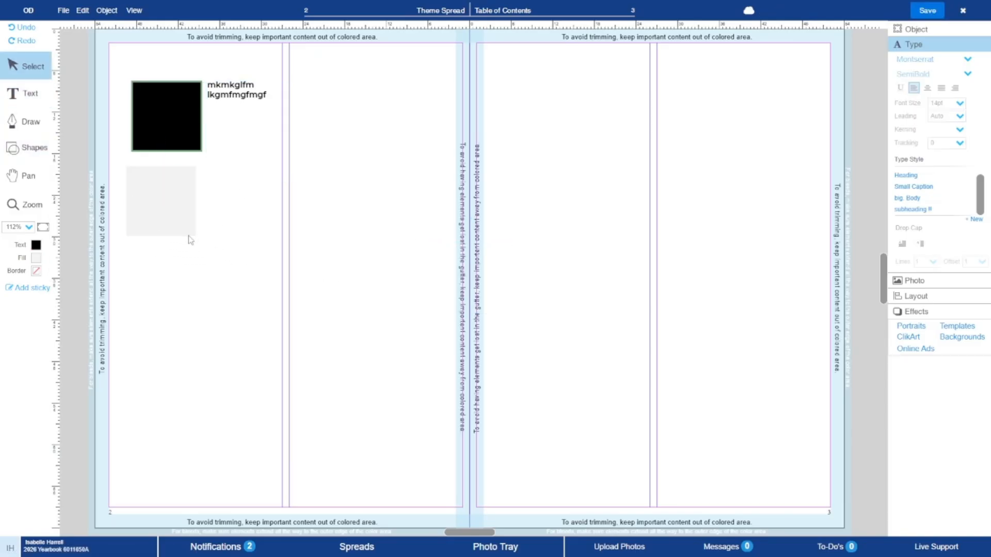
{"action": "left_click", "coordinate": [195, 233]}
{"action": "left_click_drag", "start_coordinate": [195, 235], "coordinate": [389, 380]}
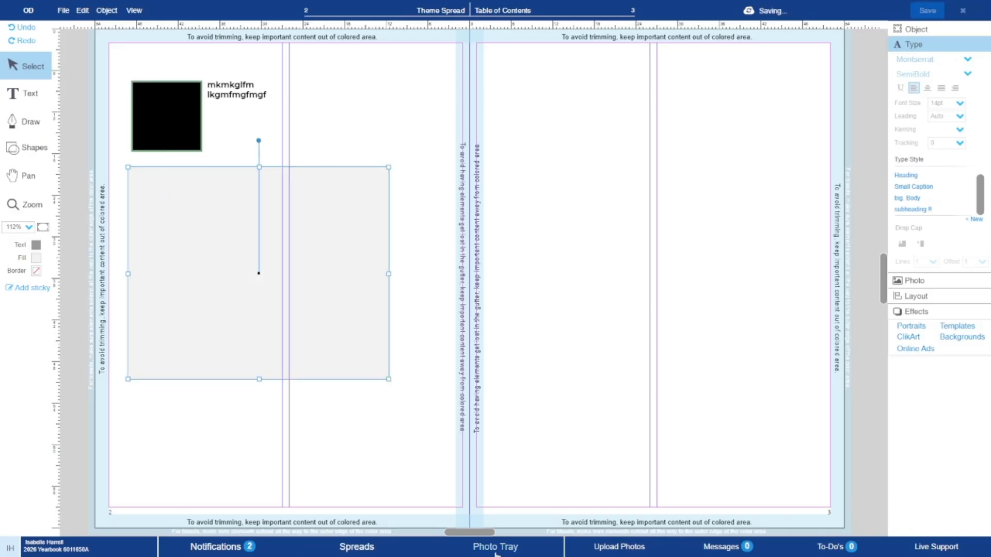
Place a group photo from the "Mustangs on Film- First Day of School Photos" album in the gray rectangle and shift it slightly toward the gutter.
{"action": "left_click", "coordinate": [495, 547]}
{"action": "left_click", "coordinate": [138, 448]}
{"action": "mouse_move", "coordinate": [149, 427]}
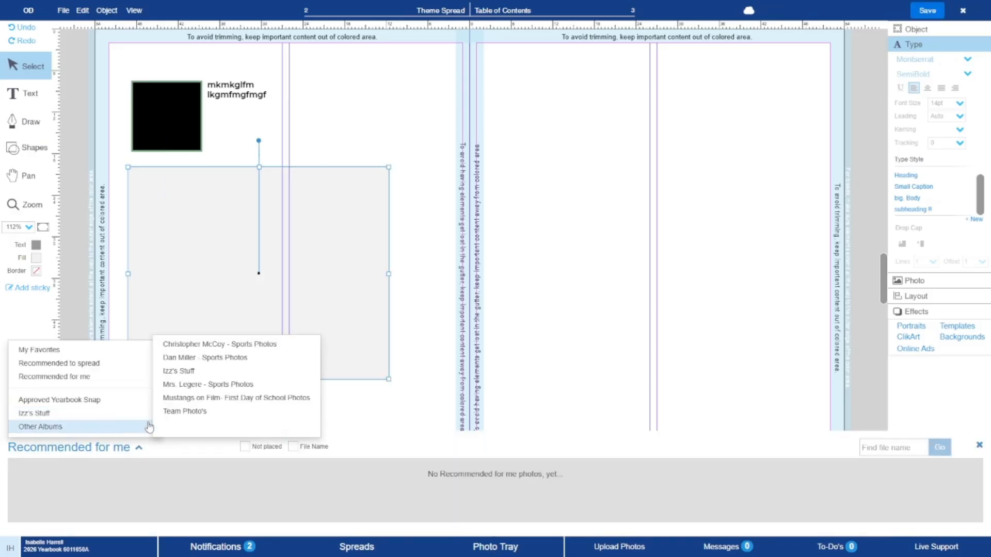
{"action": "left_click", "coordinate": [194, 398]}
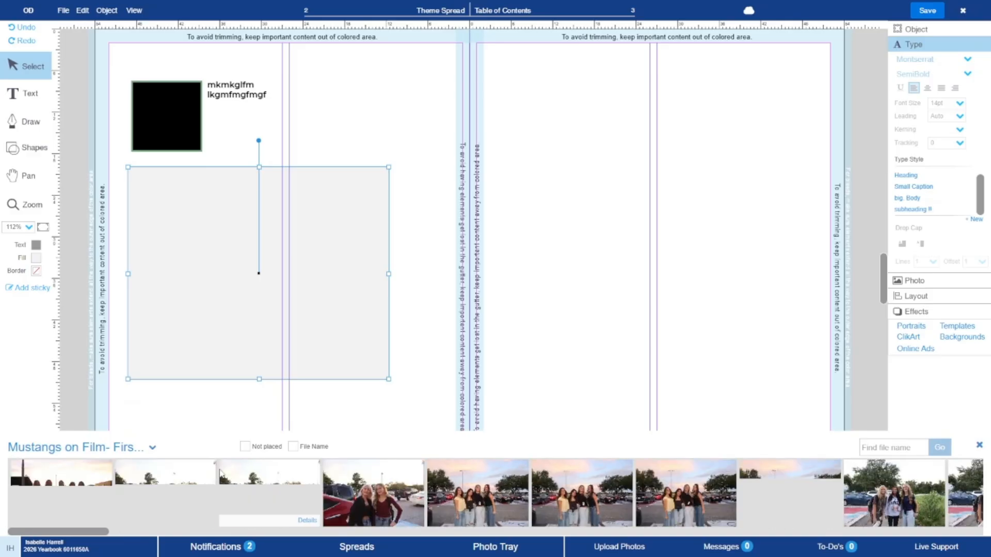
{"action": "left_click_drag", "start_coordinate": [275, 491], "coordinate": [188, 299]}
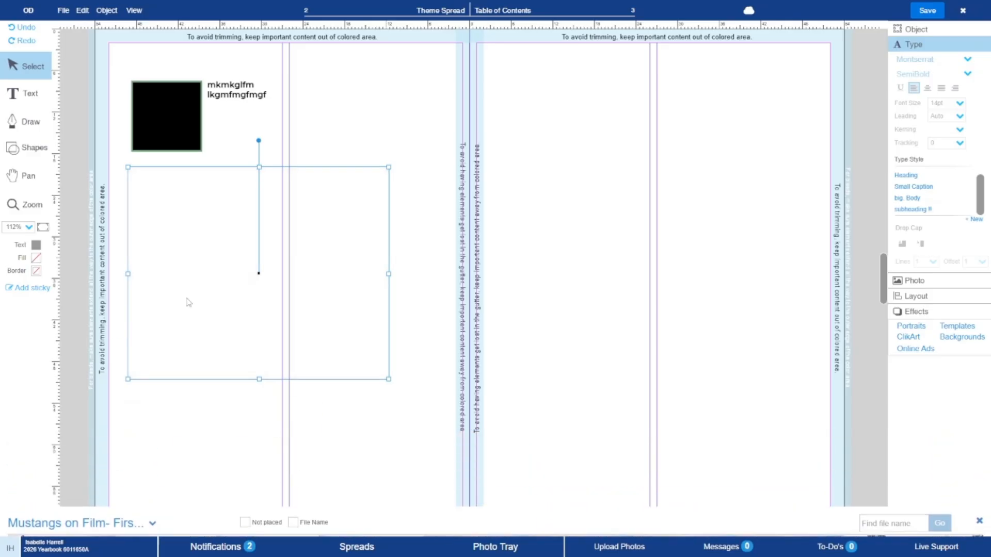
{"action": "left_click_drag", "start_coordinate": [227, 255], "coordinate": [266, 265]}
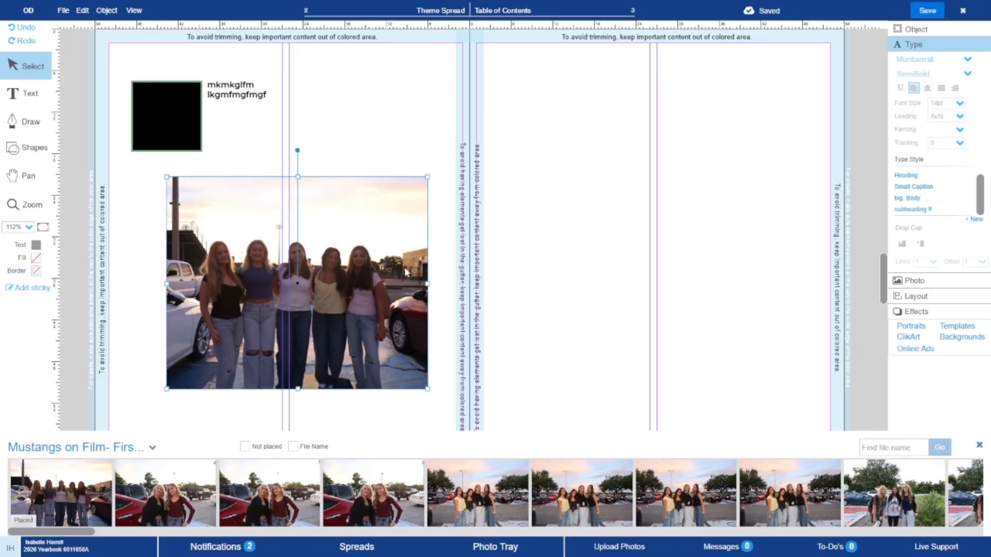
Close the photo tray and examine the placed photo's information and full photo details.
{"action": "left_click", "coordinate": [914, 281]}
{"action": "left_click", "coordinate": [801, 324]}
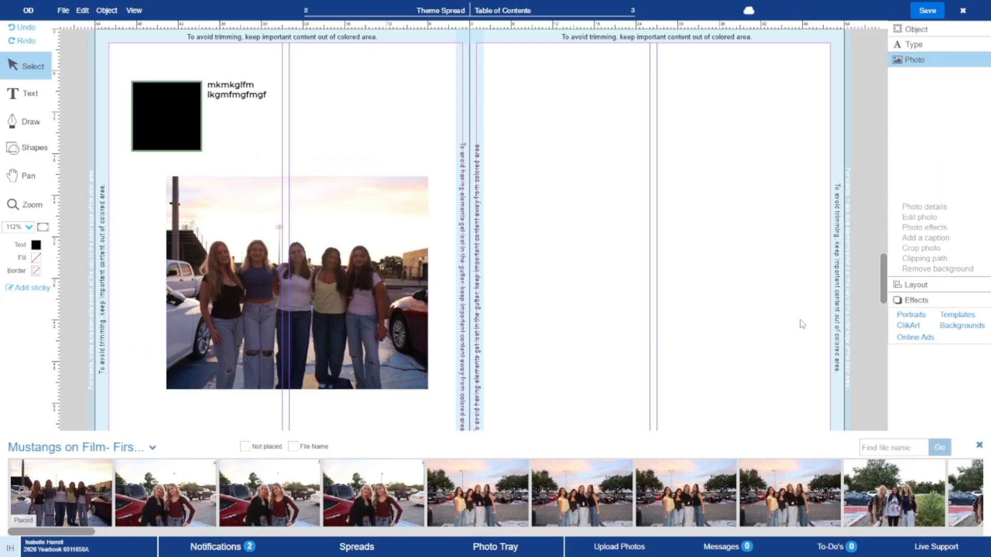
{"action": "left_click", "coordinate": [977, 445]}
{"action": "left_click", "coordinate": [172, 304]}
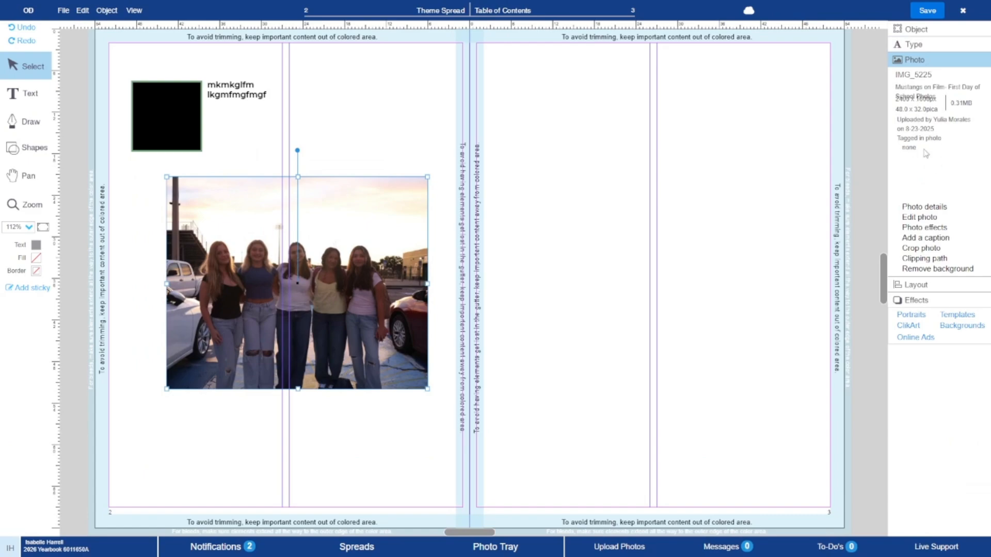
{"action": "left_click", "coordinate": [924, 207]}
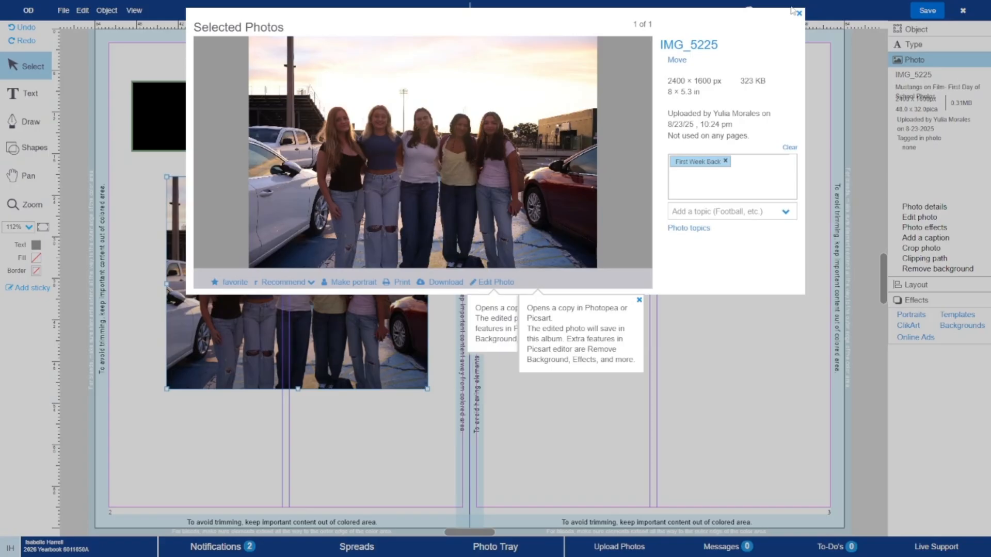
{"action": "left_click", "coordinate": [799, 13]}
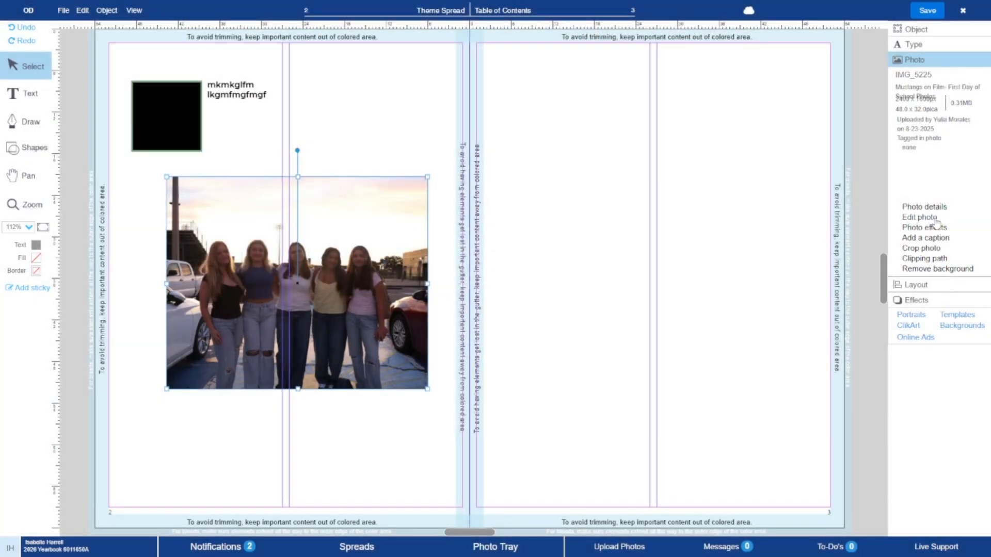
Try the Auto Color photo effect on the group photo and remove it.
{"action": "left_click", "coordinate": [937, 227]}
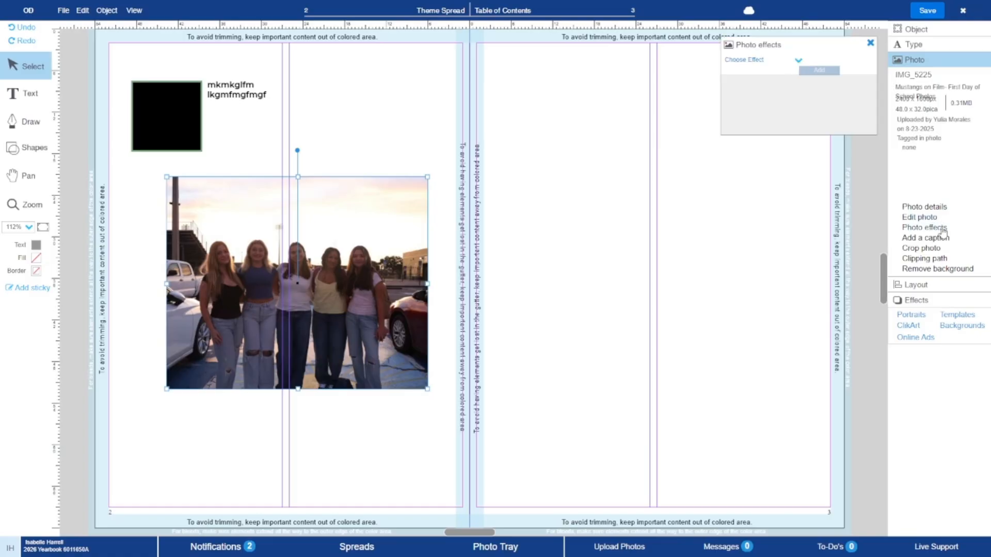
{"action": "left_click", "coordinate": [769, 61]}
{"action": "left_click", "coordinate": [781, 97]}
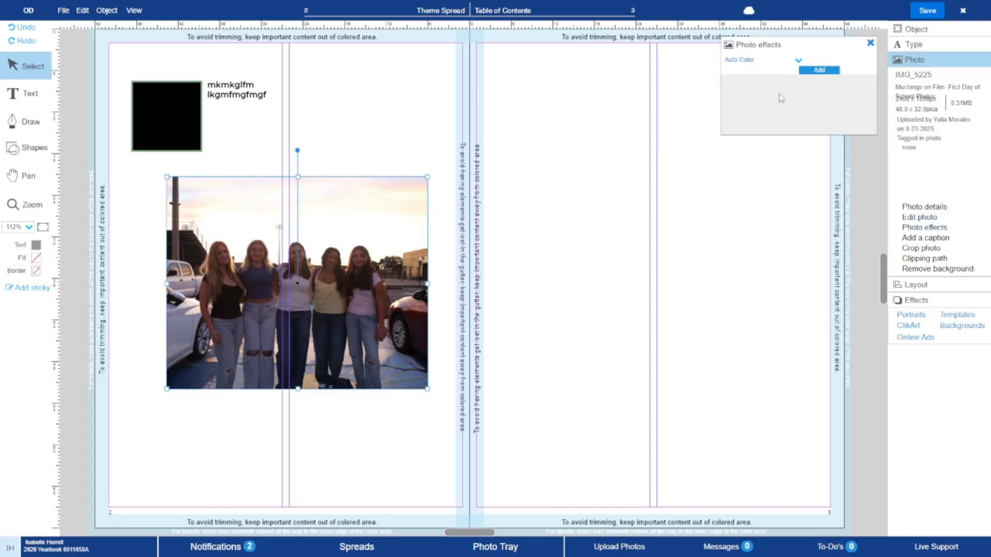
{"action": "left_click", "coordinate": [836, 71]}
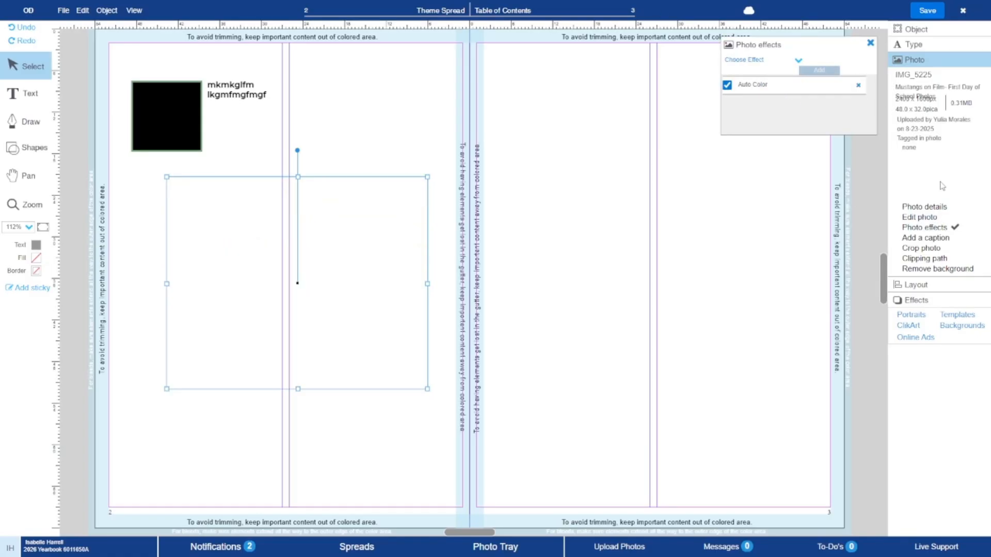
{"action": "left_click", "coordinate": [859, 86]}
Try the Oil Painting photo effect on the group photo at a stronger intensity and remove it.
{"action": "left_click", "coordinate": [782, 60]}
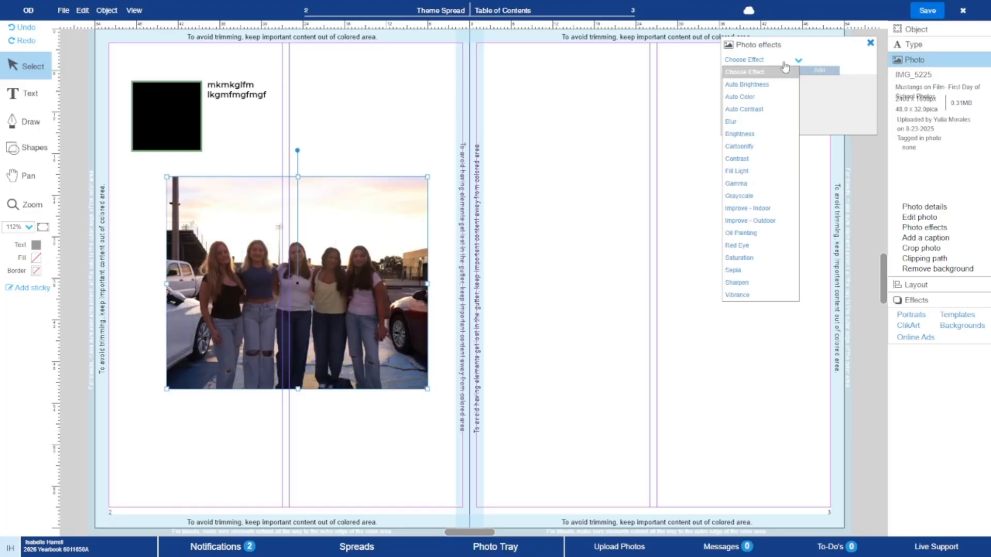
{"action": "left_click", "coordinate": [758, 230]}
{"action": "left_click", "coordinate": [821, 71]}
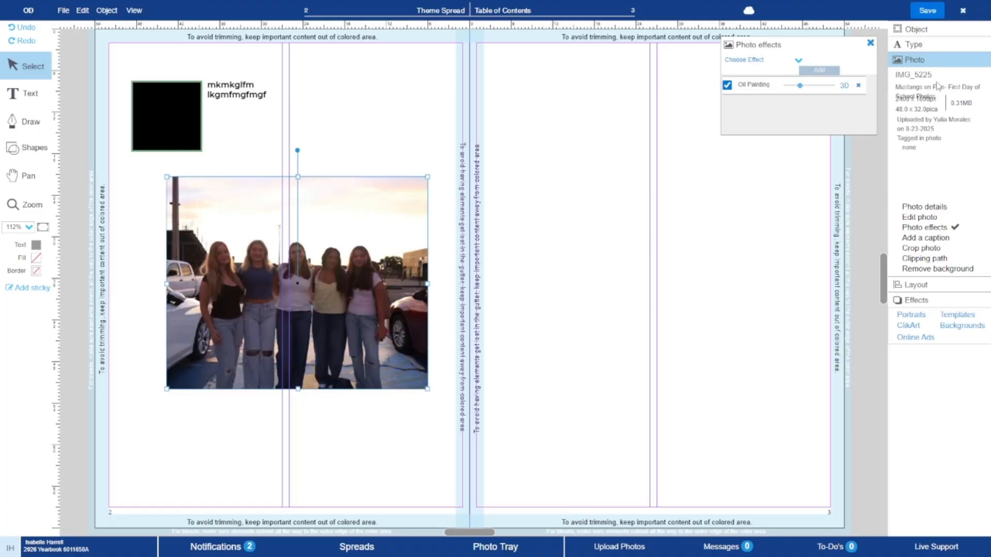
{"action": "left_click", "coordinate": [821, 86]}
{"action": "left_click", "coordinate": [859, 86]}
Look over the available photo effects without adding one, and try to add a caption to the group photo.
{"action": "left_click", "coordinate": [798, 61]}
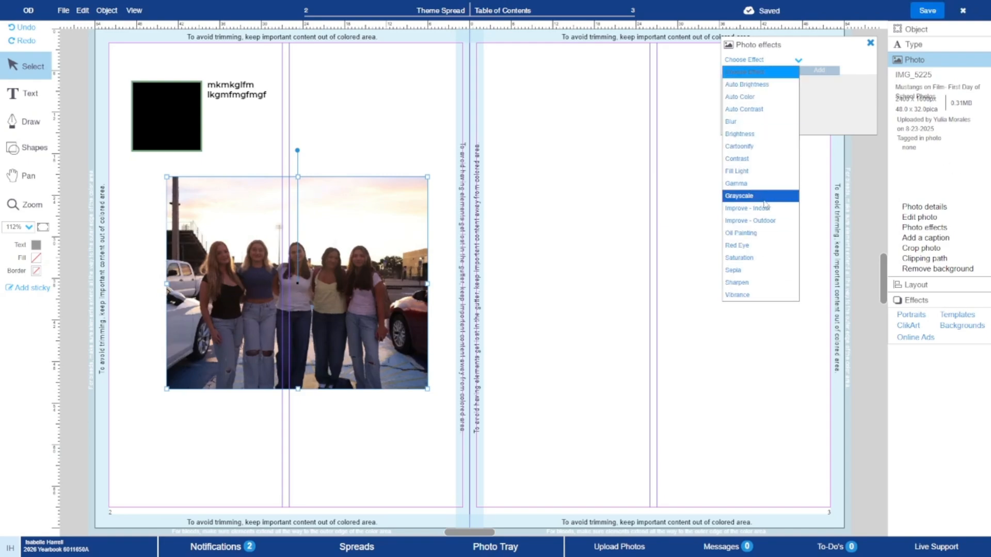
{"action": "left_click", "coordinate": [805, 60]}
{"action": "left_click", "coordinate": [870, 43]}
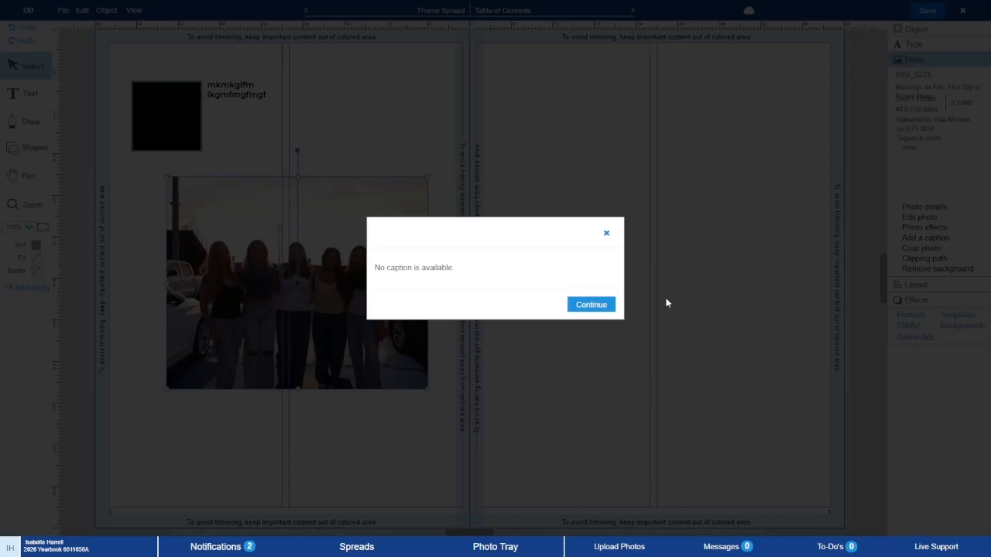
{"action": "left_click", "coordinate": [603, 302]}
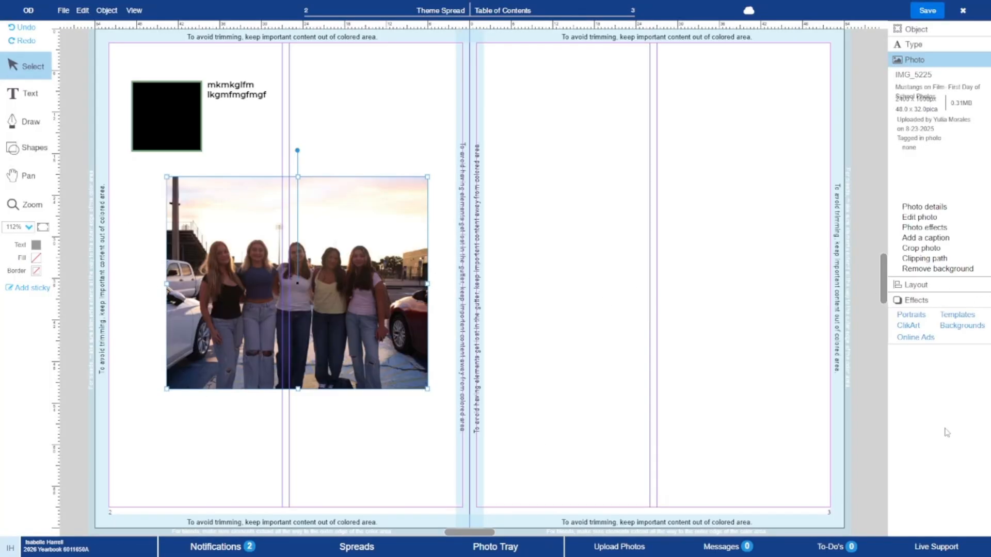
Crop the group photo more tightly around the five people, save the crop and nudge the photo slightly toward the gutter.
{"action": "left_click", "coordinate": [923, 249]}
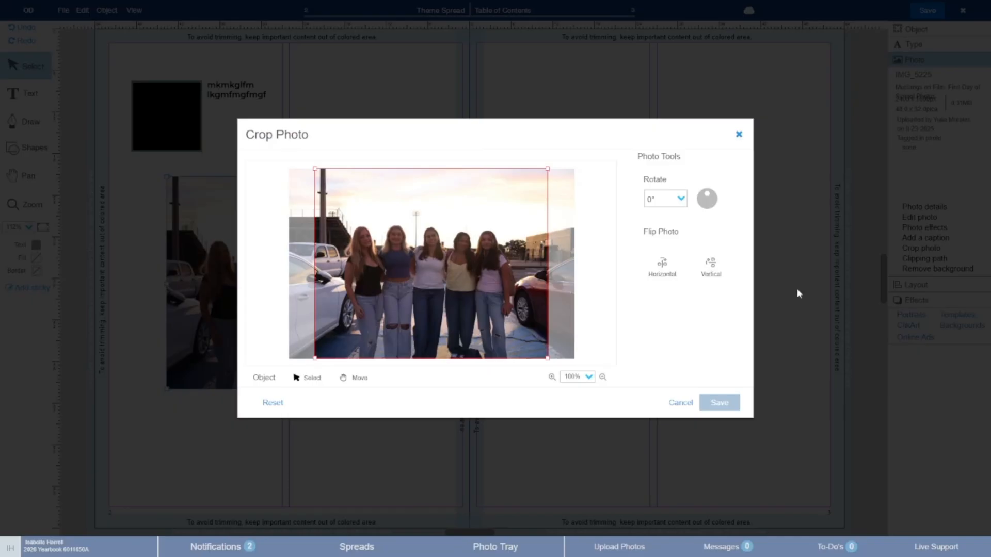
{"action": "left_click_drag", "start_coordinate": [548, 357], "coordinate": [495, 316]}
{"action": "left_click_drag", "start_coordinate": [450, 245], "coordinate": [472, 265]}
{"action": "left_click", "coordinate": [735, 405]}
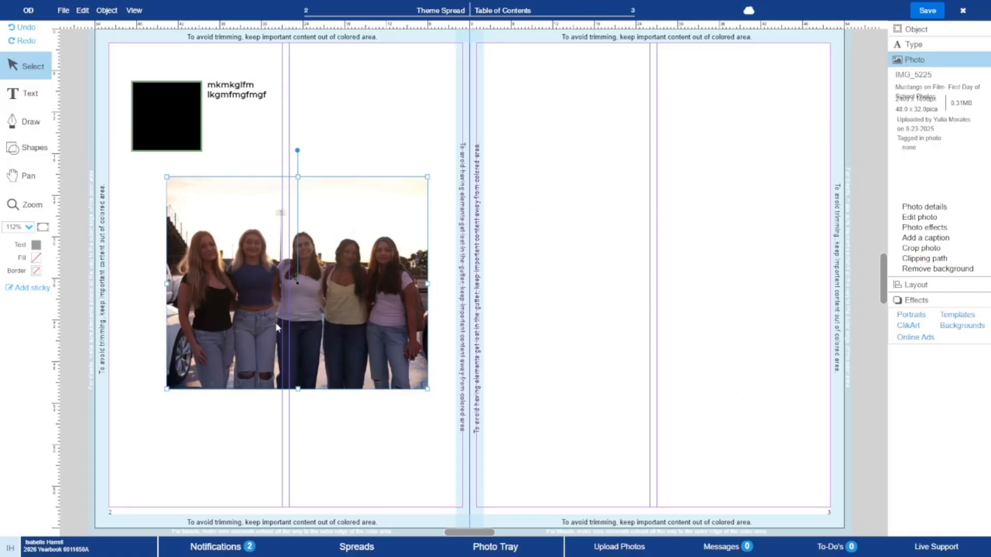
{"action": "left_click_drag", "start_coordinate": [277, 327], "coordinate": [289, 325]}
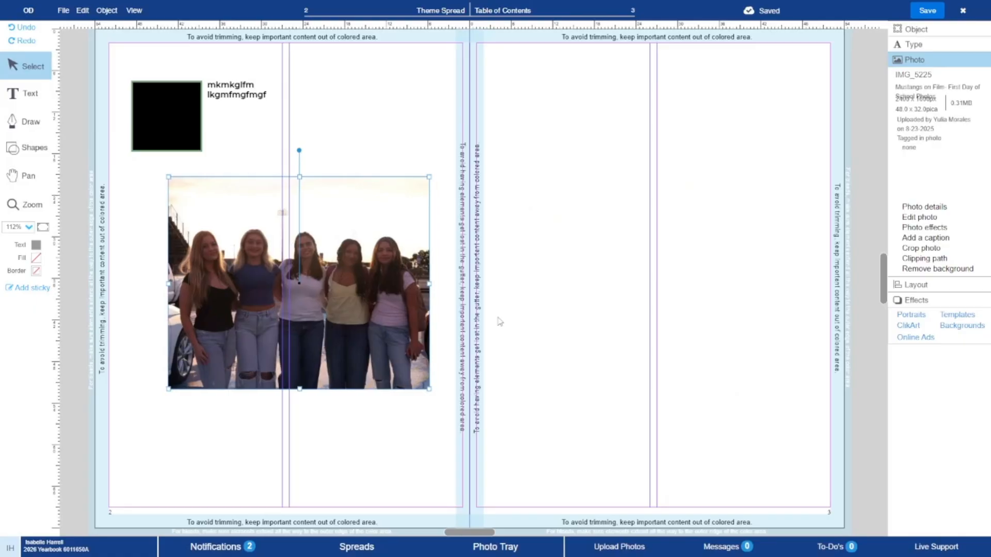
Open the group photo's clipping path, try the angle, add-point and curve options, and clear the existing path.
{"action": "left_click", "coordinate": [938, 258]}
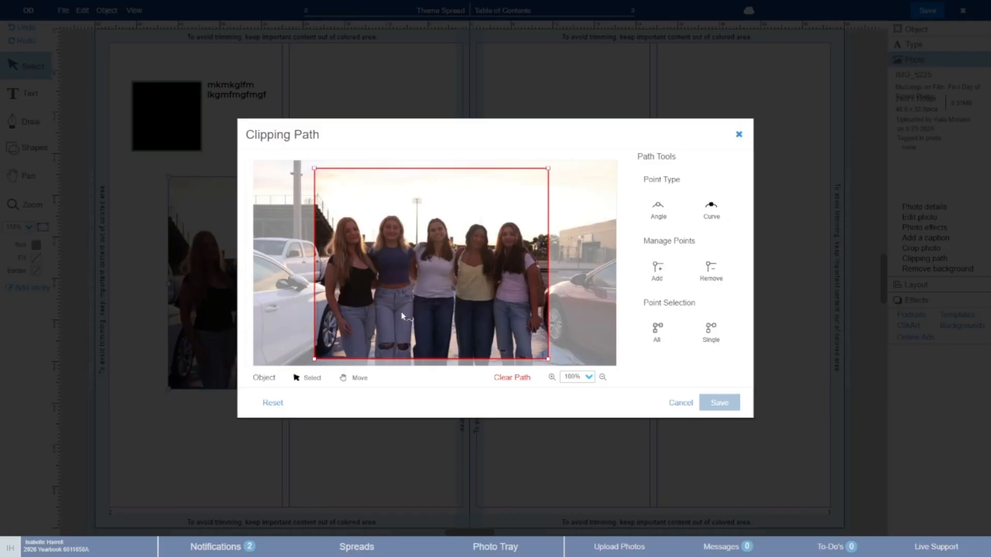
{"action": "left_click", "coordinate": [659, 209]}
{"action": "left_click", "coordinate": [315, 358]}
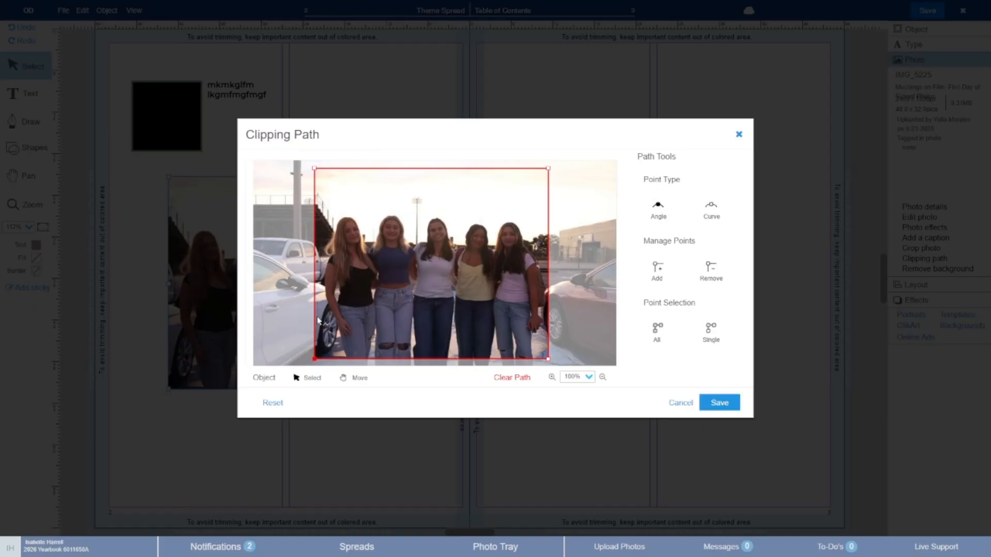
{"action": "left_click", "coordinate": [658, 269]}
{"action": "left_click", "coordinate": [710, 208]}
{"action": "left_click", "coordinate": [513, 378]}
Draw a clipping path around the five people with a curved lower edge and straight sides and top, save it and reposition the photo.
{"action": "left_click", "coordinate": [370, 320]}
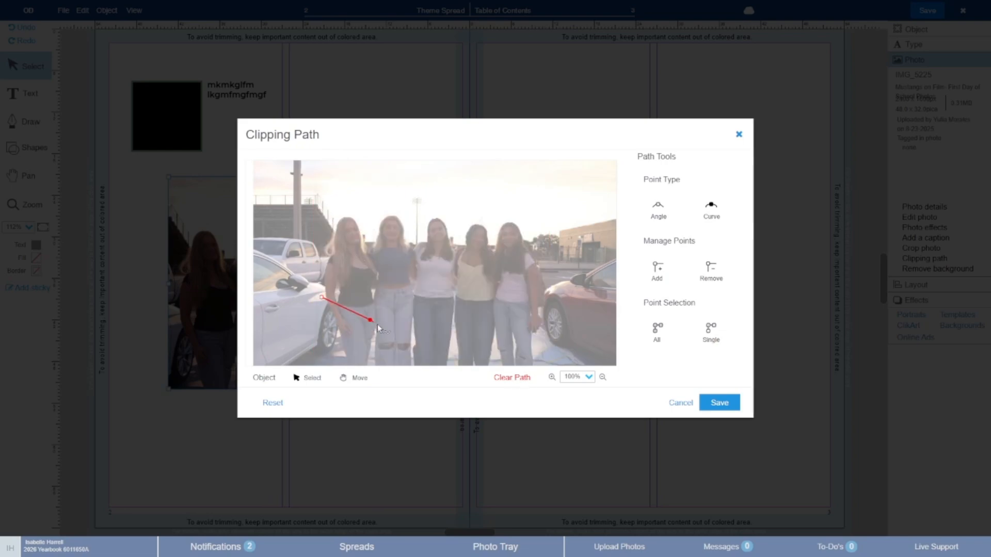
{"action": "left_click", "coordinate": [473, 344]}
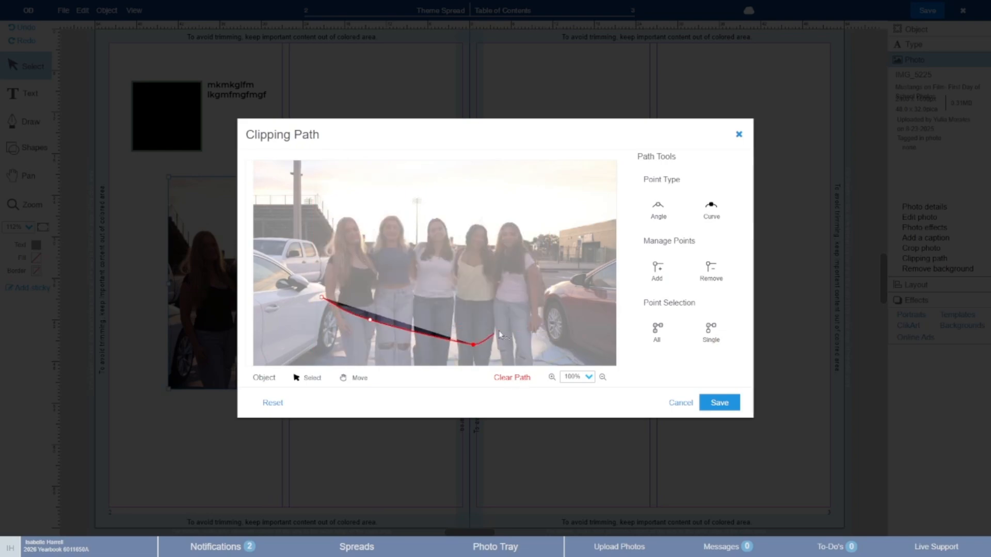
{"action": "left_click", "coordinate": [561, 308]}
{"action": "left_click", "coordinate": [658, 209]}
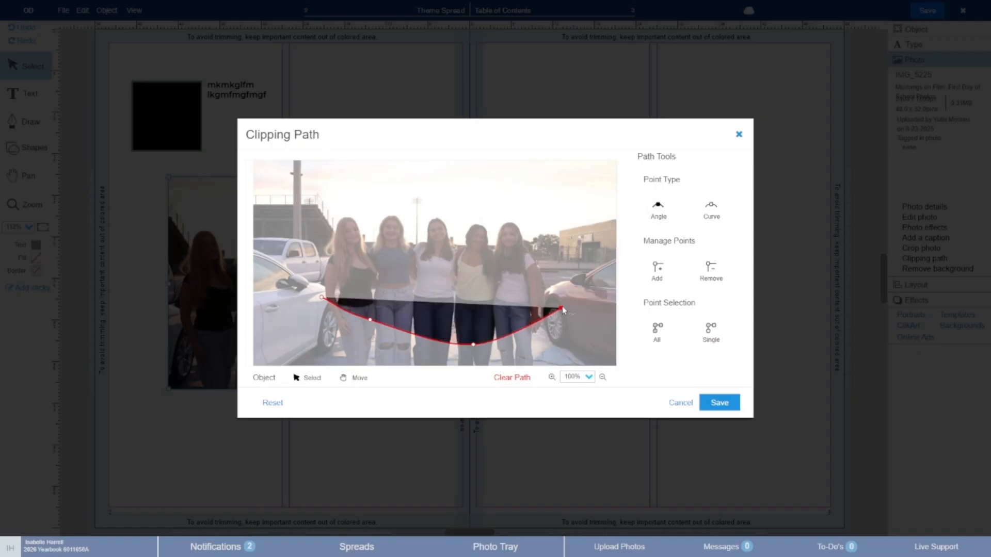
{"action": "left_click", "coordinate": [562, 282]}
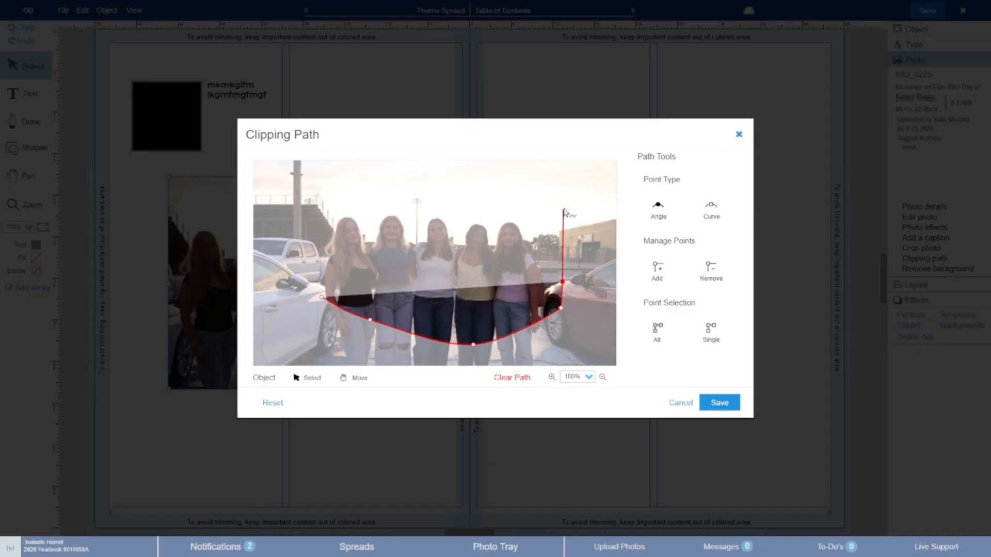
{"action": "left_click", "coordinate": [564, 199]}
{"action": "left_click", "coordinate": [313, 199]}
{"action": "left_click", "coordinate": [321, 299]}
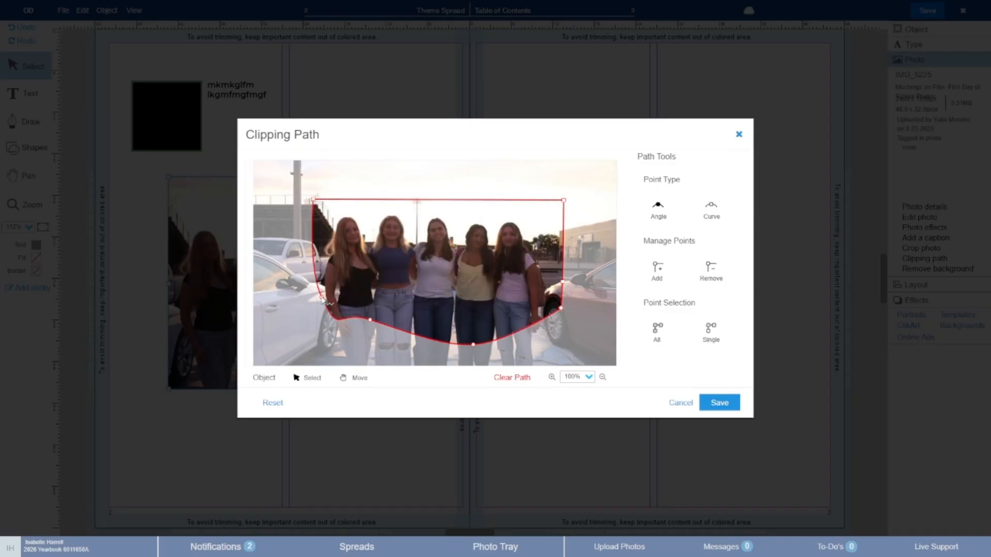
{"action": "left_click", "coordinate": [725, 405]}
{"action": "left_click_drag", "start_coordinate": [356, 325], "coordinate": [510, 243]}
{"action": "left_click_drag", "start_coordinate": [513, 273], "coordinate": [336, 333]}
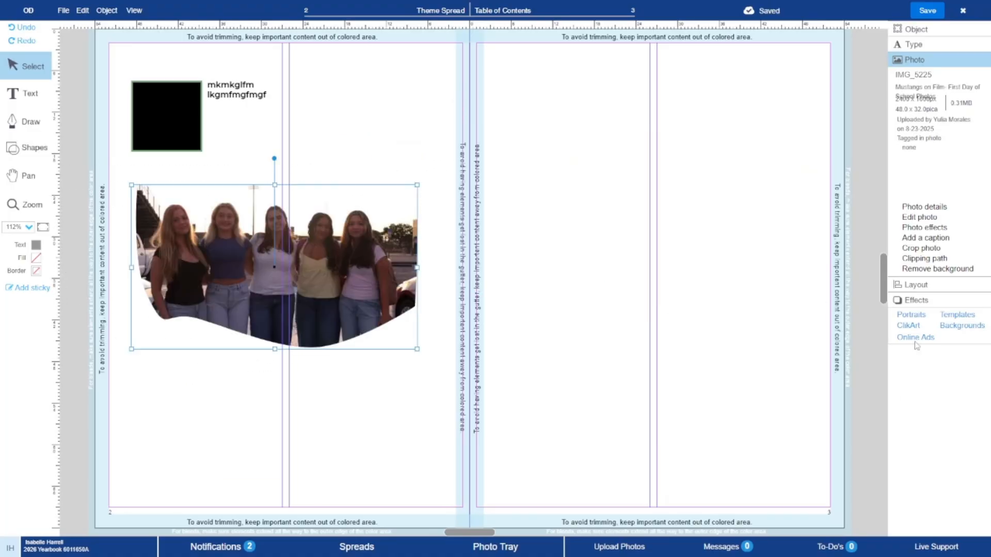
Try to remove the group photo's background, nudge the photo and delete it from the page.
{"action": "left_click", "coordinate": [952, 270]}
{"action": "mouse_move", "coordinate": [376, 286]}
{"action": "left_mouse_down"}
{"action": "mouse_move", "coordinate": [435, 262]}
{"action": "mouse_move", "coordinate": [386, 285]}
{"action": "left_mouse_up"}
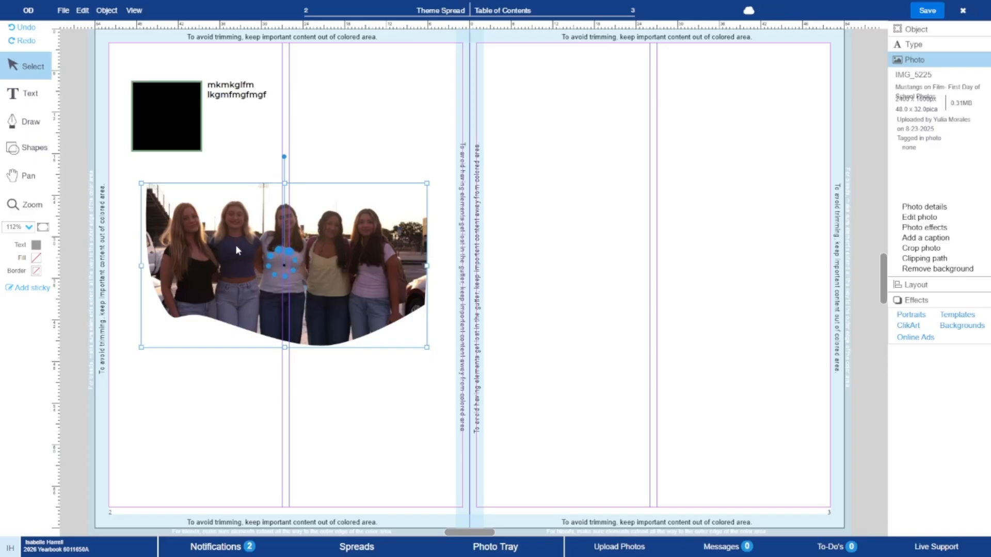
{"action": "key", "text": "Delete"}
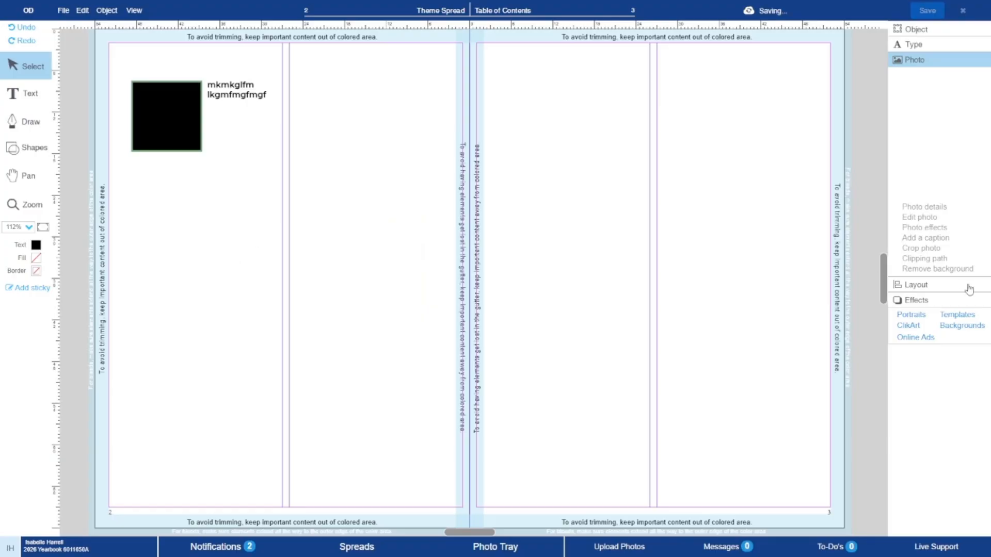
Show the layout options and insert a light gray square overlapping the lower part of the black square.
{"action": "left_click", "coordinate": [966, 287]}
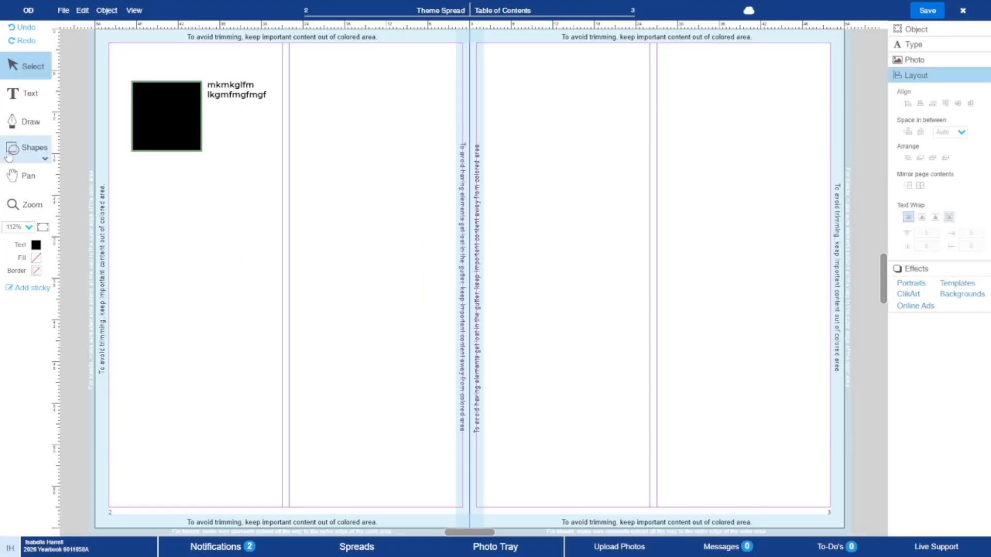
{"action": "left_click", "coordinate": [30, 149]}
{"action": "left_click", "coordinate": [62, 163]}
{"action": "left_click", "coordinate": [44, 156]}
{"action": "left_click", "coordinate": [61, 164]}
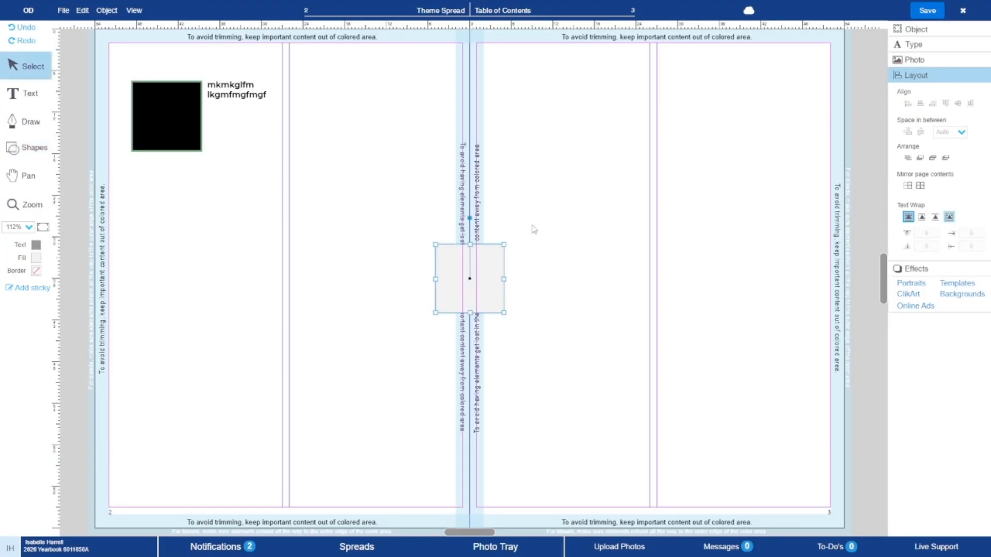
{"action": "left_click_drag", "start_coordinate": [466, 261], "coordinate": [162, 144]}
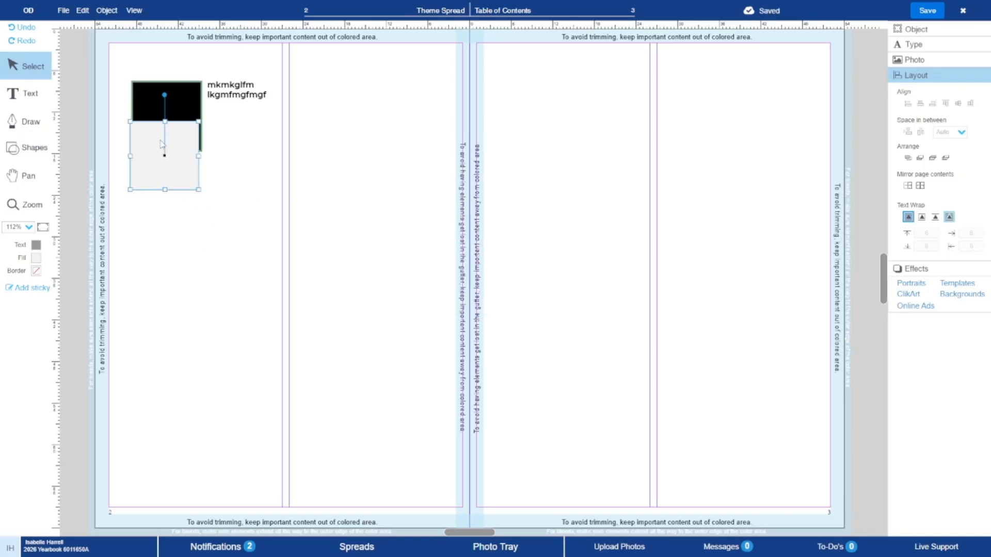
Arrange the black square in front of the light gray square, and move the light gray square aside and delete it.
{"action": "left_click", "coordinate": [193, 97]}
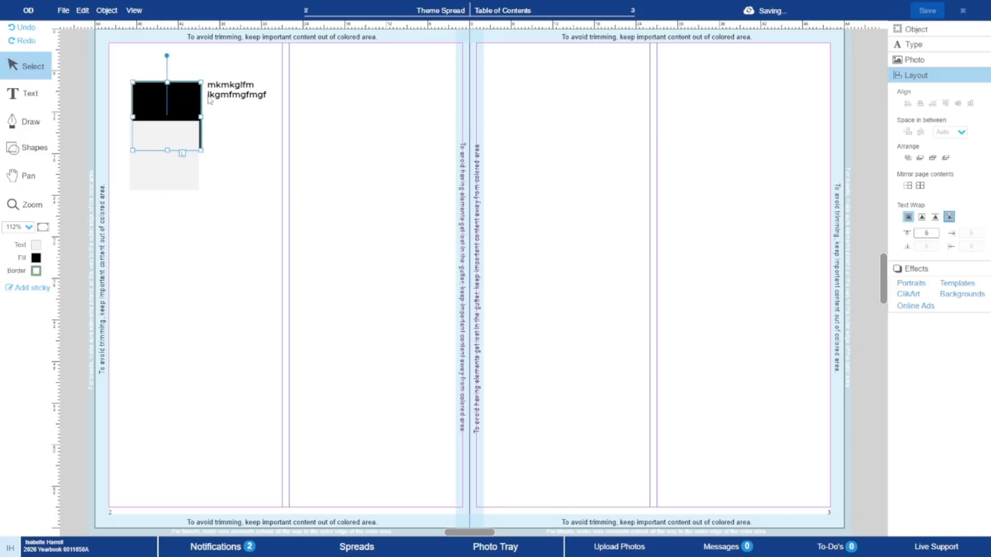
{"action": "left_click", "coordinate": [932, 158]}
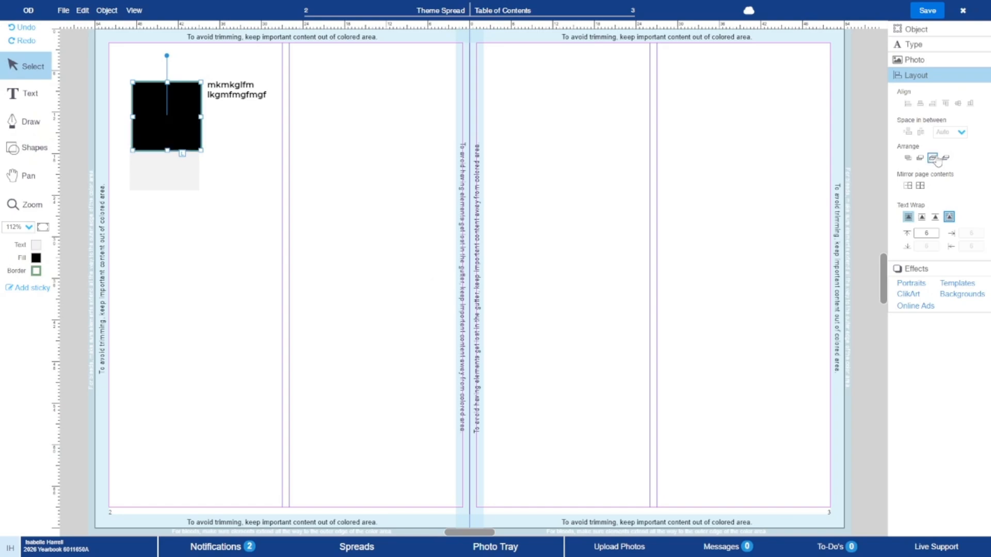
{"action": "left_click_drag", "start_coordinate": [189, 180], "coordinate": [260, 185]}
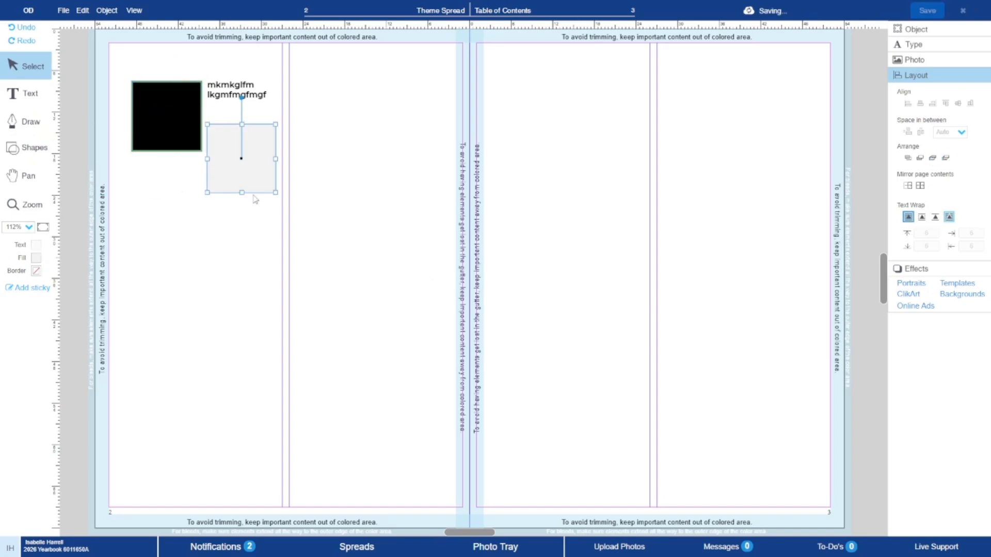
{"action": "key", "text": "Delete"}
Align the text box and the black square on a common vertical center line.
{"action": "left_click", "coordinate": [188, 146]}
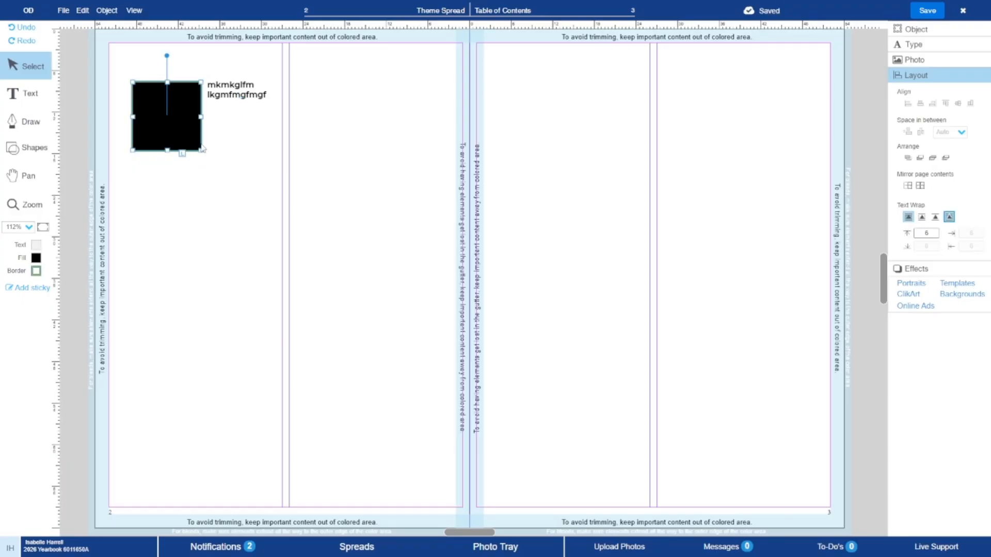
{"action": "left_click", "coordinate": [253, 96], "text": "shift"}
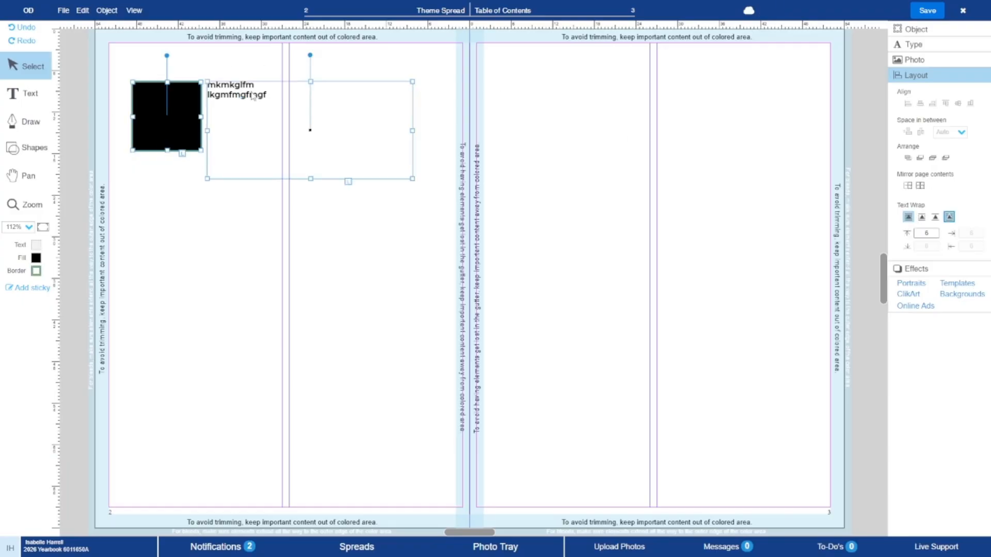
{"action": "left_click", "coordinate": [922, 103]}
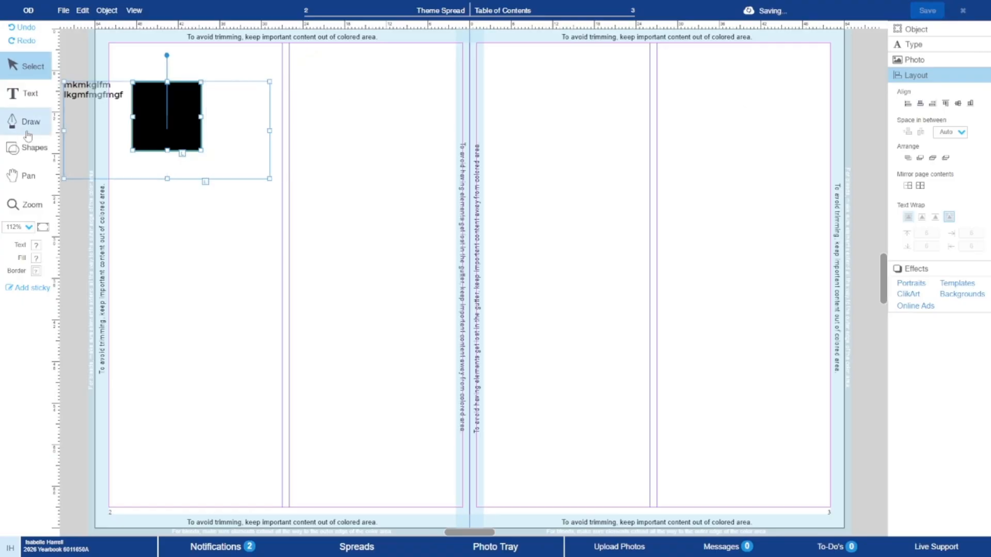
Center the text within its text box and move the box below and beside the black square.
{"action": "left_click", "coordinate": [951, 45]}
{"action": "left_click", "coordinate": [928, 88]}
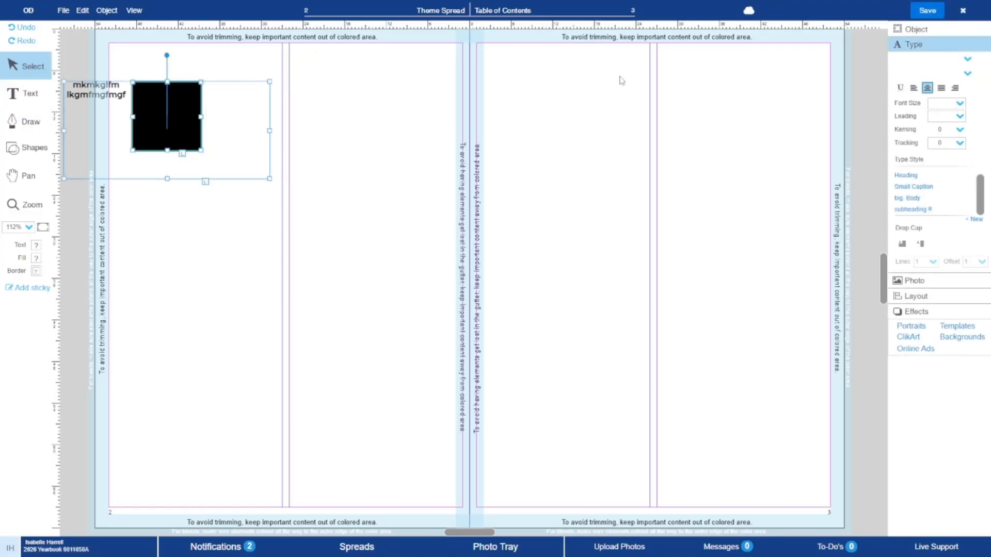
{"action": "left_click", "coordinate": [123, 74]}
{"action": "left_click", "coordinate": [123, 100]}
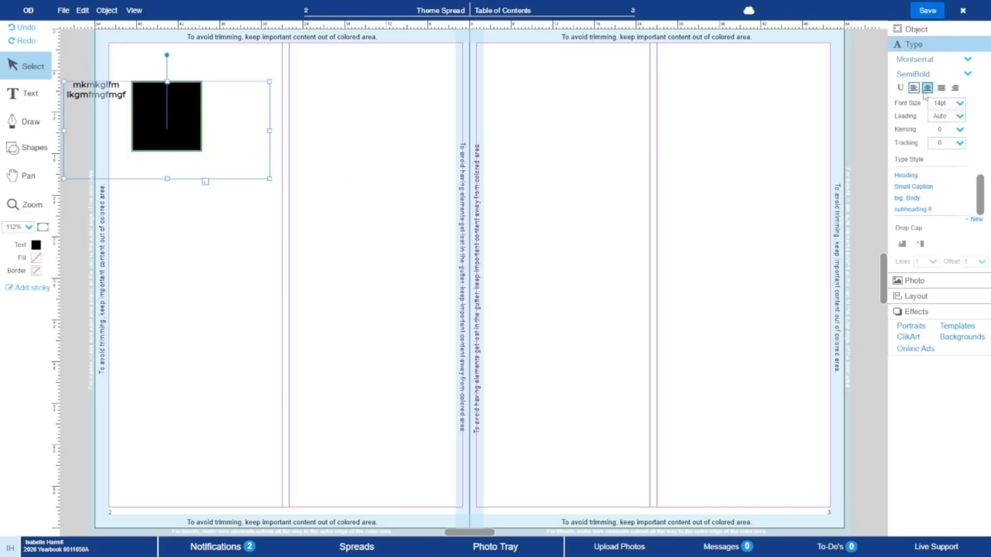
{"action": "left_click_drag", "start_coordinate": [153, 123], "coordinate": [239, 191]}
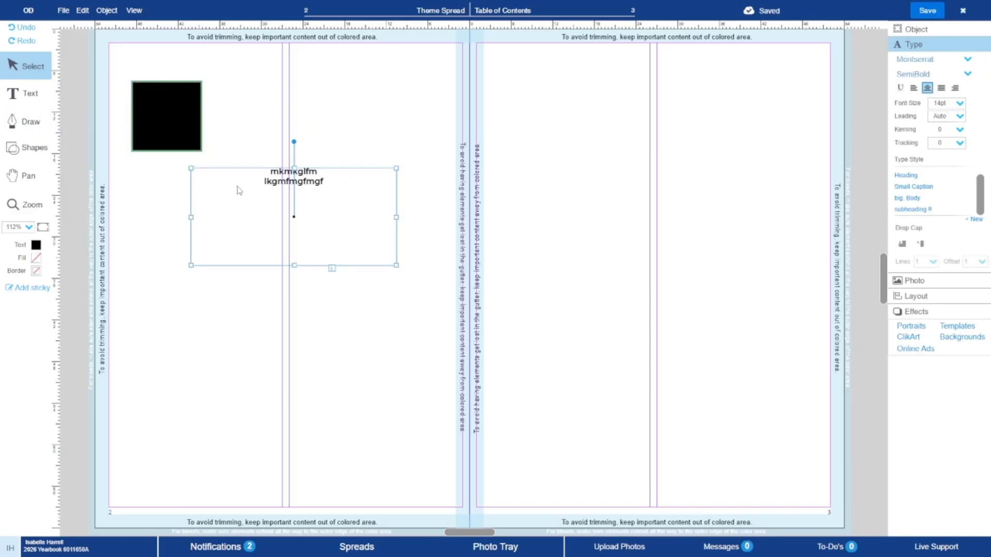
Insert a second square beside the black one, slightly lower, and fill it with medium gray.
{"action": "left_click", "coordinate": [34, 148]}
{"action": "left_click", "coordinate": [60, 165]}
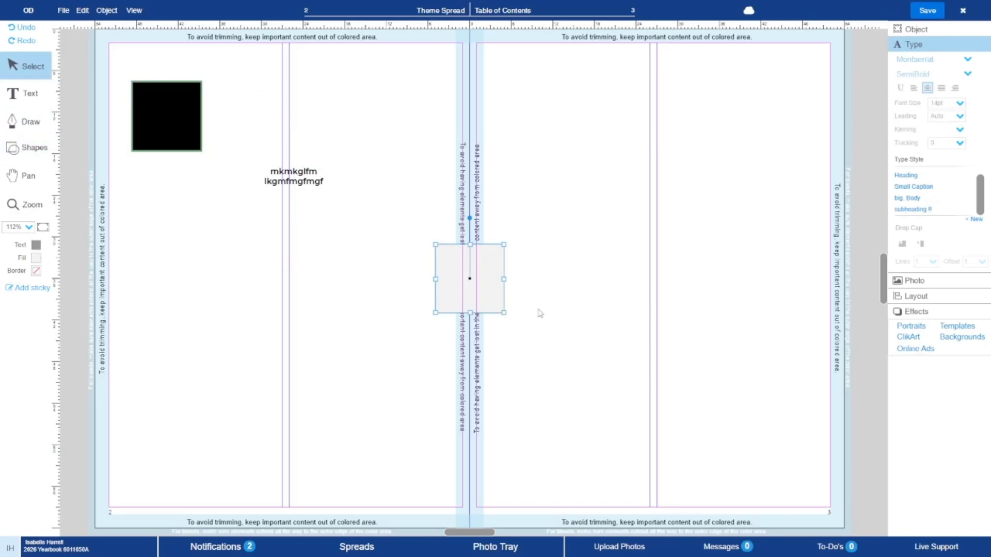
{"action": "left_click_drag", "start_coordinate": [469, 279], "coordinate": [244, 136]}
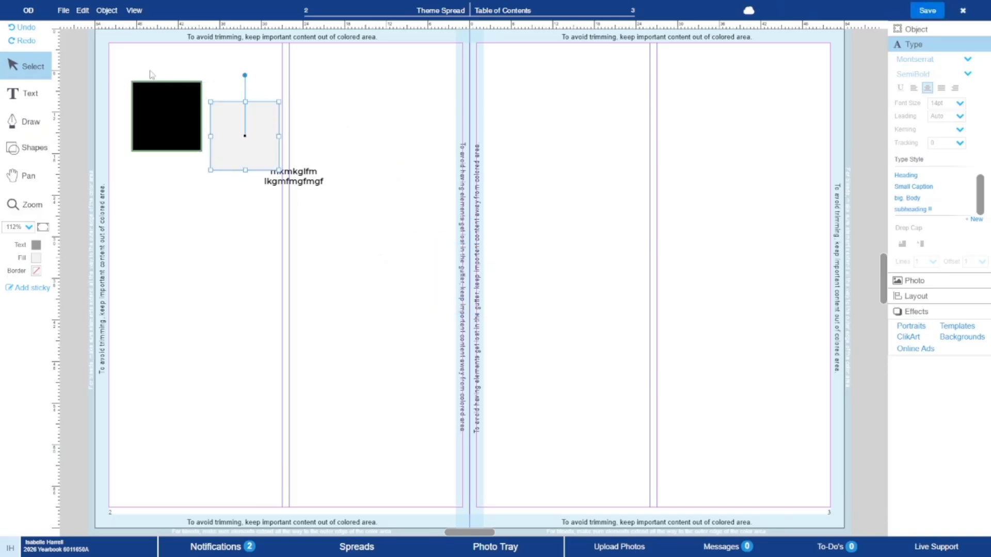
{"action": "left_click_drag", "start_coordinate": [147, 63], "coordinate": [309, 172]}
{"action": "left_click", "coordinate": [333, 145]}
{"action": "left_click", "coordinate": [256, 150]}
{"action": "left_click", "coordinate": [36, 258]}
{"action": "left_click", "coordinate": [89, 233]}
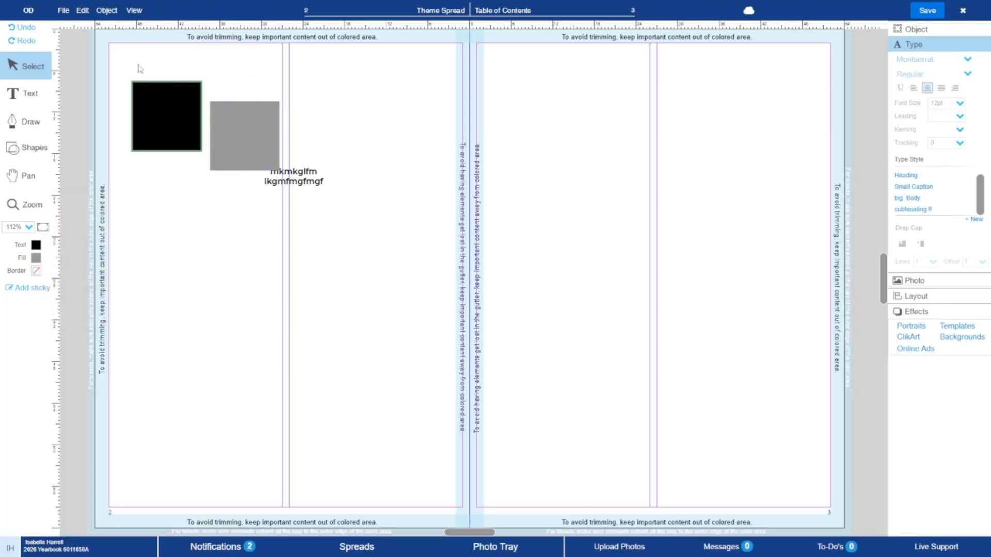
Select the black and gray squares and align their middles in a row, then their centers in a column.
{"action": "left_click_drag", "start_coordinate": [138, 64], "coordinate": [300, 158]}
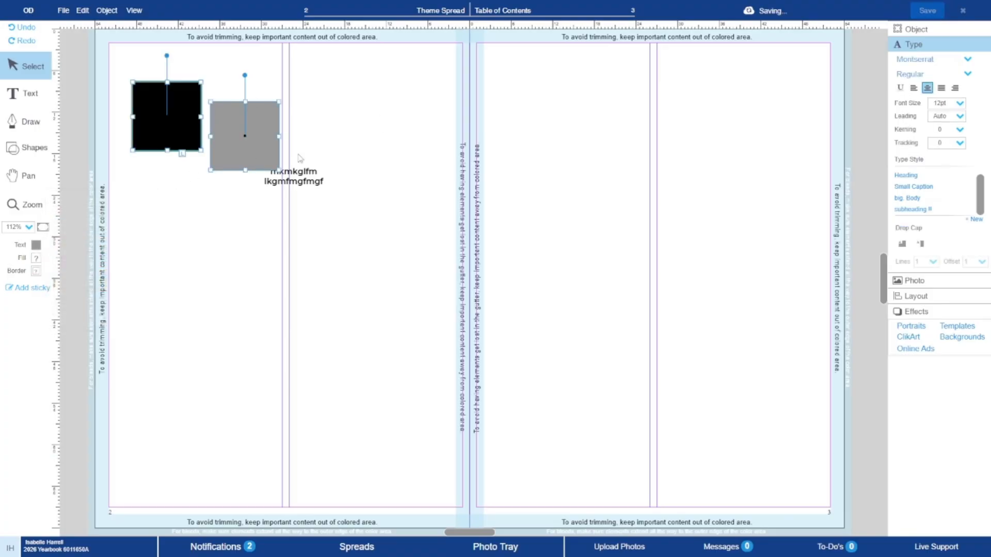
{"action": "left_click", "coordinate": [931, 295]}
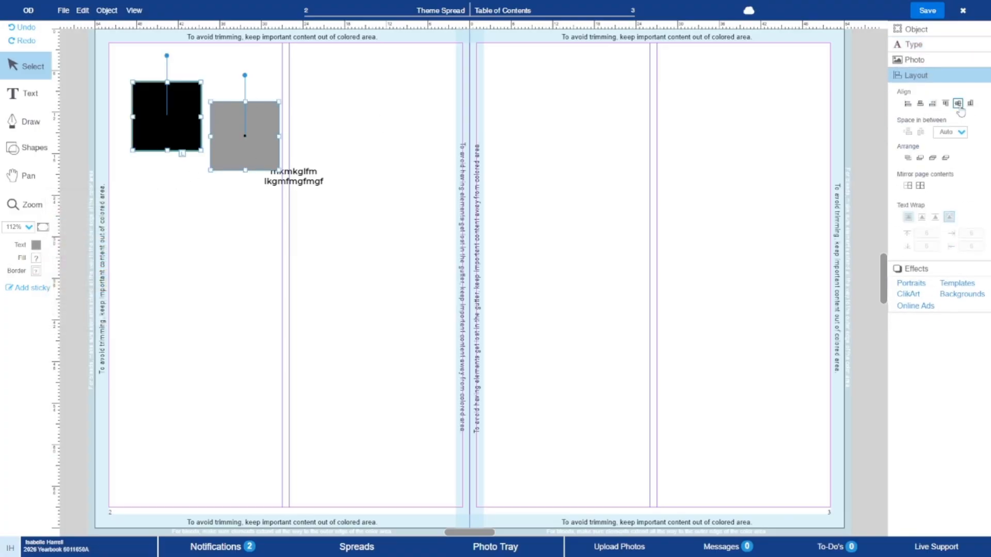
{"action": "left_click", "coordinate": [958, 103]}
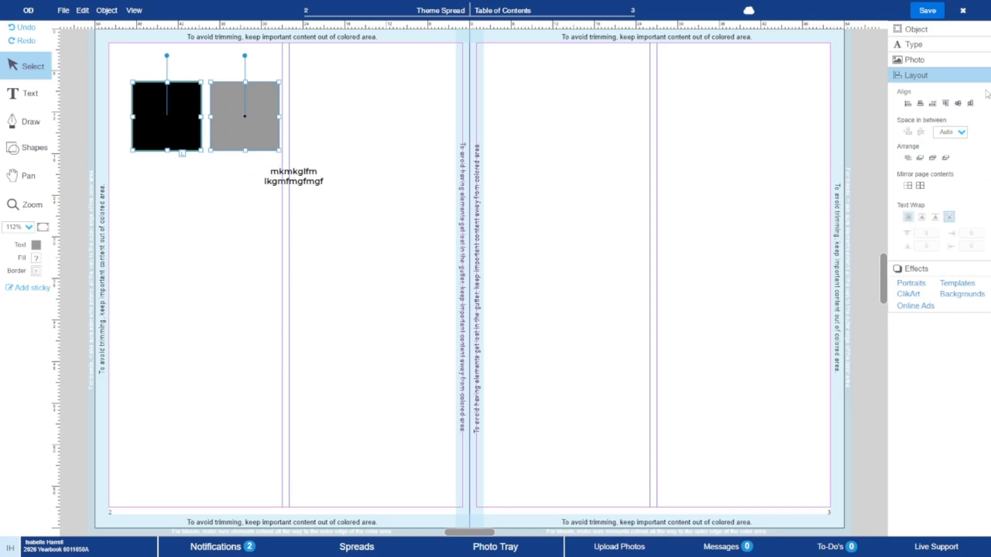
{"action": "left_click", "coordinate": [921, 104]}
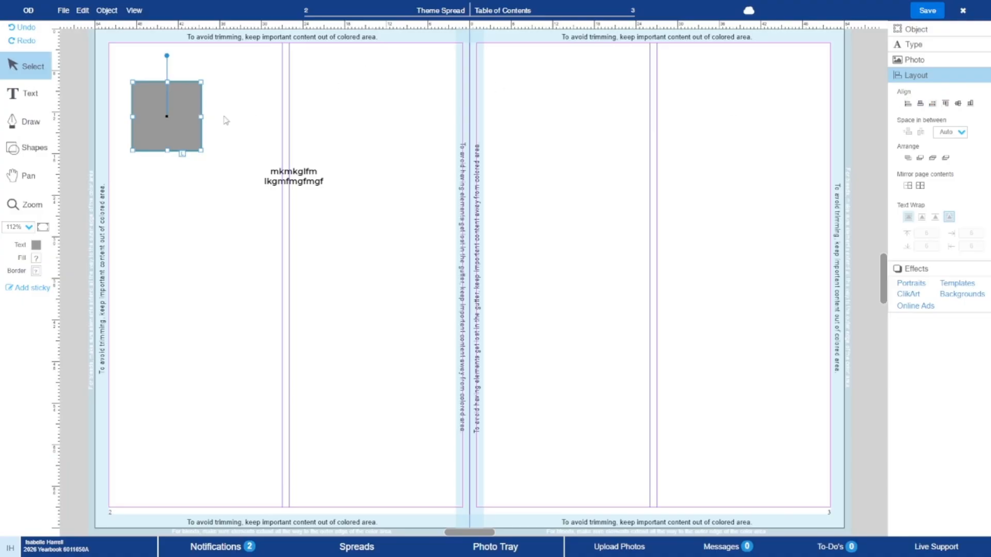
Move the gray square below the black one and align both squares' centers in a column.
{"action": "left_click_drag", "start_coordinate": [194, 142], "coordinate": [187, 213]}
{"action": "left_click_drag", "start_coordinate": [225, 126], "coordinate": [614, 188]}
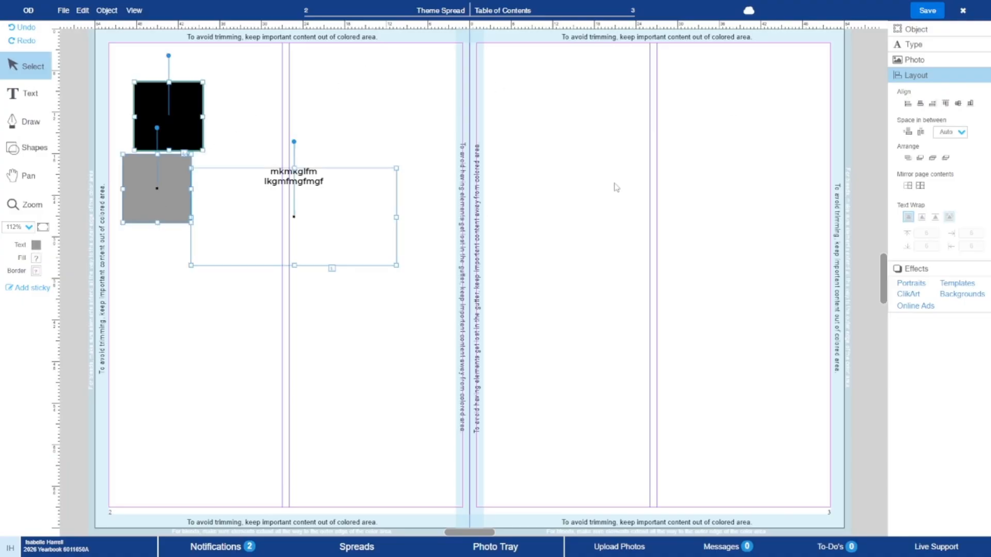
{"action": "left_click", "coordinate": [373, 80]}
{"action": "left_click_drag", "start_coordinate": [133, 68], "coordinate": [353, 176]}
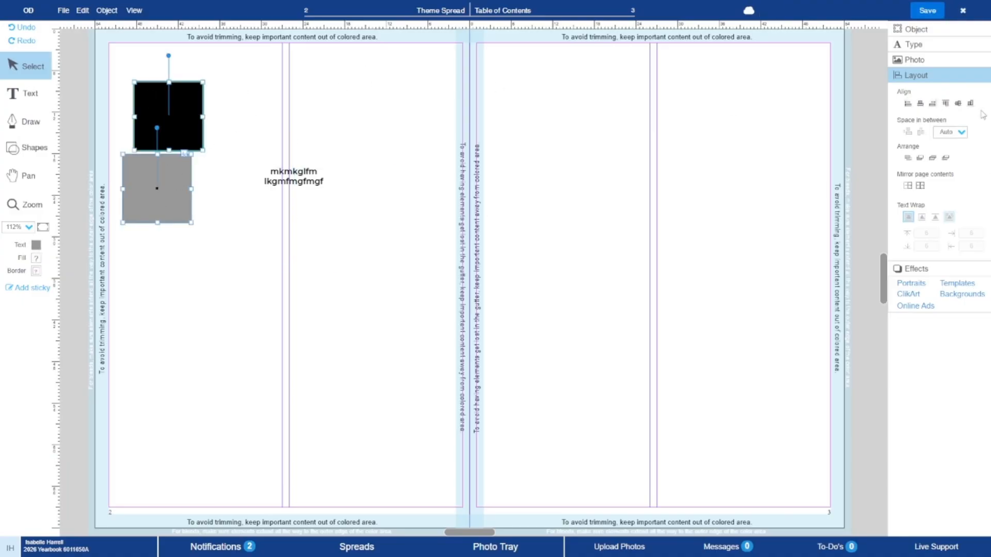
{"action": "left_click", "coordinate": [920, 103]}
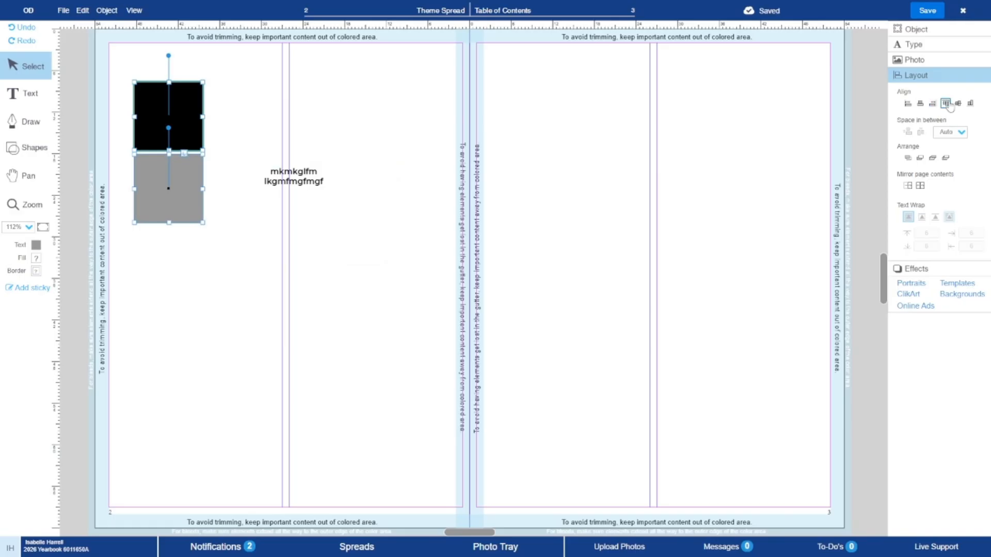
Align the tops of the two squares and move the gray square out beside the black one.
{"action": "left_click", "coordinate": [946, 104]}
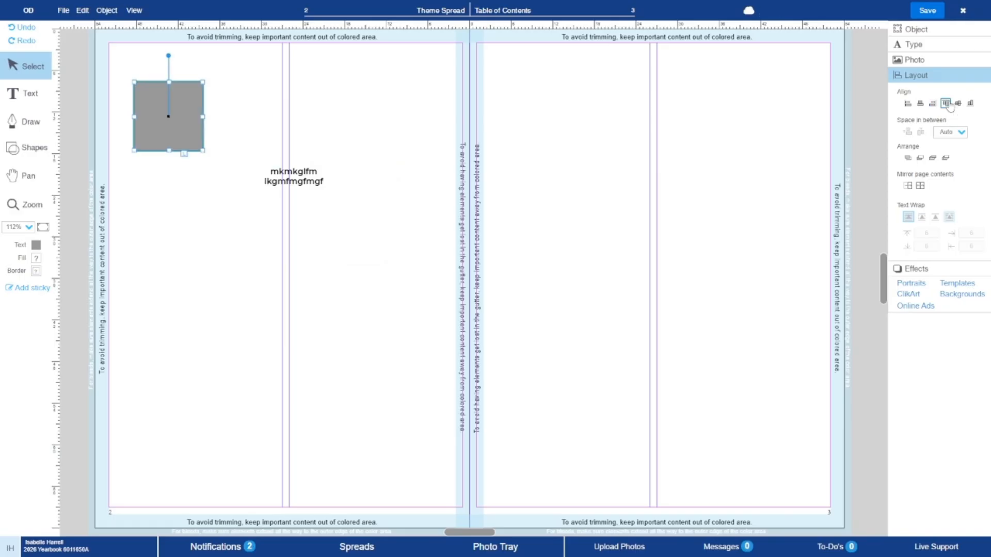
{"action": "left_click", "coordinate": [257, 87]}
{"action": "left_click_drag", "start_coordinate": [165, 139], "coordinate": [244, 145]}
Align the side-by-side black and gray squares by their middles and by their bottom edges.
{"action": "left_click_drag", "start_coordinate": [152, 61], "coordinate": [305, 158]}
{"action": "left_click", "coordinate": [957, 103]}
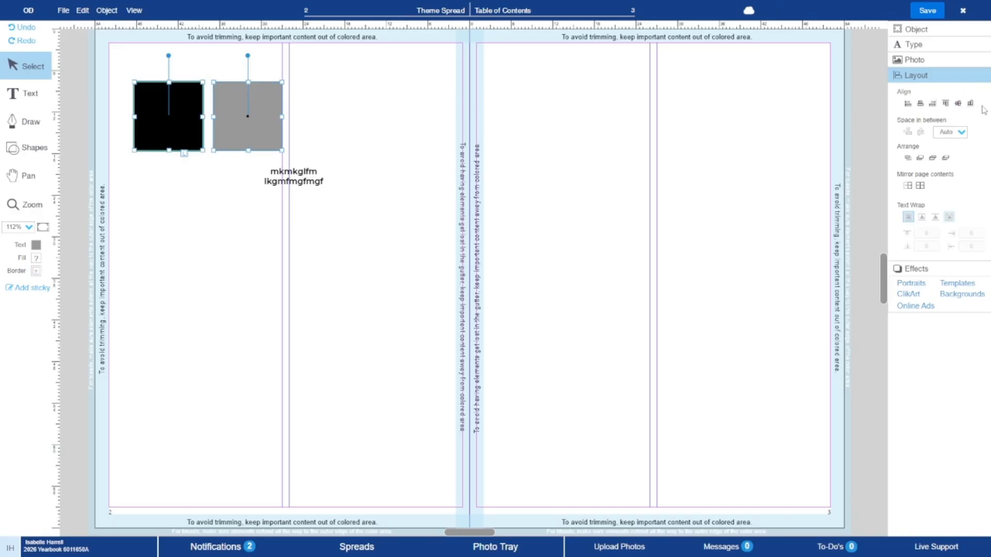
{"action": "left_click", "coordinate": [970, 103]}
{"action": "left_click", "coordinate": [485, 128]}
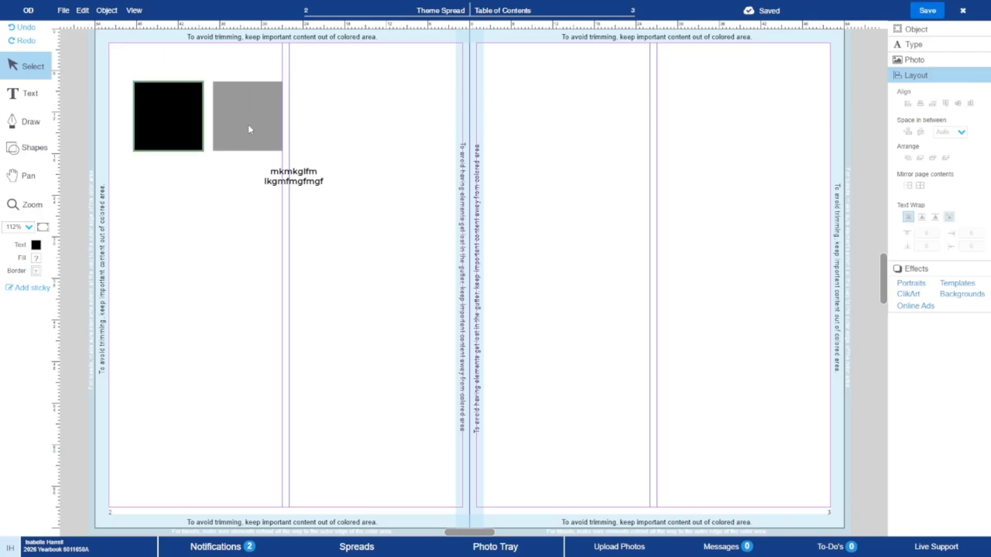
Mirror the gray square onto page 3 and delete the mirrored copy.
{"action": "left_click", "coordinate": [229, 105]}
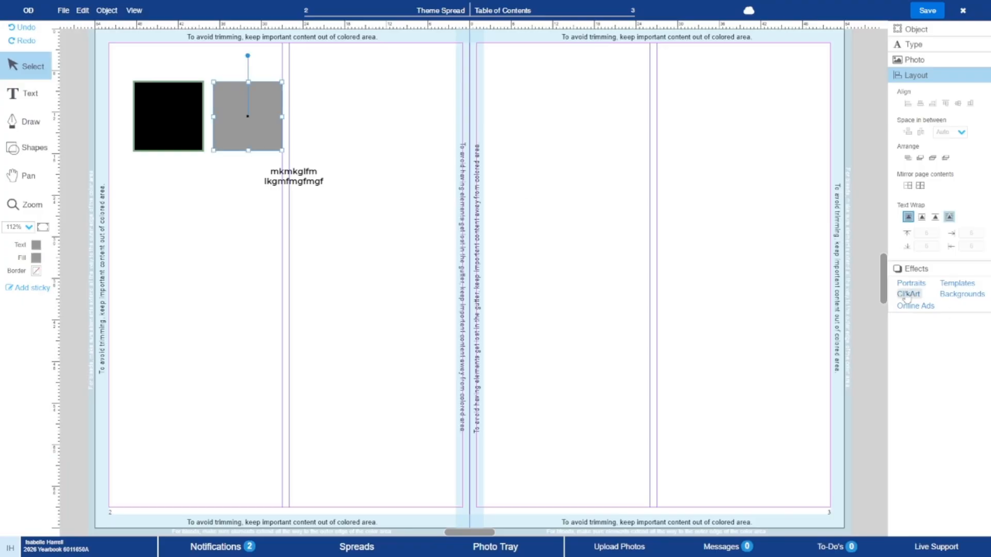
{"action": "left_click", "coordinate": [920, 187]}
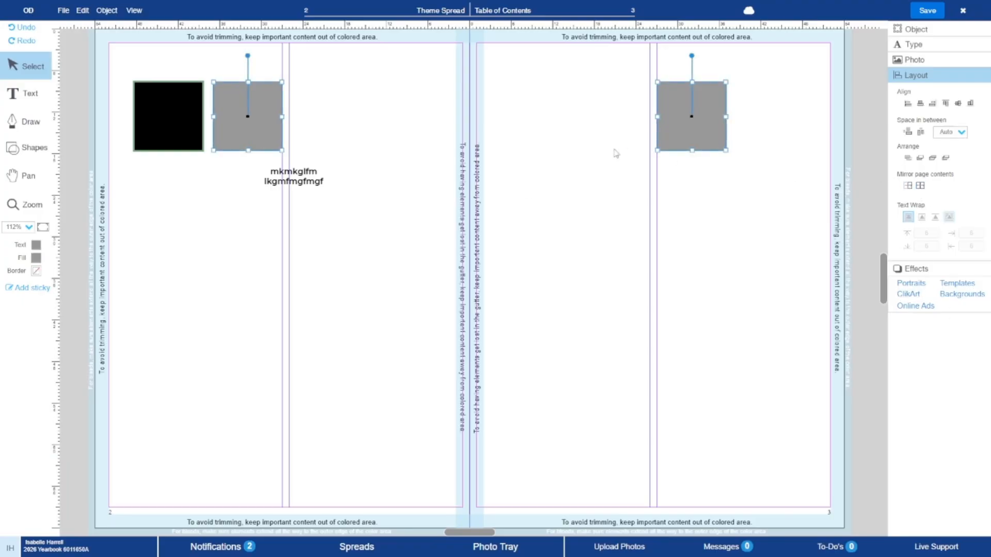
{"action": "key", "text": "Delete"}
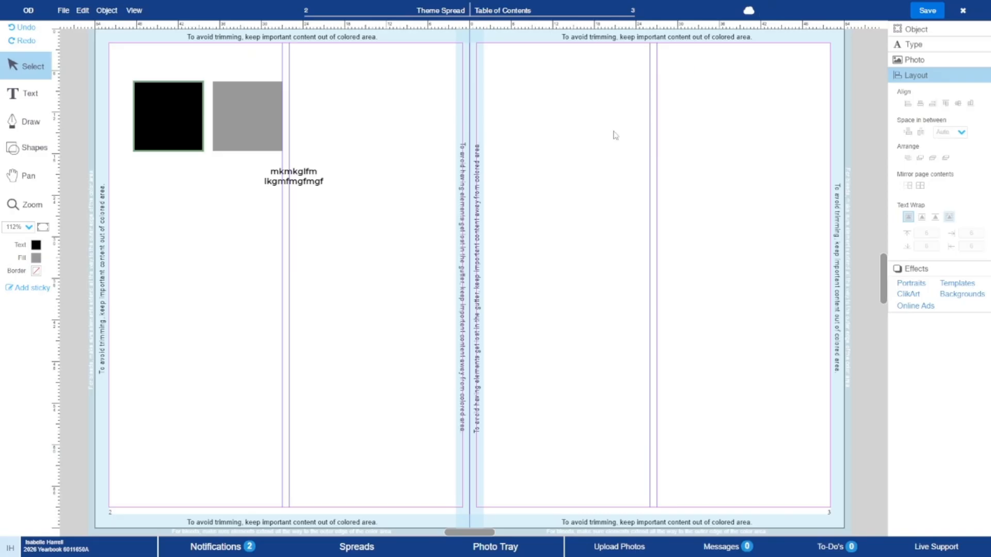
Move the sample text up against the gray square and apply text wrap around the square.
{"action": "left_click", "coordinate": [230, 124]}
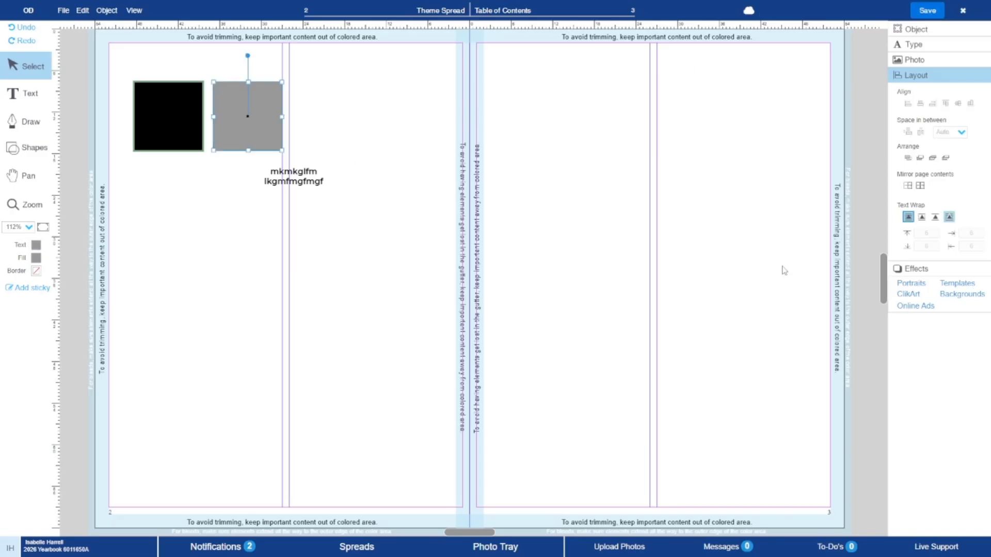
{"action": "left_click", "coordinate": [404, 218]}
{"action": "left_click_drag", "start_coordinate": [405, 218], "coordinate": [420, 146]}
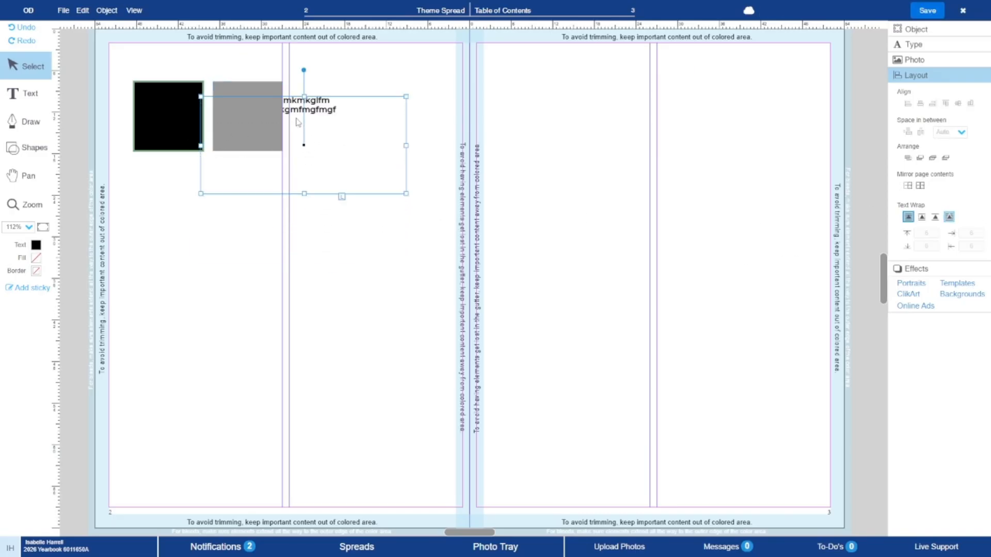
{"action": "left_click", "coordinate": [948, 217]}
{"action": "left_click", "coordinate": [922, 217]}
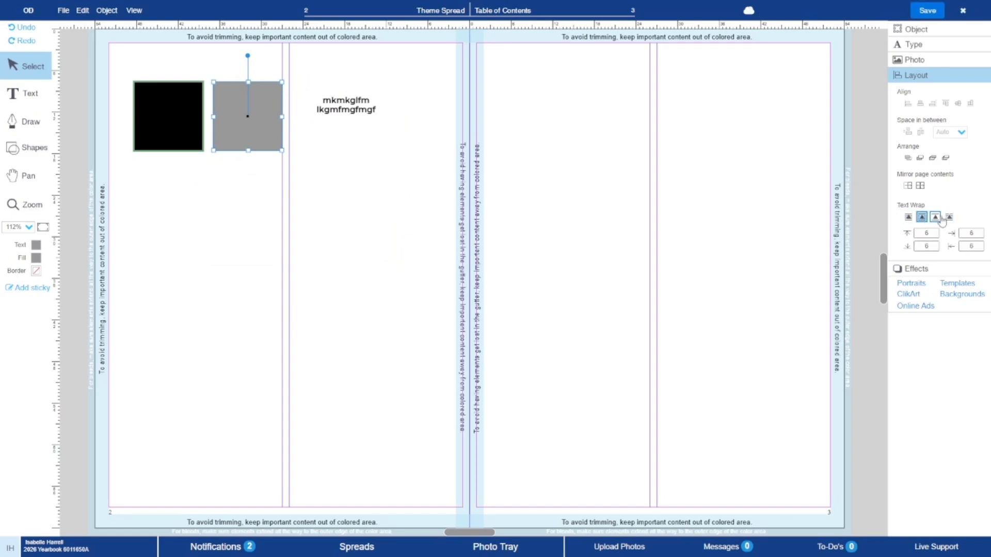
Turn off the gray square's text wrap and move the sample text below the two squares.
{"action": "left_click", "coordinate": [908, 218]}
{"action": "left_click", "coordinate": [908, 219]}
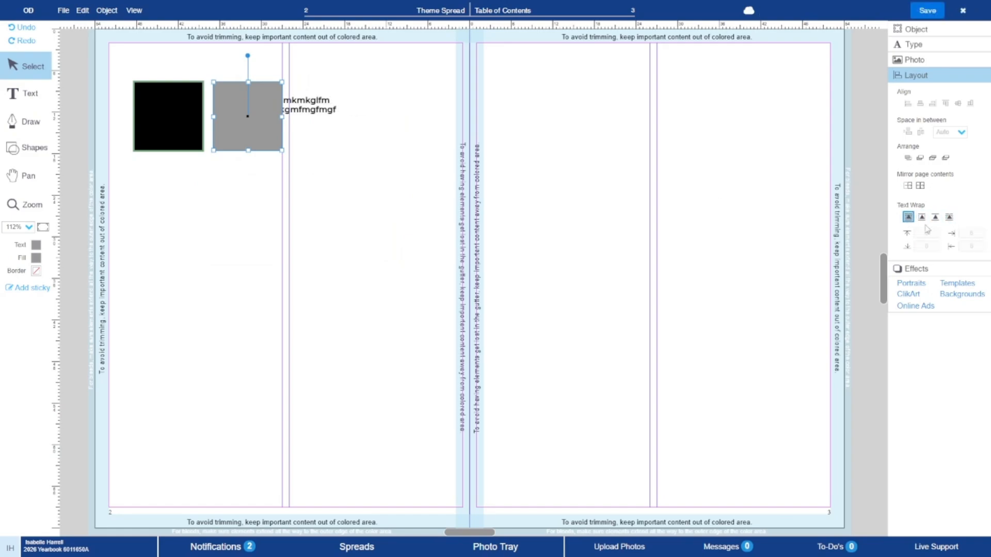
{"action": "left_click_drag", "start_coordinate": [338, 107], "coordinate": [245, 180]}
{"action": "double_click", "coordinate": [251, 179]}
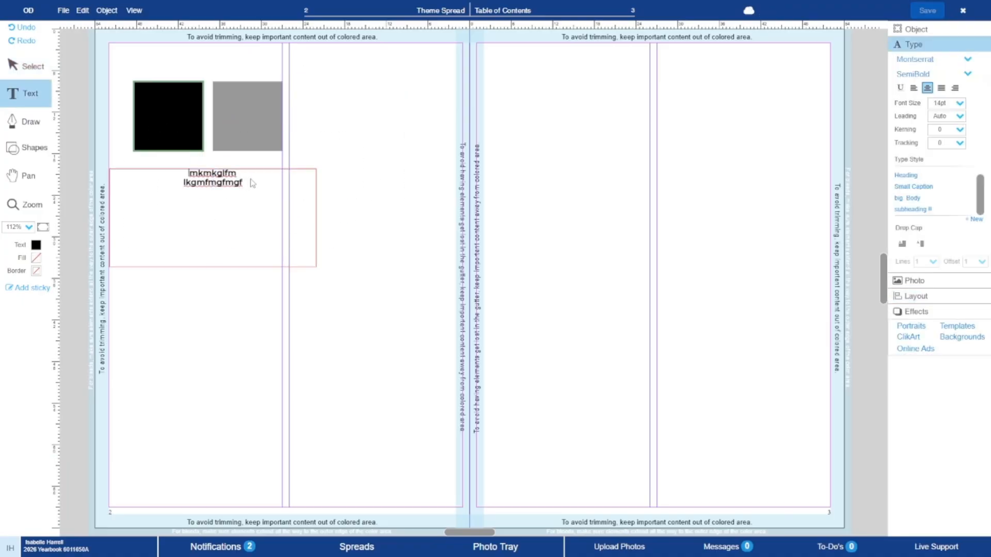
Move the black square across page 2 toward the gutter and set its transparency to 60%.
{"action": "left_click", "coordinate": [949, 299]}
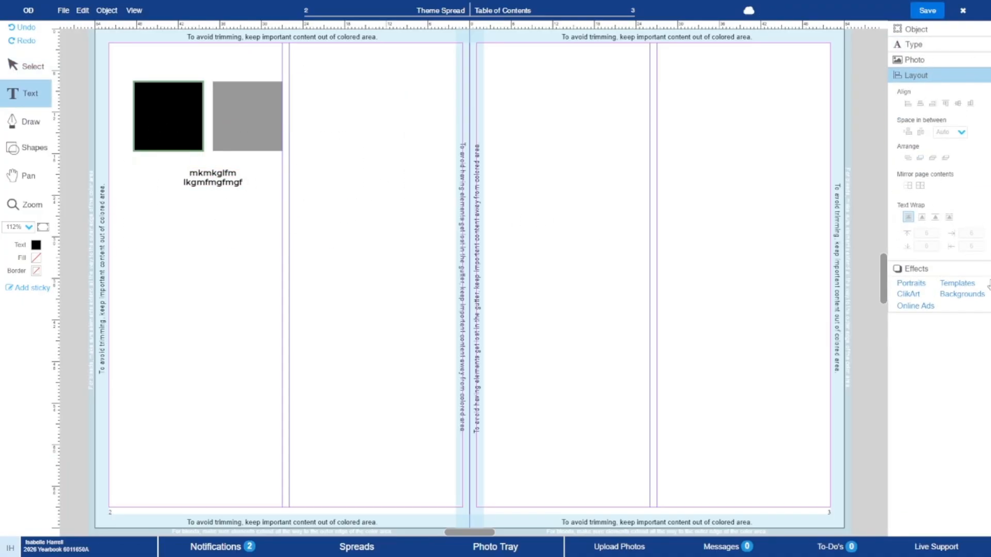
{"action": "left_click", "coordinate": [950, 270]}
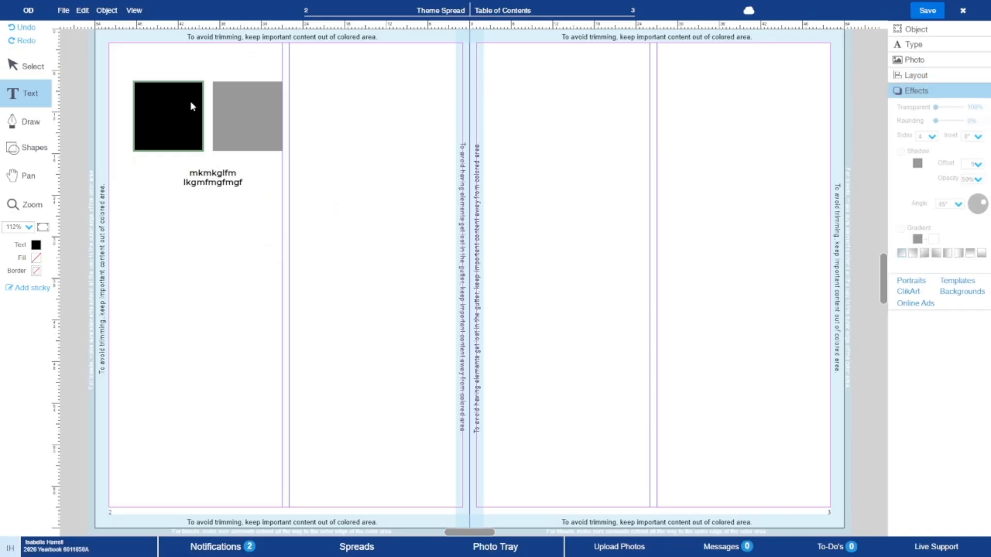
{"action": "left_click", "coordinate": [222, 120]}
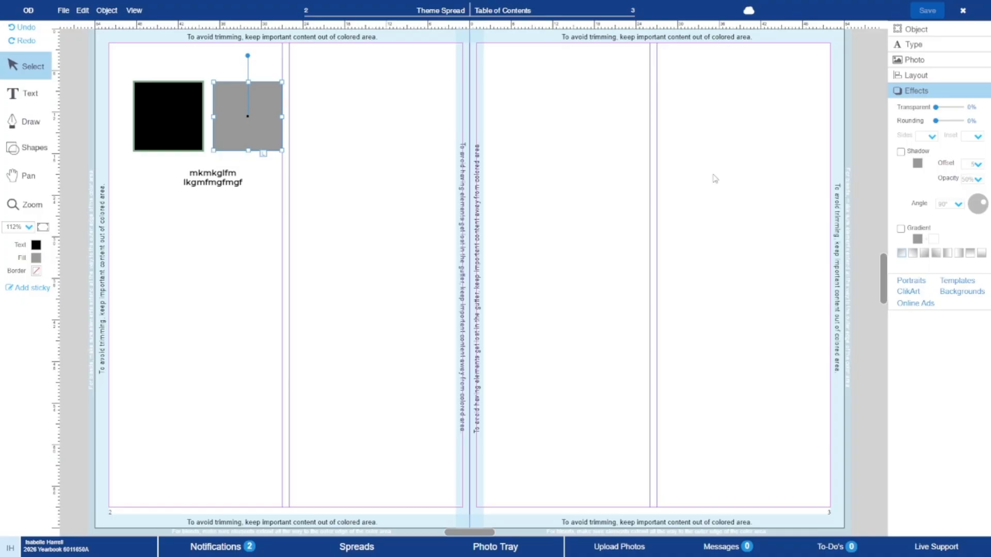
{"action": "left_click", "coordinate": [956, 107]}
{"action": "left_click_drag", "start_coordinate": [184, 120], "coordinate": [452, 139]}
{"action": "left_click", "coordinate": [954, 107]}
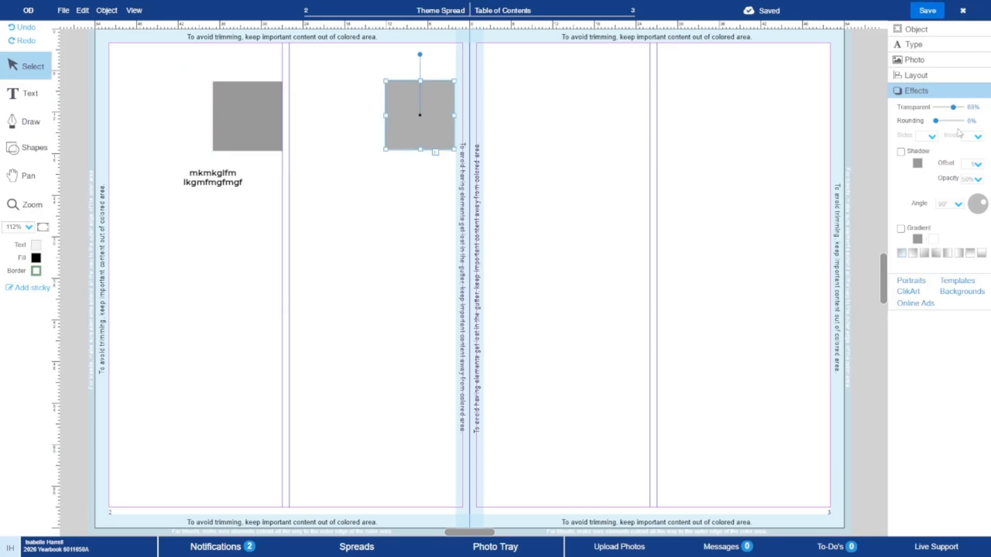
Reset the black square's transparency to 0% and place it over the sample text, just below the gray square.
{"action": "left_click_drag", "start_coordinate": [944, 109], "coordinate": [927, 108]}
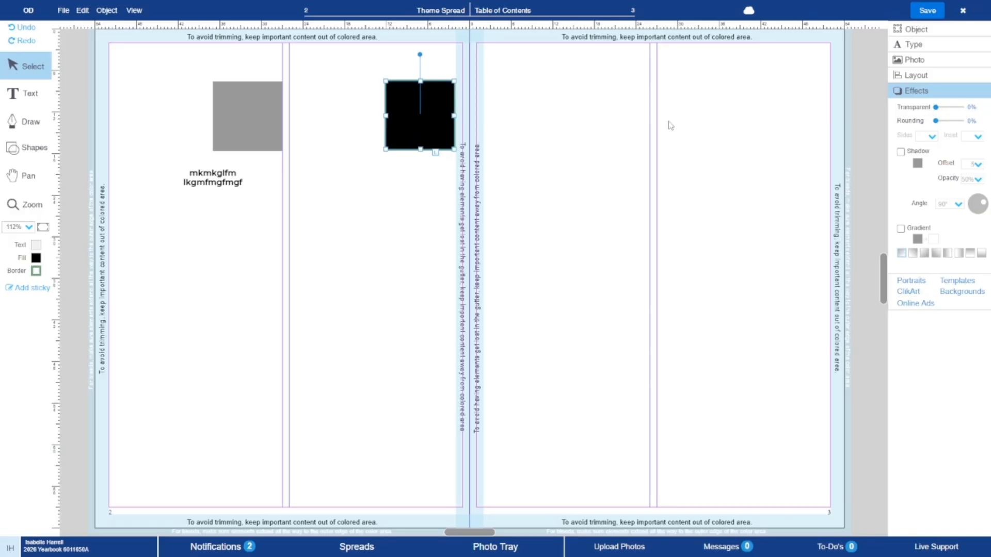
{"action": "left_click_drag", "start_coordinate": [389, 129], "coordinate": [180, 196]}
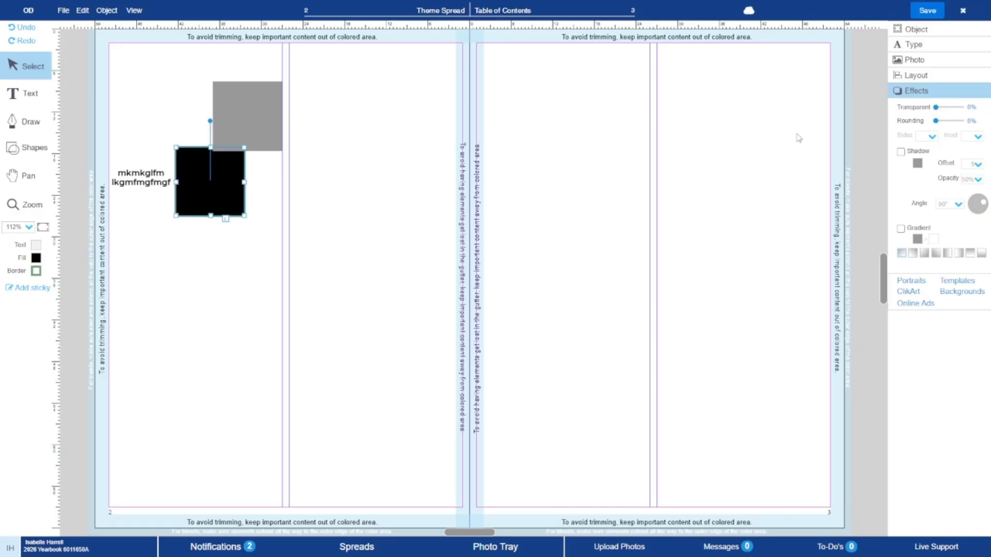
Reposition the sample text around the black square and turn off the square's text wrap.
{"action": "left_click", "coordinate": [160, 179]}
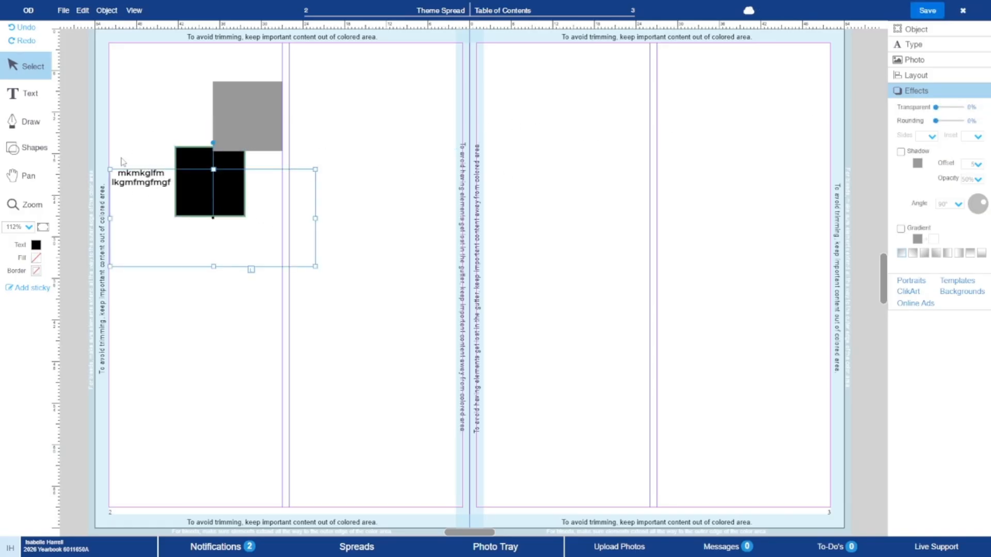
{"action": "left_click", "coordinate": [187, 153]}
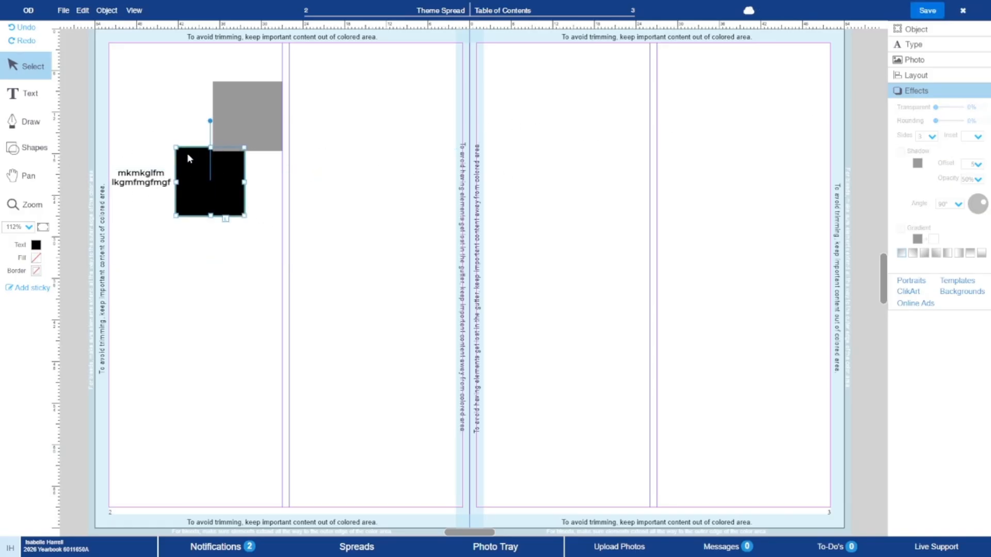
{"action": "left_click", "coordinate": [930, 77]}
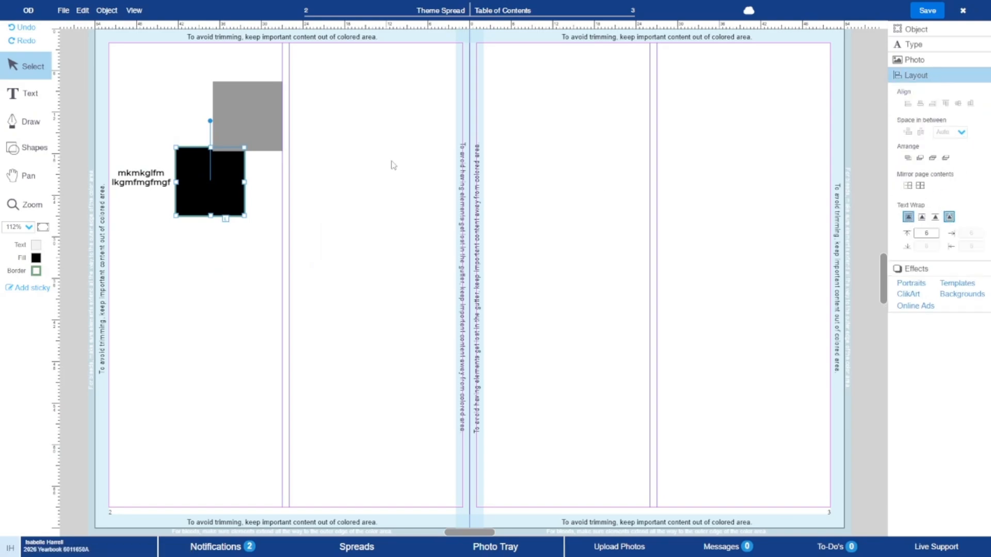
{"action": "left_click_drag", "start_coordinate": [173, 175], "coordinate": [222, 188]}
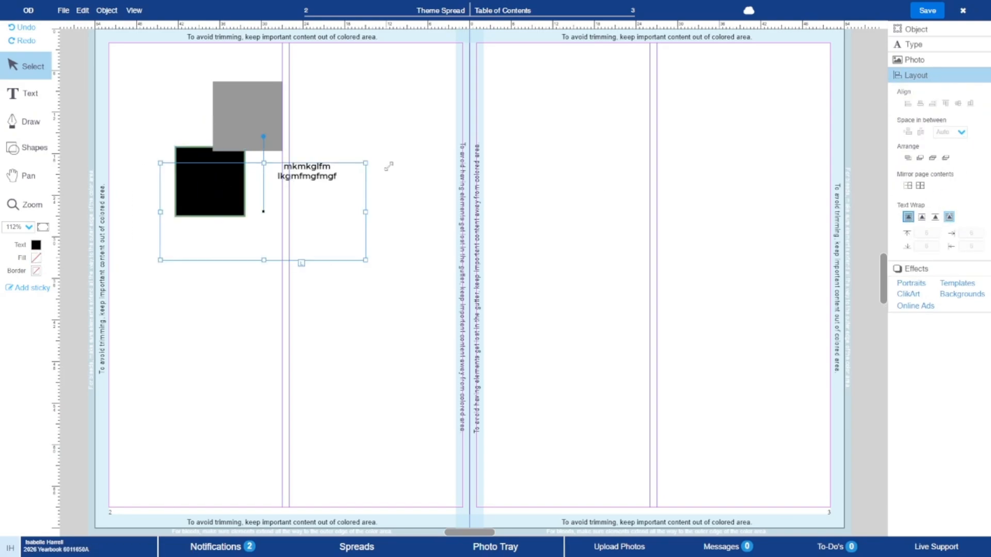
{"action": "left_click_drag", "start_coordinate": [341, 188], "coordinate": [302, 197]}
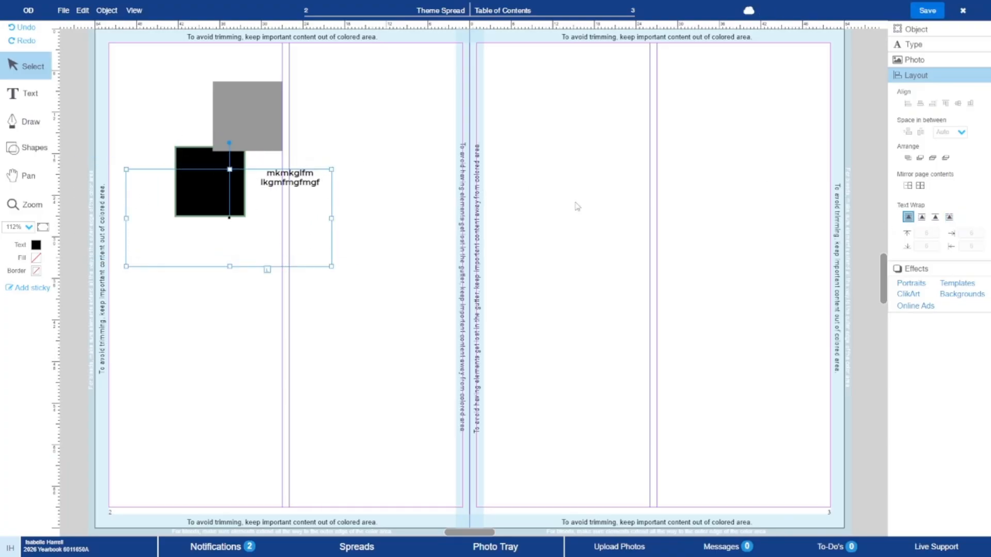
{"action": "left_click", "coordinate": [220, 173]}
{"action": "left_click", "coordinate": [907, 217]}
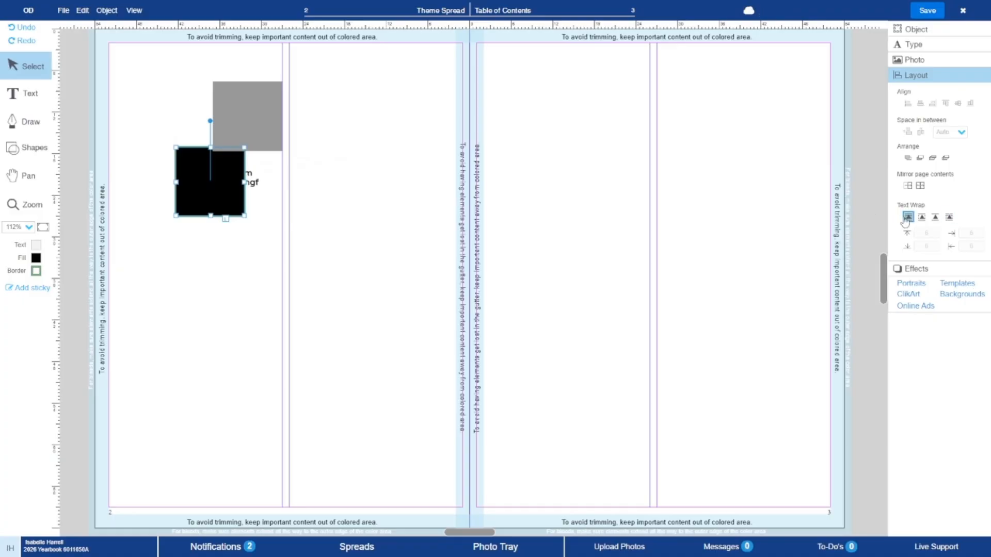
Slide the sample text behind the black square and make the square semi-transparent.
{"action": "left_click_drag", "start_coordinate": [253, 184], "coordinate": [240, 181]}
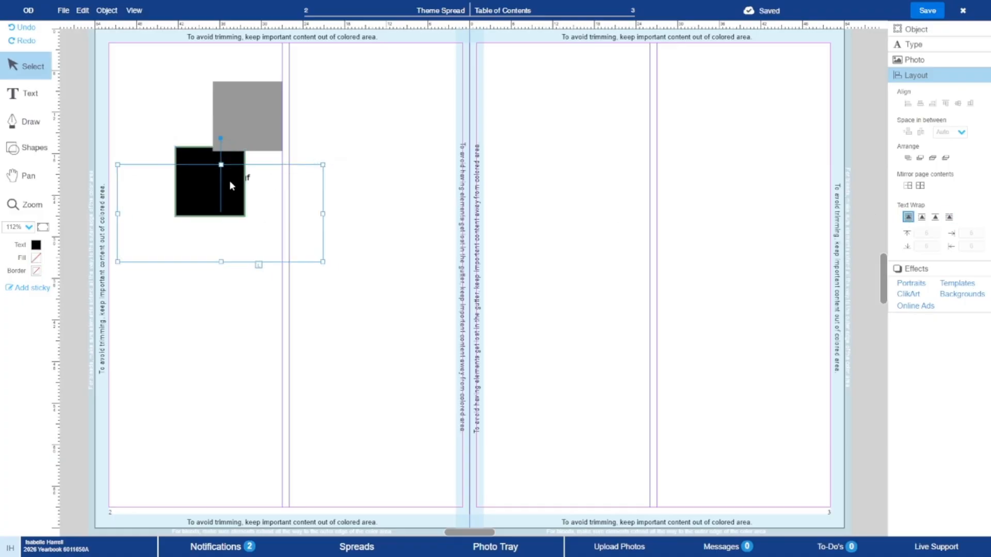
{"action": "left_click", "coordinate": [229, 181]}
{"action": "left_click", "coordinate": [952, 269]}
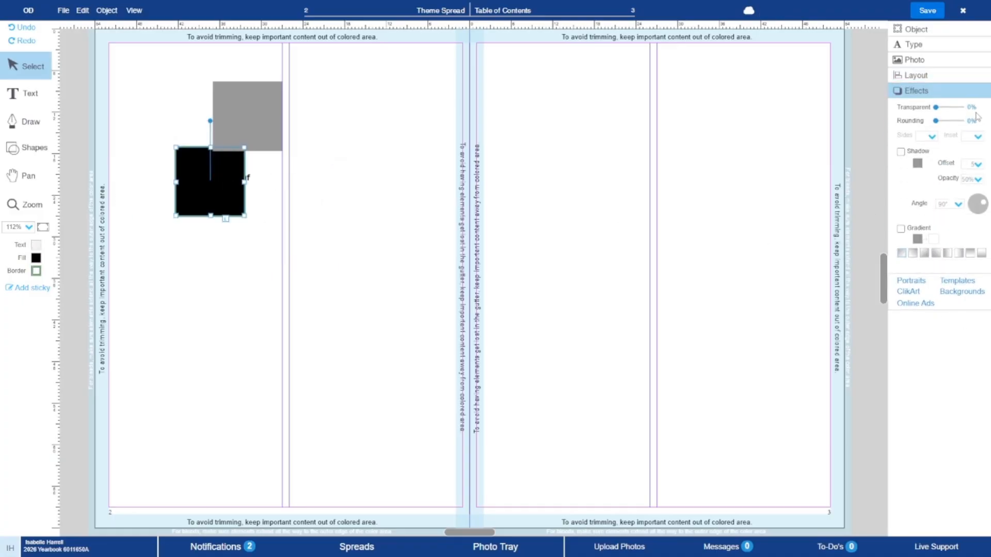
{"action": "left_click", "coordinate": [950, 107]}
Return the black square's transparency to 0% and move the square clear of the text.
{"action": "left_click", "coordinate": [936, 107]}
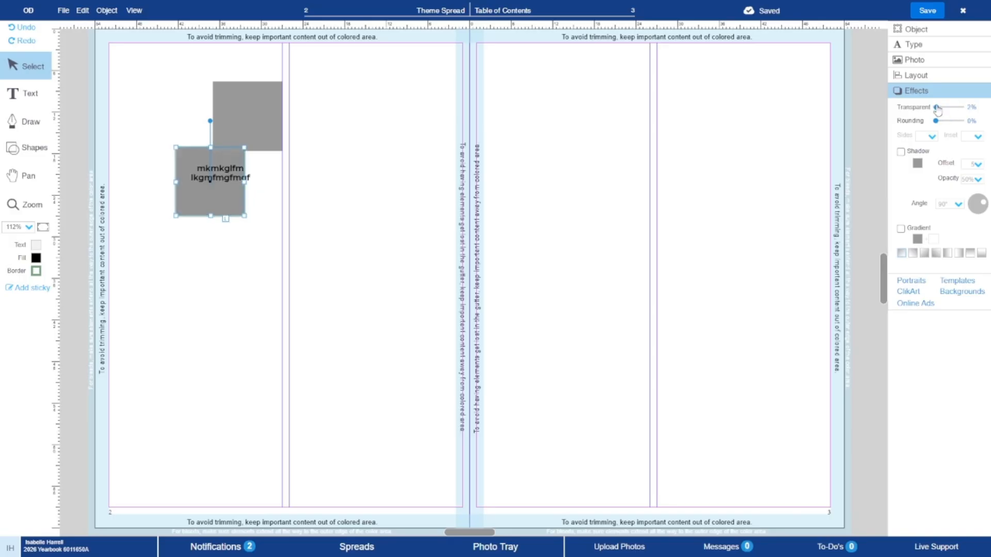
{"action": "left_click_drag", "start_coordinate": [206, 181], "coordinate": [199, 181]}
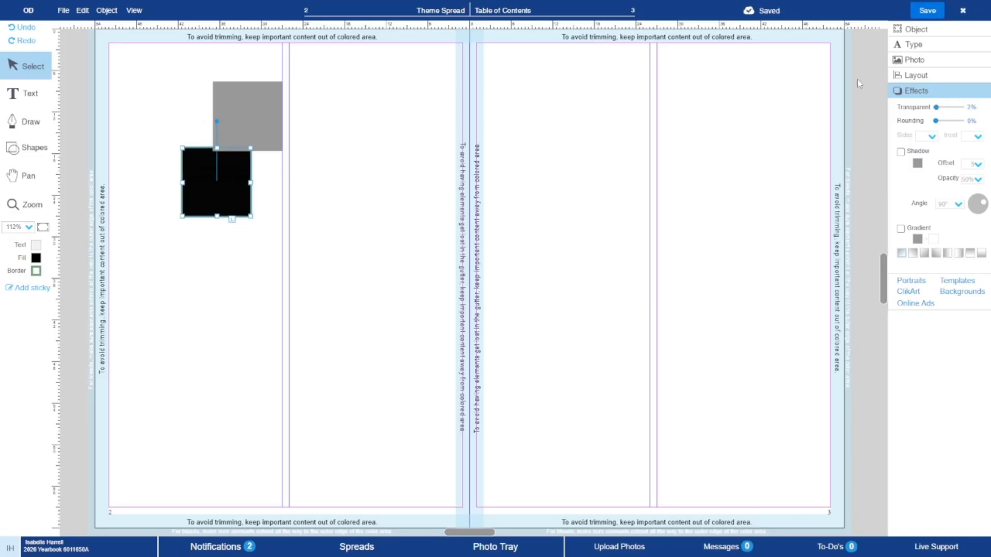
{"action": "left_click", "coordinate": [940, 107]}
{"action": "left_click_drag", "start_coordinate": [940, 108], "coordinate": [934, 108]}
{"action": "left_click_drag", "start_coordinate": [193, 173], "coordinate": [310, 209]}
Try rounded corners and a shadow angled at 175° on the black square, removing both effects.
{"action": "left_click", "coordinate": [947, 121]}
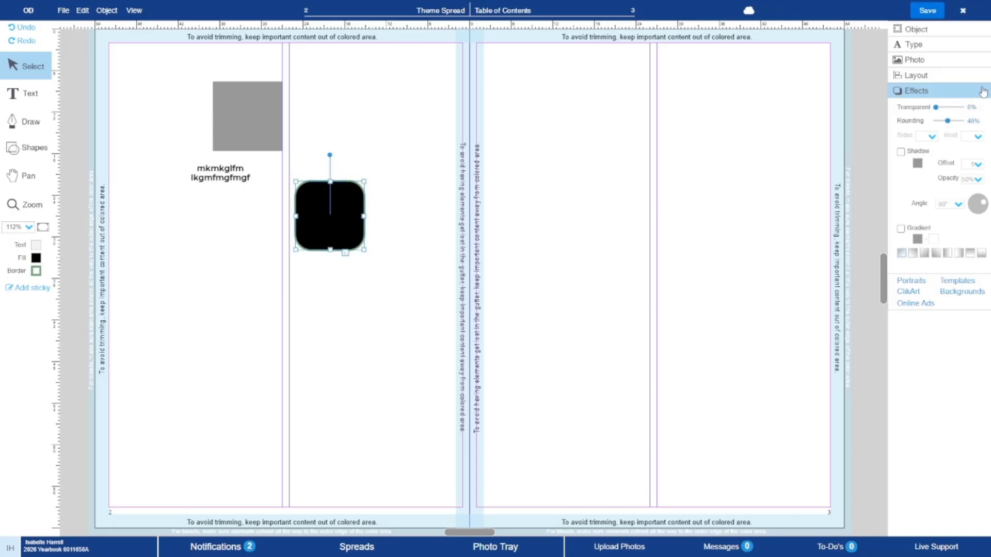
{"action": "left_click_drag", "start_coordinate": [947, 121], "coordinate": [935, 121]}
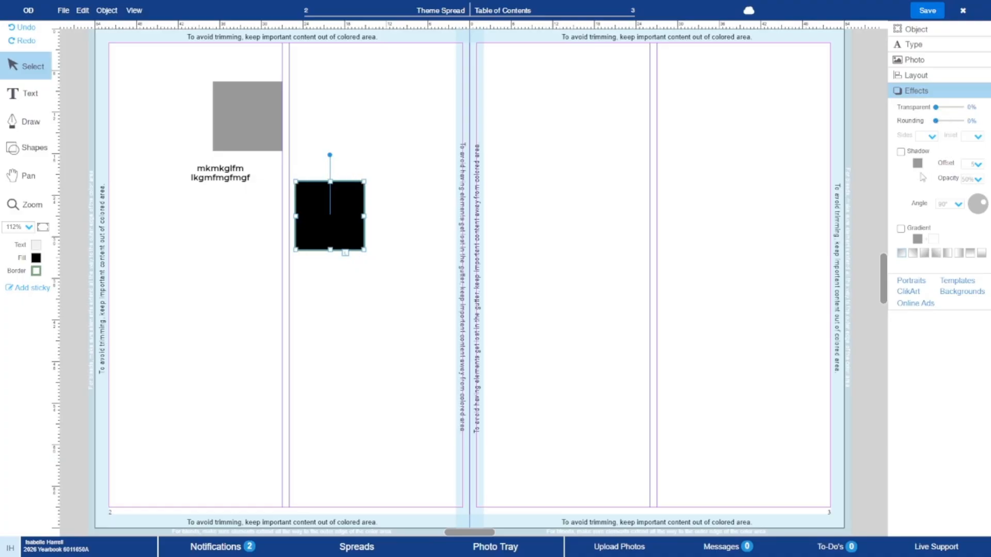
{"action": "left_click", "coordinate": [901, 151]}
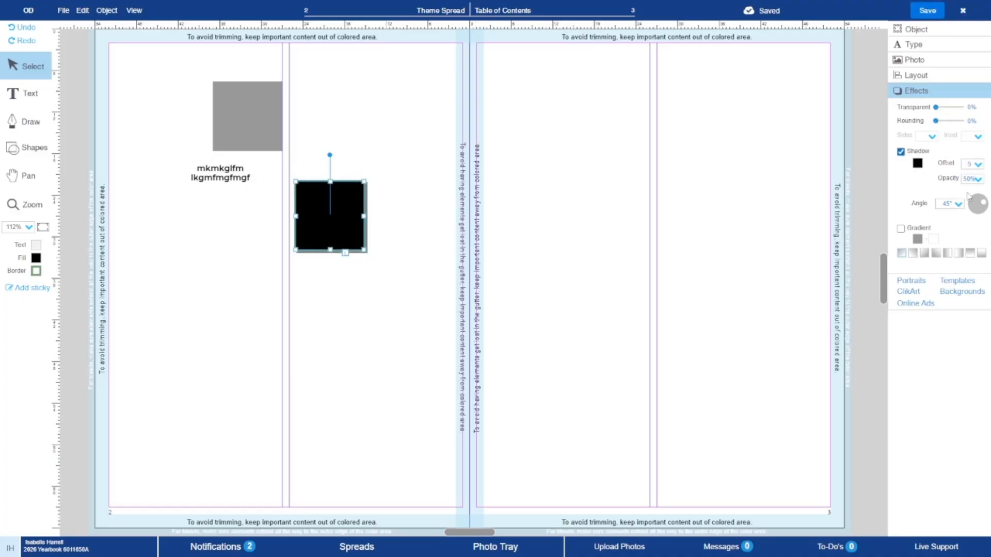
{"action": "left_click_drag", "start_coordinate": [984, 203], "coordinate": [979, 211]}
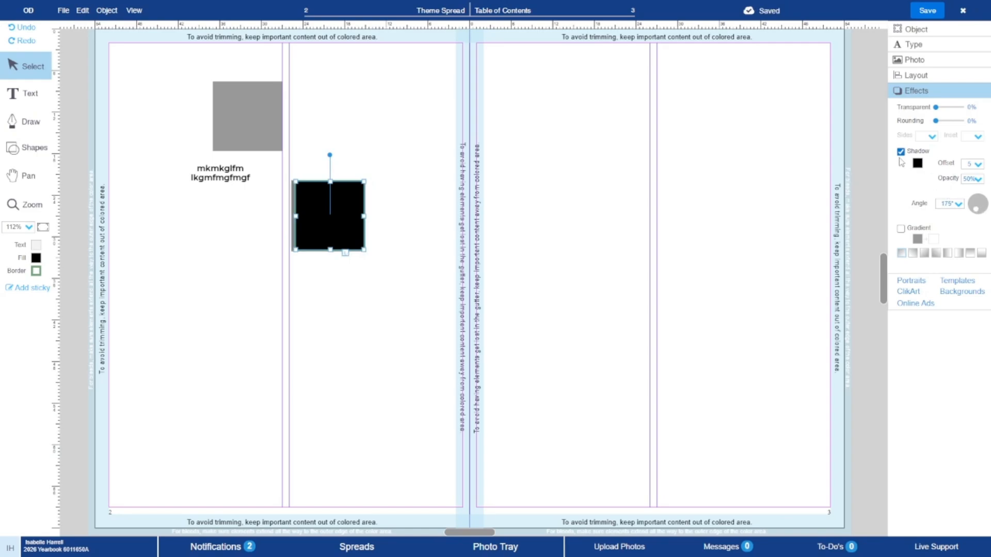
{"action": "left_click", "coordinate": [900, 151]}
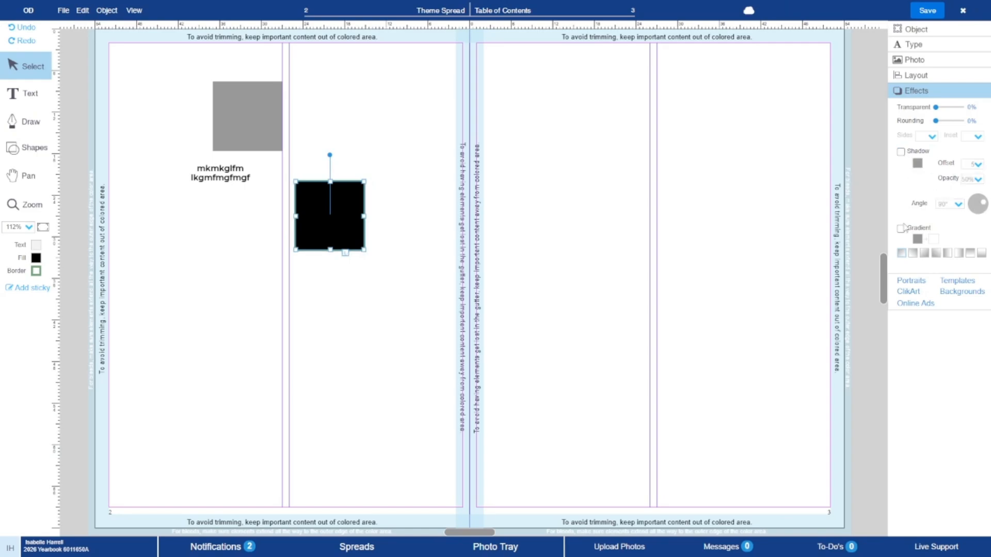
Apply a diagonal black-to-white gradient to the black square, enlarging it into a wide rectangle in the lower half of page 2.
{"action": "left_click", "coordinate": [901, 229]}
{"action": "left_click", "coordinate": [935, 253]}
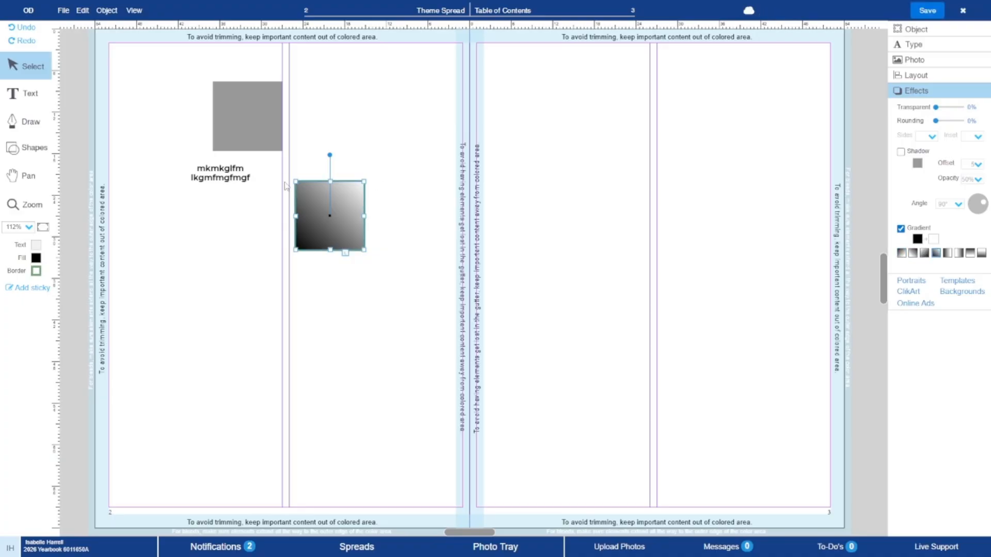
{"action": "left_click_drag", "start_coordinate": [365, 181], "coordinate": [492, 93]}
{"action": "left_click_drag", "start_coordinate": [435, 145], "coordinate": [311, 293]}
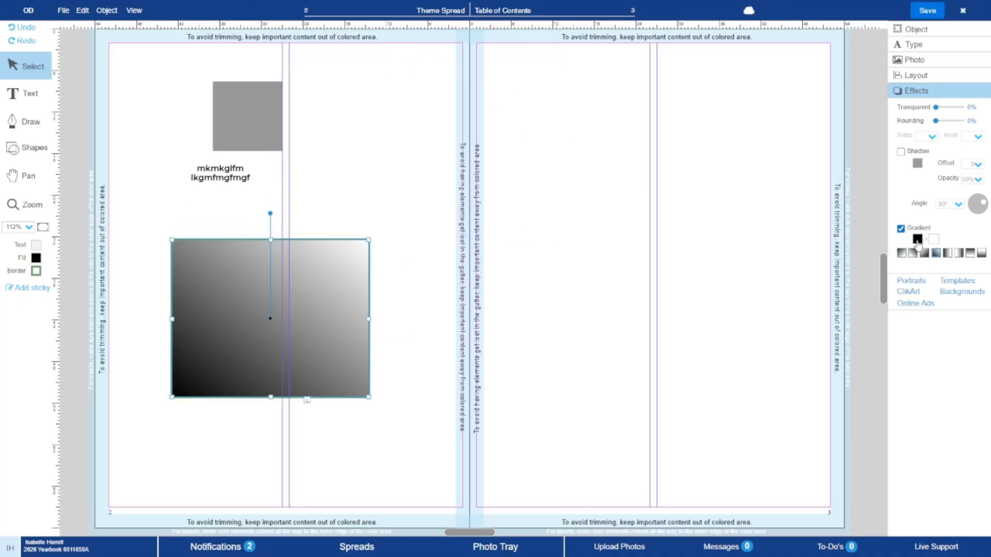
Switch the rectangle's gradient to fade from black at its top to white at its bottom, and turn the gradient off.
{"action": "left_click", "coordinate": [958, 253]}
{"action": "left_click", "coordinate": [970, 252]}
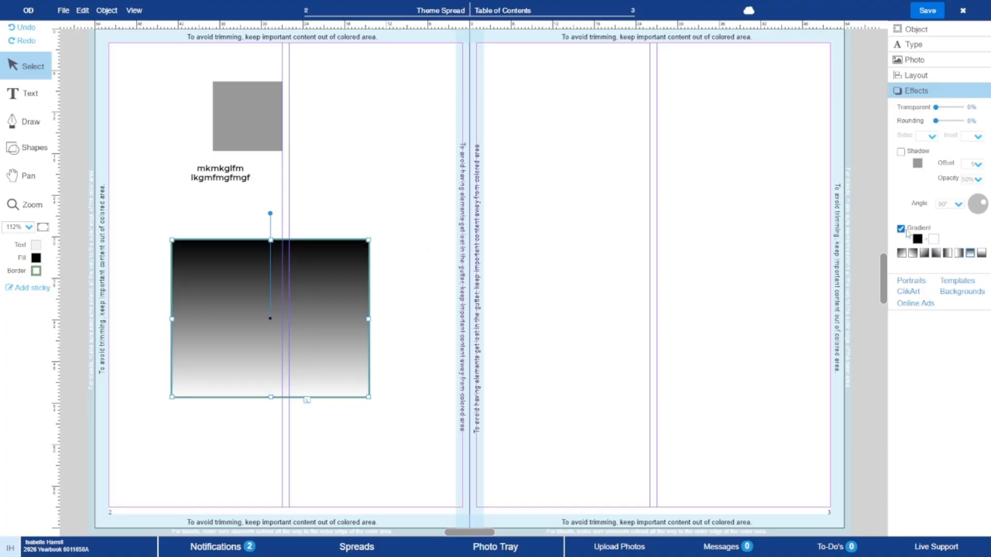
{"action": "left_click", "coordinate": [900, 229]}
{"action": "left_click", "coordinate": [632, 231]}
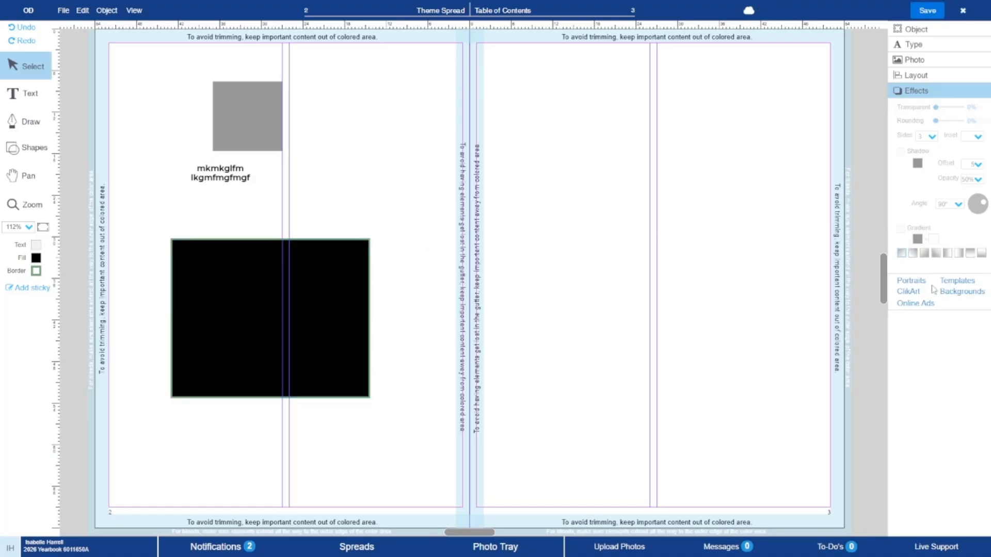
View the Portraits library with its grade, homeroom and category filters, and close it.
{"action": "left_click", "coordinate": [918, 281]}
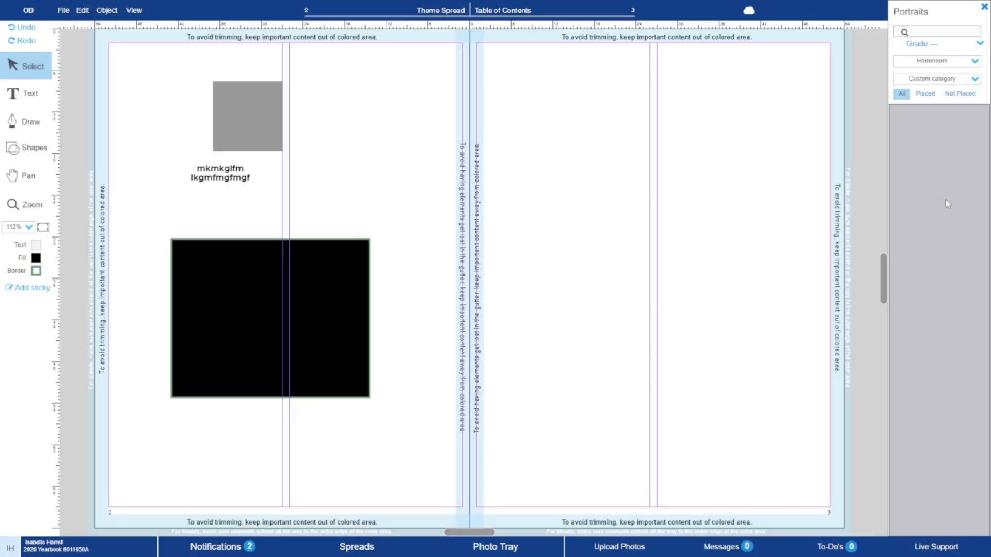
{"action": "left_click", "coordinate": [984, 8]}
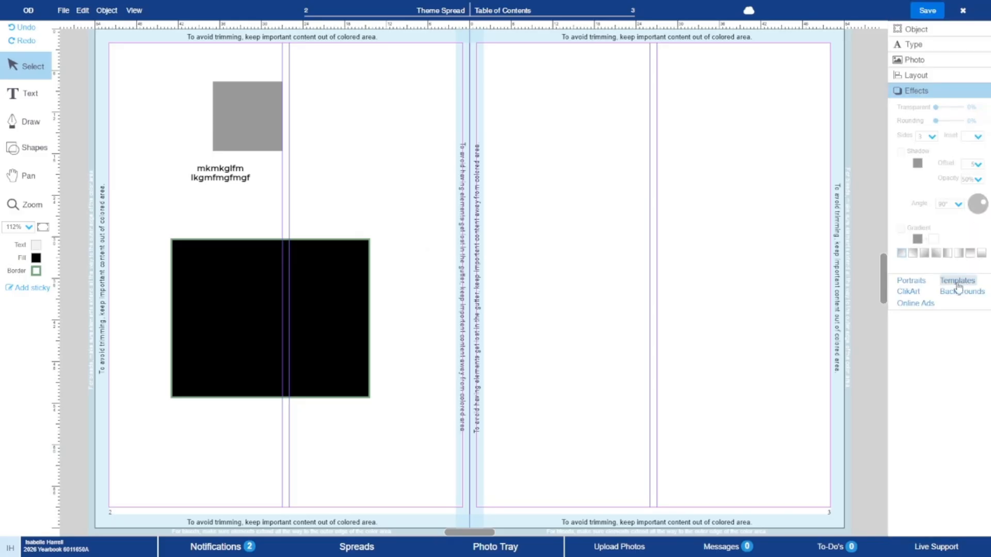
Browse the custom page templates and the list of template categories, and close the template library.
{"action": "left_click", "coordinate": [959, 282]}
{"action": "scroll", "coordinate": [887, 344], "scroll_direction": "down", "scroll_amount": 20}
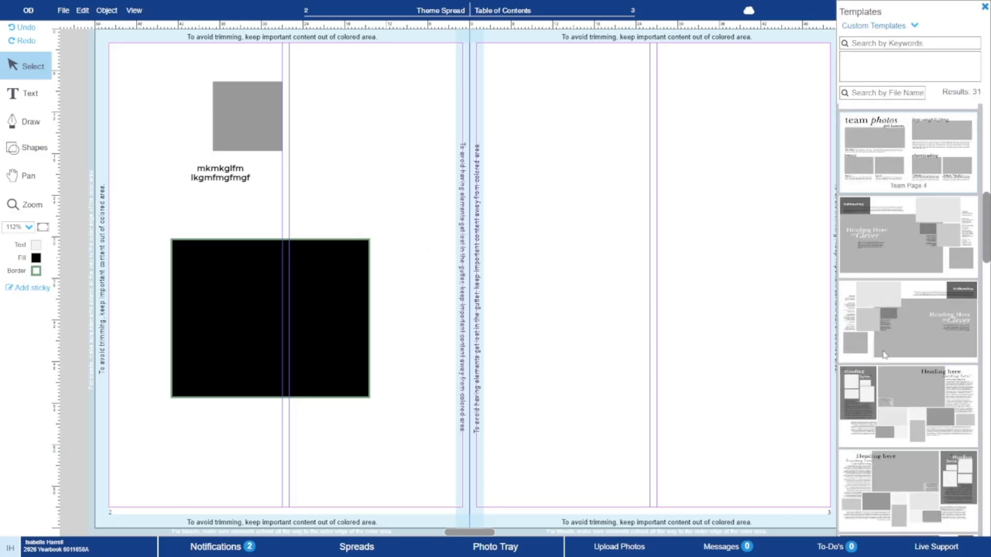
{"action": "scroll", "coordinate": [923, 219], "scroll_direction": "down", "scroll_amount": 10}
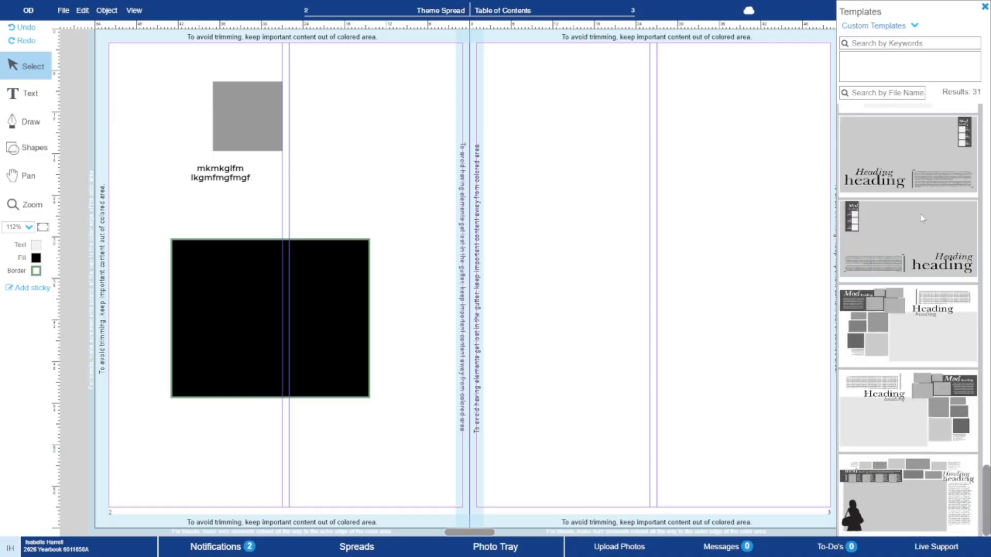
{"action": "left_click", "coordinate": [914, 27]}
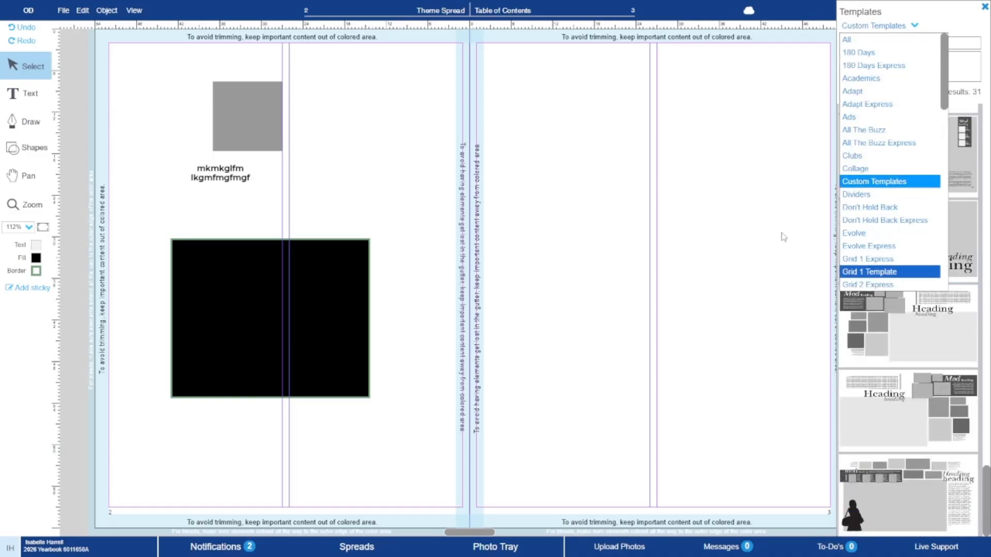
{"action": "left_click", "coordinate": [963, 379]}
{"action": "scroll", "coordinate": [957, 377], "scroll_direction": "up", "scroll_amount": 15}
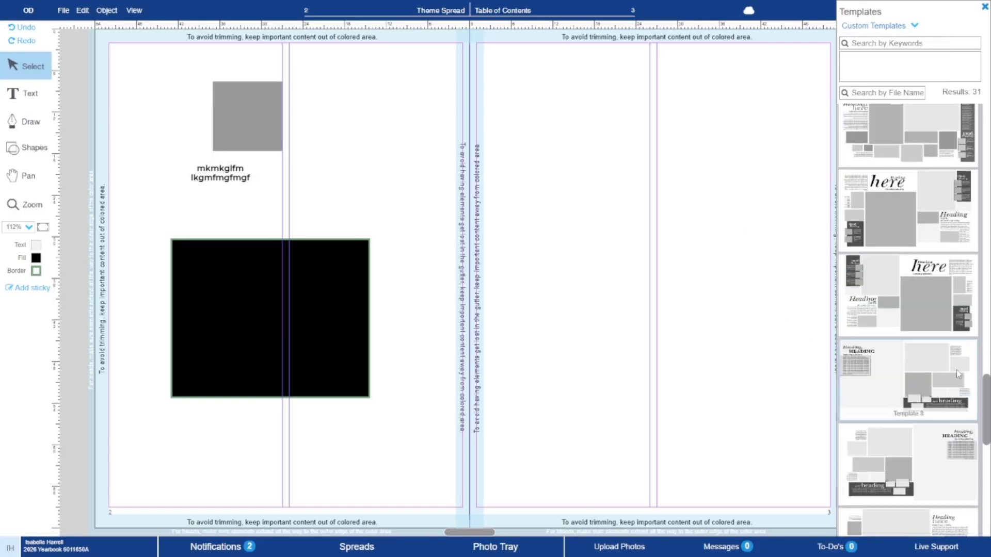
{"action": "scroll", "coordinate": [961, 352], "scroll_direction": "up", "scroll_amount": 5}
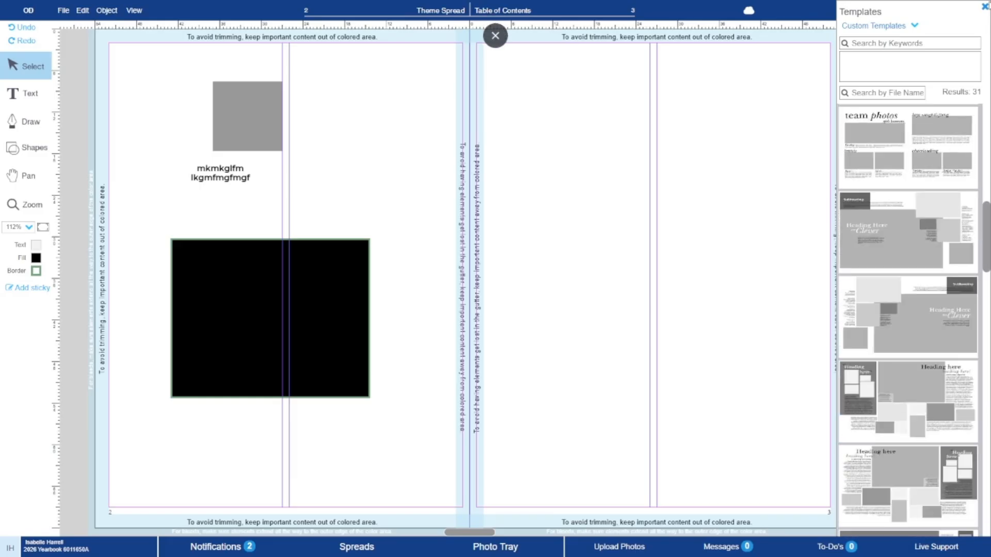
{"action": "left_click", "coordinate": [985, 7]}
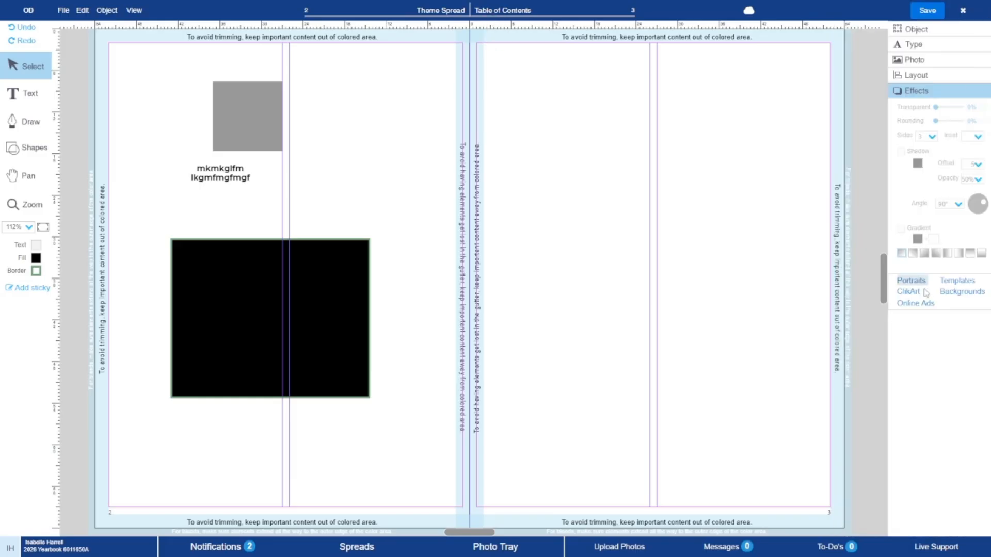
Place the trumpet player silhouette from the People category of the ClikArt library beside the black rectangle, near the gutter.
{"action": "left_click", "coordinate": [910, 296]}
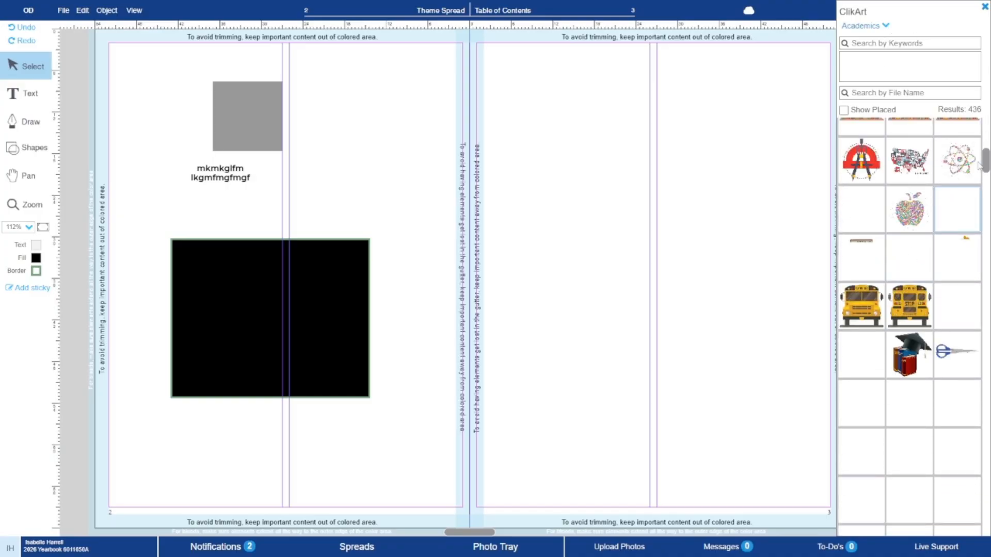
{"action": "left_click", "coordinate": [872, 25]}
{"action": "scroll", "coordinate": [898, 240], "scroll_direction": "down", "scroll_amount": 3}
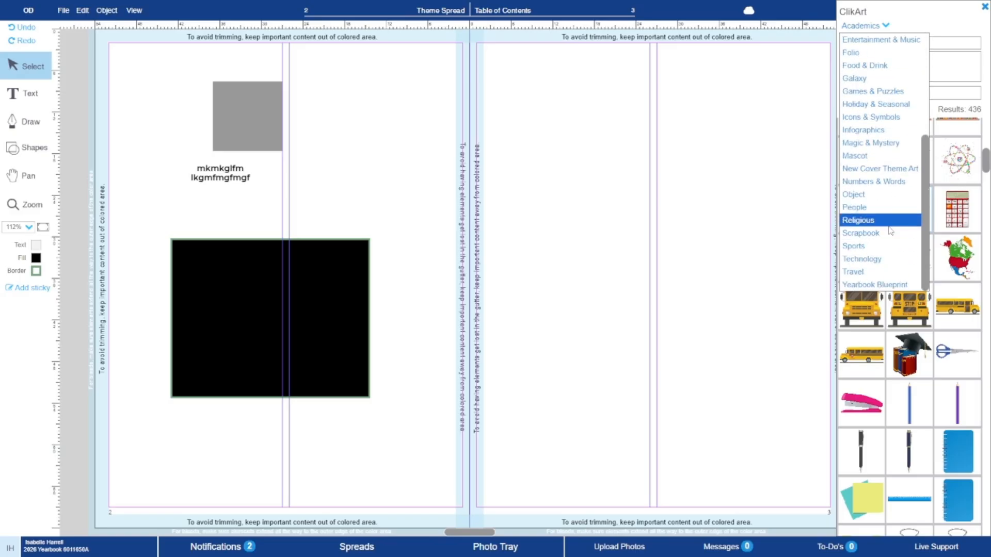
{"action": "left_click", "coordinate": [885, 208]}
{"action": "scroll", "coordinate": [887, 213], "scroll_direction": "down", "scroll_amount": 5}
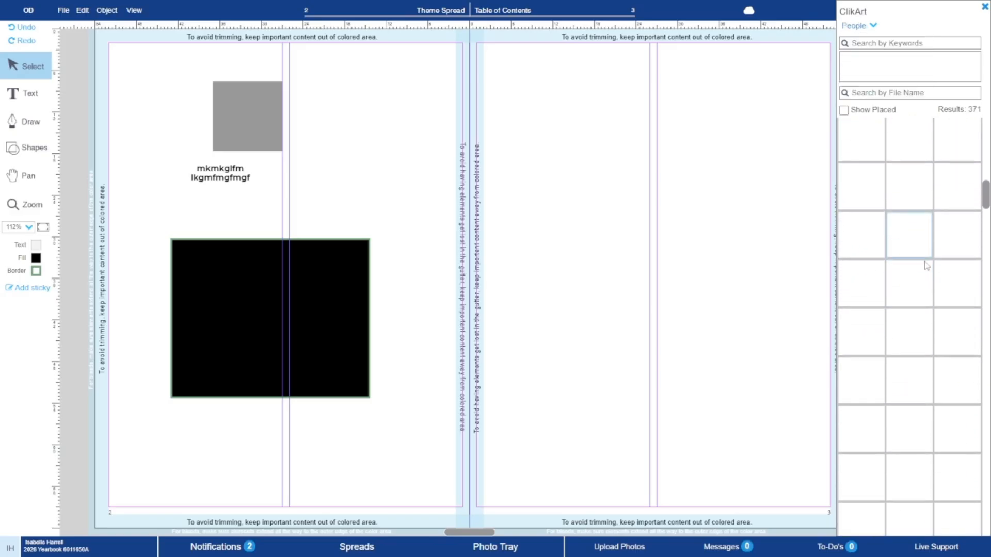
{"action": "left_click_drag", "start_coordinate": [980, 203], "coordinate": [974, 274]}
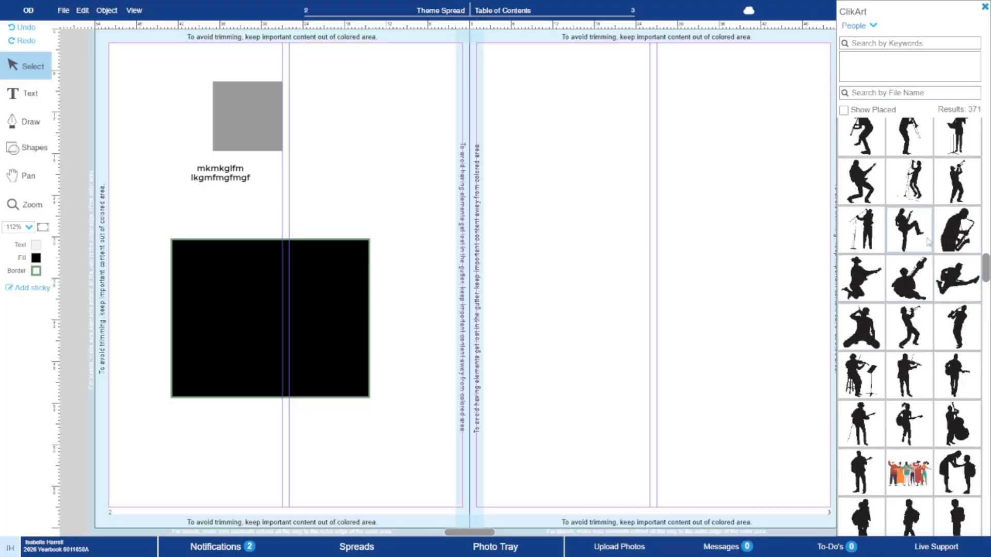
{"action": "left_click_drag", "start_coordinate": [909, 328], "coordinate": [463, 335]}
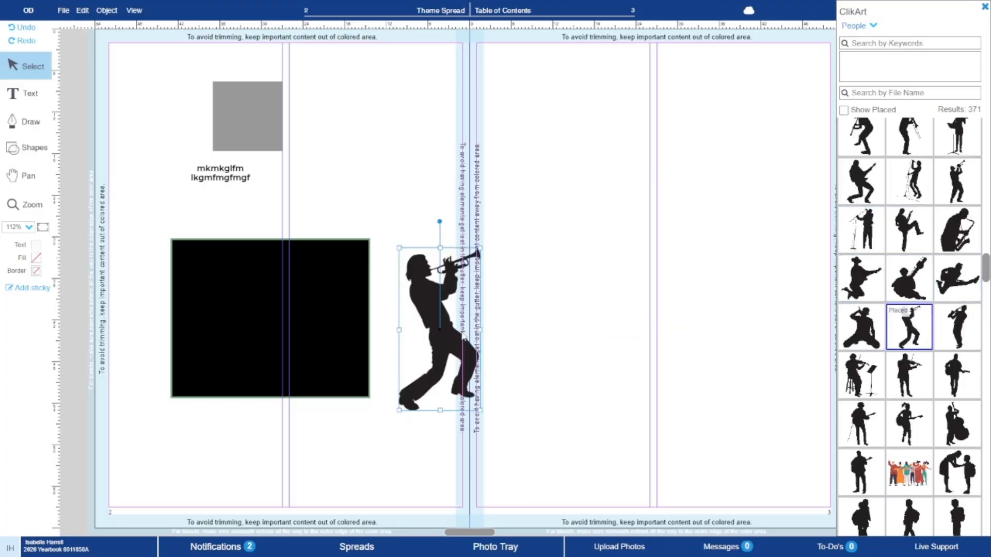
Switch the ClikArt library to the Folio category.
{"action": "left_click", "coordinate": [862, 26]}
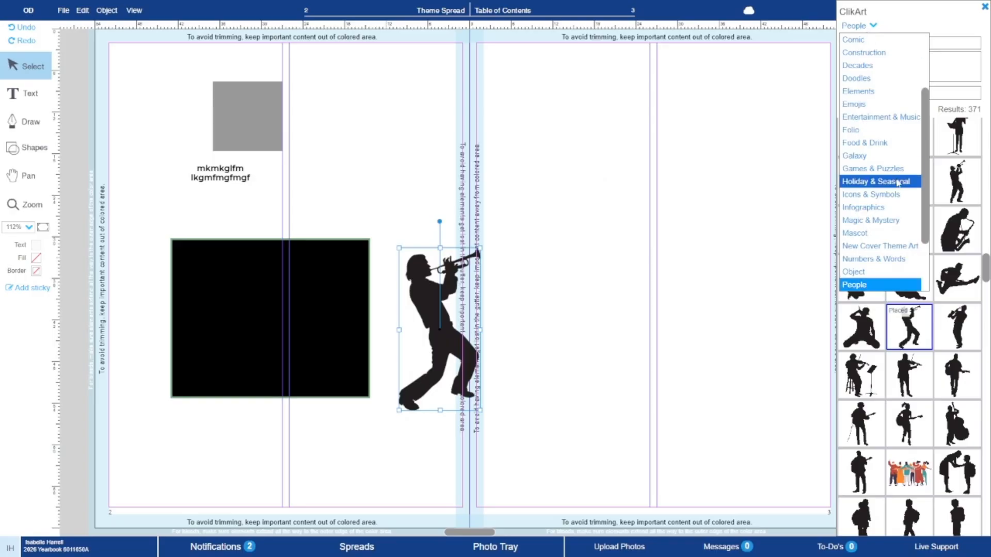
{"action": "scroll", "coordinate": [881, 250], "scroll_direction": "up", "scroll_amount": 5}
{"action": "scroll", "coordinate": [881, 250], "scroll_direction": "up", "scroll_amount": 1}
{"action": "left_click", "coordinate": [878, 222]}
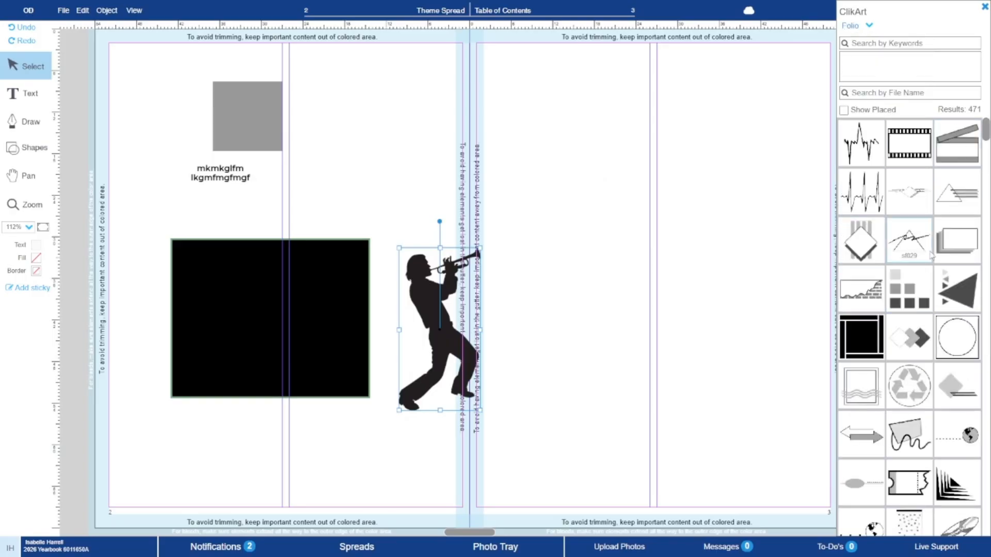
Try the theater masks artwork on page 3 and delete it.
{"action": "scroll", "coordinate": [927, 400], "scroll_direction": "down", "scroll_amount": 5}
{"action": "left_click_drag", "start_coordinate": [910, 315], "coordinate": [612, 236]}
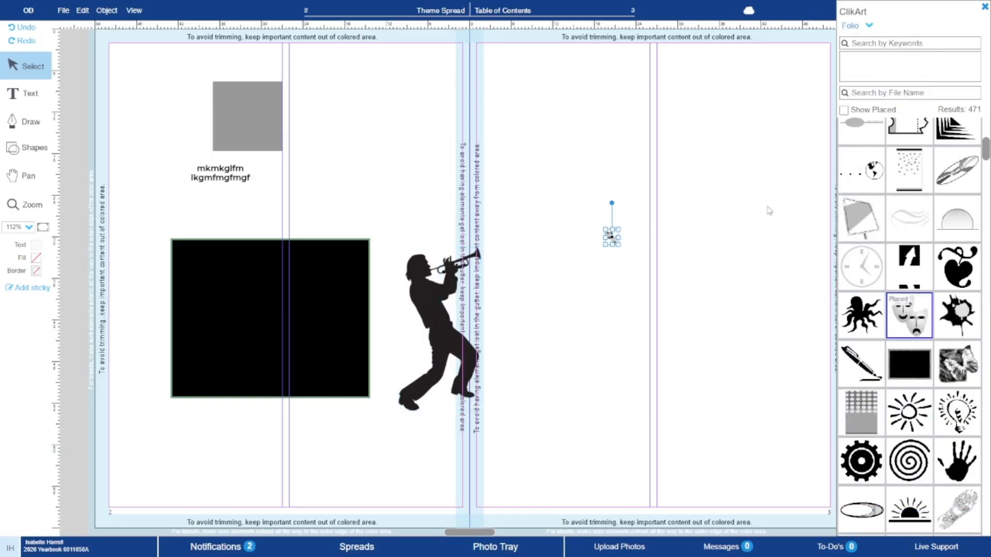
{"action": "left_click", "coordinate": [571, 238]}
{"action": "left_click", "coordinate": [611, 238]}
{"action": "key", "text": "Delete"}
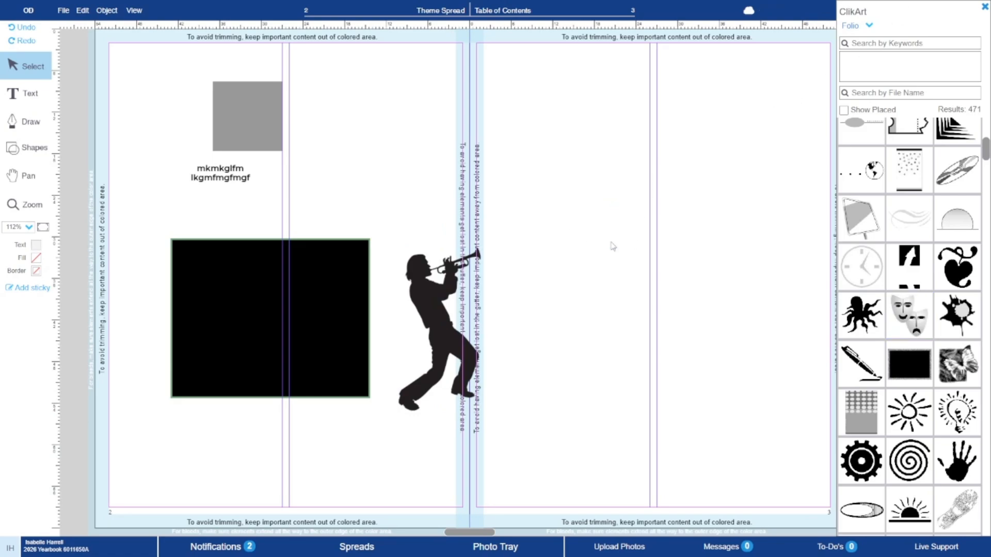
Place the pointed starburst artwork from the Folio category on page 3 and enlarge it.
{"action": "scroll", "coordinate": [958, 330], "scroll_direction": "down", "scroll_amount": 7}
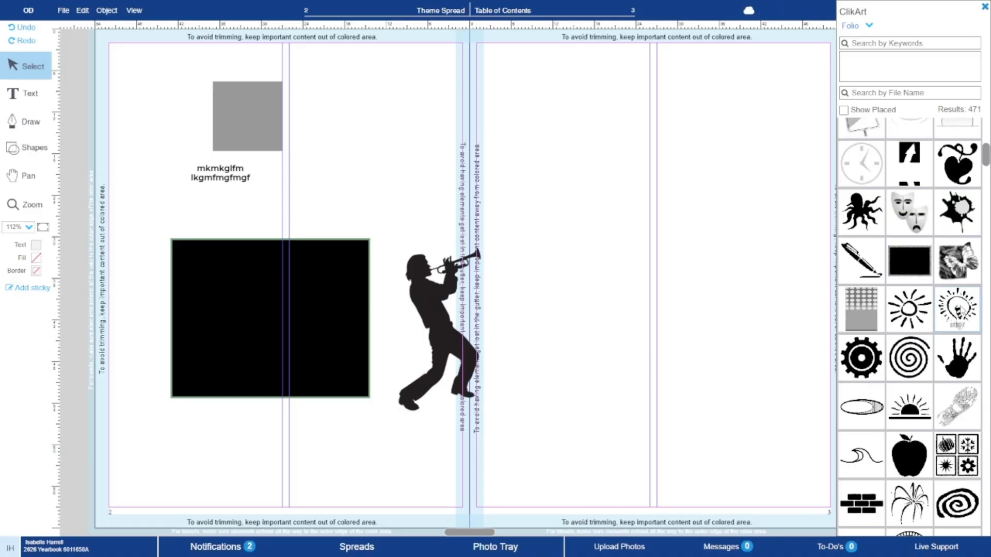
{"action": "left_click_drag", "start_coordinate": [956, 343], "coordinate": [695, 279]}
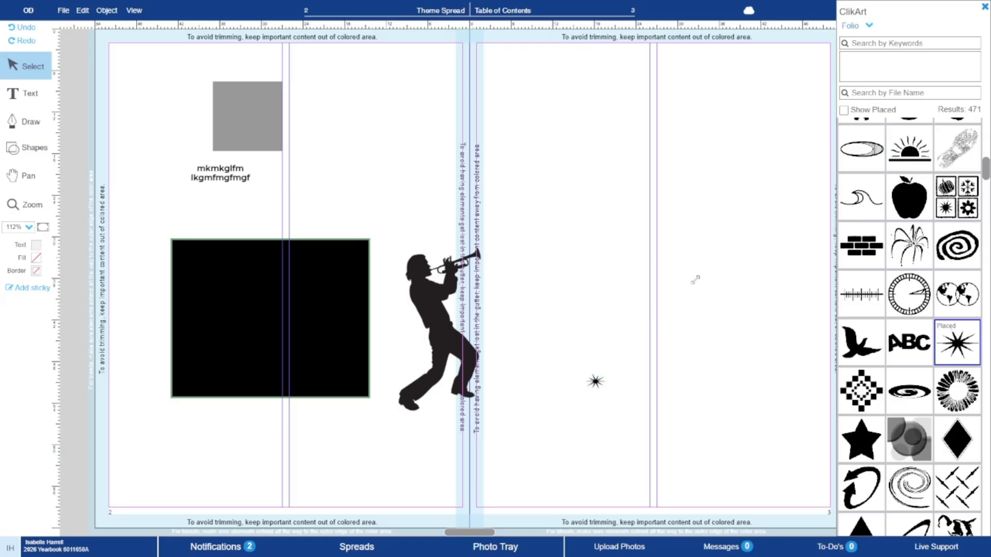
{"action": "left_click", "coordinate": [597, 384]}
{"action": "left_click_drag", "start_coordinate": [586, 391], "coordinate": [444, 448]}
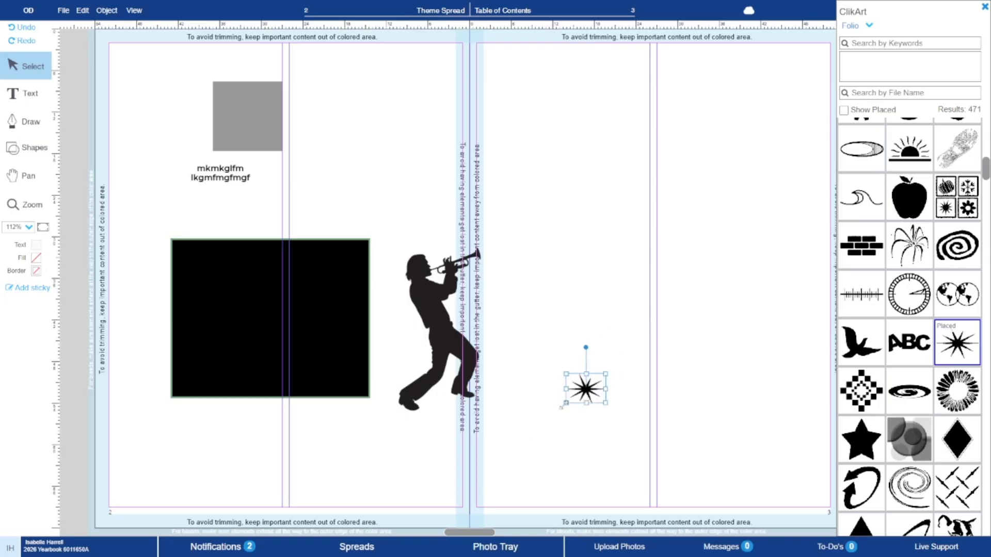
{"action": "left_click_drag", "start_coordinate": [567, 402], "coordinate": [537, 429]}
Move the trumpet player onto page 3 beside the gutter and position the starburst just above the trumpet's bell.
{"action": "left_click_drag", "start_coordinate": [584, 387], "coordinate": [490, 231]}
{"action": "left_click_drag", "start_coordinate": [453, 292], "coordinate": [536, 318]}
{"action": "left_click_drag", "start_coordinate": [504, 247], "coordinate": [577, 272]}
Place a large transparent gray rectangle behind the trumpet player on page 3, and shift the starburst to the end of the trumpet.
{"action": "left_click", "coordinate": [356, 324]}
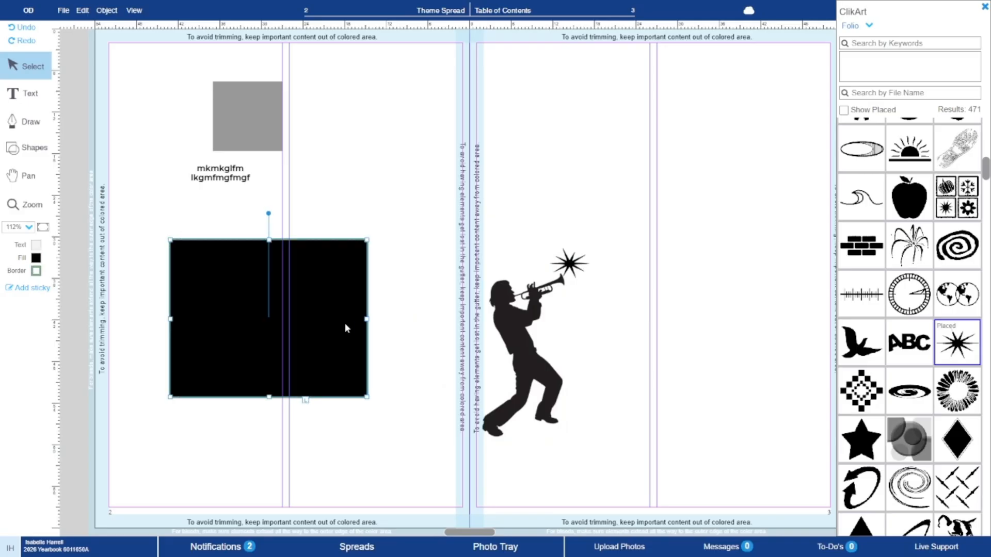
{"action": "left_click_drag", "start_coordinate": [253, 135], "coordinate": [759, 439]}
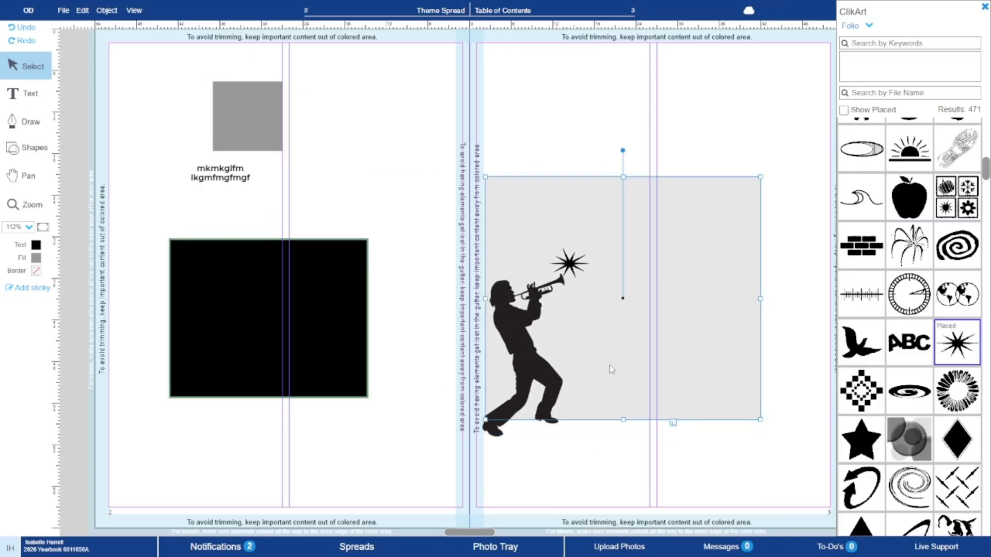
{"action": "left_click", "coordinate": [600, 448]}
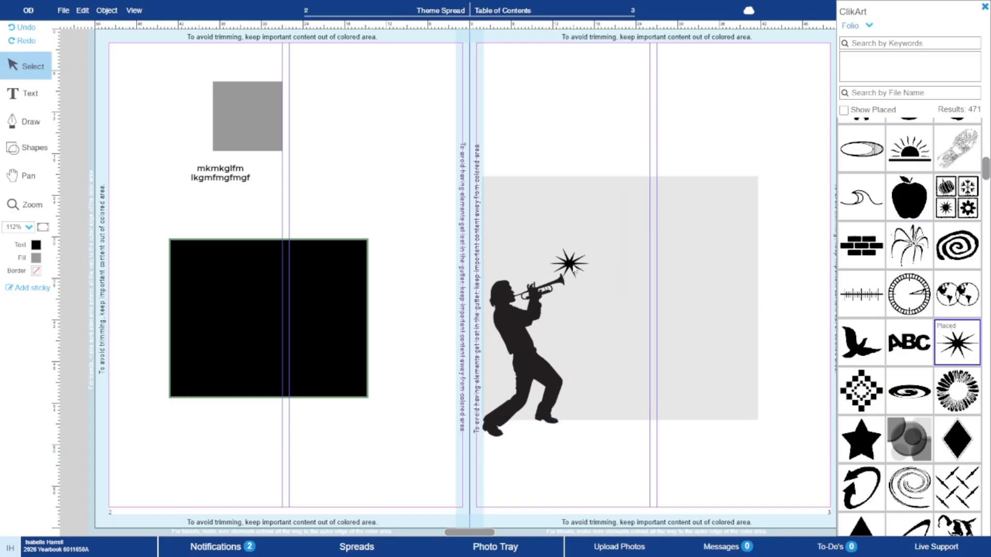
{"action": "left_click_drag", "start_coordinate": [576, 273], "coordinate": [582, 281]}
{"action": "left_click", "coordinate": [620, 444]}
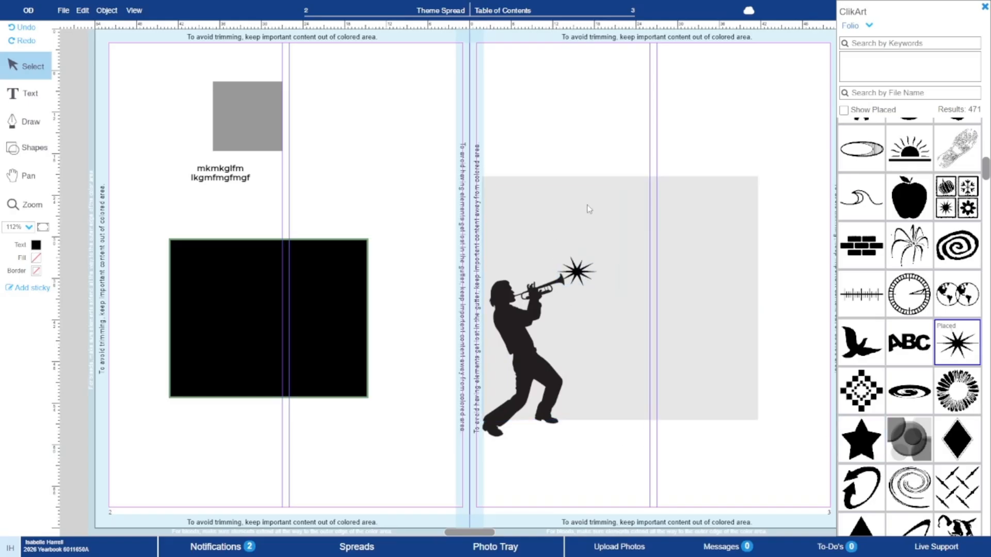
Look through more Folio artwork and the ClikArt category list, and close the library.
{"action": "scroll", "coordinate": [978, 189], "scroll_direction": "down", "scroll_amount": 5}
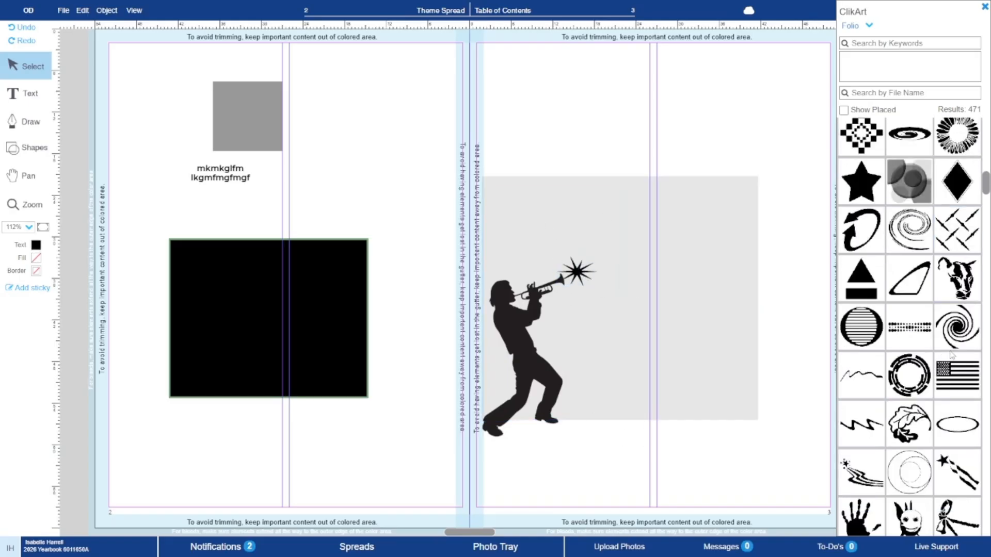
{"action": "left_click", "coordinate": [847, 27]}
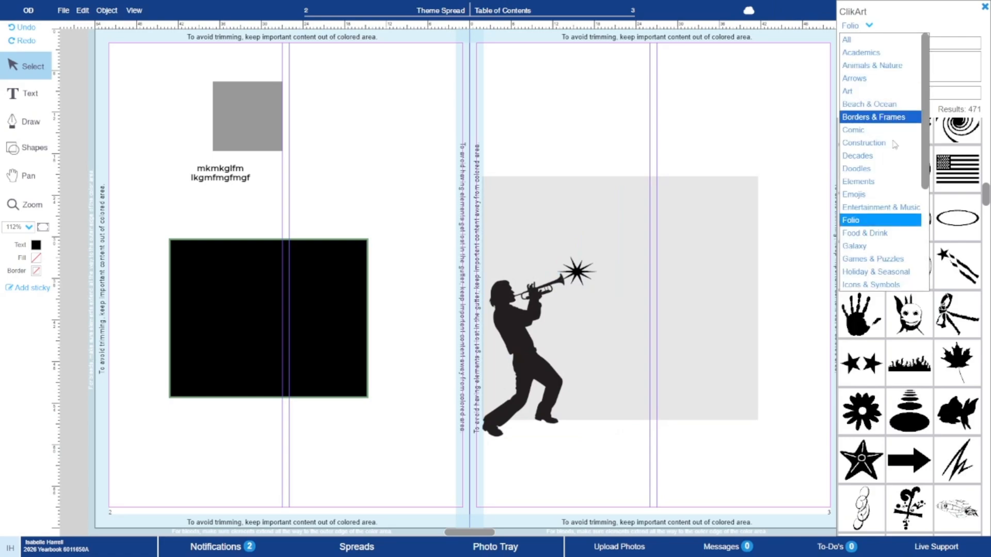
{"action": "left_click", "coordinate": [985, 8]}
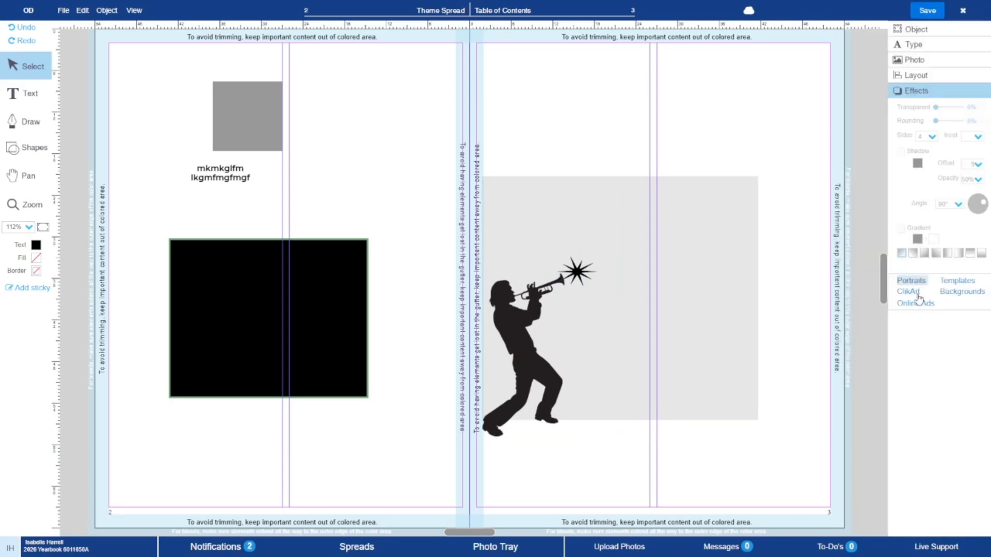
Try the cloudy sky image as the spread background, undo it, and apply the blue and purple background ca1115 instead.
{"action": "left_click", "coordinate": [945, 294]}
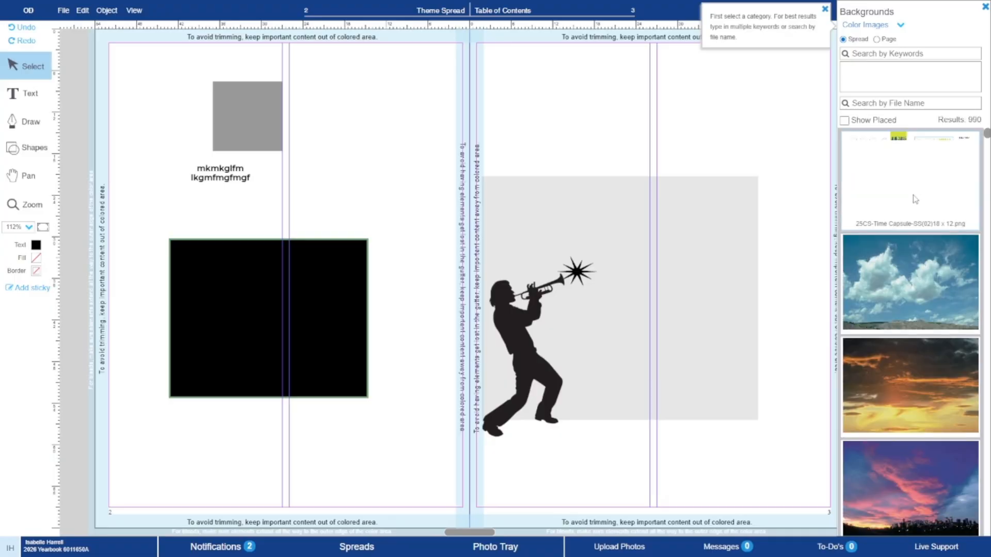
{"action": "left_click", "coordinate": [965, 298]}
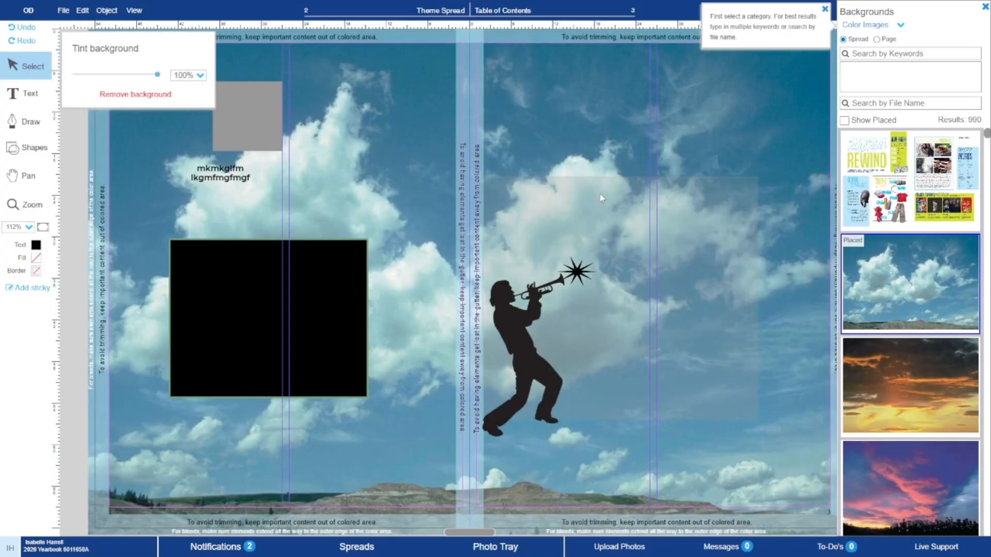
{"action": "left_click", "coordinate": [7, 29]}
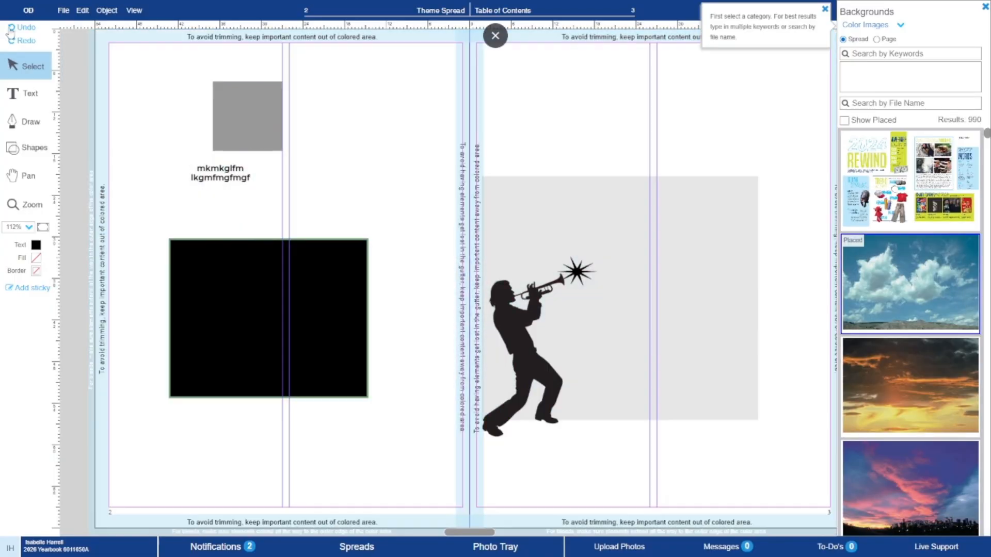
{"action": "scroll", "coordinate": [937, 341], "scroll_direction": "down", "scroll_amount": 13}
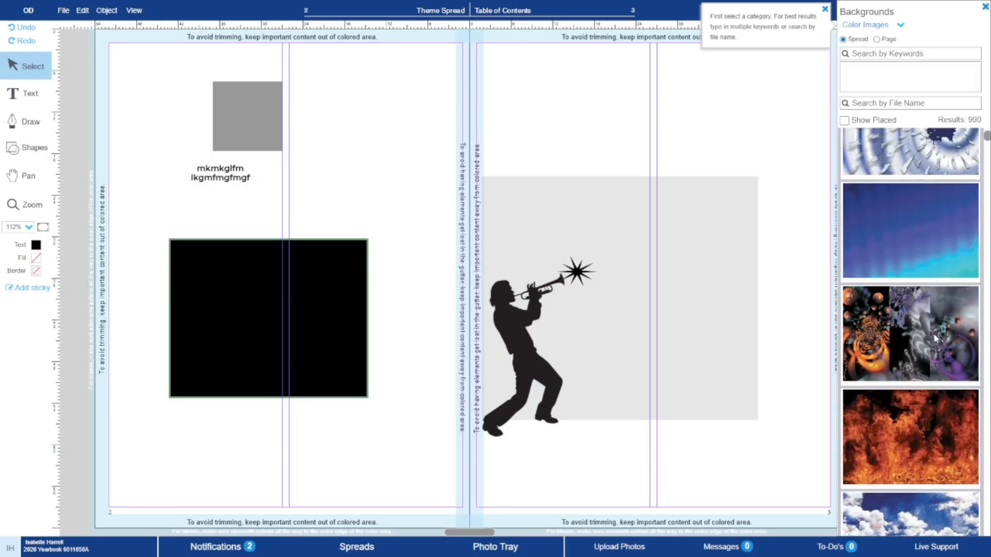
{"action": "left_click_drag", "start_coordinate": [911, 245], "coordinate": [591, 225]}
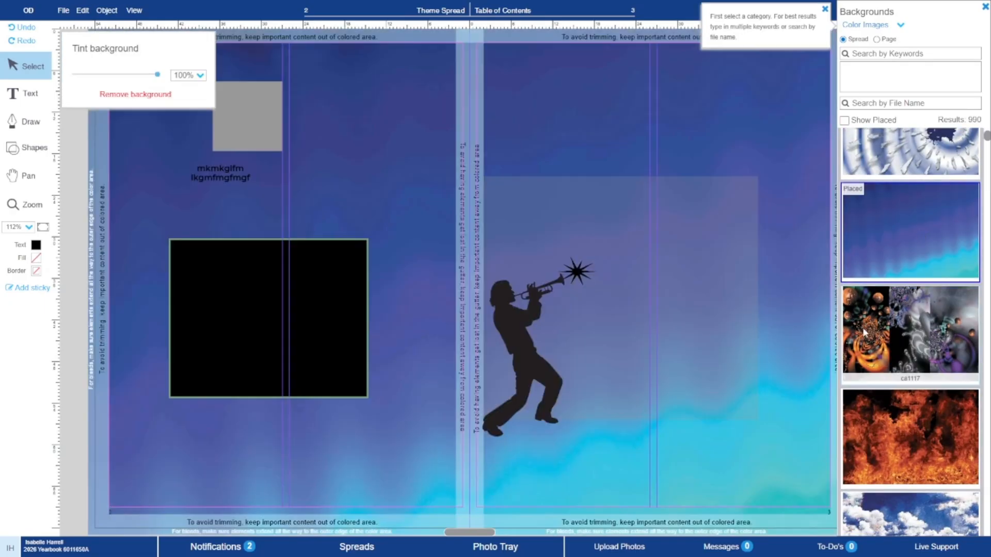
Close the background library and set the large gray rectangle's transparency on page 3 to 0%.
{"action": "left_click", "coordinate": [735, 250]}
{"action": "left_click", "coordinate": [985, 8]}
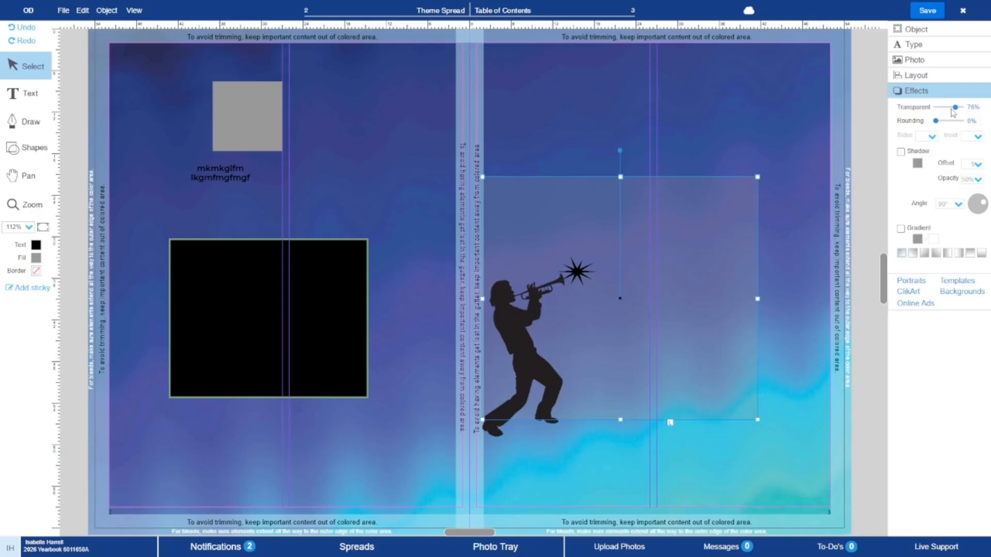
{"action": "left_click_drag", "start_coordinate": [952, 110], "coordinate": [924, 109]}
Move the sample text from page 2 to just below the gray rectangle on page 3.
{"action": "left_click", "coordinate": [233, 286]}
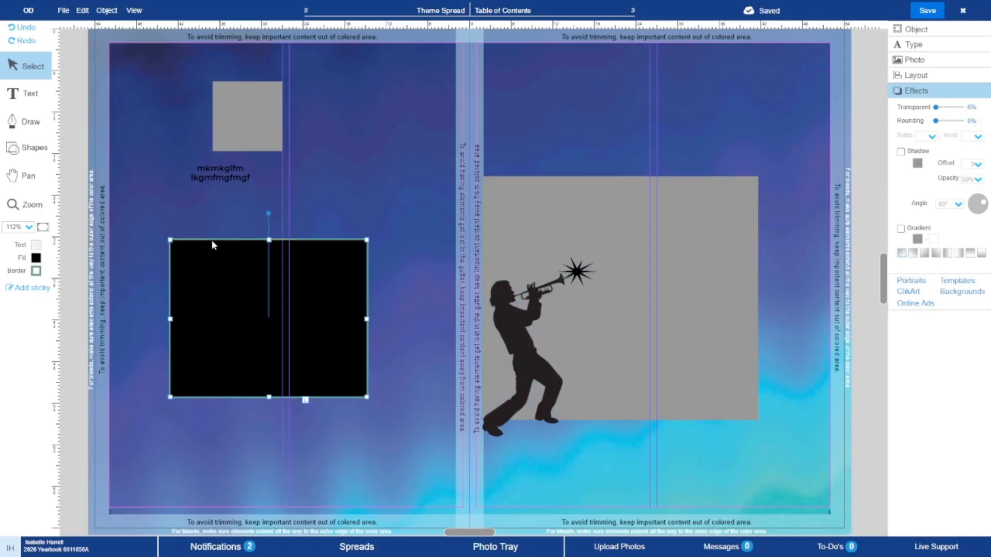
{"action": "left_click", "coordinate": [226, 181]}
{"action": "left_click_drag", "start_coordinate": [626, 446], "coordinate": [601, 438]}
{"action": "left_click", "coordinate": [494, 132]}
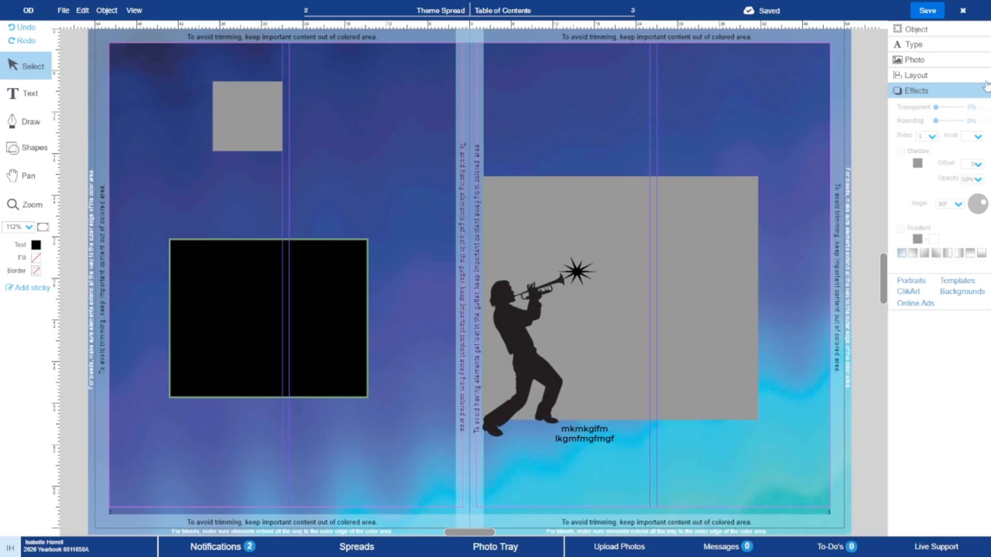
Remove the blue and purple background from the spread.
{"action": "left_click", "coordinate": [944, 292]}
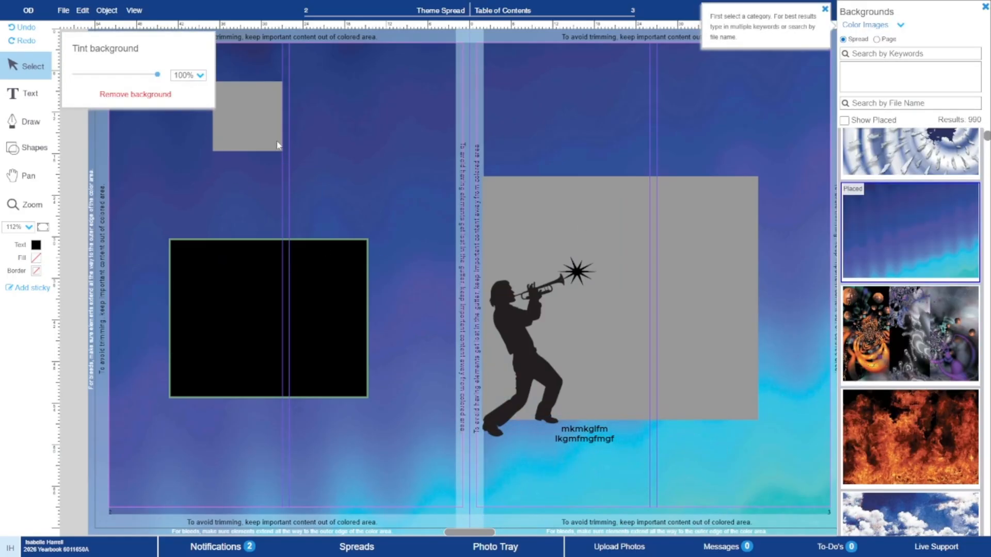
{"action": "left_click", "coordinate": [169, 96]}
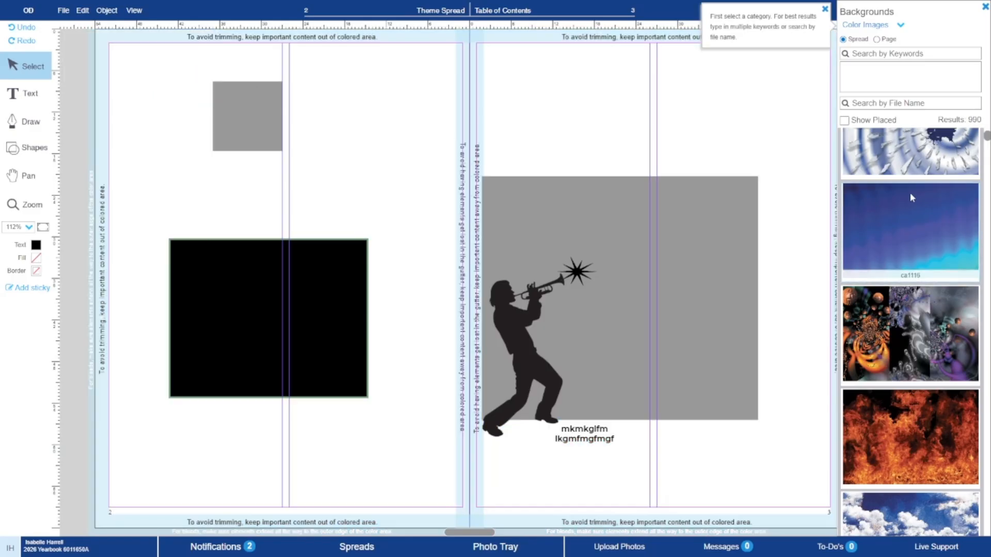
Try the blue and purple background ca1115 on the spread with its tint at 79%, and remove it.
{"action": "left_click_drag", "start_coordinate": [852, 213], "coordinate": [375, 150]}
{"action": "left_click_drag", "start_coordinate": [158, 74], "coordinate": [109, 75]}
{"action": "left_click", "coordinate": [139, 74]}
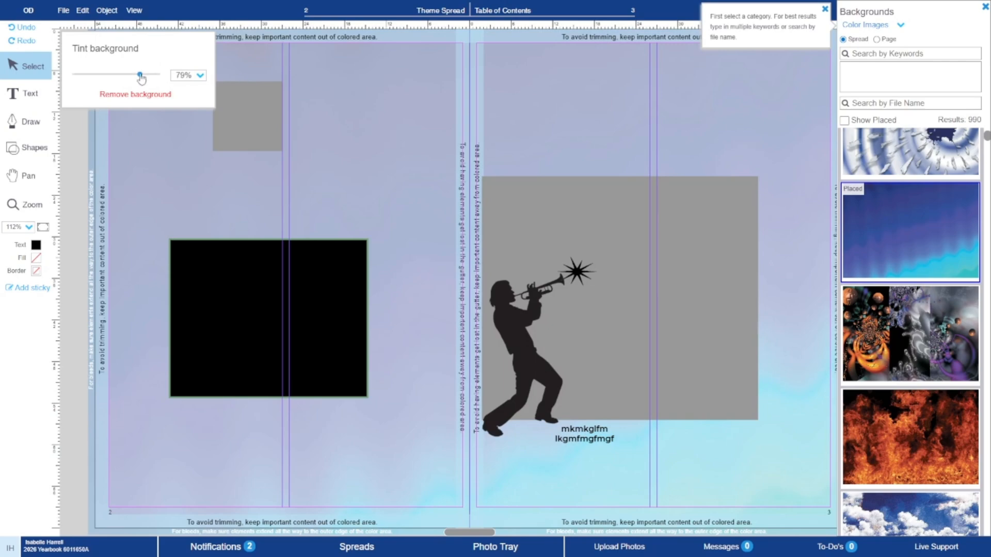
{"action": "left_click", "coordinate": [135, 94]}
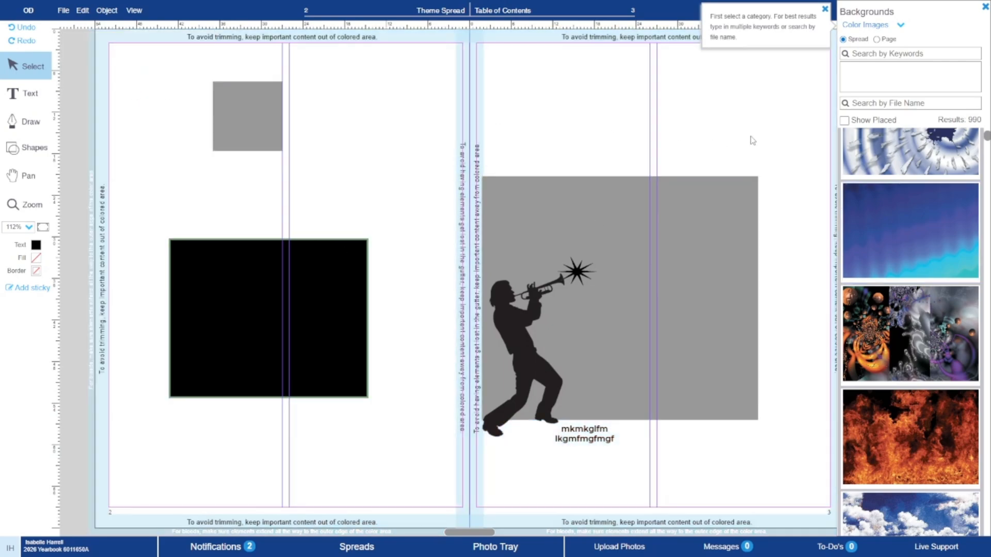
Try the orange and purple fractal image as the spread background and remove it.
{"action": "left_click_drag", "start_coordinate": [911, 336], "coordinate": [735, 244]}
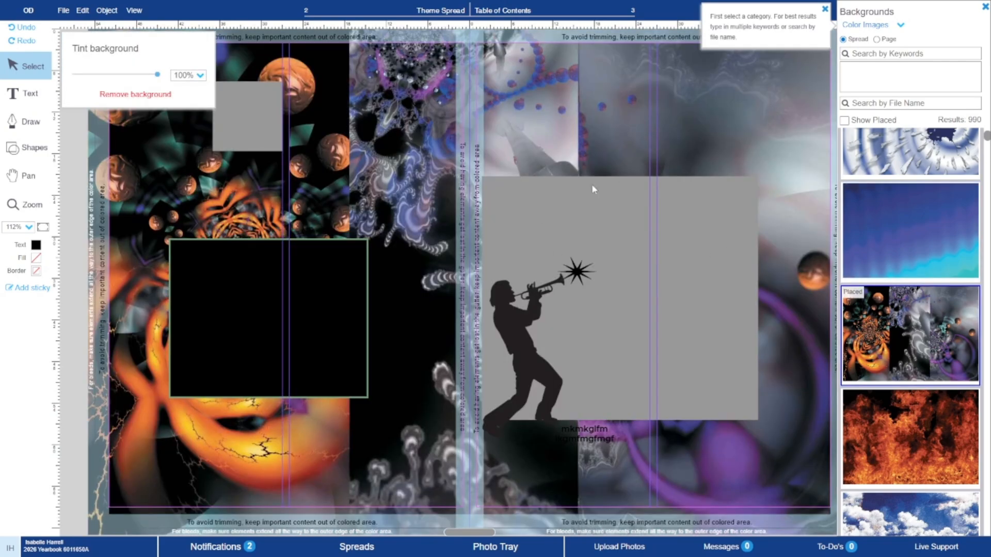
{"action": "left_click", "coordinate": [94, 76]}
{"action": "left_click", "coordinate": [171, 97]}
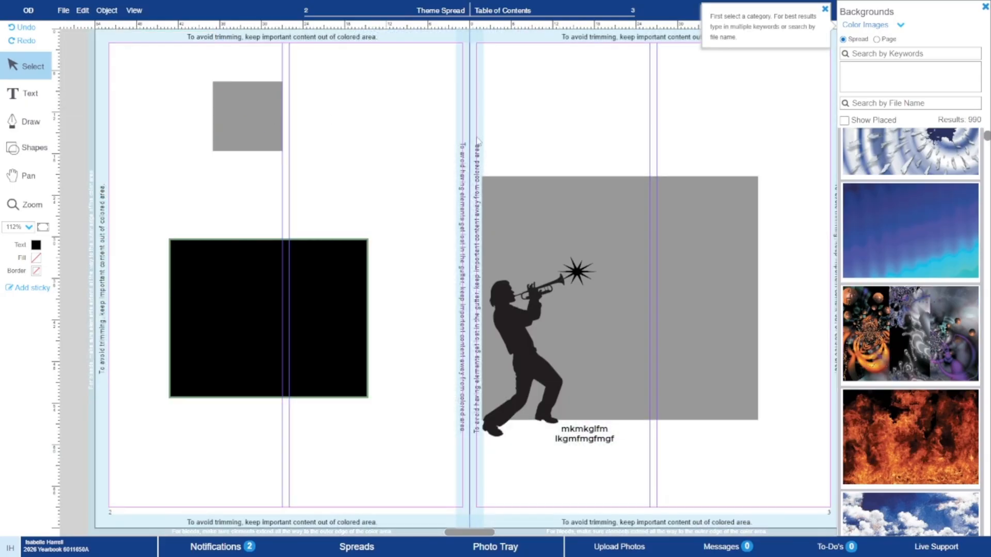
Try the teal starburst background and the brown paper background ca1217 on the spread, removing each one.
{"action": "scroll", "coordinate": [954, 275], "scroll_direction": "down", "scroll_amount": 10}
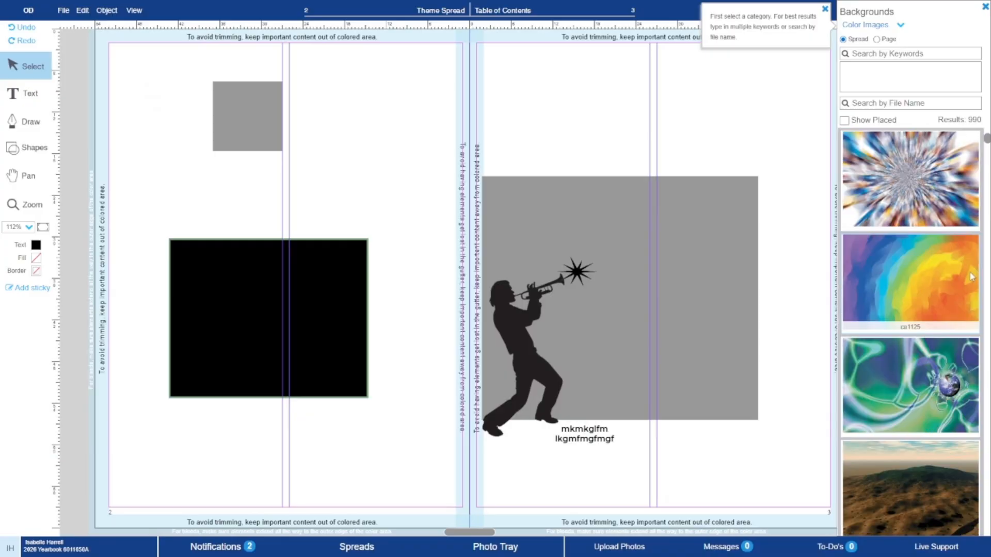
{"action": "scroll", "coordinate": [912, 444], "scroll_direction": "down", "scroll_amount": 10}
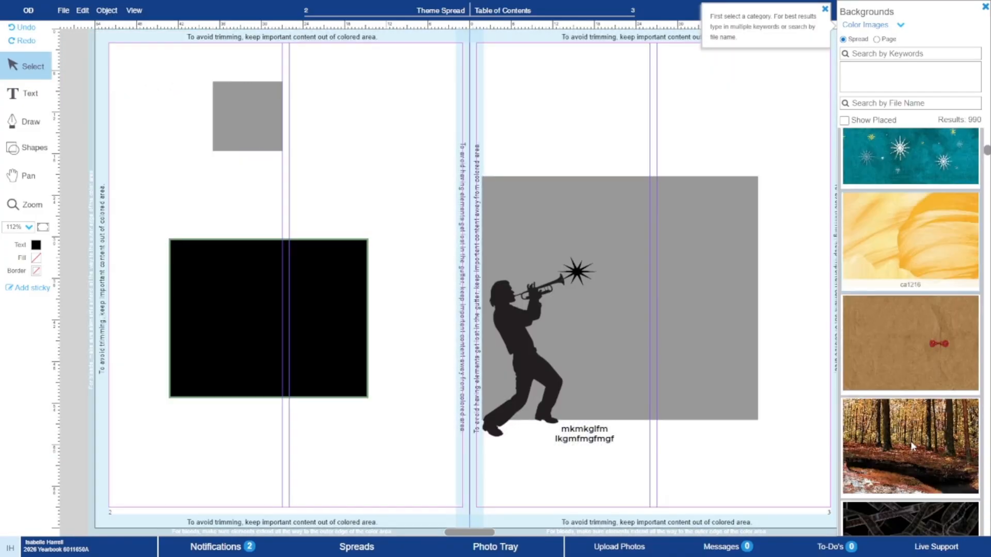
{"action": "scroll", "coordinate": [912, 382], "scroll_direction": "up", "scroll_amount": 2}
{"action": "left_click", "coordinate": [904, 242]}
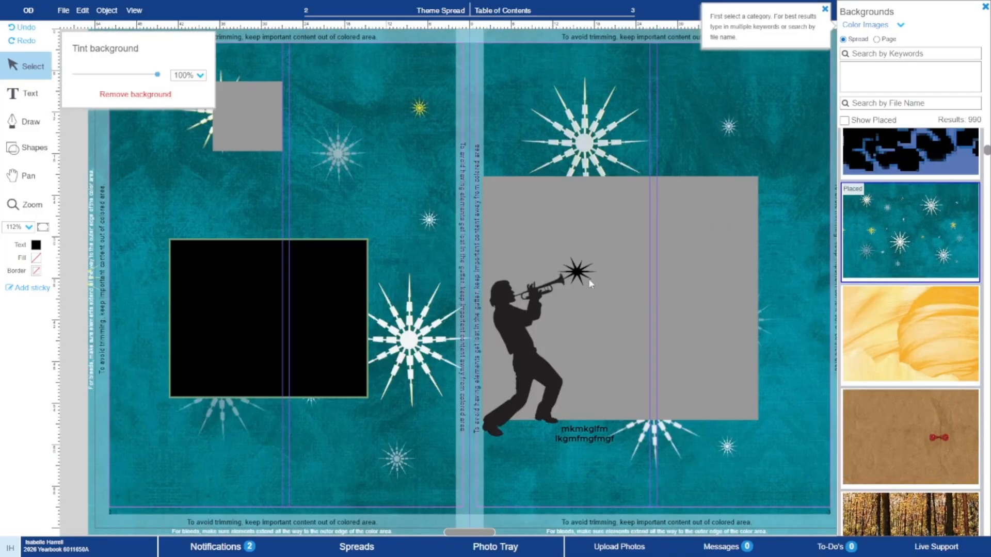
{"action": "left_click", "coordinate": [116, 94]}
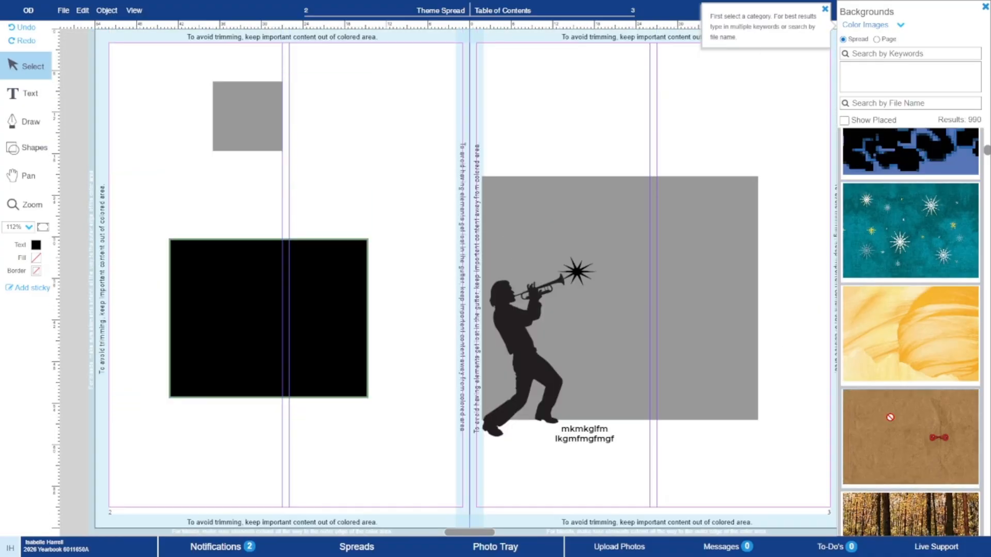
{"action": "left_click_drag", "start_coordinate": [890, 417], "coordinate": [364, 251]}
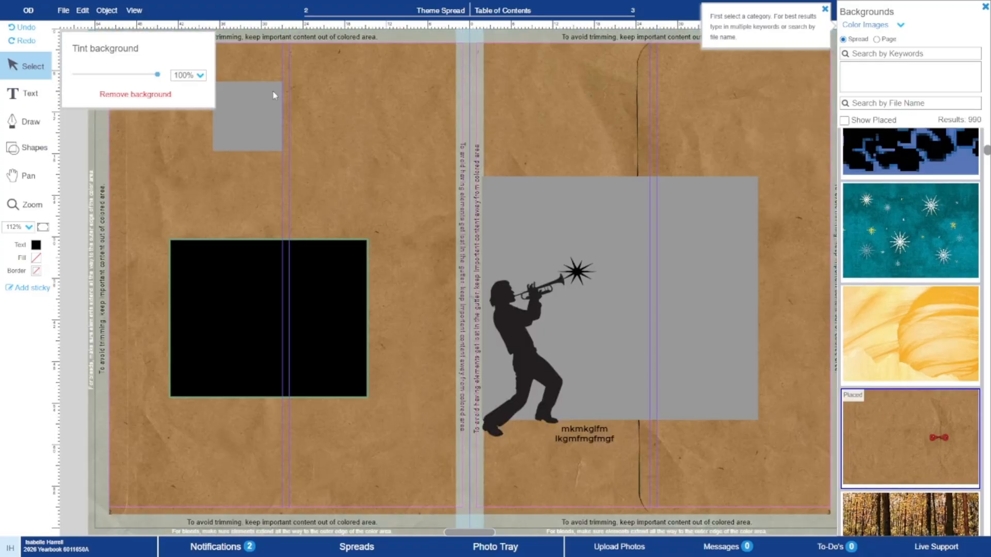
{"action": "left_click", "coordinate": [138, 95]}
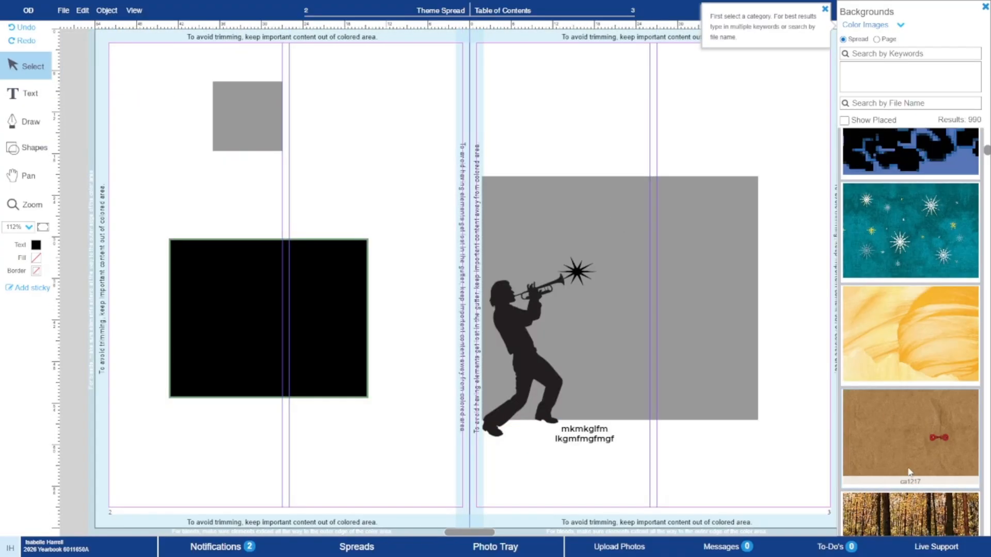
Try another image from farther down the color backgrounds on the spread and remove it.
{"action": "scroll", "coordinate": [935, 432], "scroll_direction": "down", "scroll_amount": 10}
{"action": "scroll", "coordinate": [935, 432], "scroll_direction": "down", "scroll_amount": 10}
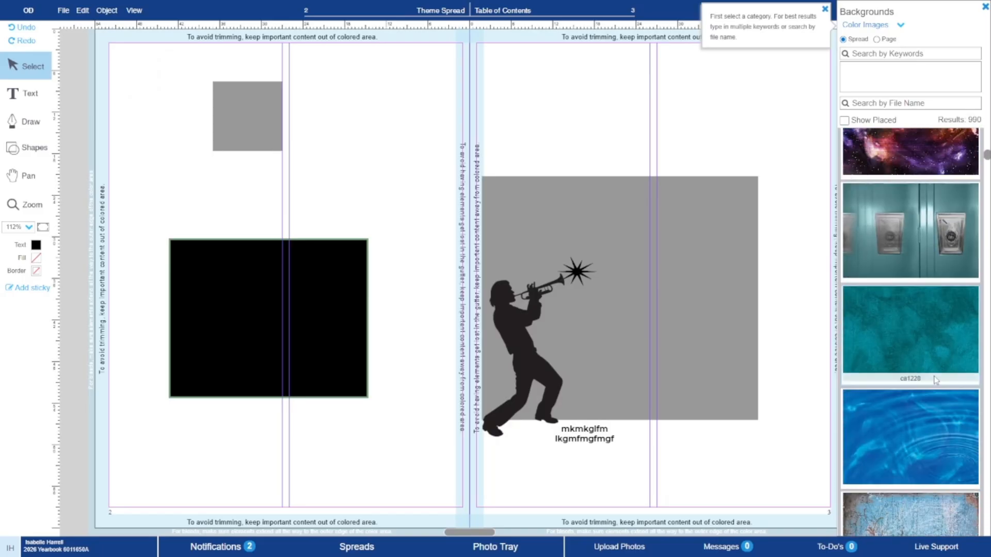
{"action": "scroll", "coordinate": [936, 381], "scroll_direction": "down", "scroll_amount": 1}
{"action": "left_click_drag", "start_coordinate": [911, 289], "coordinate": [530, 203]}
{"action": "left_click", "coordinate": [179, 98]}
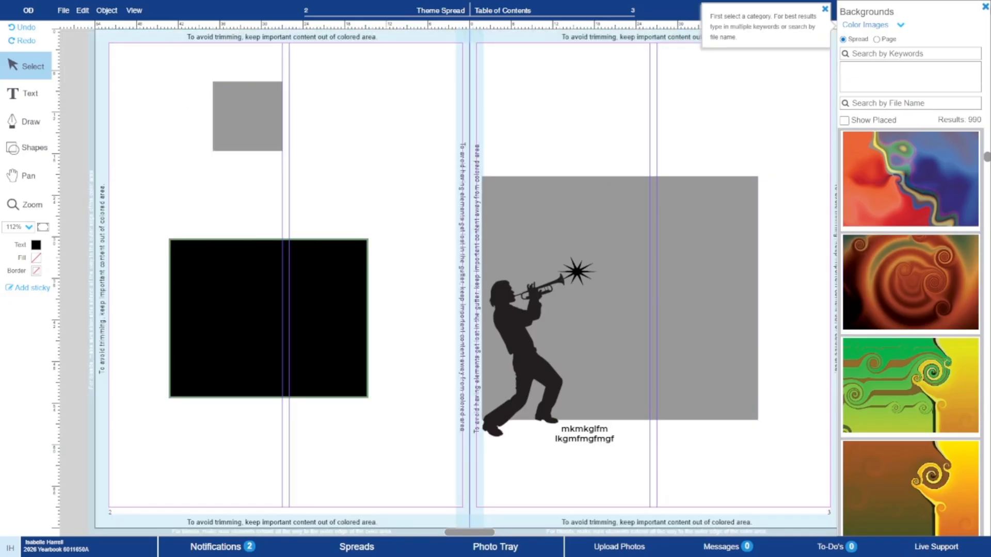
View the Formula colors and Black & white images background categories, and close the background library.
{"action": "left_click", "coordinate": [902, 26]}
{"action": "left_click", "coordinate": [911, 75]}
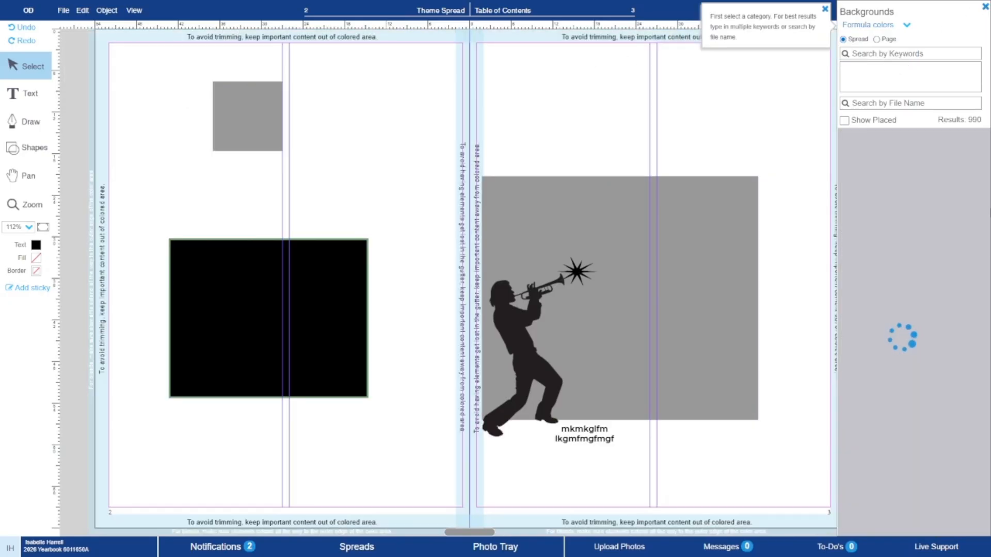
{"action": "left_click", "coordinate": [906, 25]}
{"action": "left_click", "coordinate": [914, 77]}
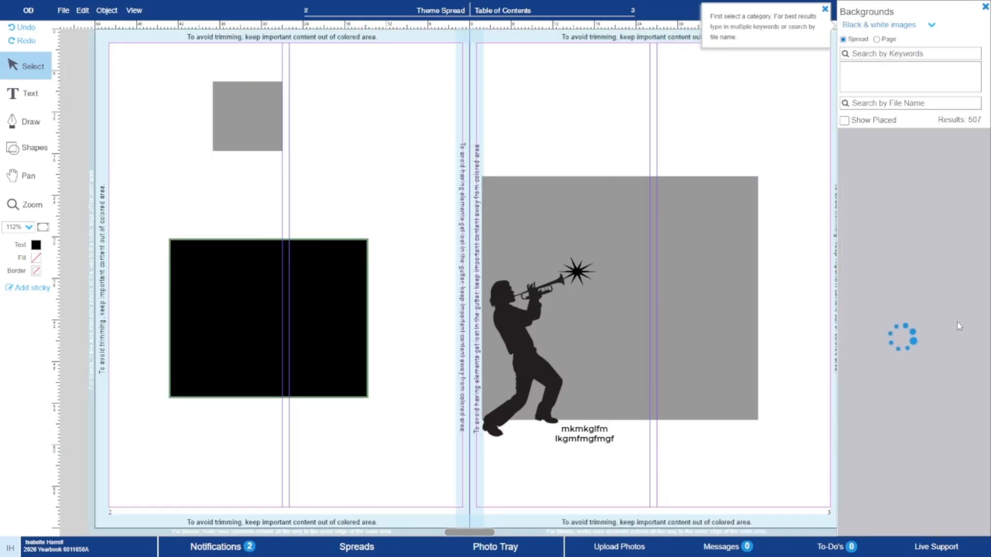
{"action": "left_click", "coordinate": [984, 7]}
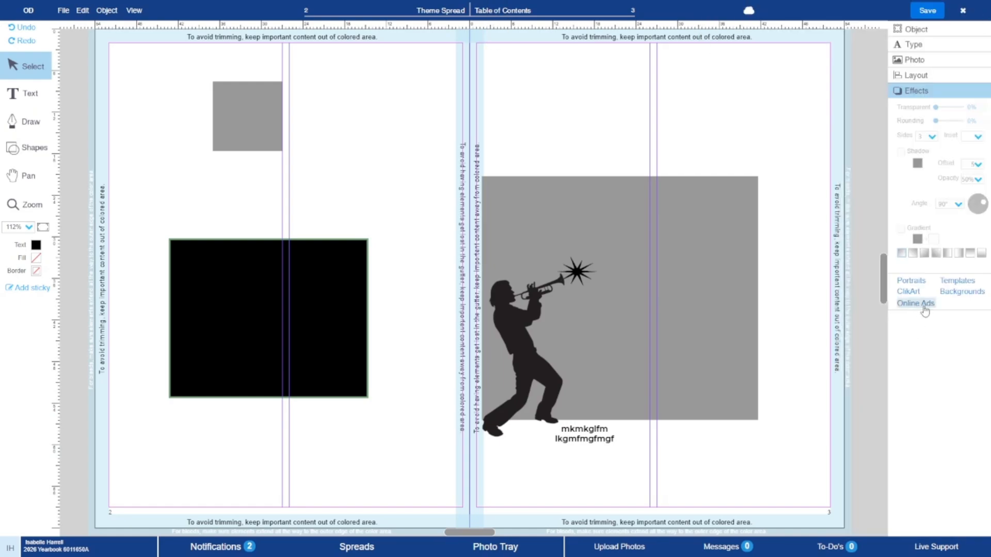
Open the online ads, preview each of the personal ads listed, and close the ads window.
{"action": "left_click", "coordinate": [916, 304]}
{"action": "left_click", "coordinate": [834, 96]}
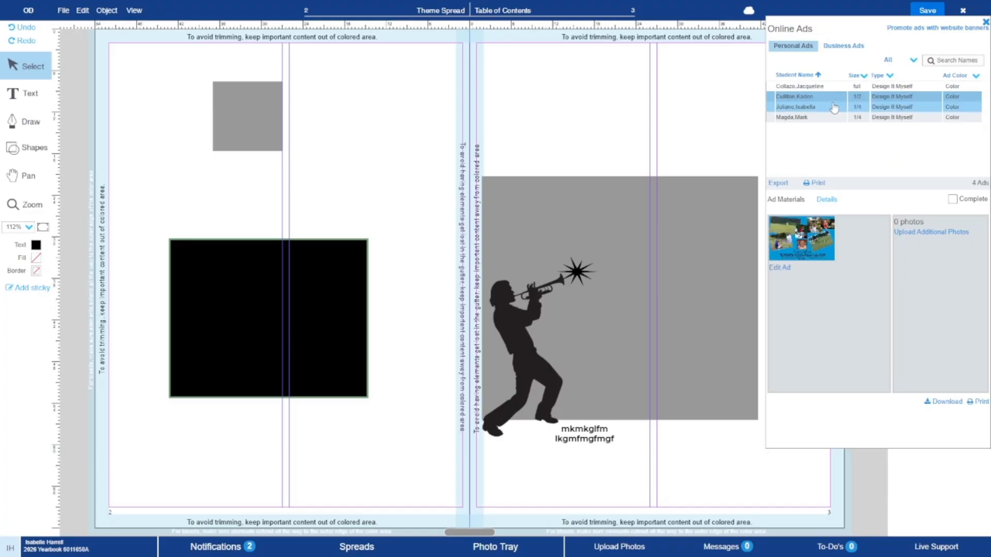
{"action": "left_click", "coordinate": [834, 107]}
{"action": "left_click", "coordinate": [834, 117]}
{"action": "left_click", "coordinate": [834, 87]}
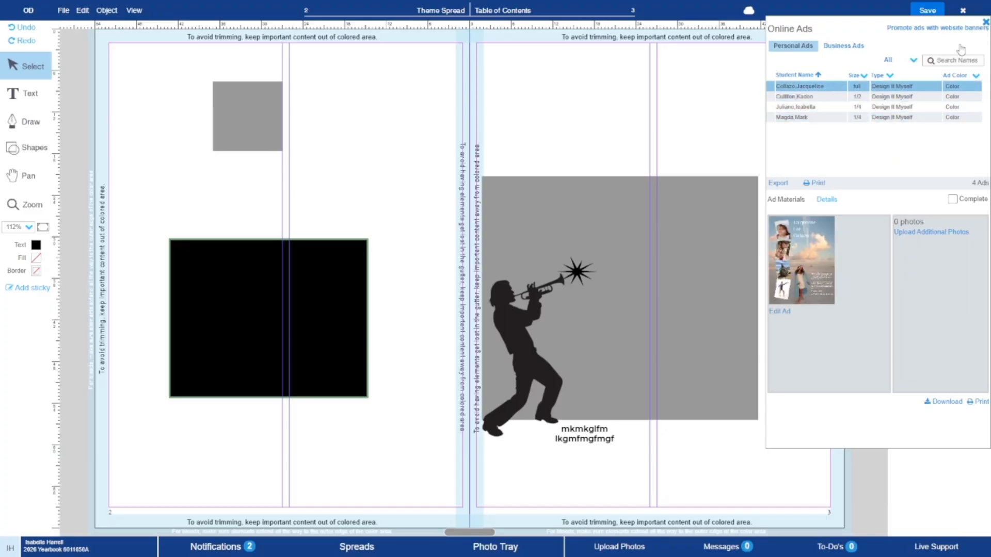
{"action": "left_click", "coordinate": [985, 23]}
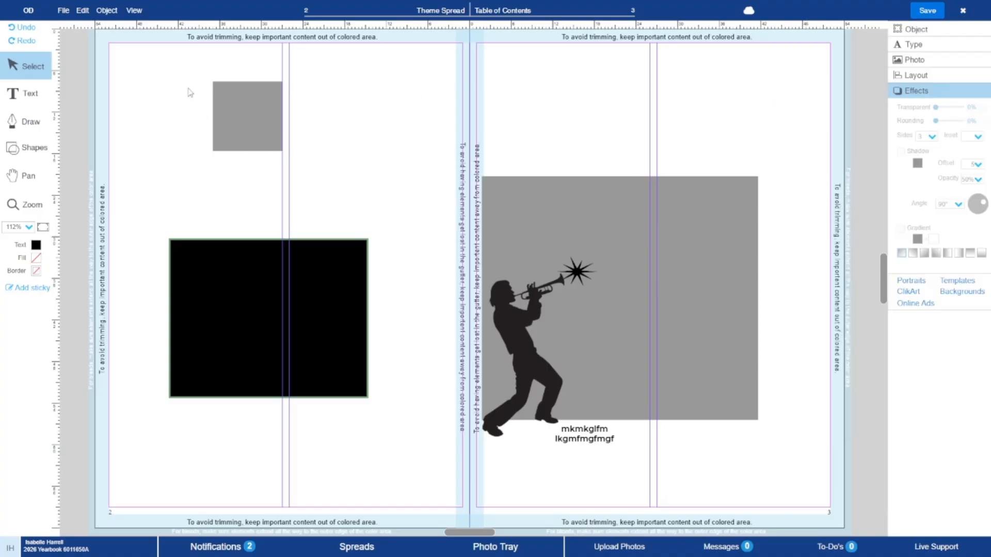
Delete all objects from pages 2 and 3, then save and close the spread and its preview.
{"action": "left_click_drag", "start_coordinate": [190, 92], "coordinate": [832, 476]}
{"action": "key", "text": "Delete"}
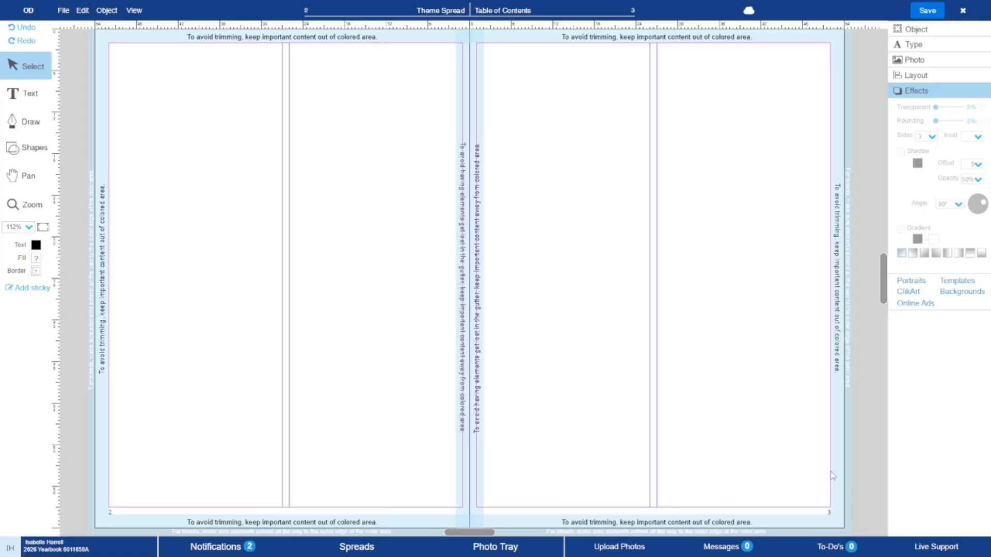
{"action": "left_click", "coordinate": [967, 13]}
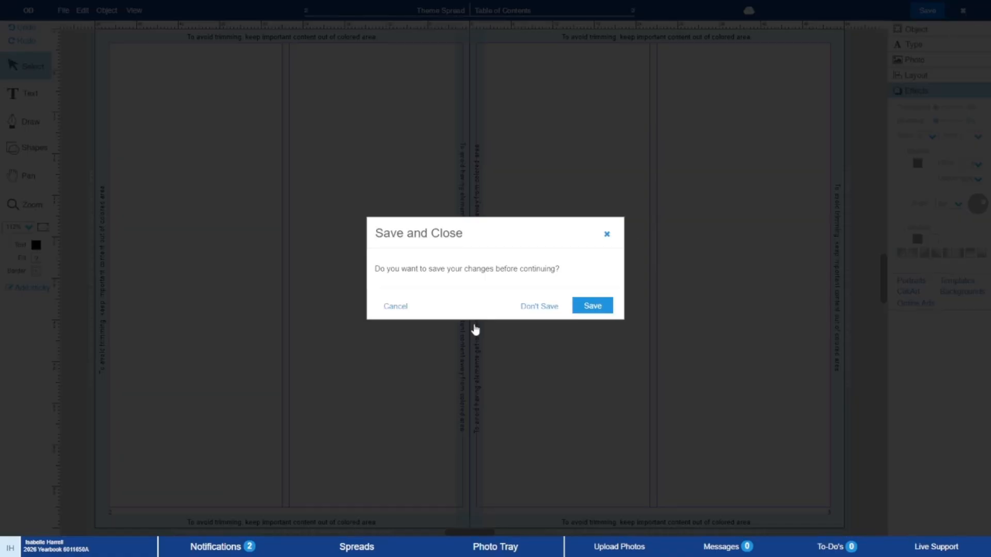
{"action": "left_click", "coordinate": [593, 305]}
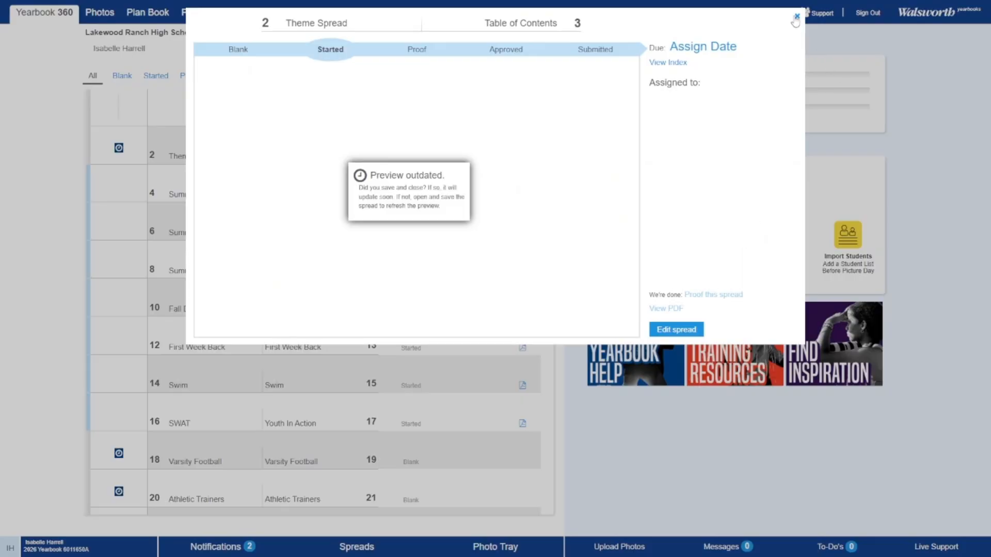
{"action": "left_click", "coordinate": [796, 17]}
Open the notifications and dismiss the two font removal notices for Scrubby and Amienne.
{"action": "left_click", "coordinate": [216, 546]}
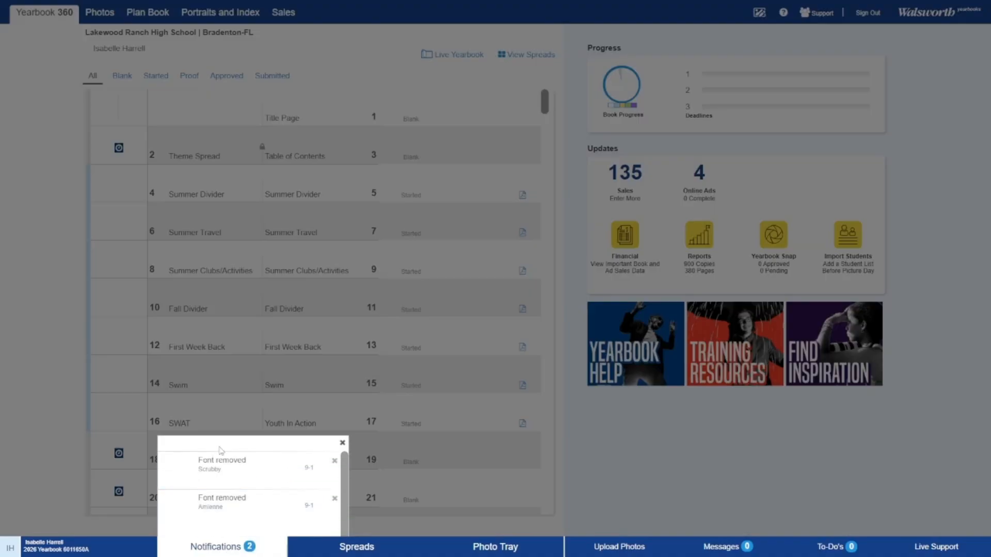
{"action": "left_click", "coordinate": [335, 461]}
{"action": "left_click", "coordinate": [335, 461]}
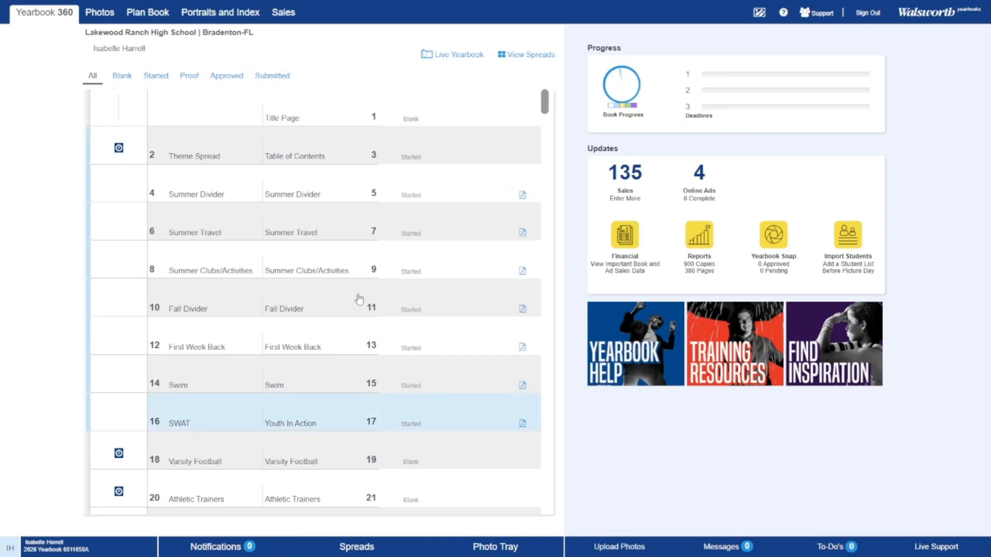
Exit the full-screen view, and open and close the PDF viewing options for a spread.
{"action": "key", "text": "F11"}
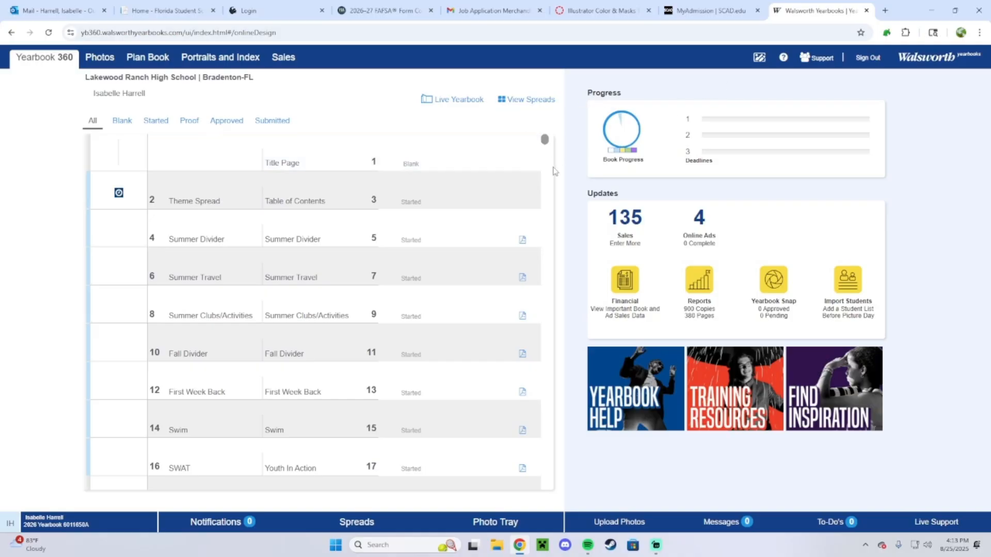
{"action": "left_click", "coordinate": [538, 263]}
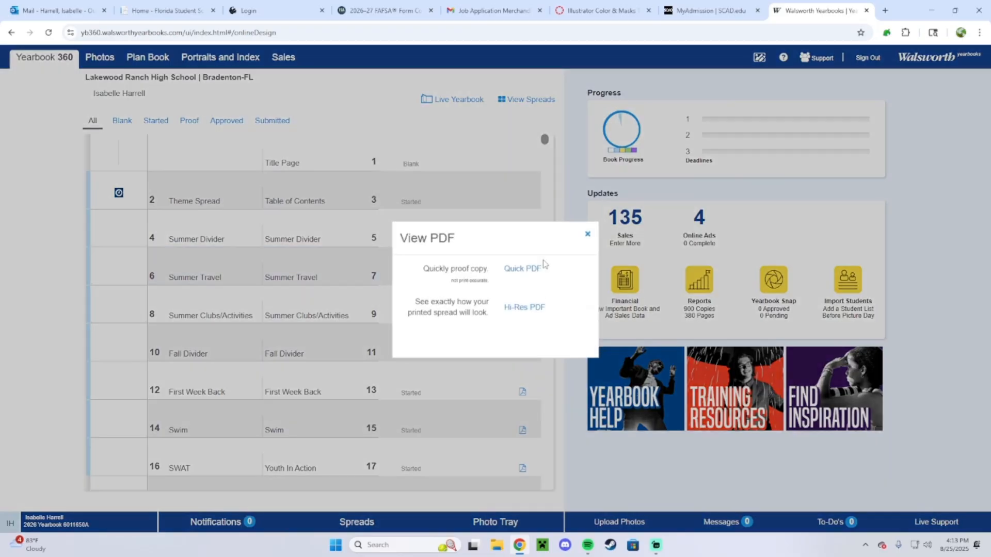
{"action": "left_click", "coordinate": [589, 237]}
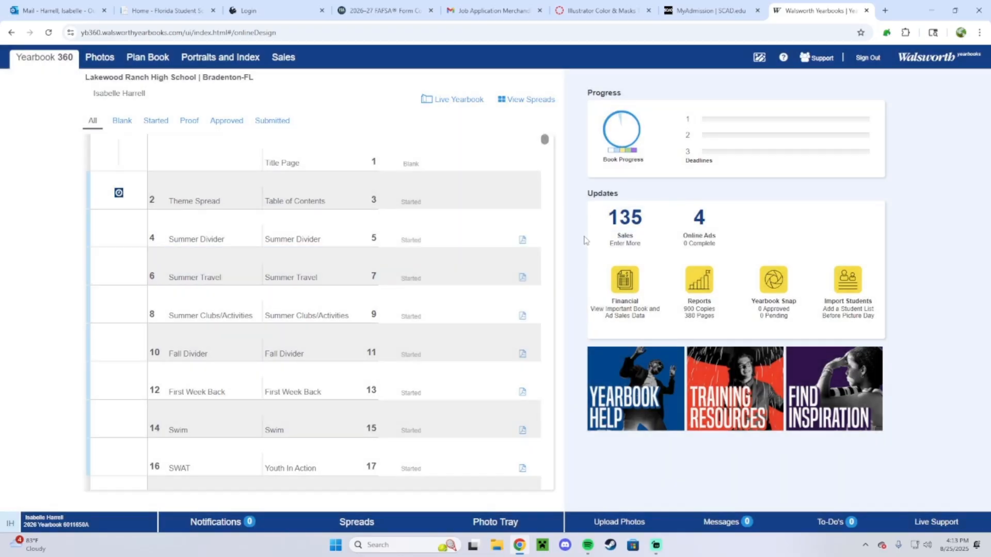